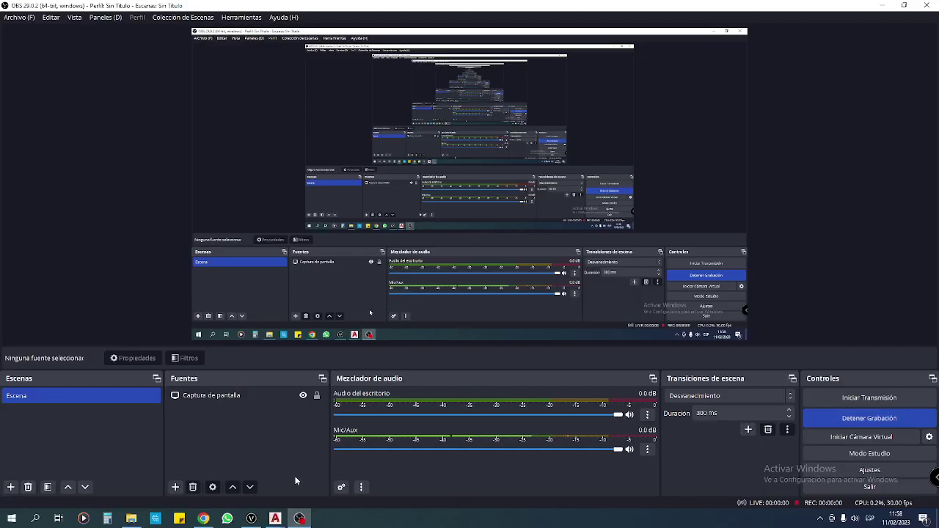
# Bring the AutoCAD window with the Planta Amoblada Vivienda floor plan to the front
pyautogui.moveTo(275, 519)
pyautogui.click(268, 455)
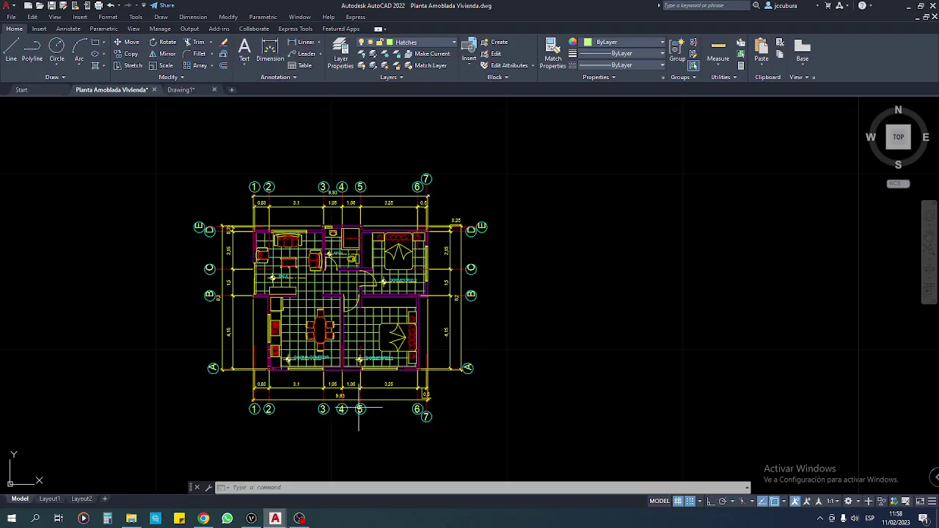
pyautogui.moveTo(392, 346); pyautogui.dragTo(401, 341, button='middle')
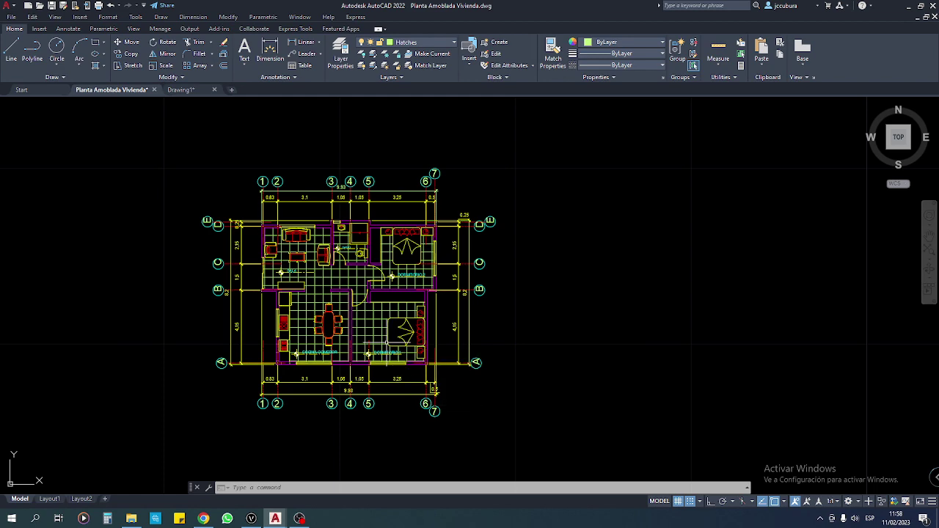
pyautogui.moveTo(386, 344); pyautogui.dragTo(404, 345, button='middle')
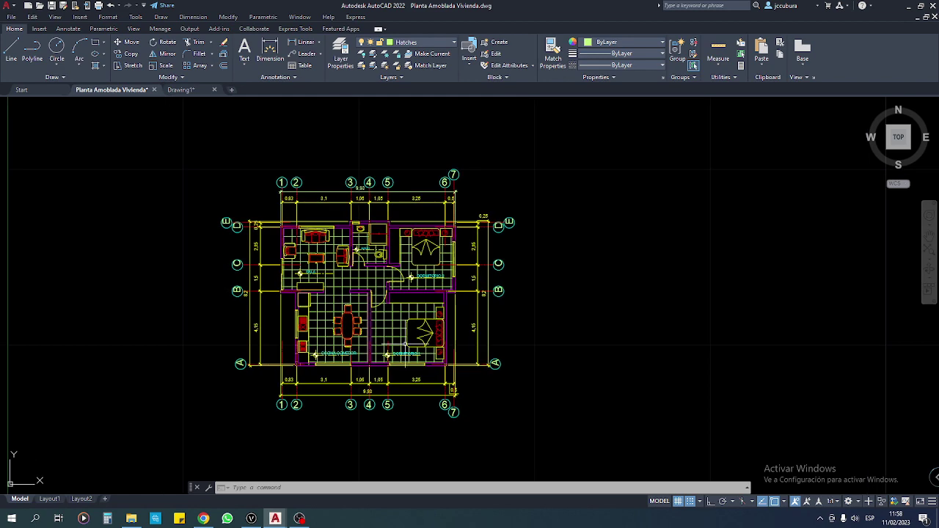
pyautogui.scroll(2, 405, 344)
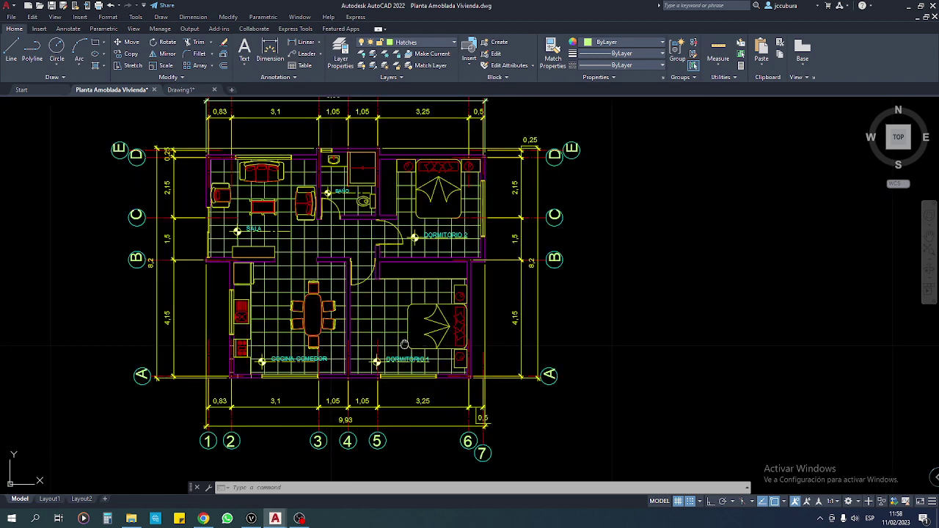
pyautogui.scroll(-3, 414, 339)
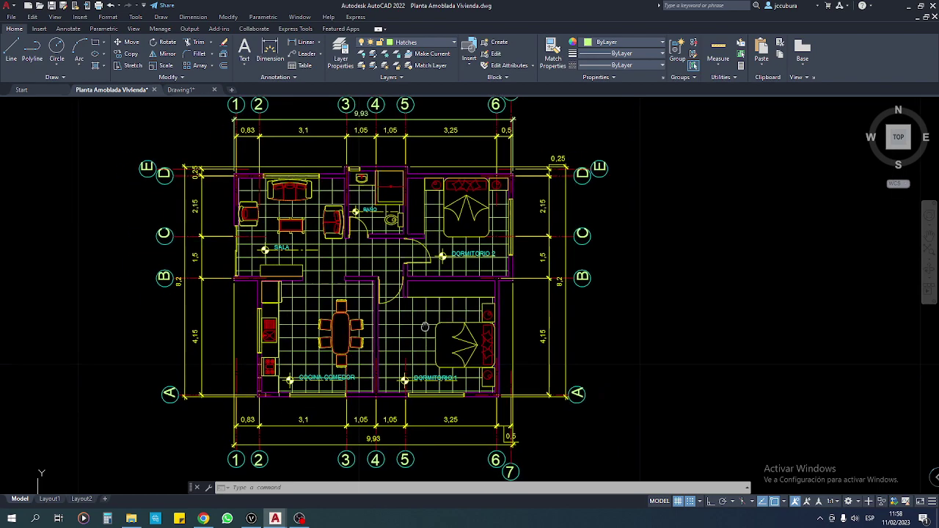
pyautogui.moveTo(446, 340); pyautogui.dragTo(428, 339, button='middle')
pyautogui.scroll(2, 427, 339)
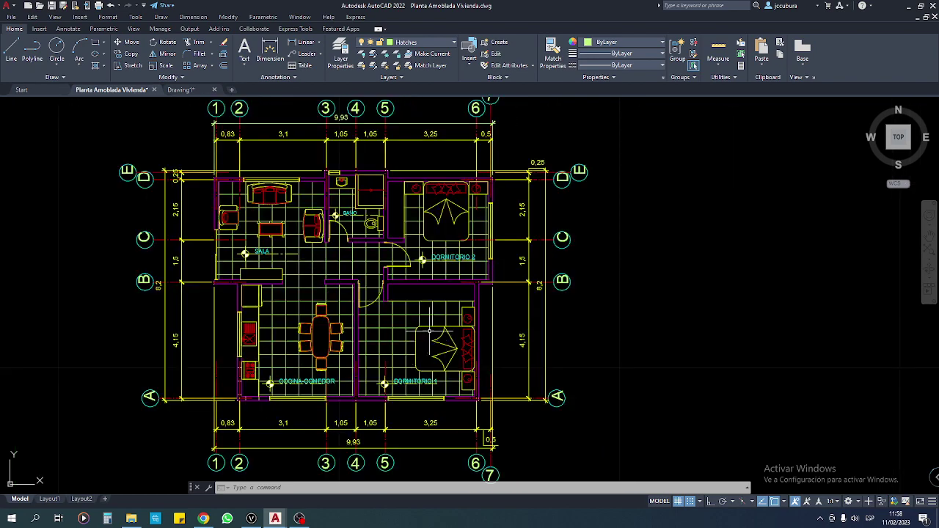
pyautogui.scroll(-3, 620, 319)
pyautogui.moveTo(602, 304); pyautogui.dragTo(586, 304, button='middle')
pyautogui.scroll(3, 562, 304)
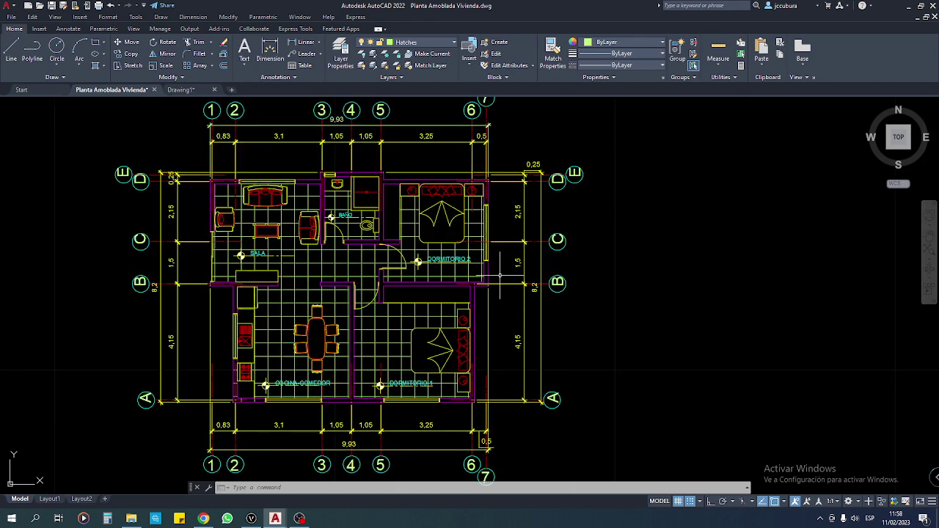
pyautogui.scroll(6, 164, 168)
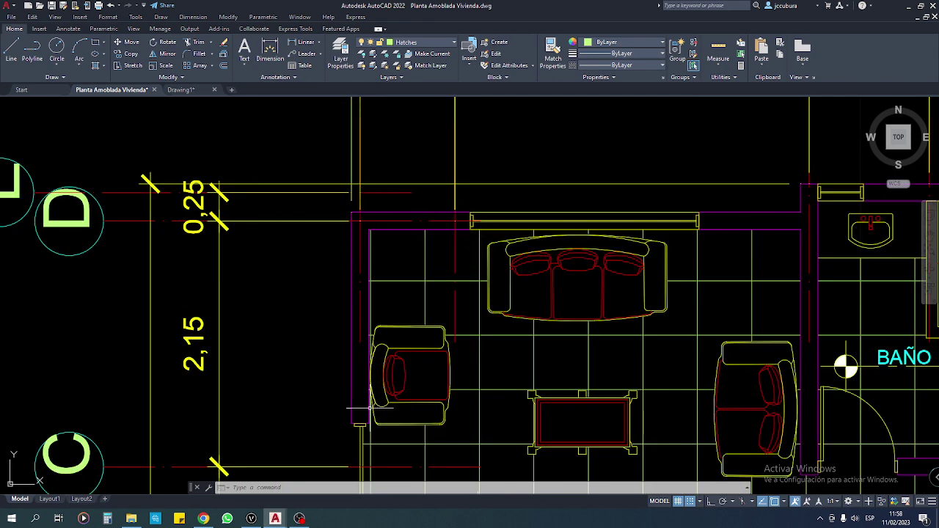
pyautogui.scroll(-4, 326, 352)
pyautogui.moveTo(326, 352)
pyautogui.mouseDown(button='middle')
pyautogui.moveTo(304, 335)
pyautogui.moveTo(321, 310)
pyautogui.mouseUp(button='middle')
pyautogui.scroll(4, 304, 335)
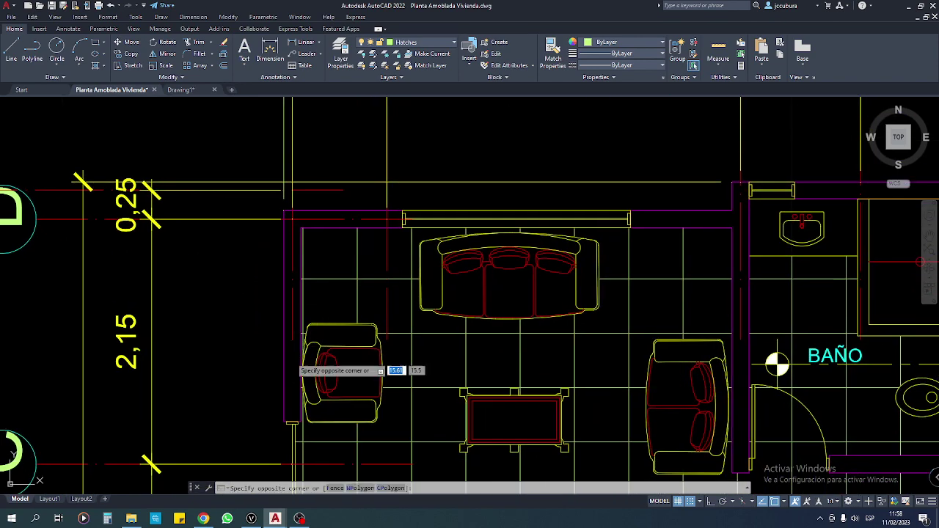
pyautogui.click(283, 334)
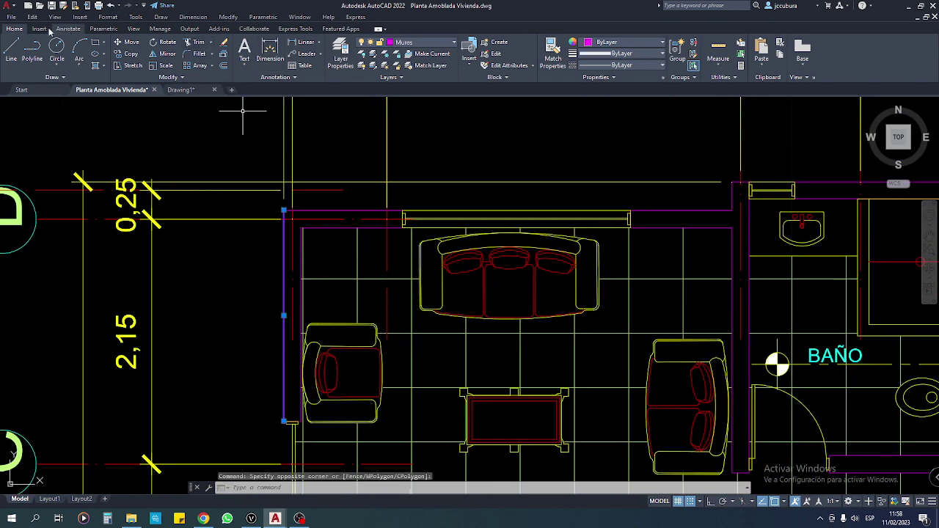
pyautogui.click(339, 53)
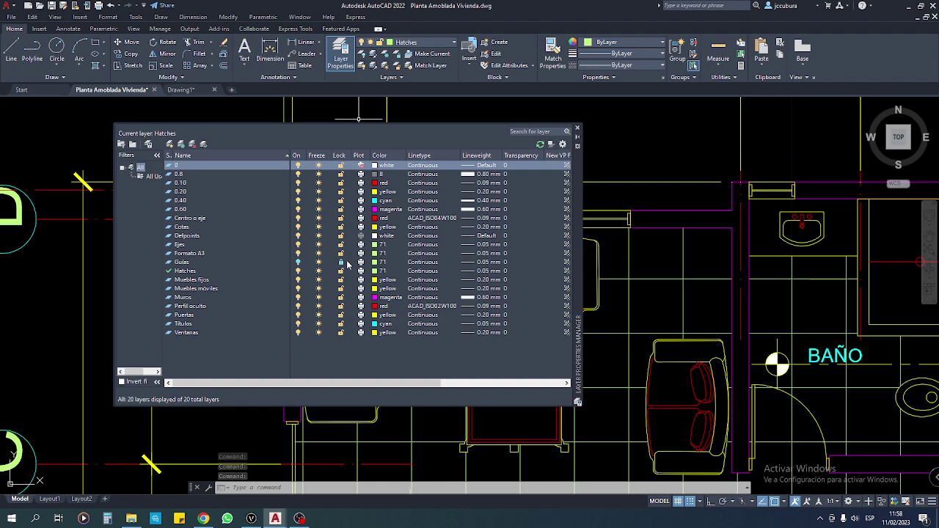
pyautogui.click(577, 129)
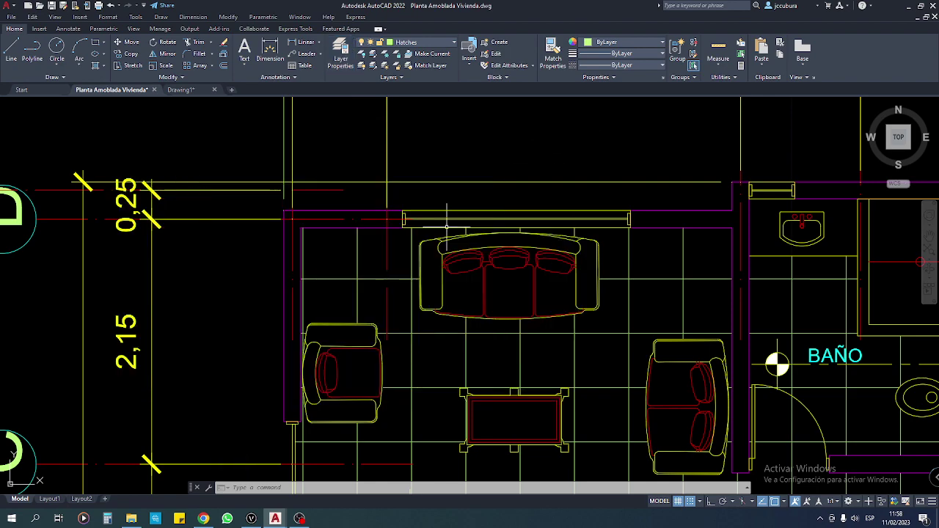
pyautogui.scroll(-3, 411, 253)
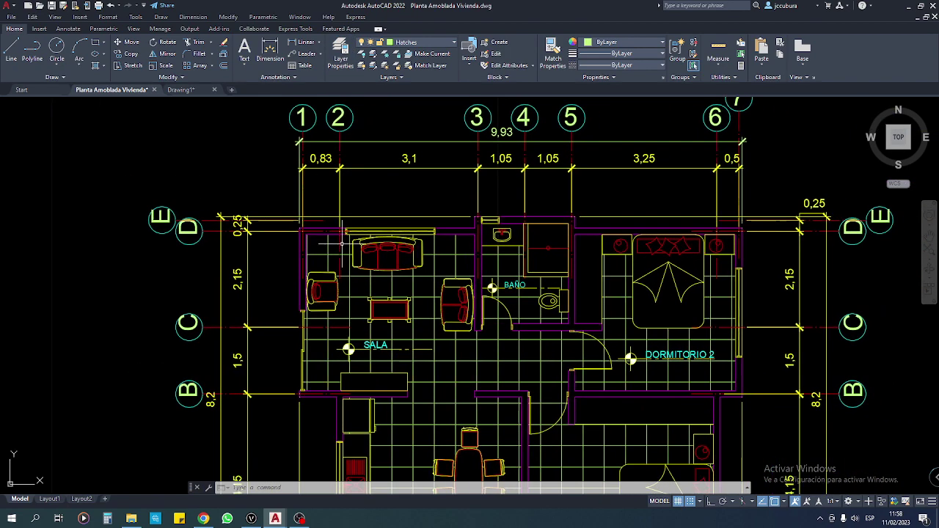
pyautogui.scroll(-3, 341, 242)
pyautogui.scroll(2, 348, 256)
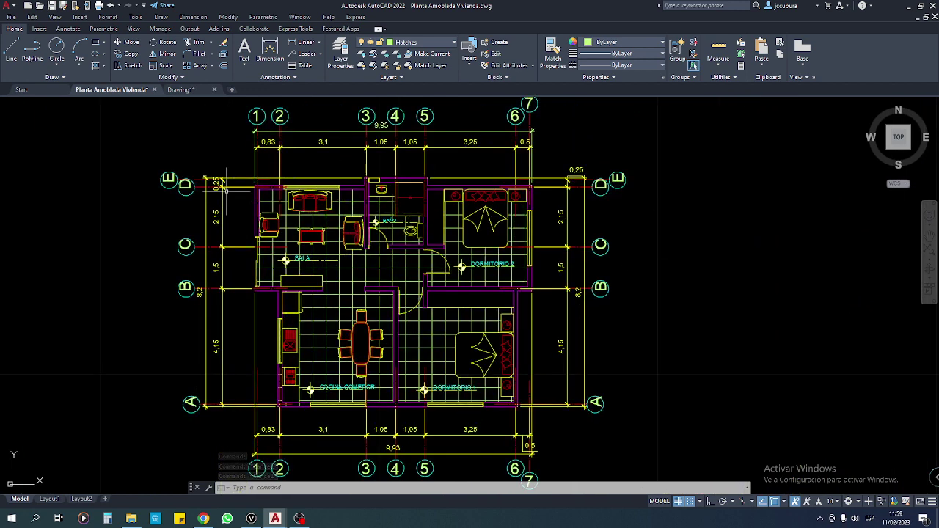
# Discard and close the unsaved Drawing1, then start a new blank Drawing2
pyautogui.click(214, 91)
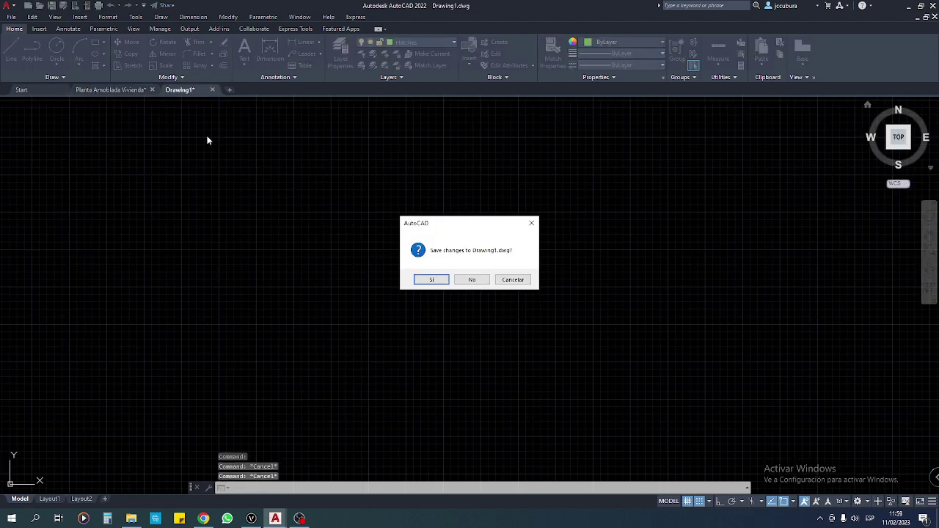
pyautogui.click(481, 283)
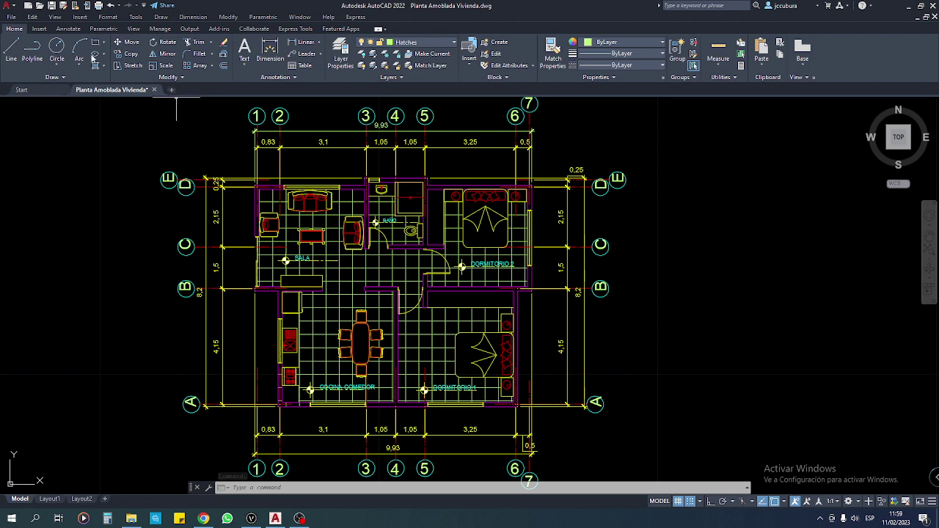
pyautogui.click(11, 17)
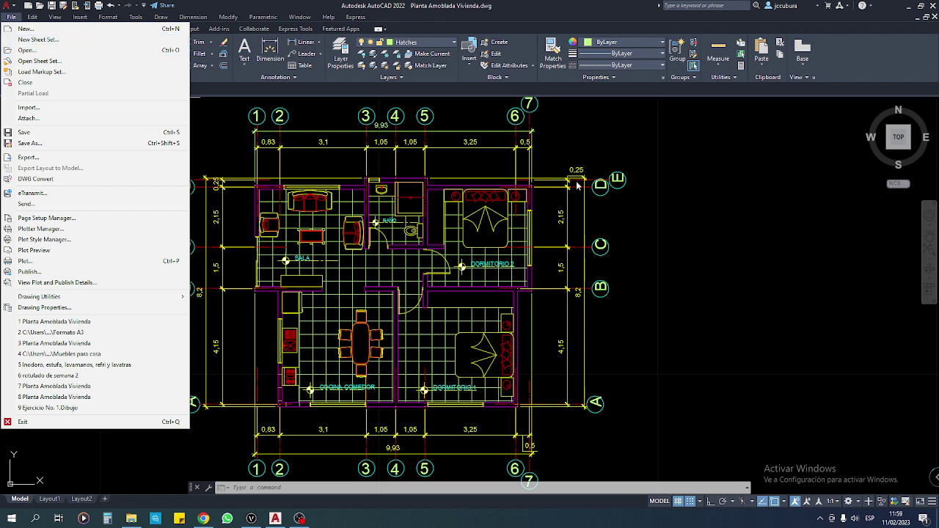
pyautogui.click(669, 215)
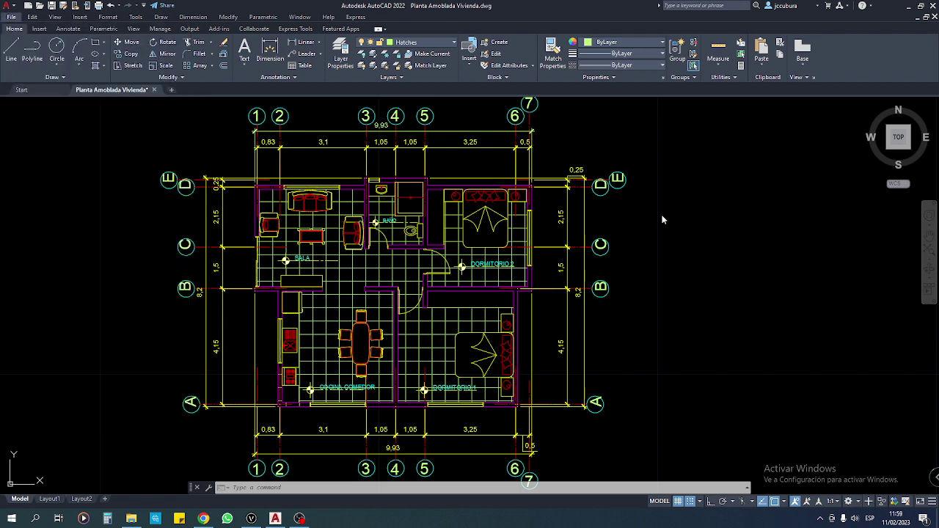
pyautogui.click(173, 90)
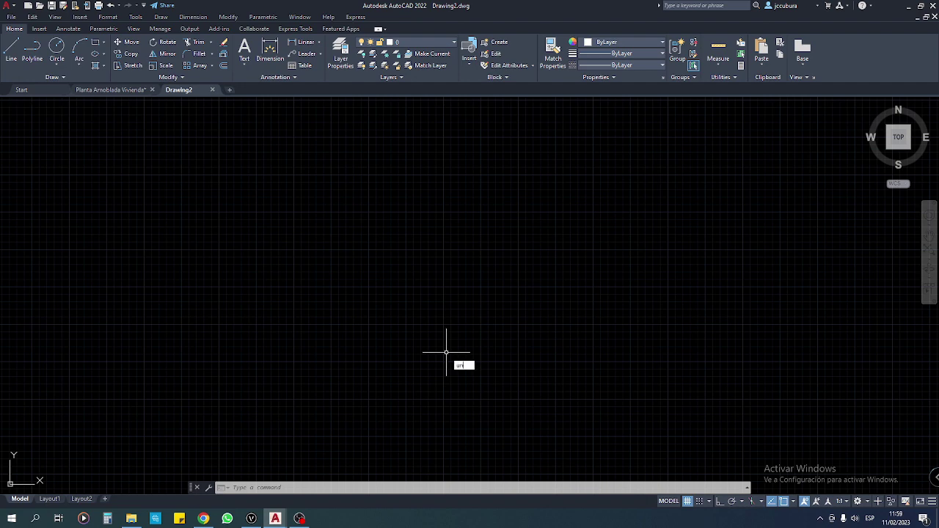
# Set Drawing2's insertion-scale units to millimetres and length precision to 0.00
pyautogui.write('ts')
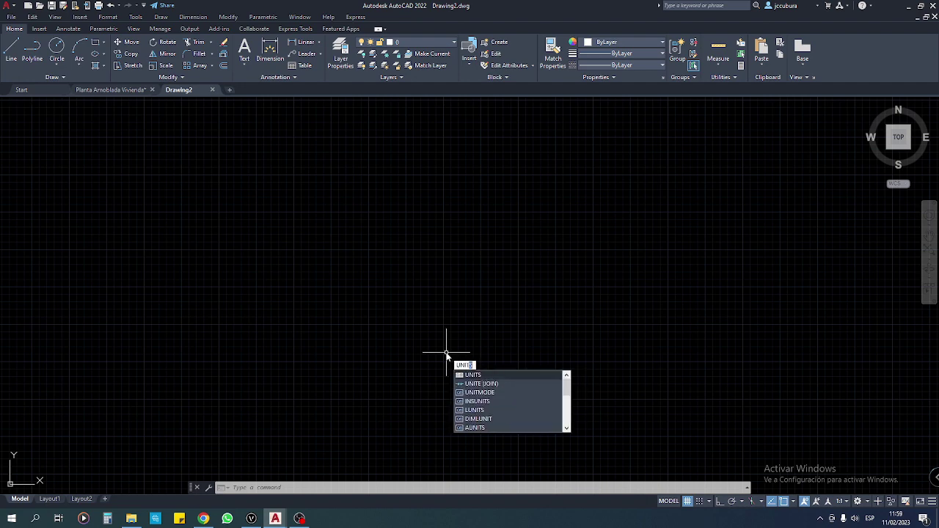
pyautogui.press('Return')
pyautogui.click(323, 229)
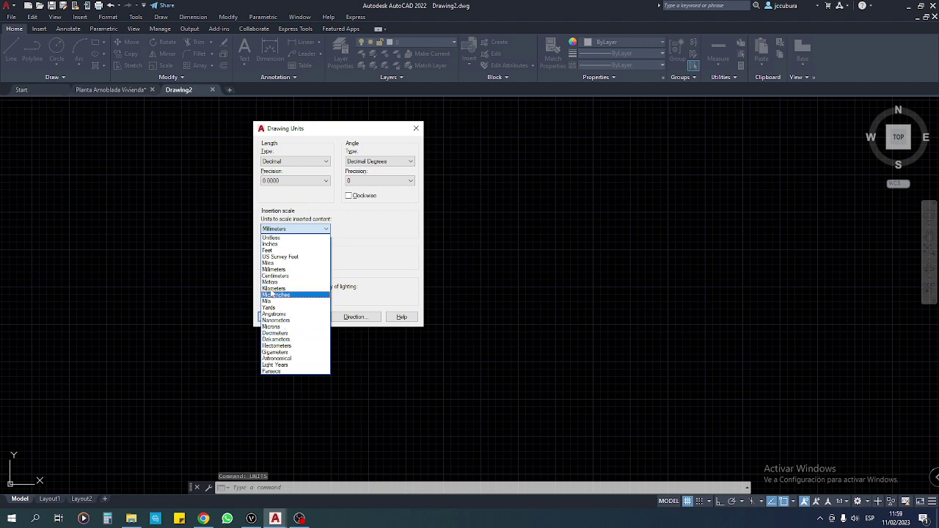
pyautogui.click(286, 282)
pyautogui.click(287, 182)
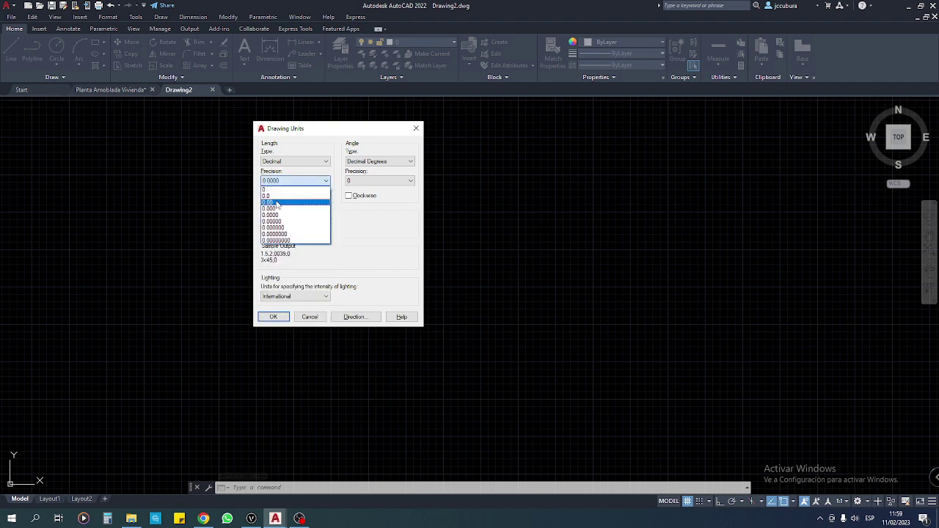
pyautogui.click(272, 202)
pyautogui.click(273, 316)
pyautogui.moveTo(281, 315)
pyautogui.mouseDown(button='middle')
pyautogui.moveTo(330, 348)
pyautogui.moveTo(300, 367)
pyautogui.mouseUp(button='middle')
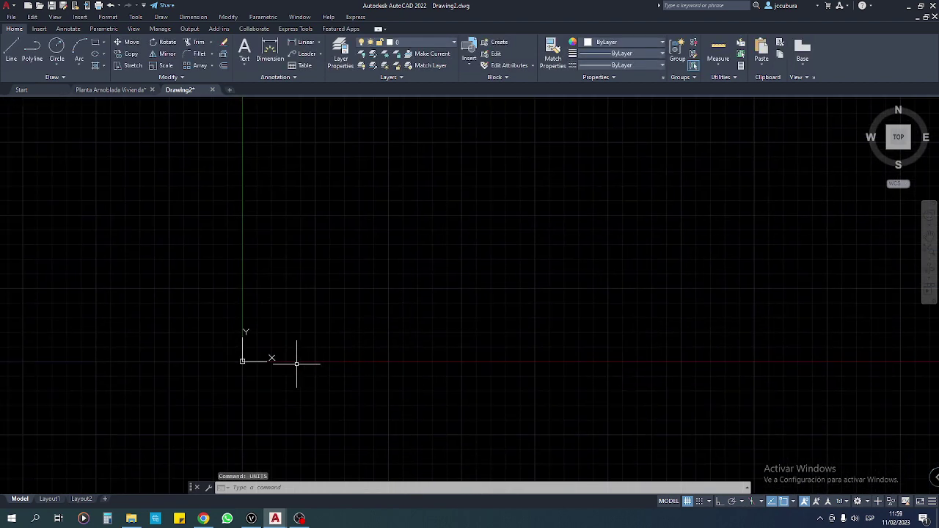
# In the floor plan, move the UCS origin to the plan's lower-left corner
pyautogui.click(113, 89)
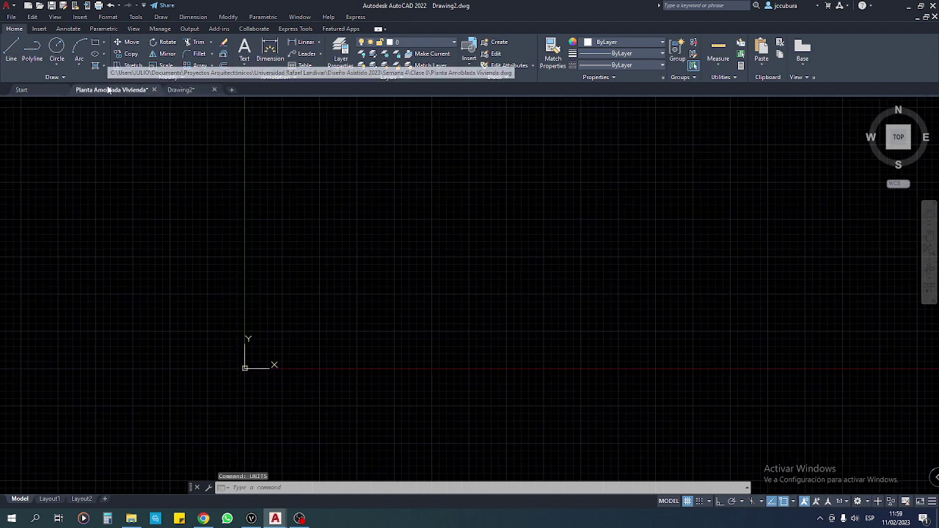
pyautogui.scroll(-3, 350, 315)
pyautogui.moveTo(351, 314); pyautogui.dragTo(386, 269, button='middle')
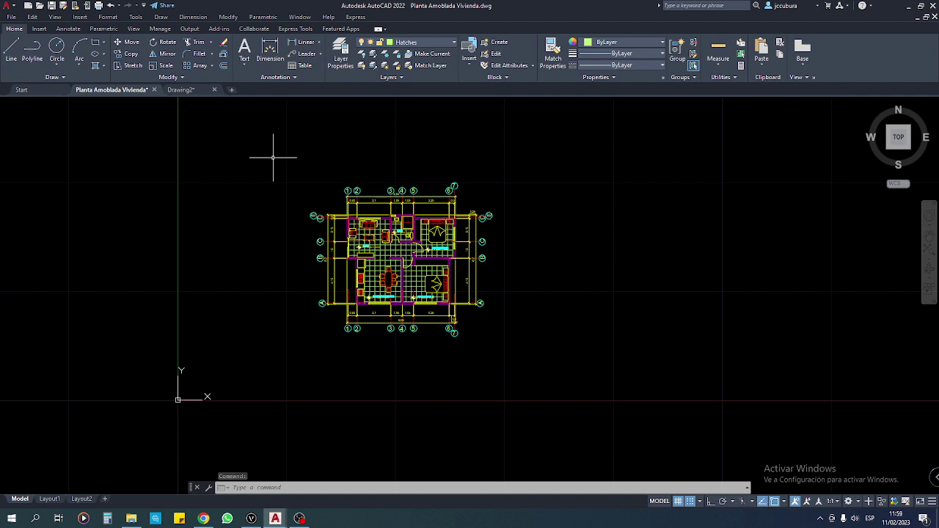
pyautogui.click(179, 385)
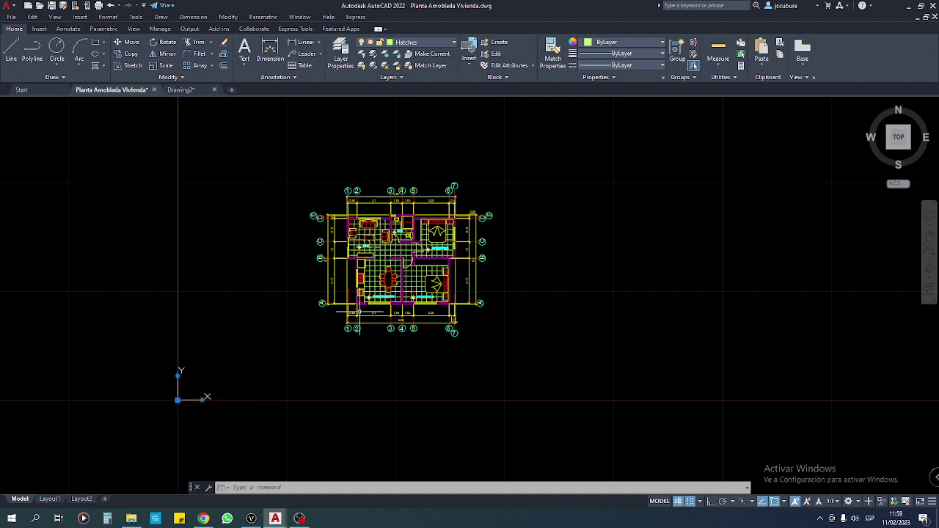
pyautogui.press('Escape')
pyautogui.press('Escape')
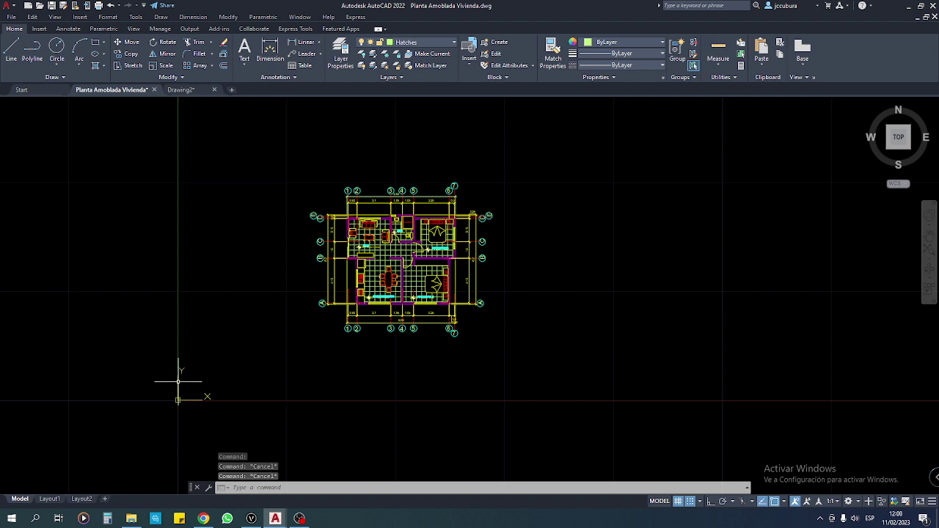
pyautogui.click(180, 385)
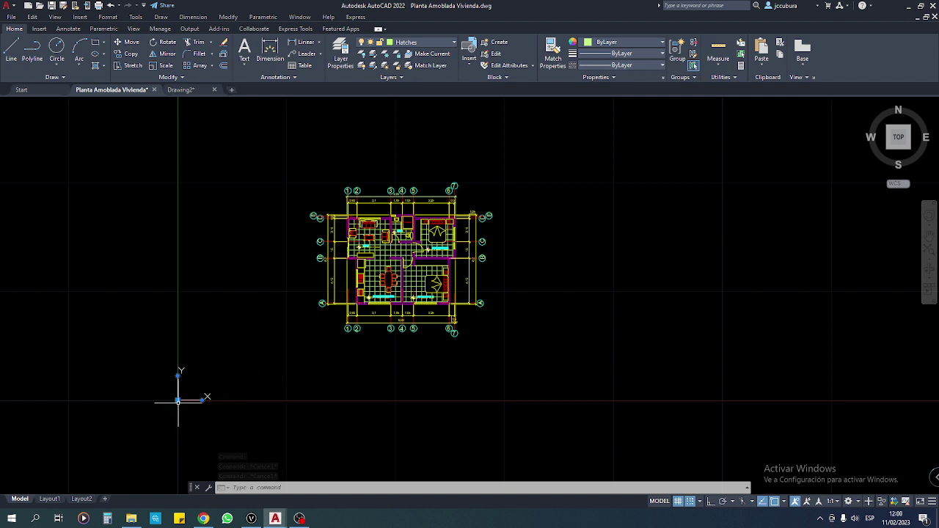
pyautogui.click(178, 400)
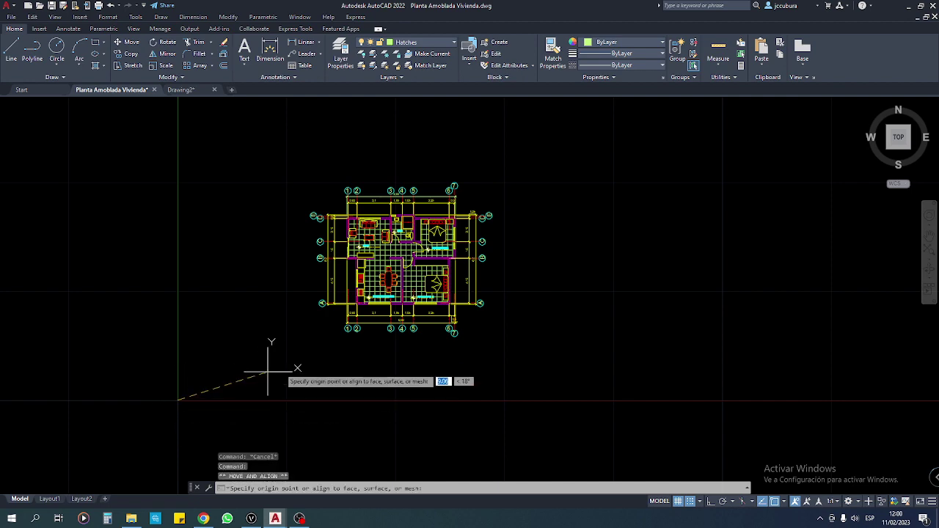
pyautogui.click(312, 339)
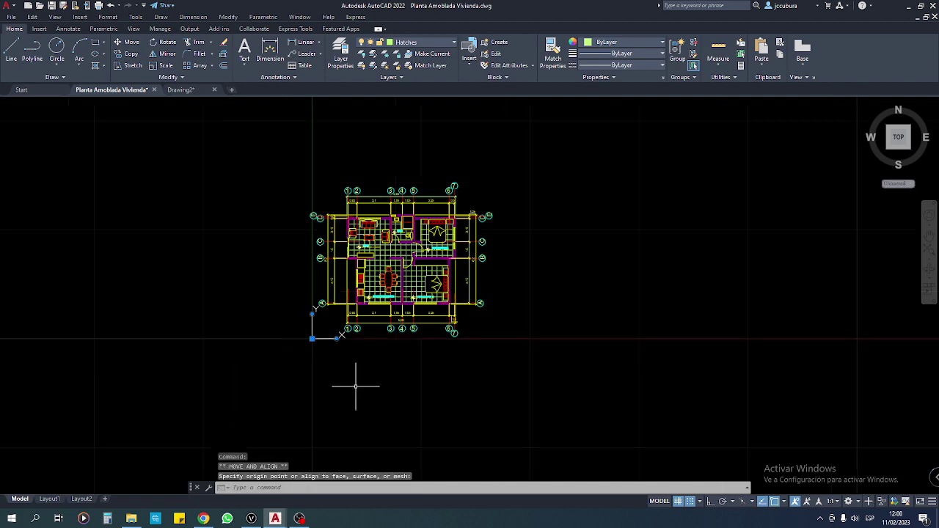
pyautogui.press('Escape')
# Save the Planta Amoblada Vivienda drawing and return to Drawing2
pyautogui.moveTo(360, 384); pyautogui.dragTo(316, 440, button='middle')
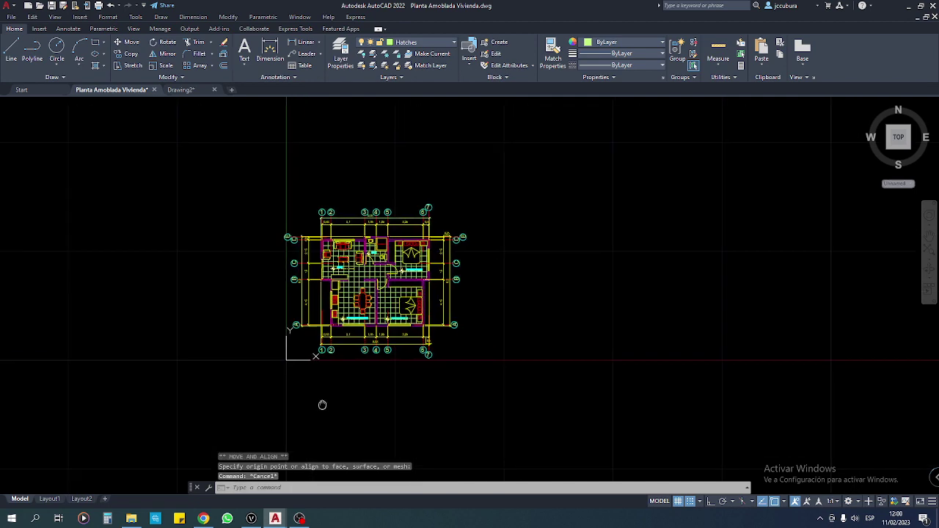
pyautogui.click(51, 5)
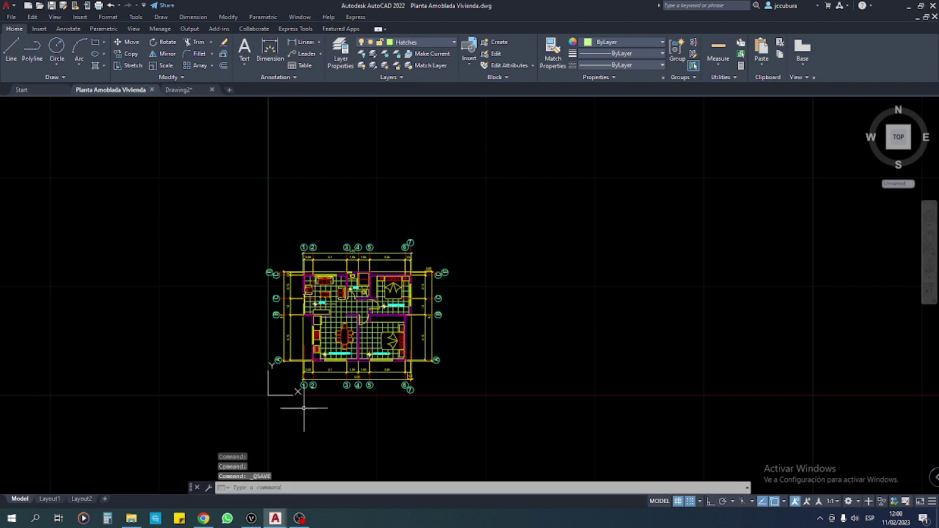
pyautogui.click(179, 90)
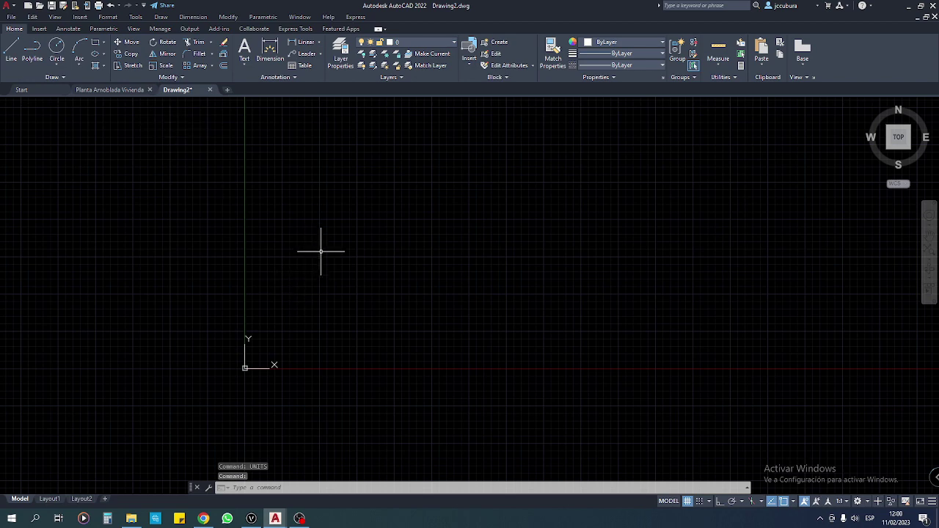
# Choose Planta Amoblada Vivienda from Semana 4 > Clase 8 as an external reference to attach
pyautogui.click(39, 29)
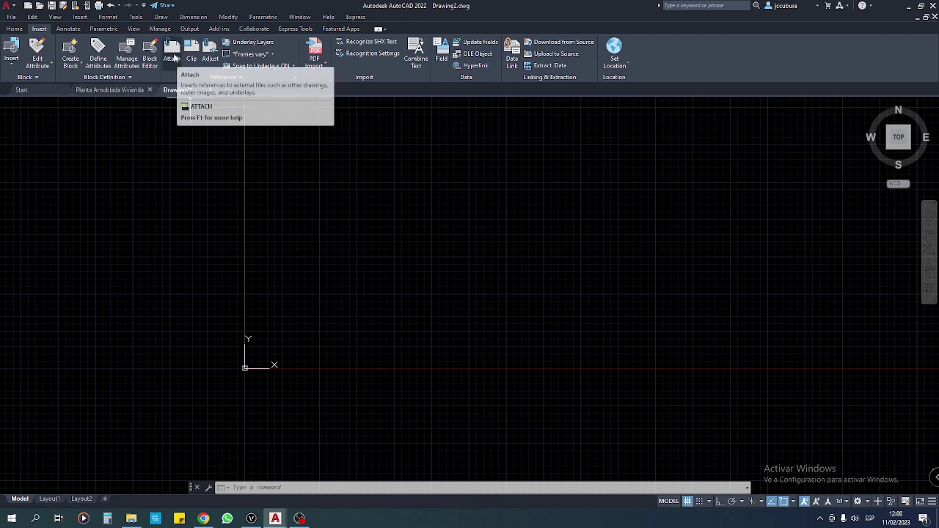
pyautogui.click(172, 52)
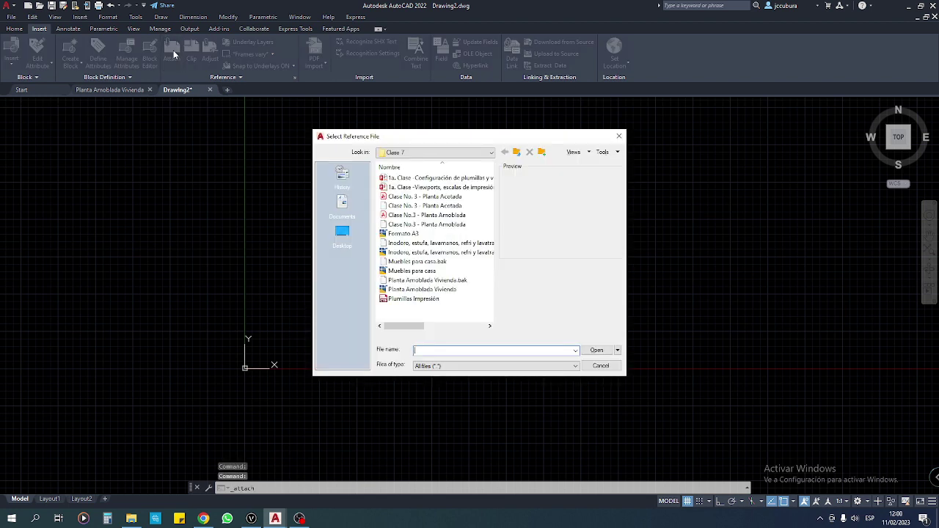
pyautogui.click(461, 156)
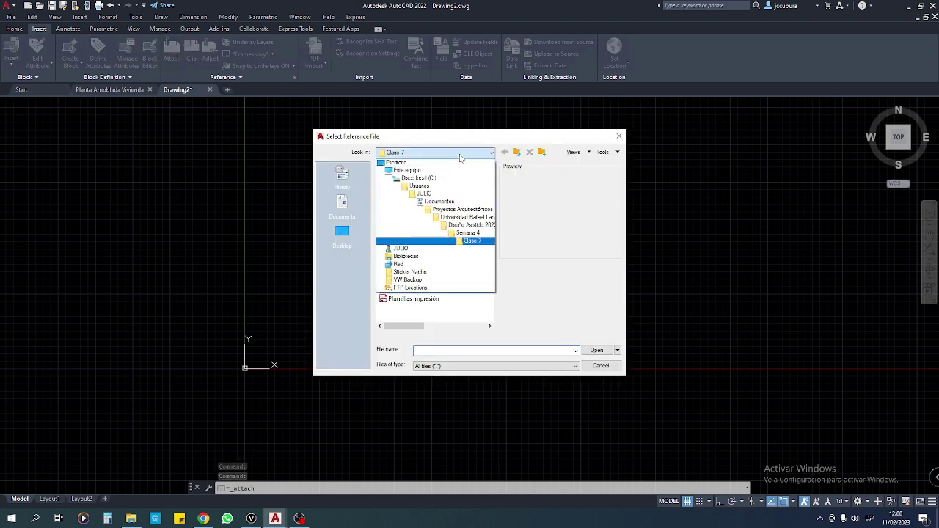
pyautogui.click(462, 233)
pyautogui.doubleClick(398, 187)
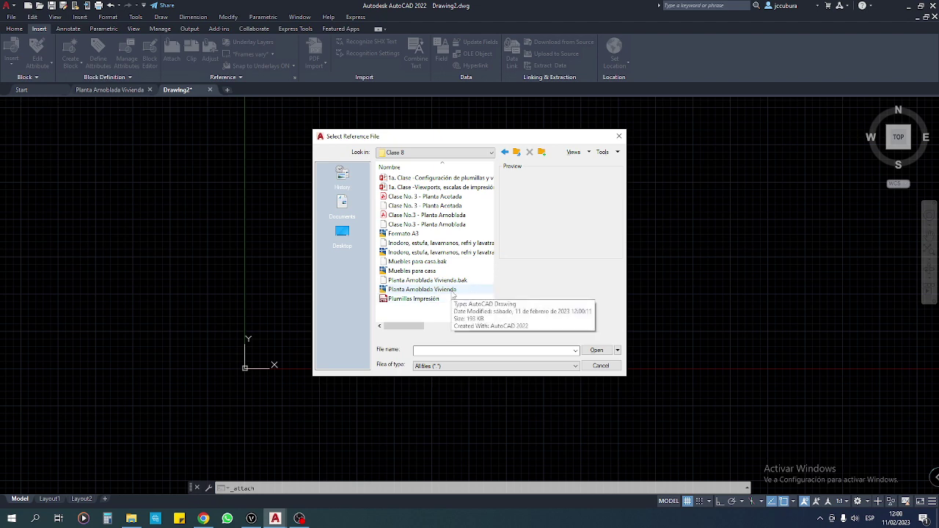
pyautogui.click(453, 292)
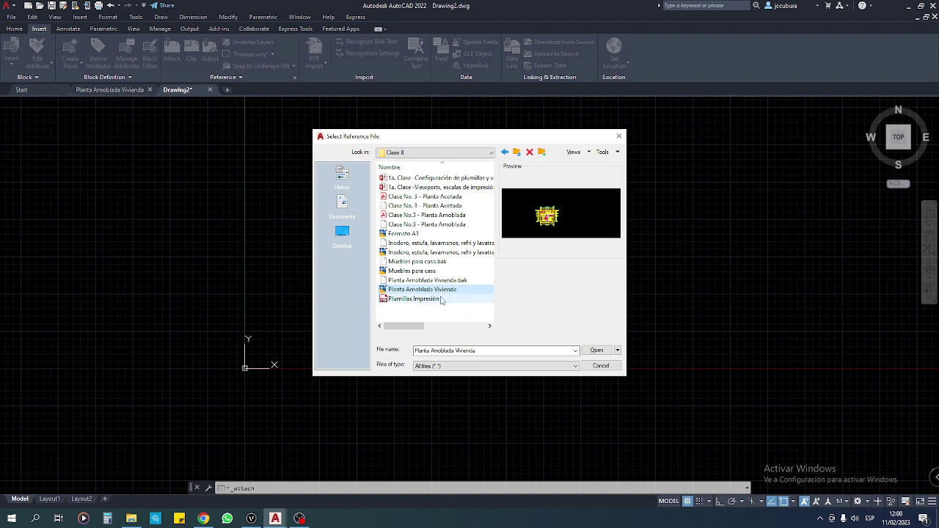
pyautogui.click(596, 350)
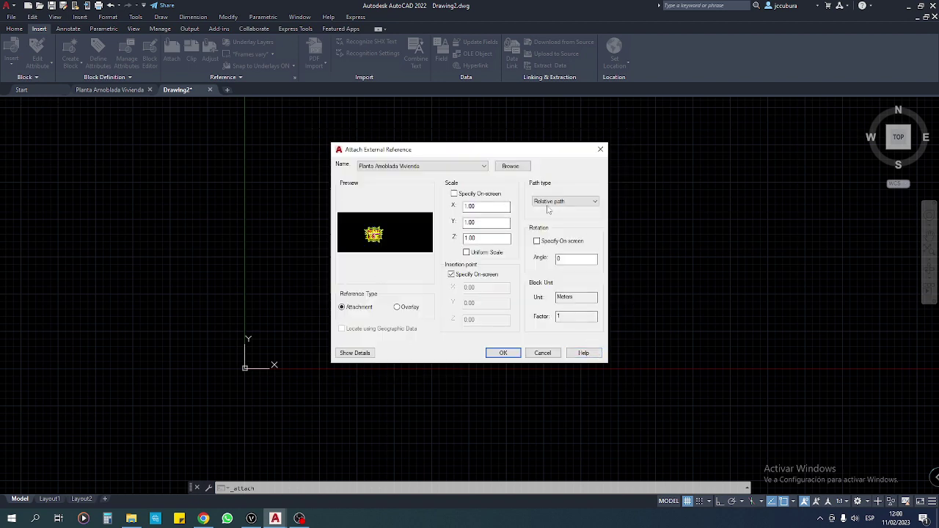
# Place the furnished-plan xref at a point just above and right of the origin, then frame it
pyautogui.click(504, 353)
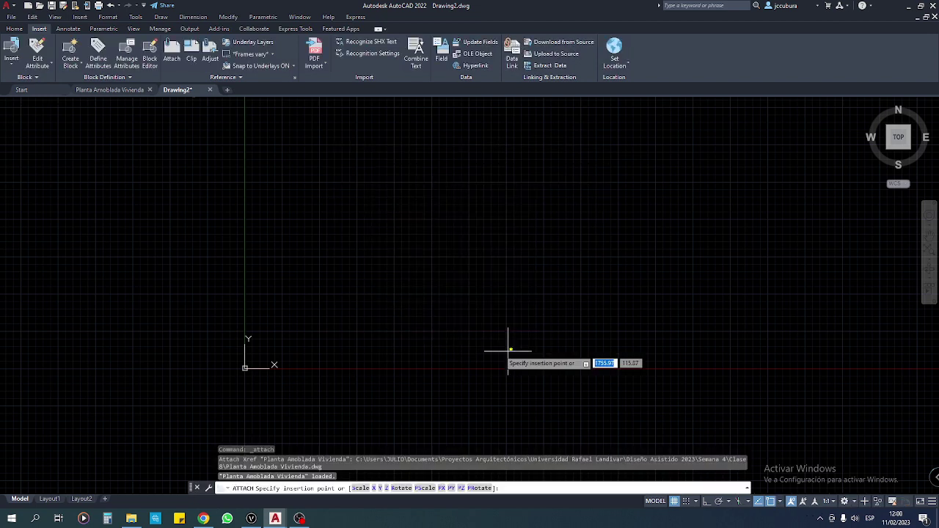
pyautogui.scroll(-3, 245, 377)
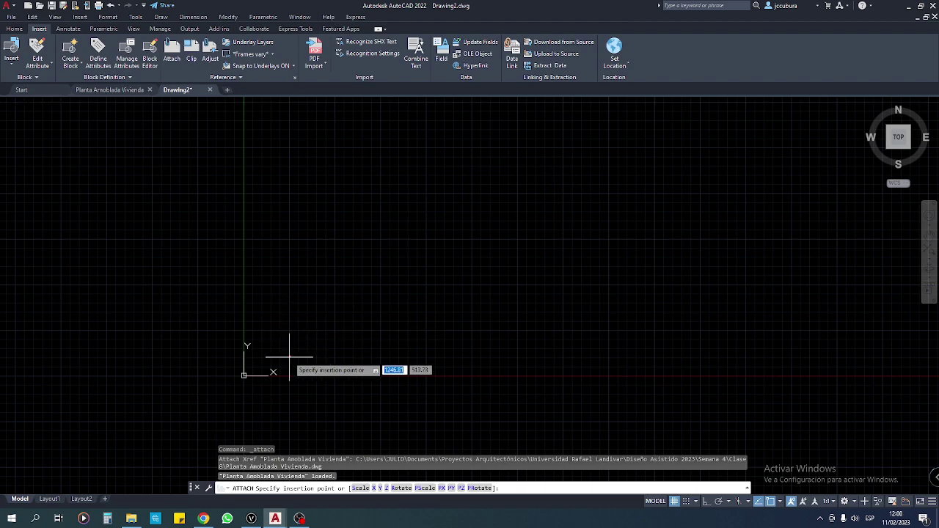
pyautogui.scroll(5, 235, 388)
pyautogui.scroll(3, 237, 386)
pyautogui.scroll(3, 301, 315)
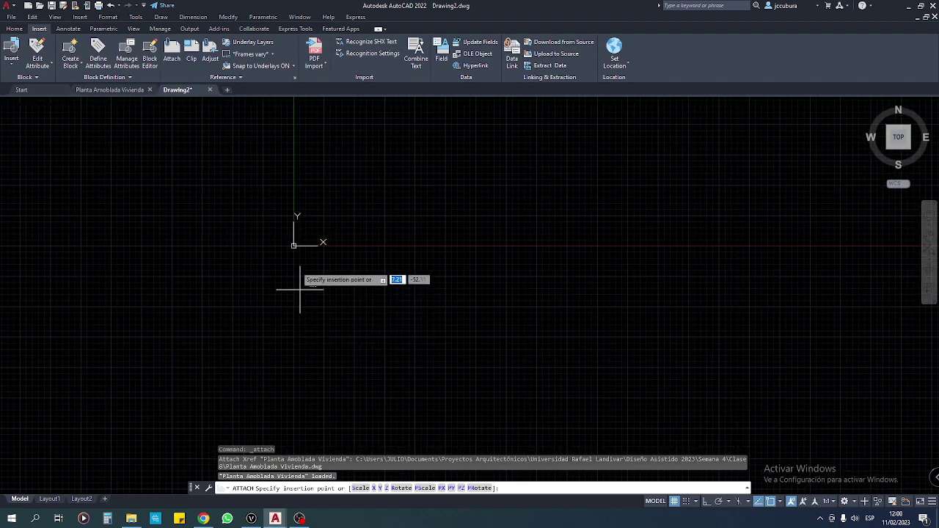
pyautogui.scroll(3, 298, 268)
pyautogui.scroll(2, 286, 367)
pyautogui.scroll(3, 253, 353)
pyautogui.scroll(2, 244, 344)
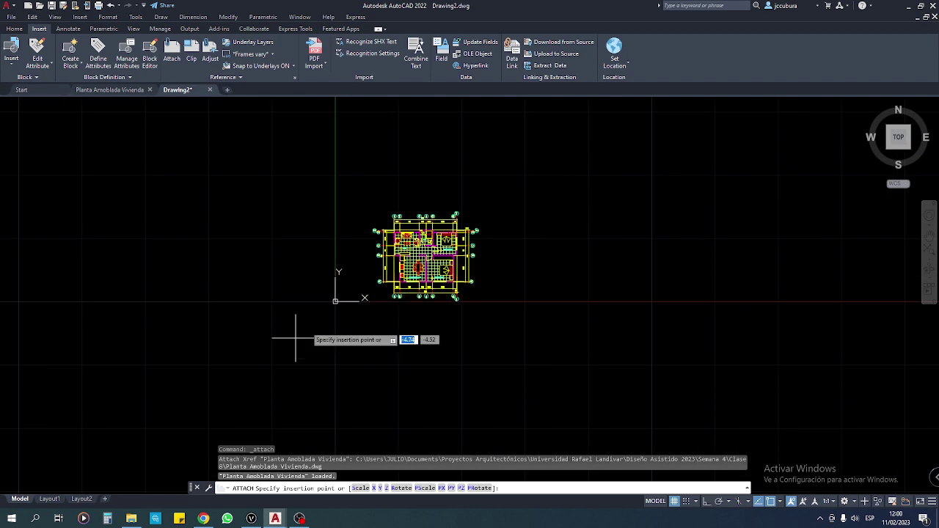
pyautogui.scroll(2, 293, 342)
pyautogui.scroll(-2, 301, 331)
pyautogui.scroll(-1, 262, 392)
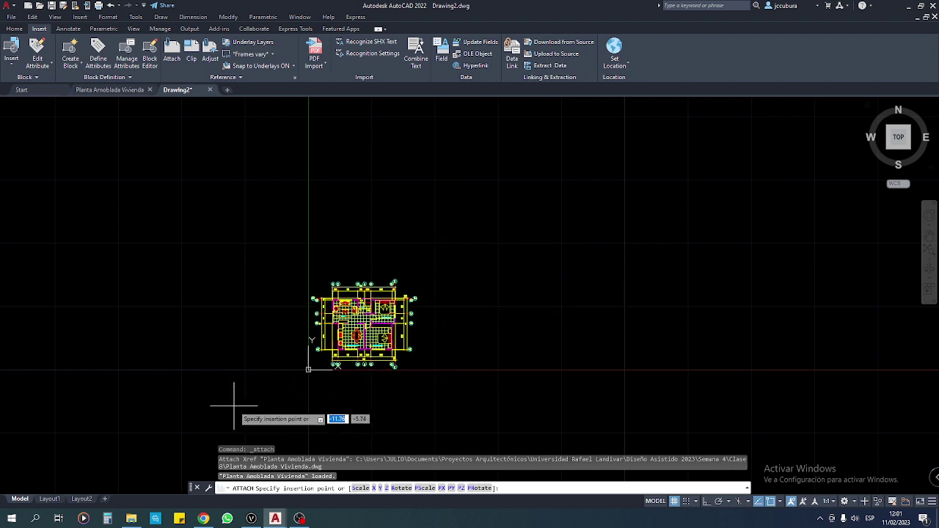
pyautogui.click(234, 405)
pyautogui.scroll(4, 383, 364)
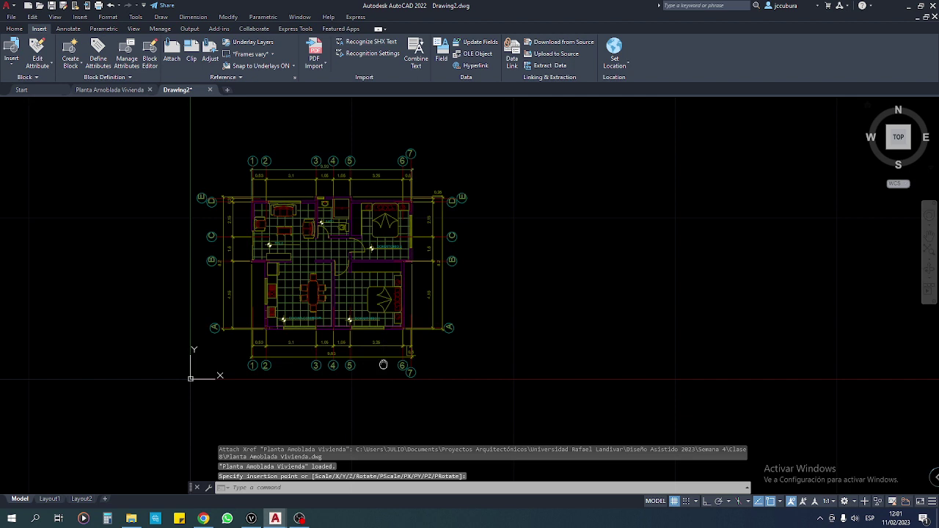
pyautogui.moveTo(384, 364); pyautogui.dragTo(393, 385, button='middle')
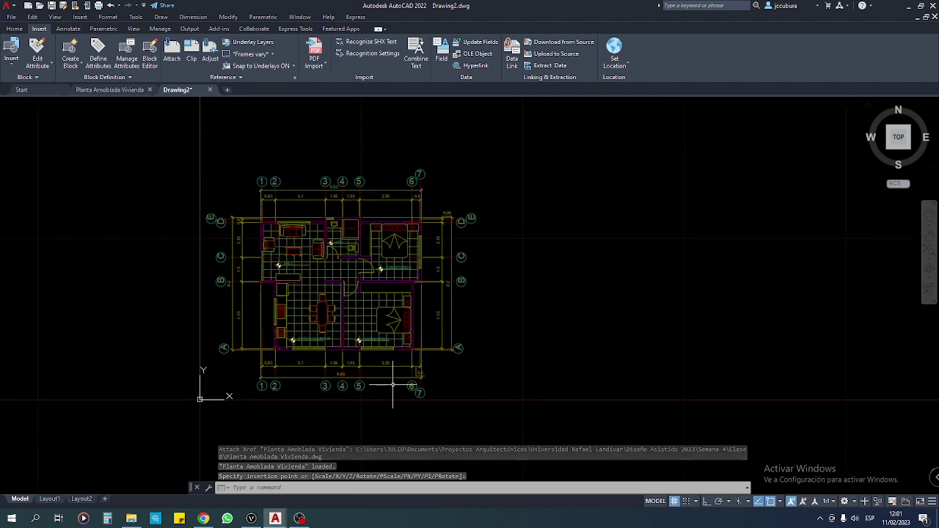
pyautogui.moveTo(388, 315); pyautogui.dragTo(394, 316, button='middle')
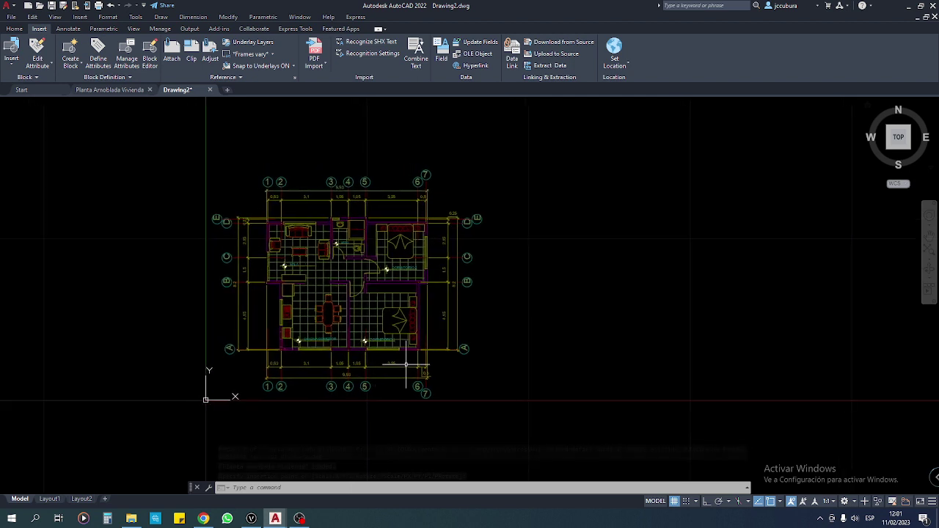
# In Layer Properties, turn off the xref's Hatches, Muebles móviles and Títulos layers
pyautogui.click(394, 308)
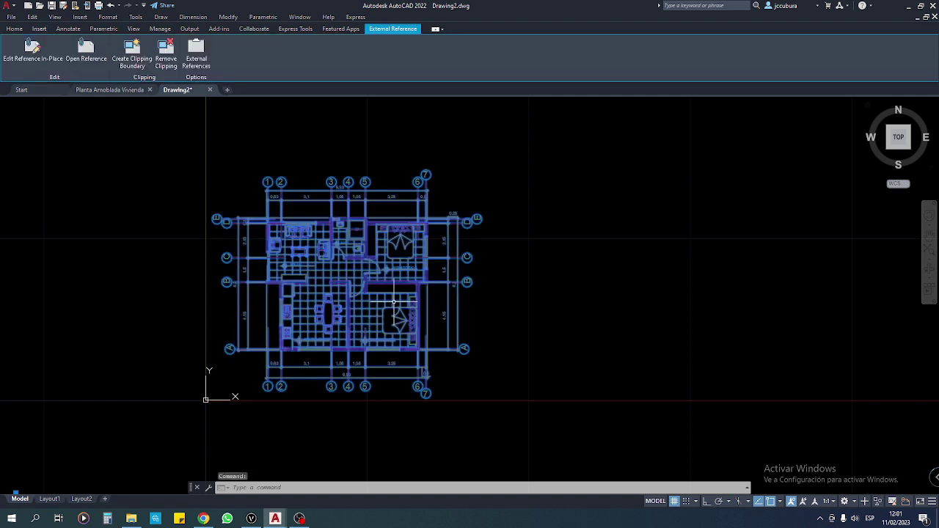
pyautogui.click(16, 29)
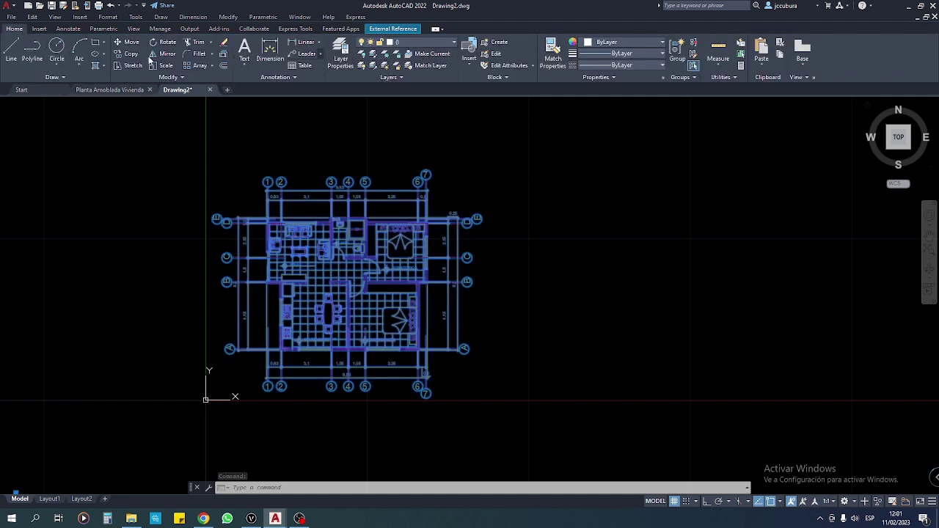
pyautogui.click(341, 53)
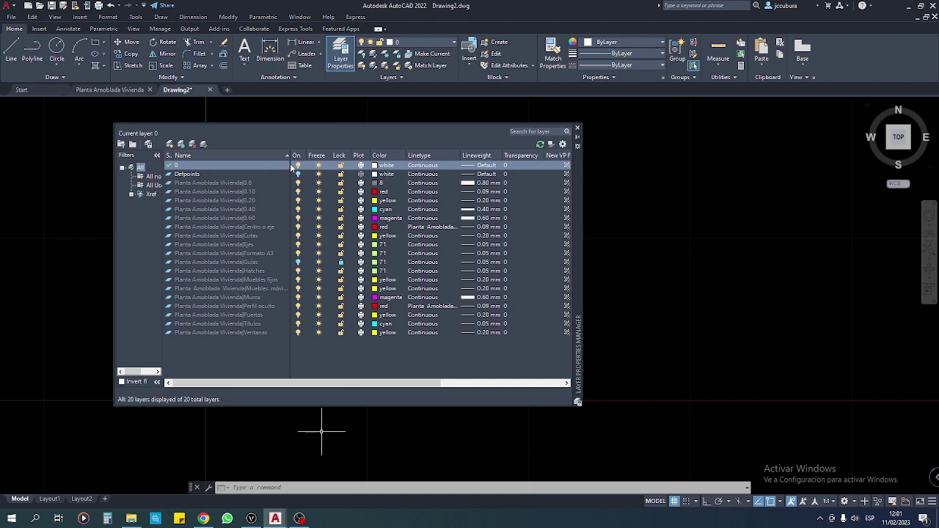
pyautogui.moveTo(289, 154); pyautogui.dragTo(223, 157)
pyautogui.click(189, 183)
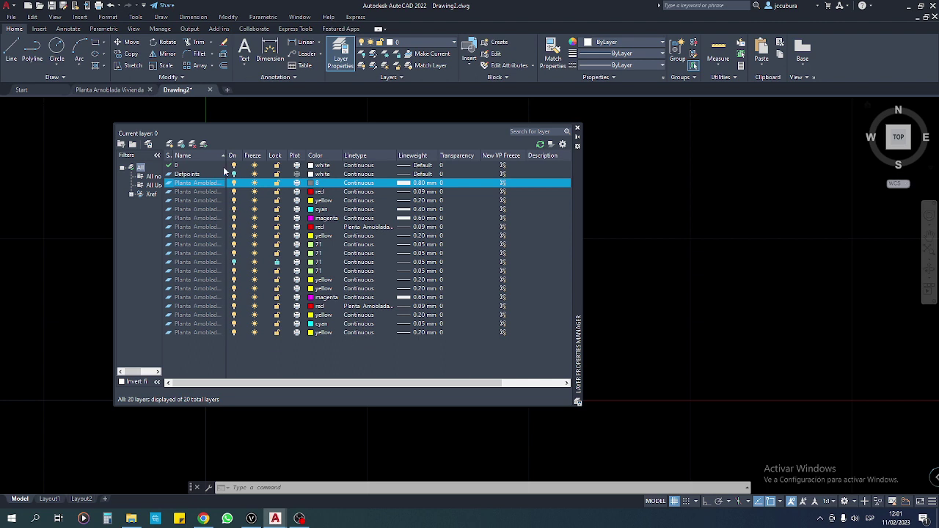
pyautogui.moveTo(225, 155); pyautogui.dragTo(285, 156)
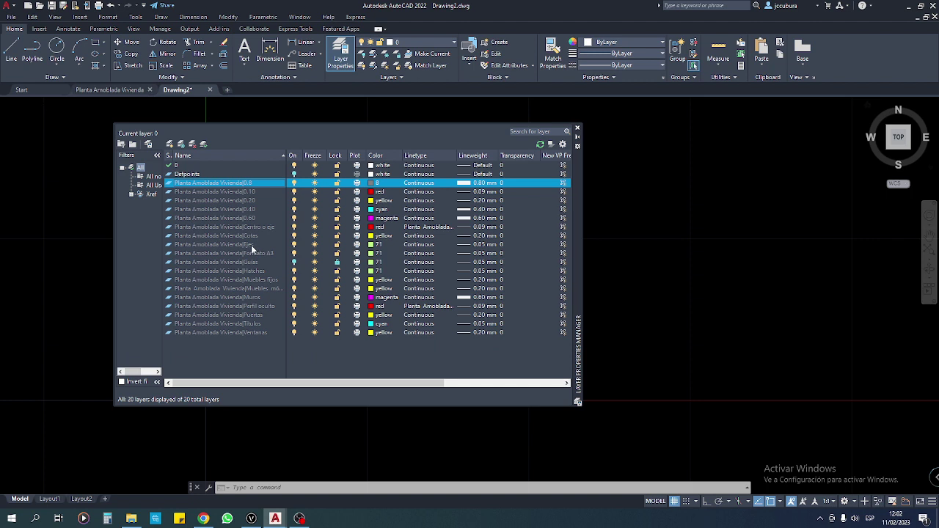
pyautogui.click(296, 254)
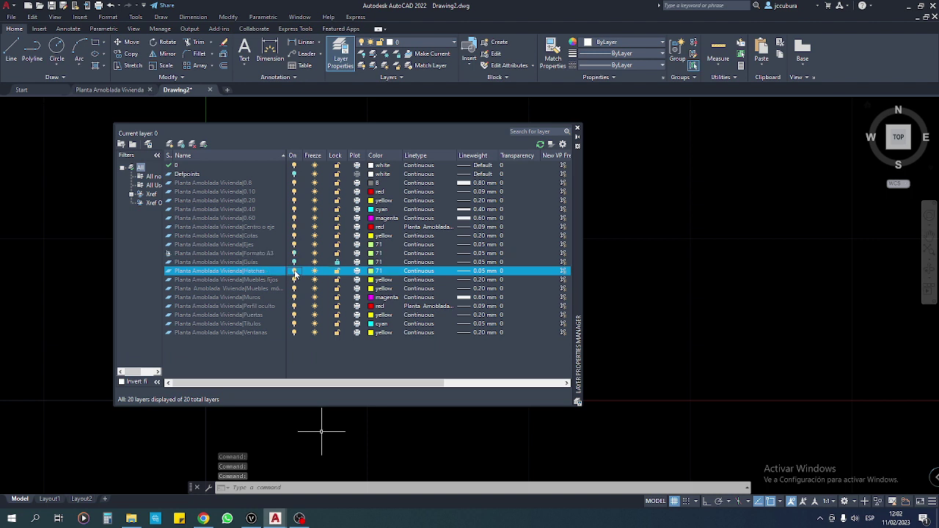
pyautogui.click(295, 271)
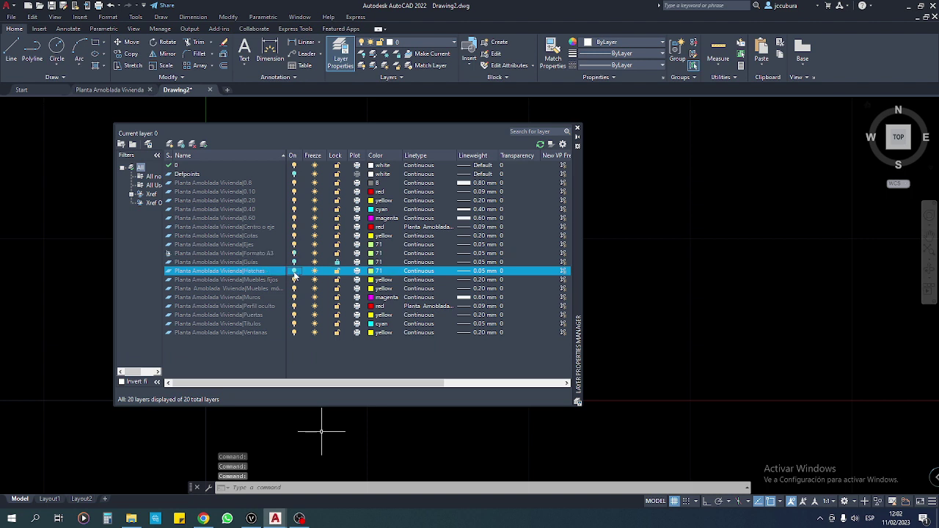
pyautogui.click(294, 290)
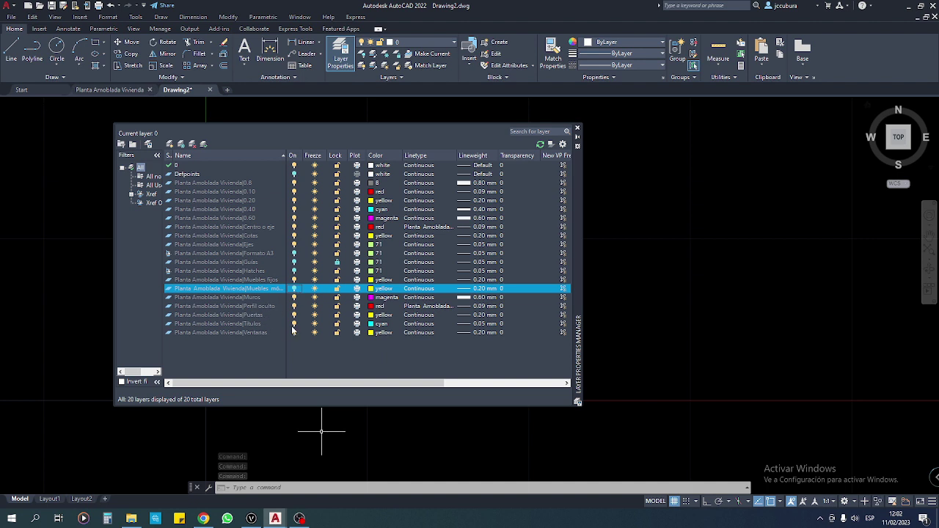
pyautogui.click(295, 323)
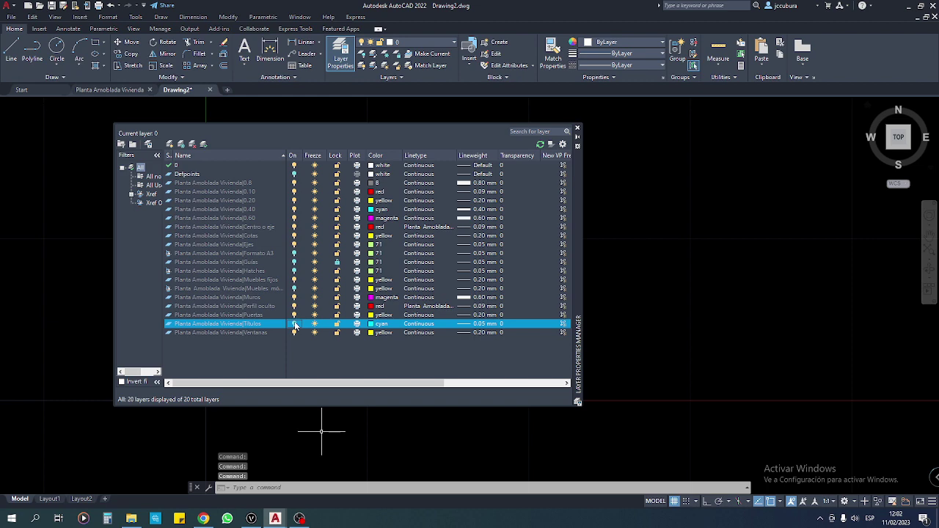
pyautogui.click(578, 130)
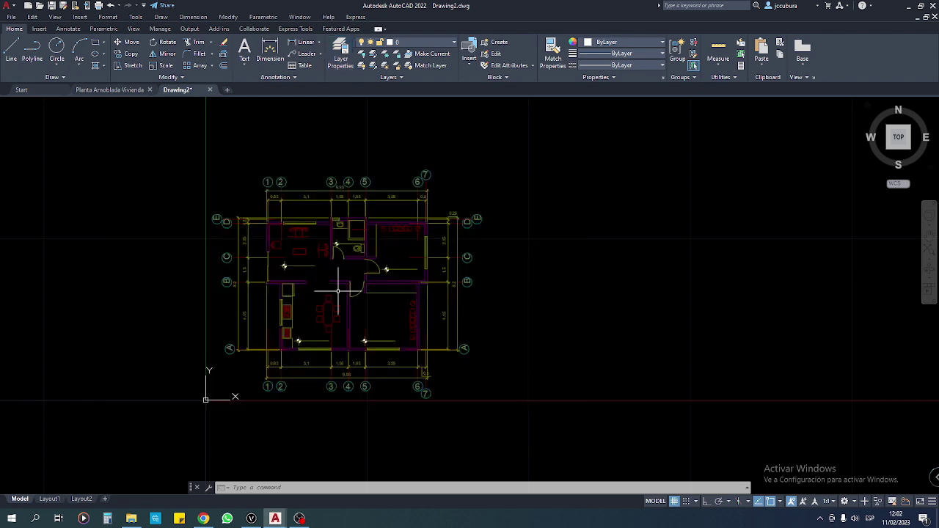
# Turn off the xref's Planta Amoblada Vivienda|0.10 furniture layer
pyautogui.scroll(2, 331, 290)
pyautogui.scroll(1, 325, 295)
pyautogui.moveTo(324, 297); pyautogui.dragTo(321, 306, button='middle')
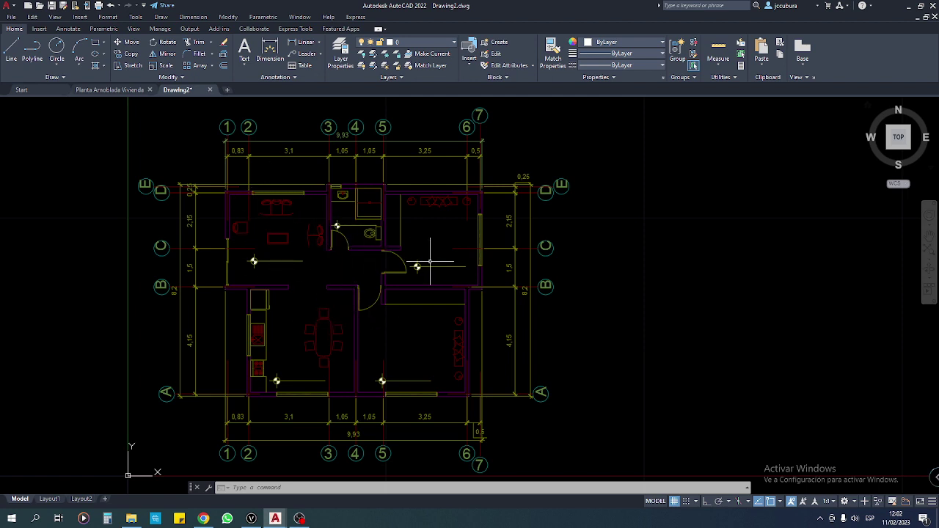
pyautogui.click(341, 59)
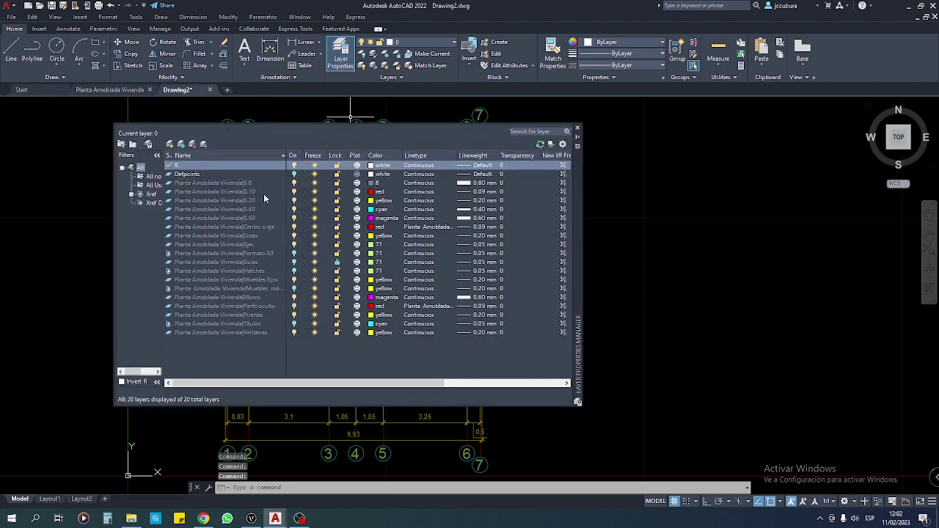
pyautogui.click(294, 193)
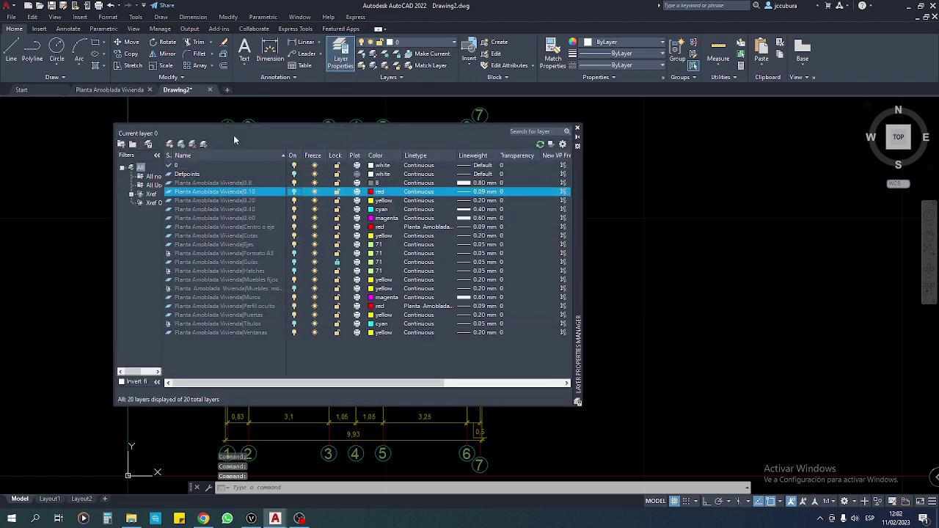
pyautogui.click(578, 128)
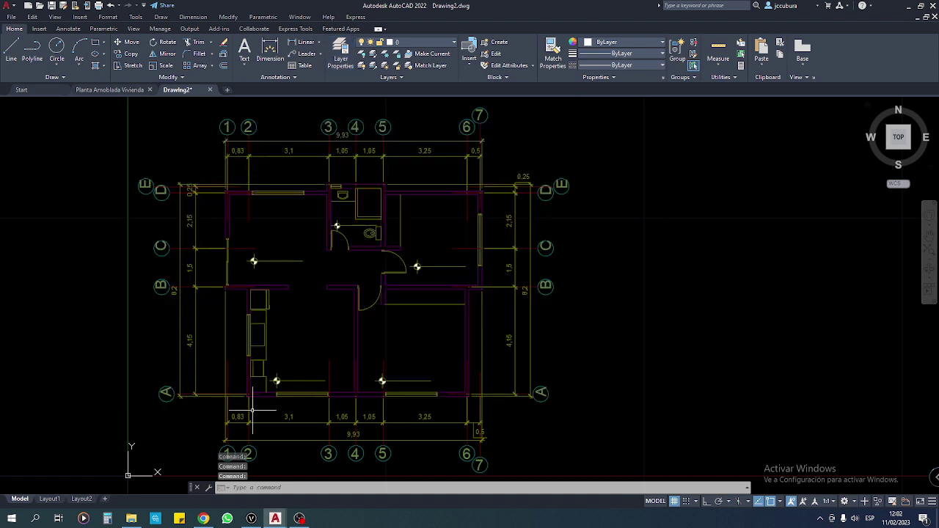
# Switch to the Planta Amoblada Vivienda drawing
pyautogui.click(229, 304)
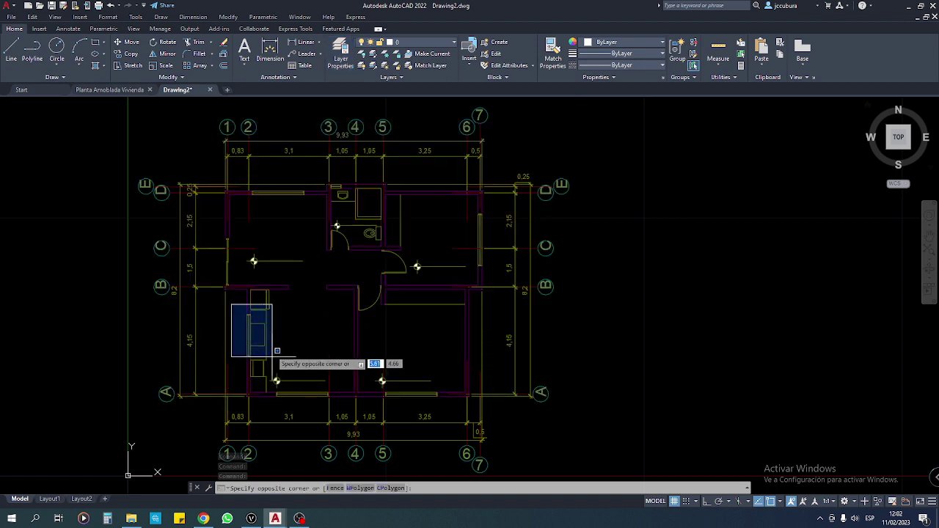
pyautogui.click(234, 334)
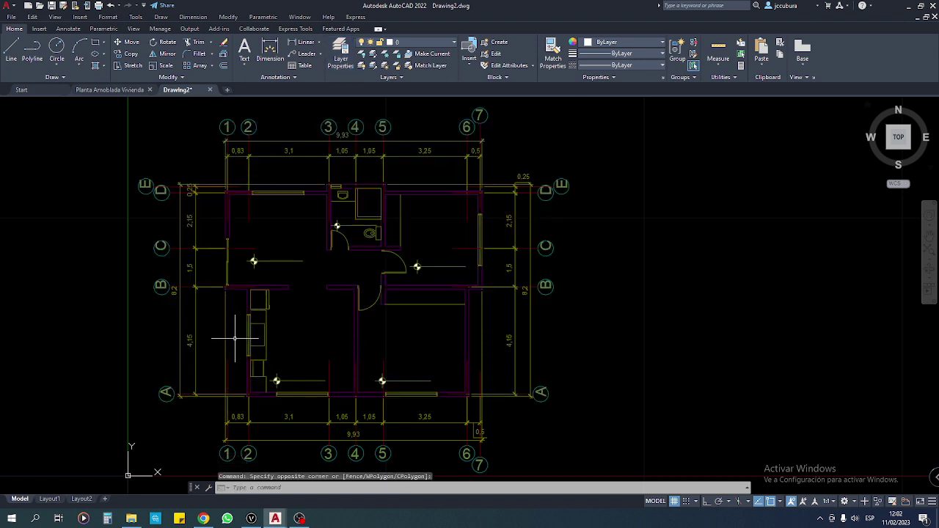
pyautogui.scroll(2, 235, 334)
pyautogui.scroll(-2, 243, 323)
pyautogui.moveTo(264, 205); pyautogui.dragTo(247, 219, button='middle')
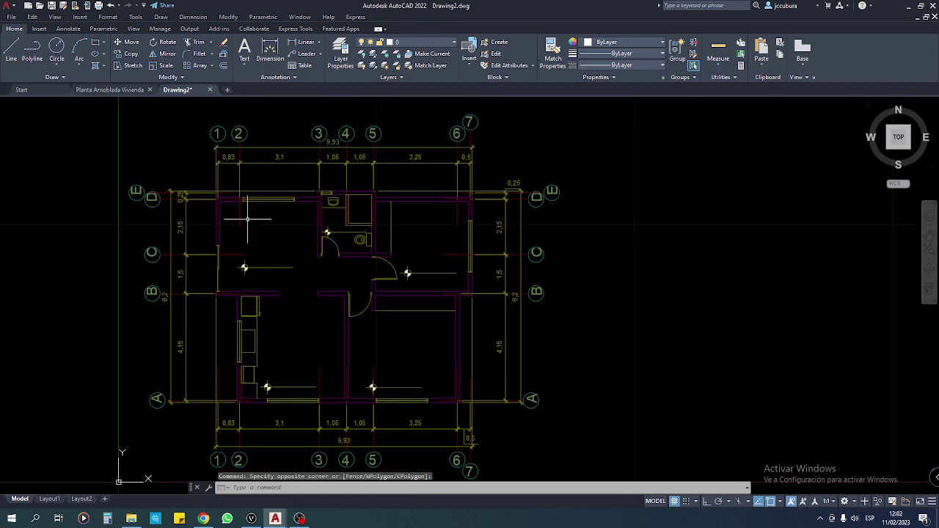
pyautogui.click(110, 89)
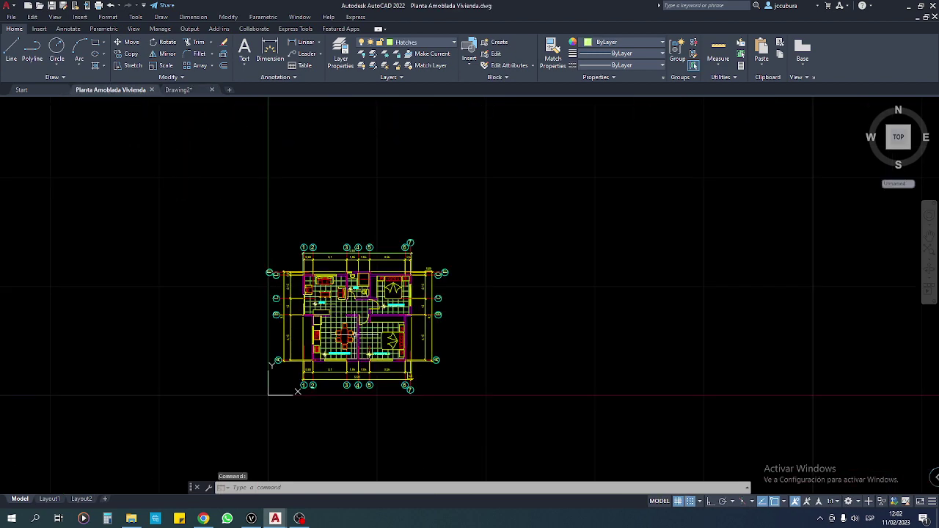
# Open the living-room sofa's Sofas block in the Block Editor, inspect the cushions, and discard changes
pyautogui.scroll(4, 344, 307)
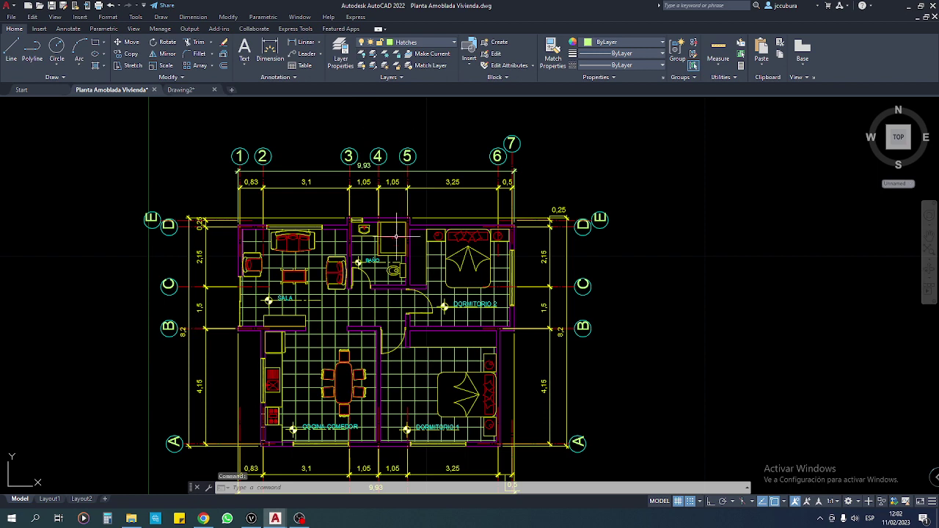
pyautogui.scroll(2, 281, 238)
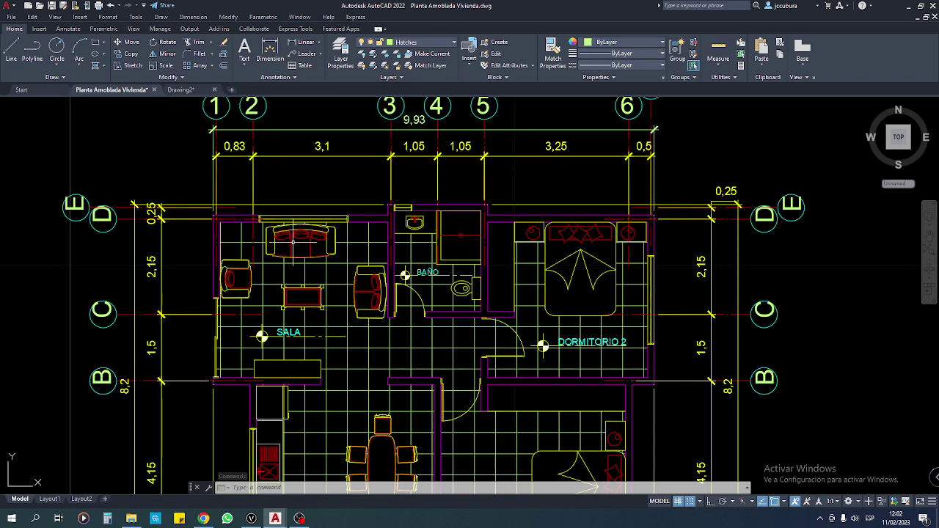
pyautogui.scroll(2, 296, 239)
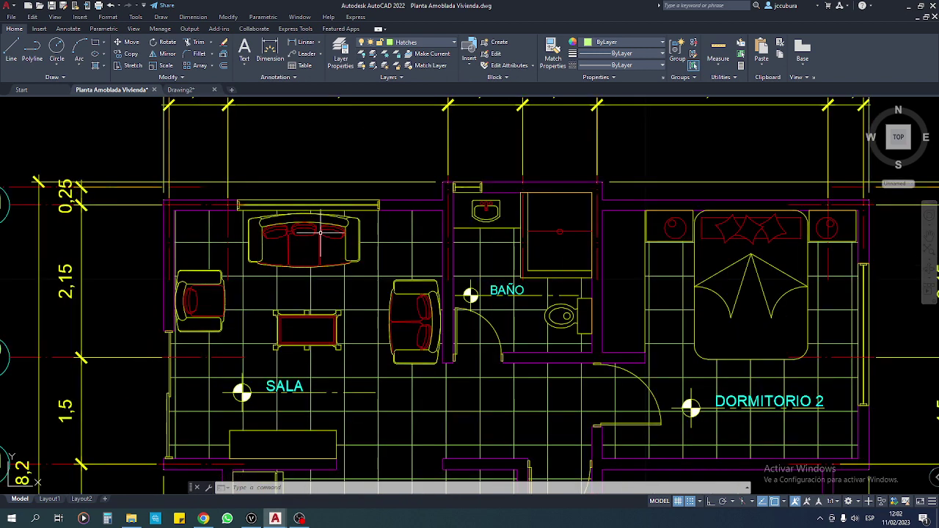
pyautogui.doubleClick(321, 235)
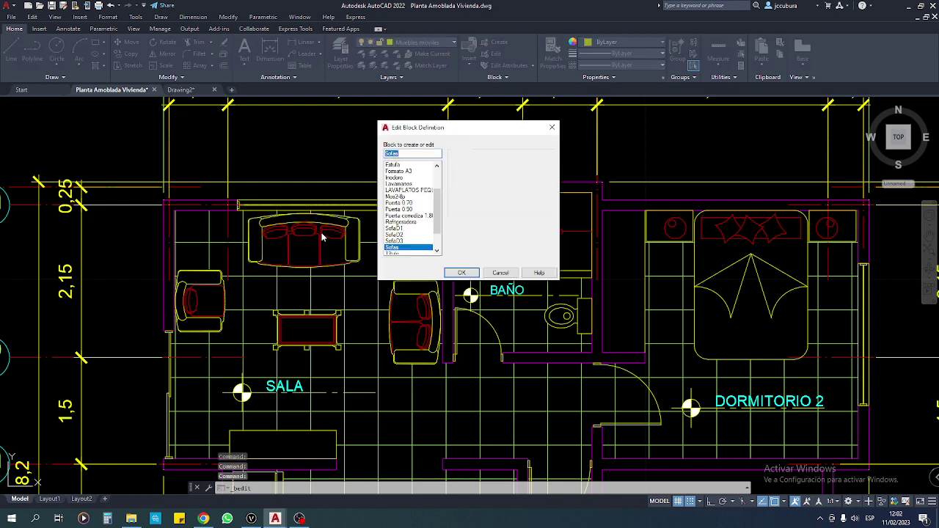
pyautogui.click(462, 272)
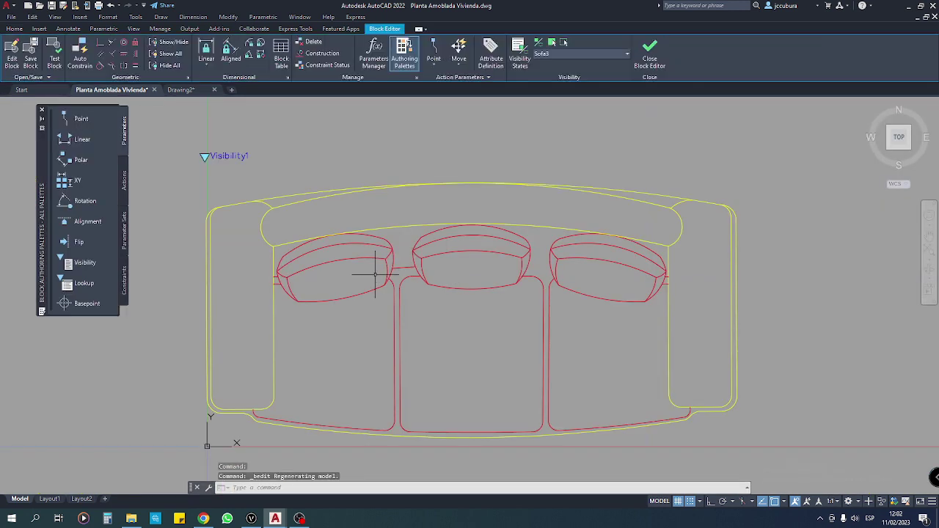
pyautogui.scroll(-2, 371, 273)
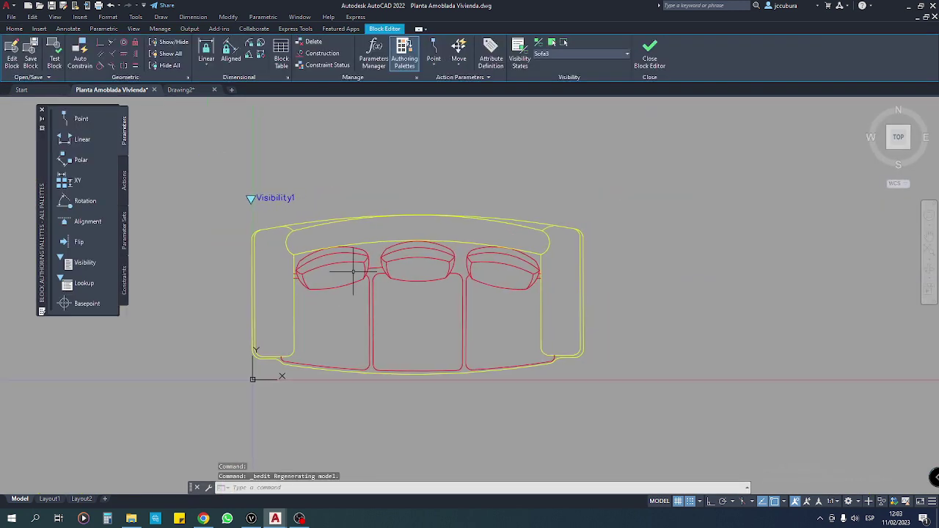
pyautogui.click(311, 238)
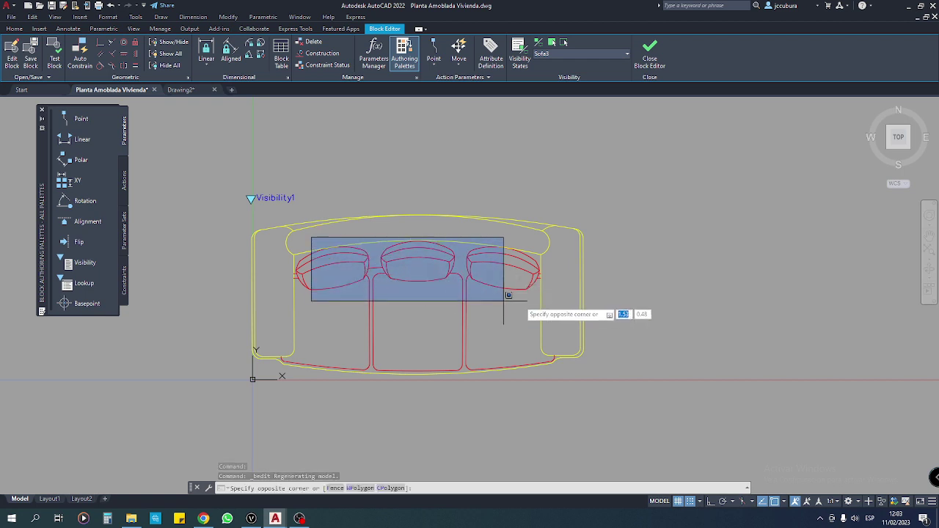
pyautogui.click(559, 300)
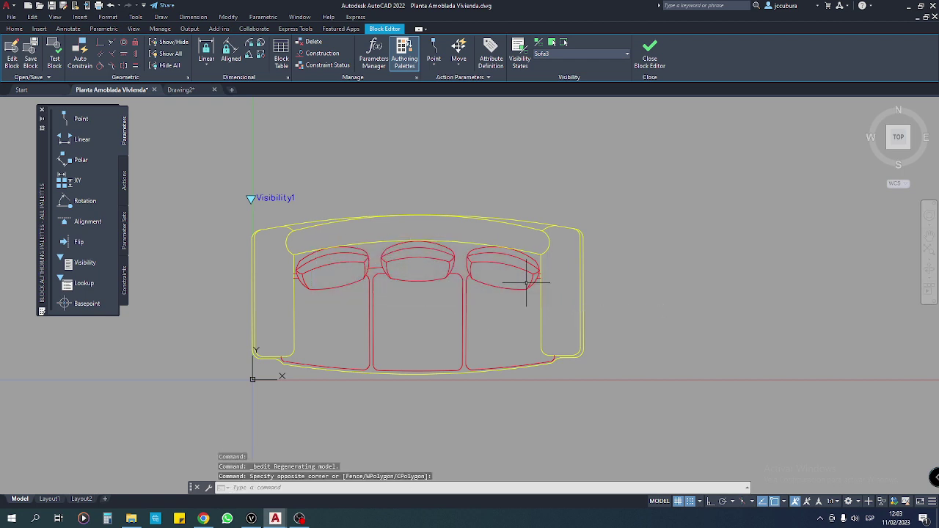
pyautogui.doubleClick(526, 282)
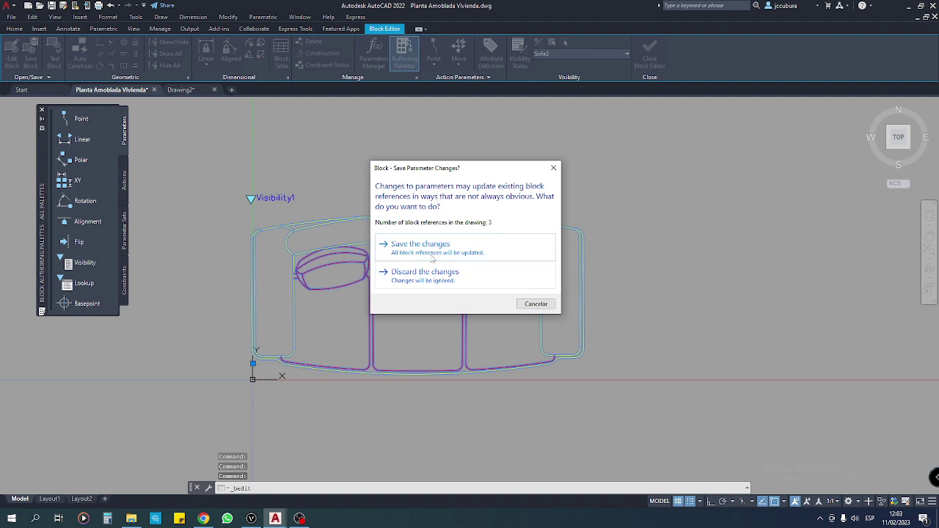
pyautogui.click(424, 272)
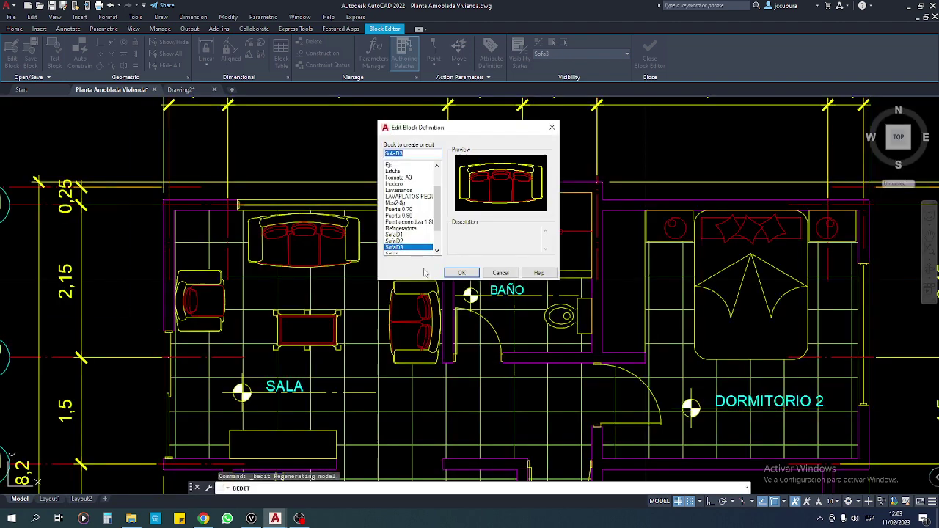
# Open the SofaD2 block, check the cushion's layer without changing it, then return to Drawing2
pyautogui.press('Up')
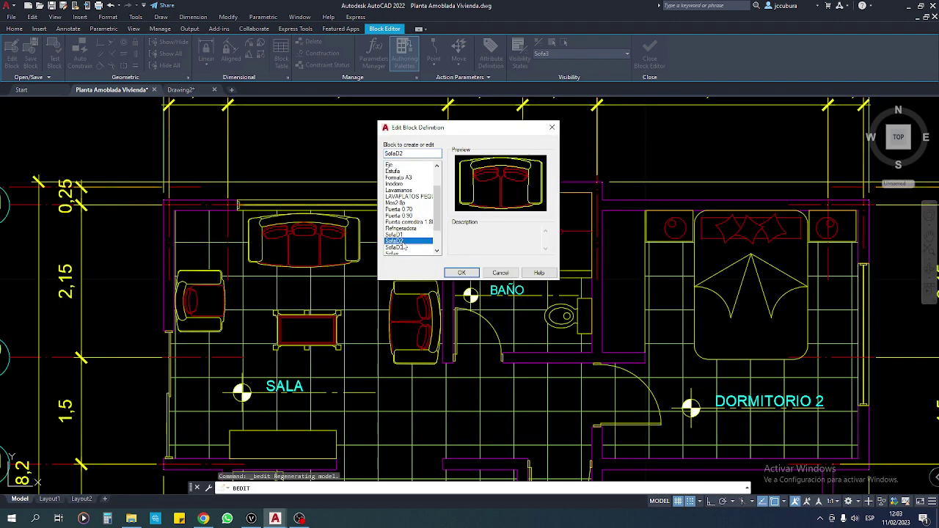
pyautogui.click(462, 273)
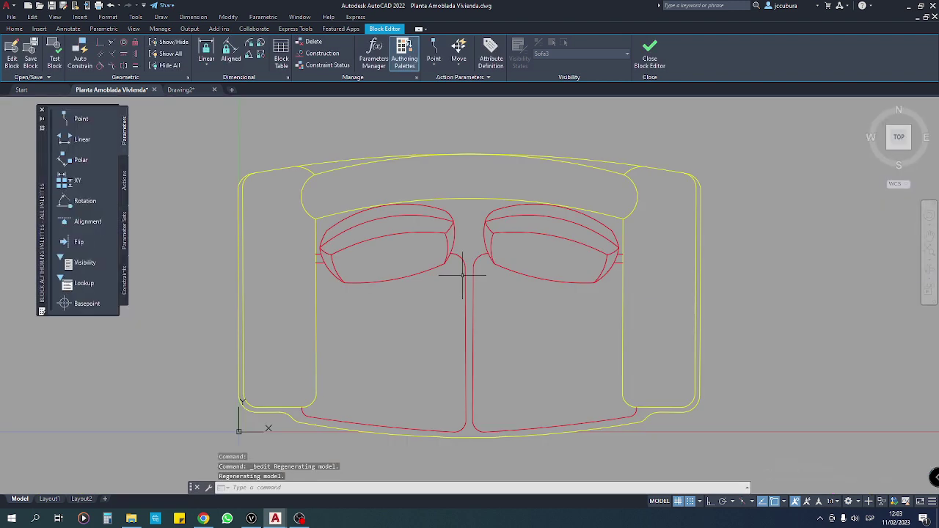
pyautogui.click(442, 267)
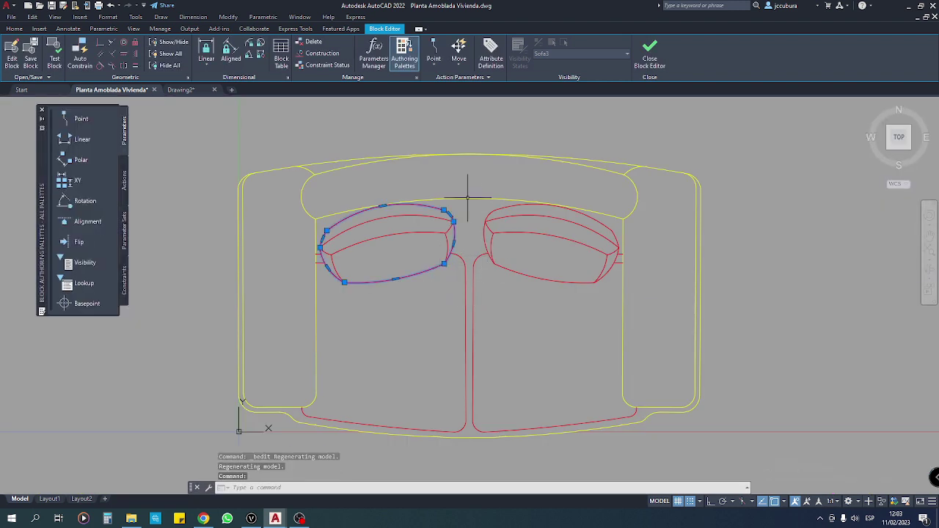
pyautogui.click(14, 28)
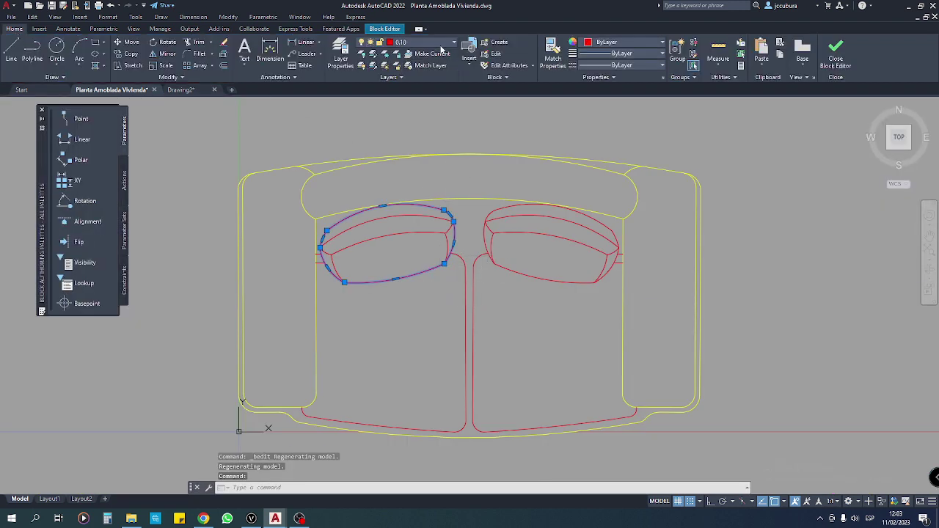
pyautogui.click(446, 42)
pyautogui.click(447, 43)
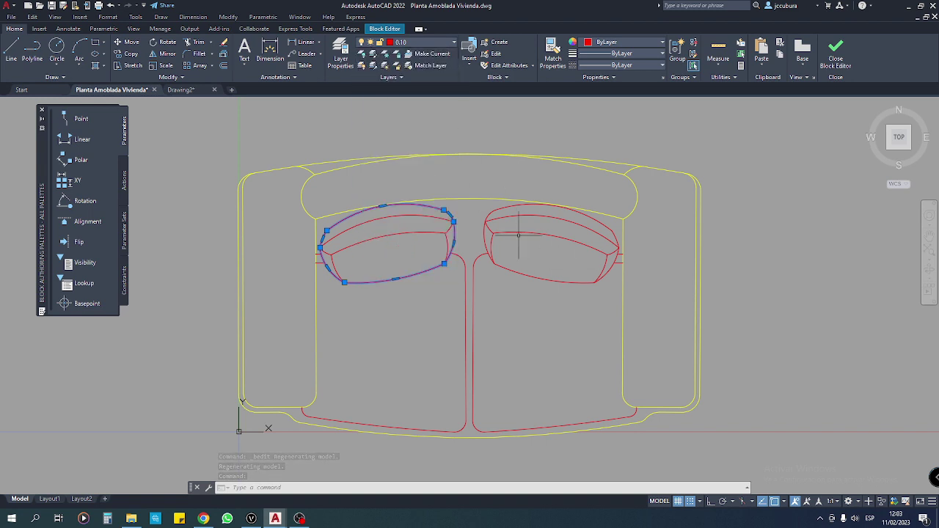
pyautogui.press('Escape')
pyautogui.press('Escape')
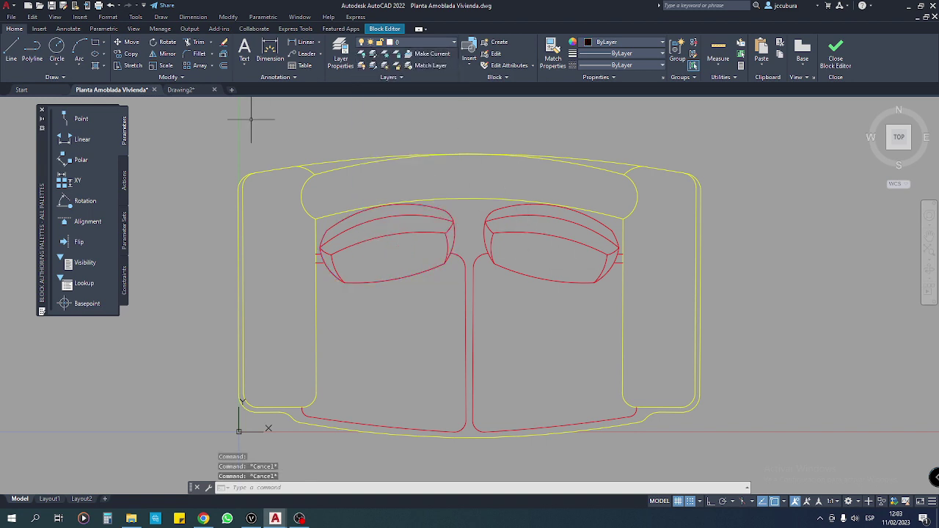
pyautogui.click(180, 90)
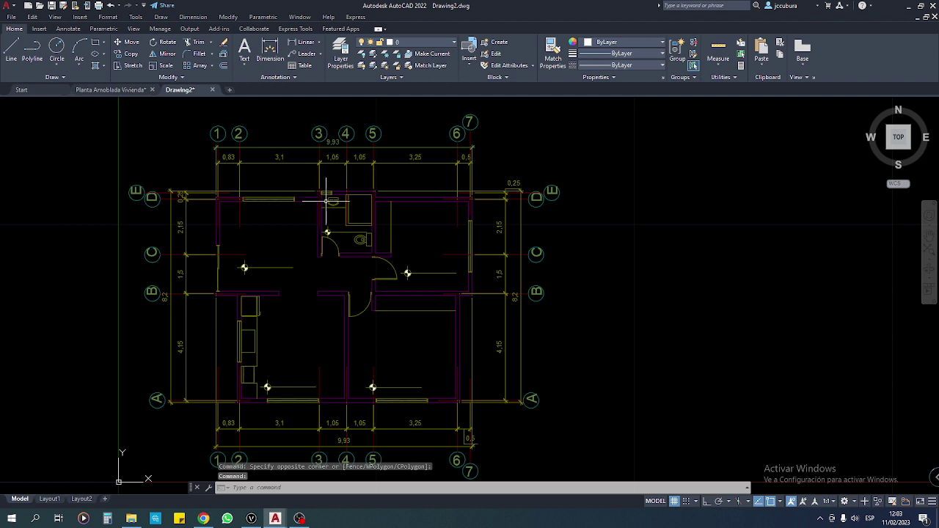
# Zoom into Drawing2 and select the Planta Amoblada Vivienda external reference
pyautogui.click(276, 223)
pyautogui.click(273, 226)
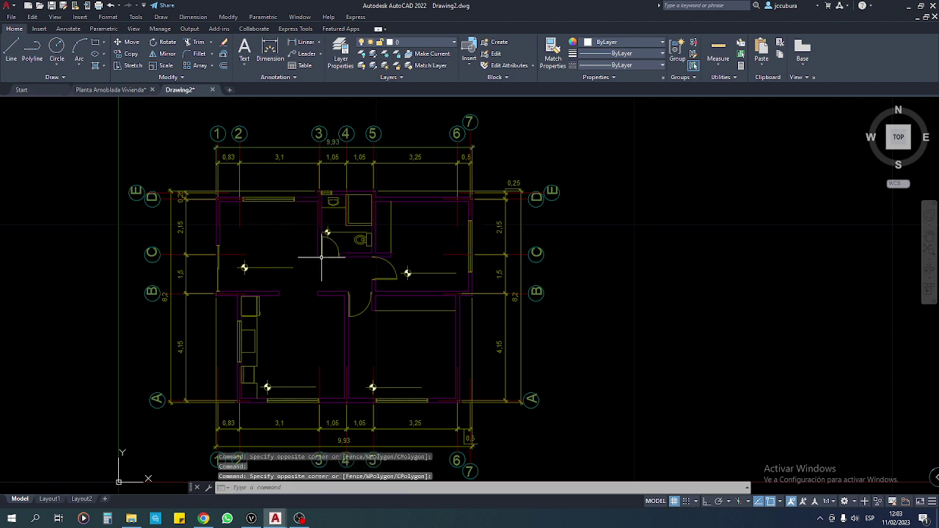
pyautogui.scroll(2, 303, 282)
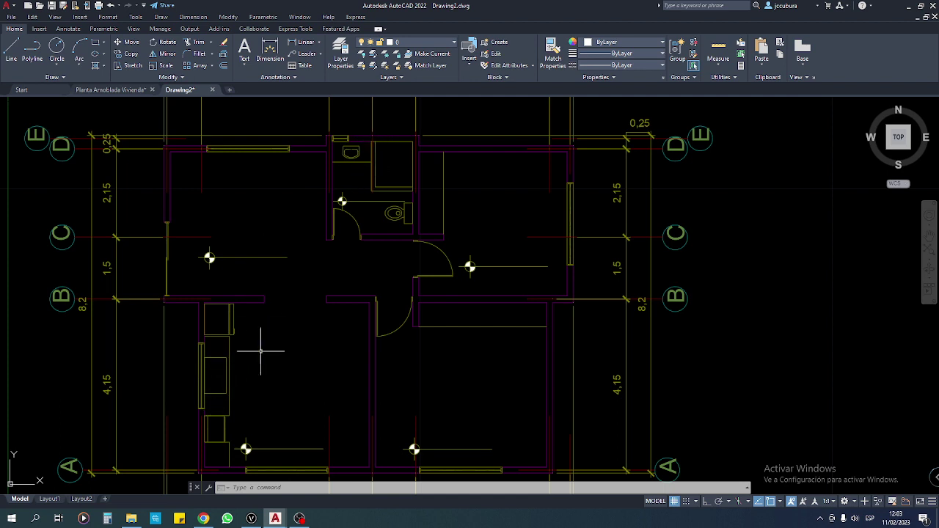
pyautogui.scroll(-2, 276, 307)
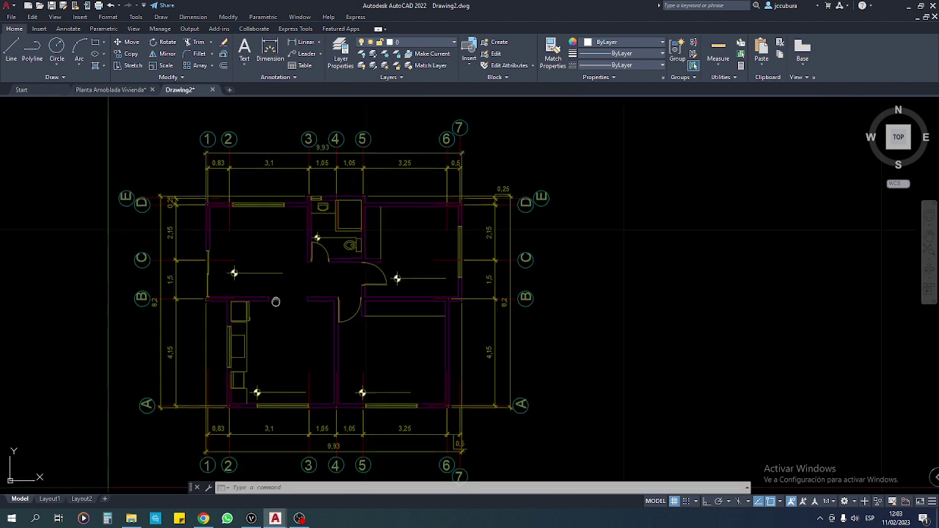
pyautogui.scroll(2, 278, 308)
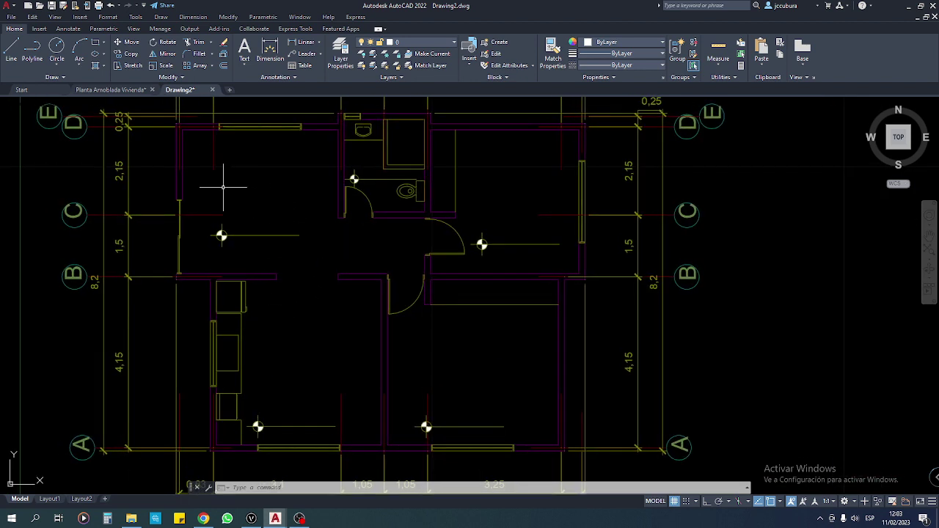
pyautogui.click(183, 184)
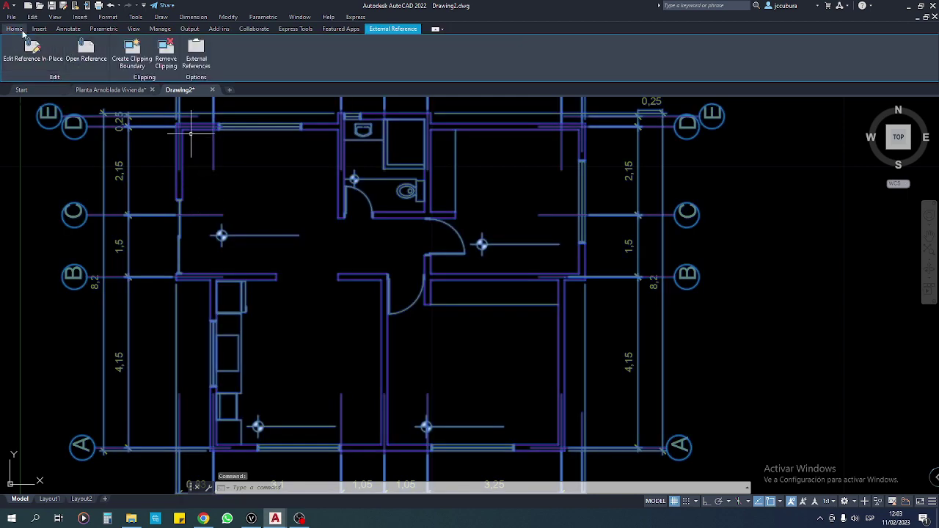
pyautogui.press('Escape')
pyautogui.click(341, 53)
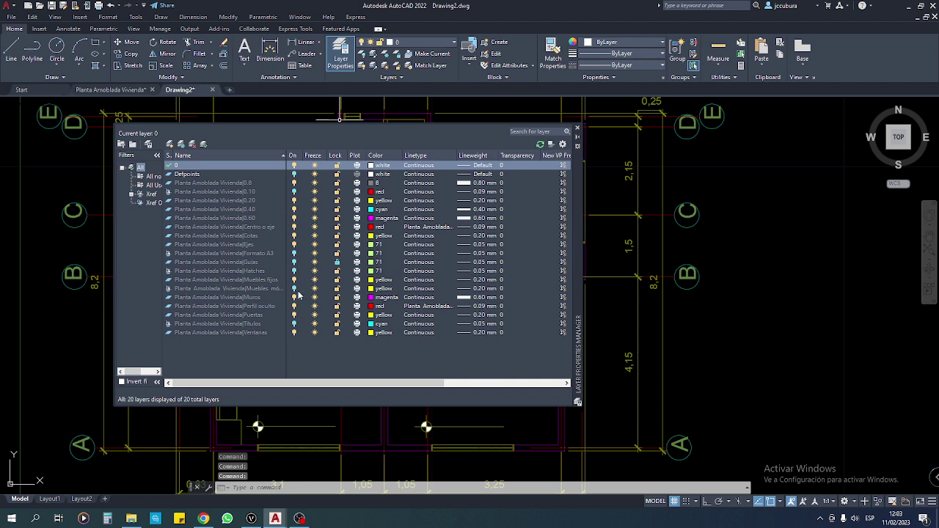
pyautogui.click(576, 129)
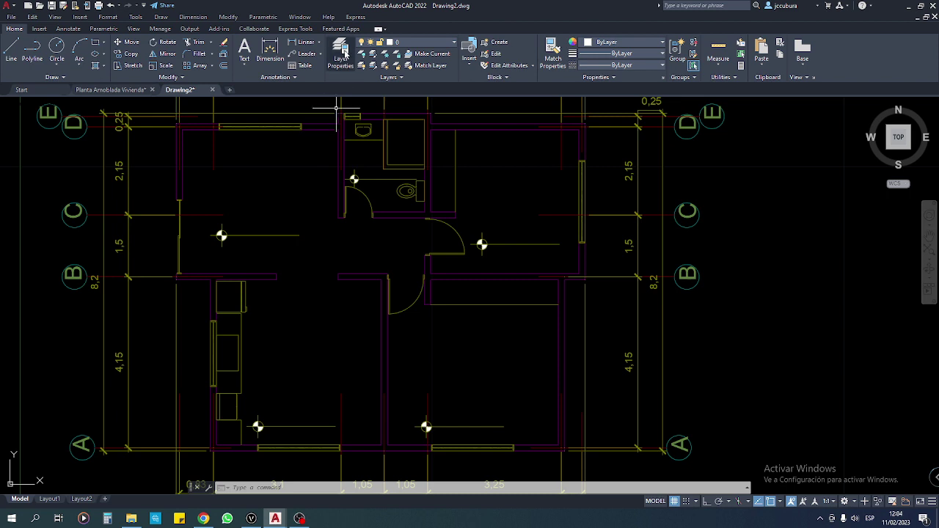
pyautogui.click(344, 54)
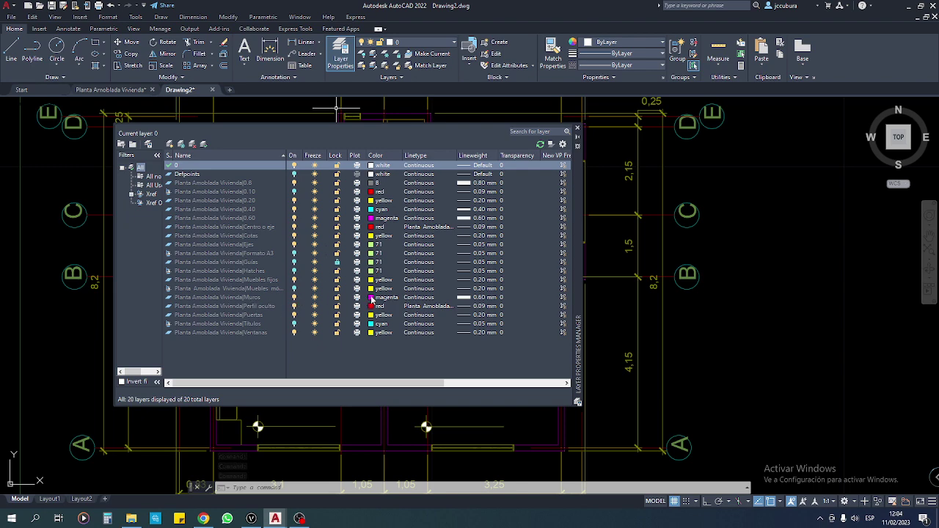
pyautogui.click(372, 298)
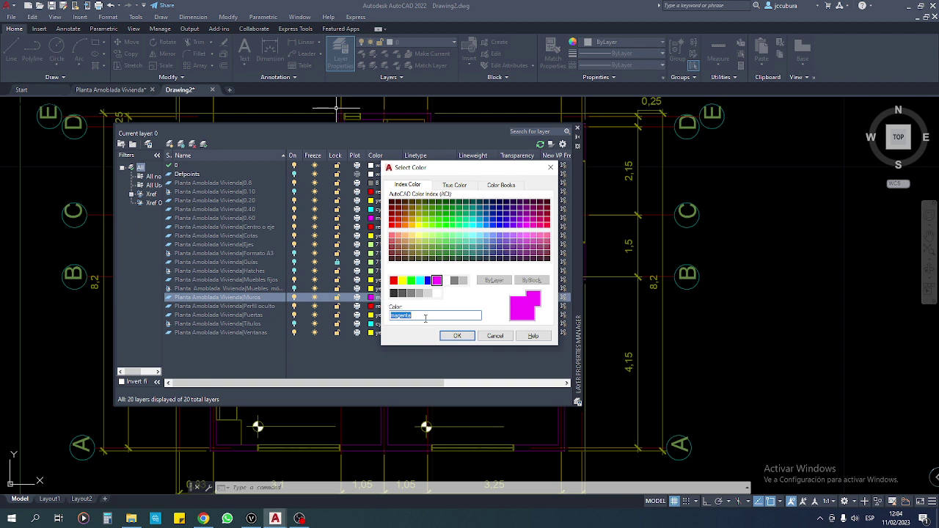
pyautogui.write('3')
pyautogui.click(452, 337)
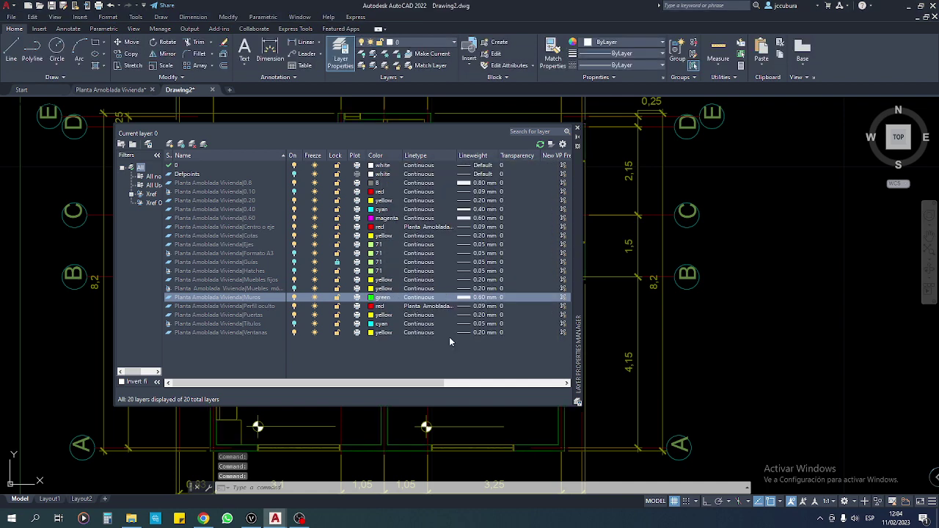
pyautogui.click(467, 298)
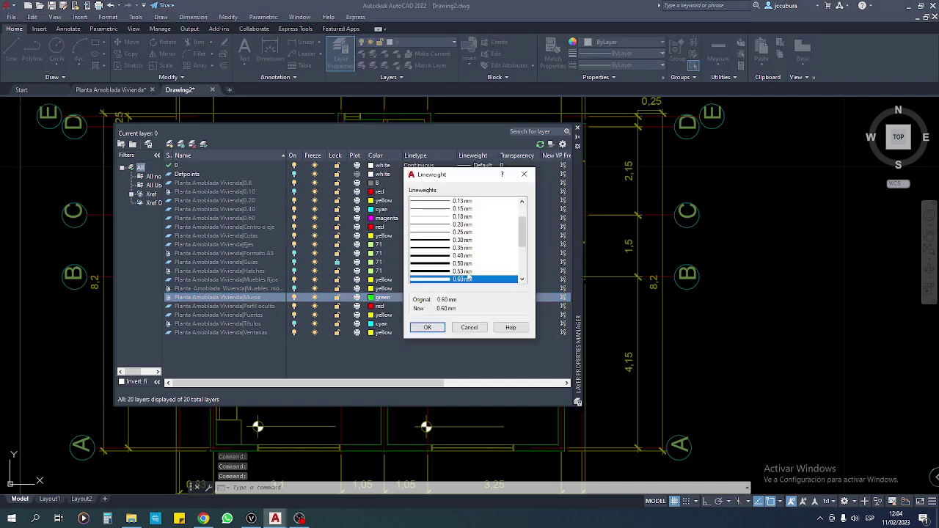
pyautogui.click(444, 240)
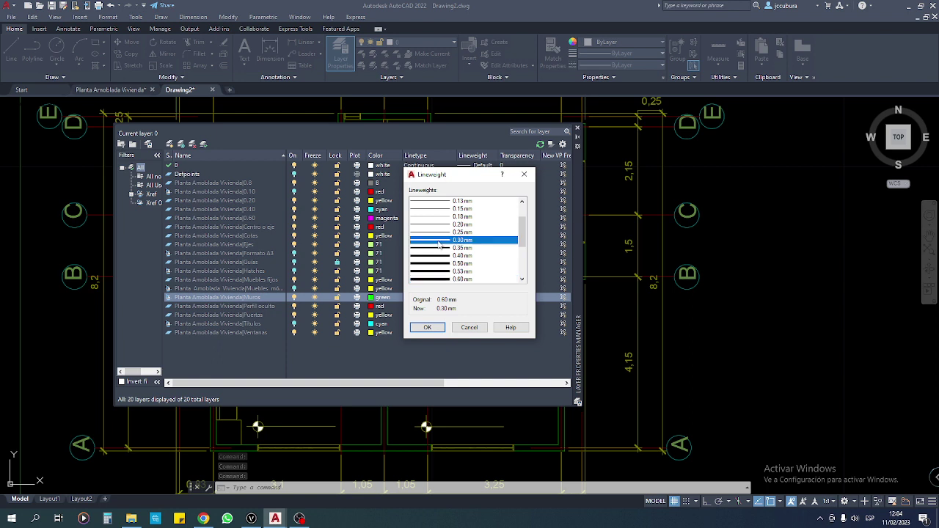
pyautogui.click(428, 328)
pyautogui.click(578, 130)
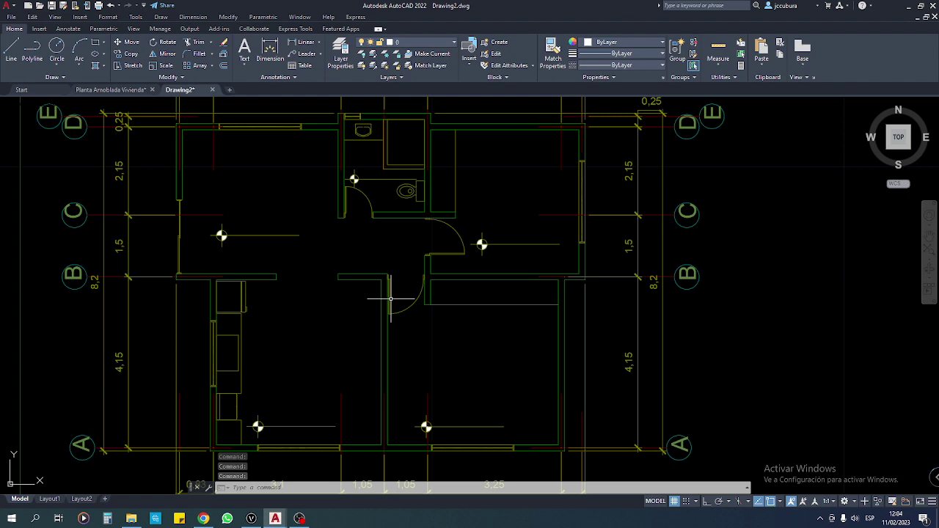
pyautogui.scroll(-4, 383, 294)
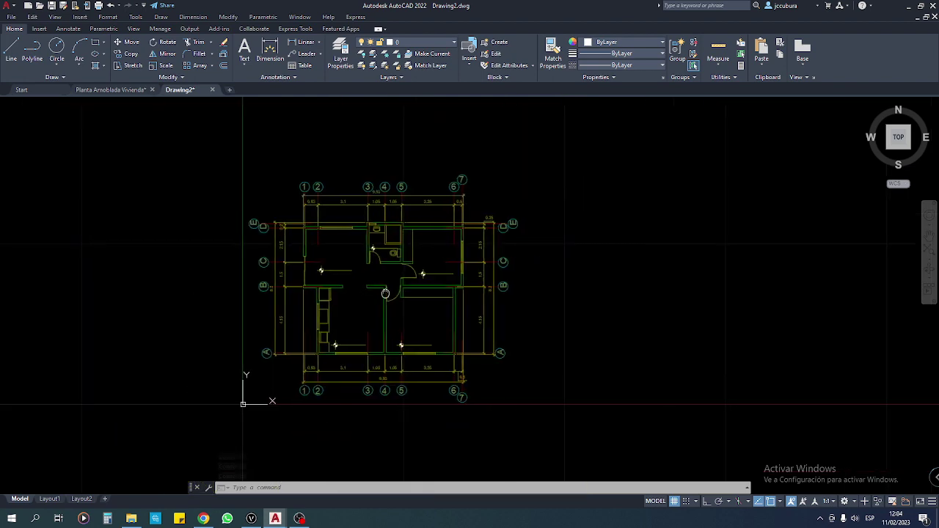
pyautogui.scroll(1, 383, 323)
pyautogui.scroll(1, 383, 330)
pyautogui.scroll(2, 389, 334)
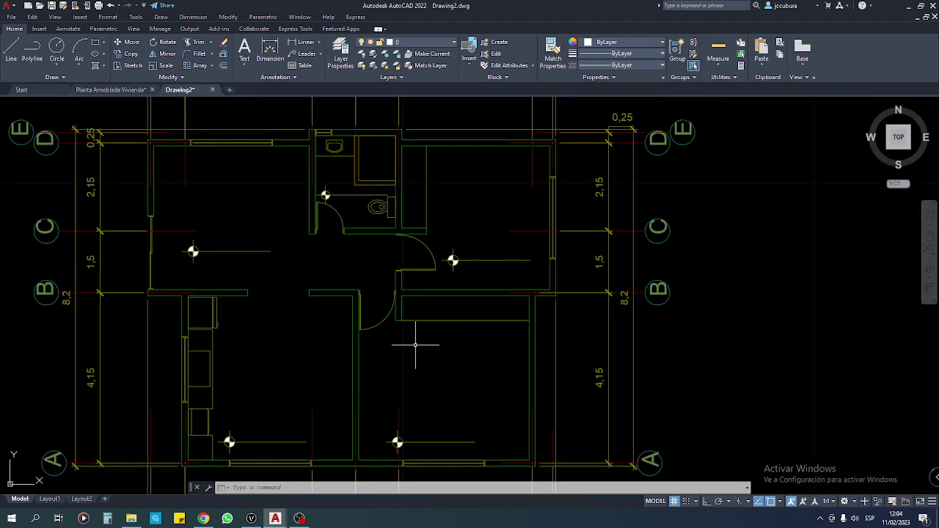
pyautogui.scroll(-2, 277, 198)
pyautogui.moveTo(280, 213); pyautogui.dragTo(336, 335, button='middle')
pyautogui.scroll(3, 306, 277)
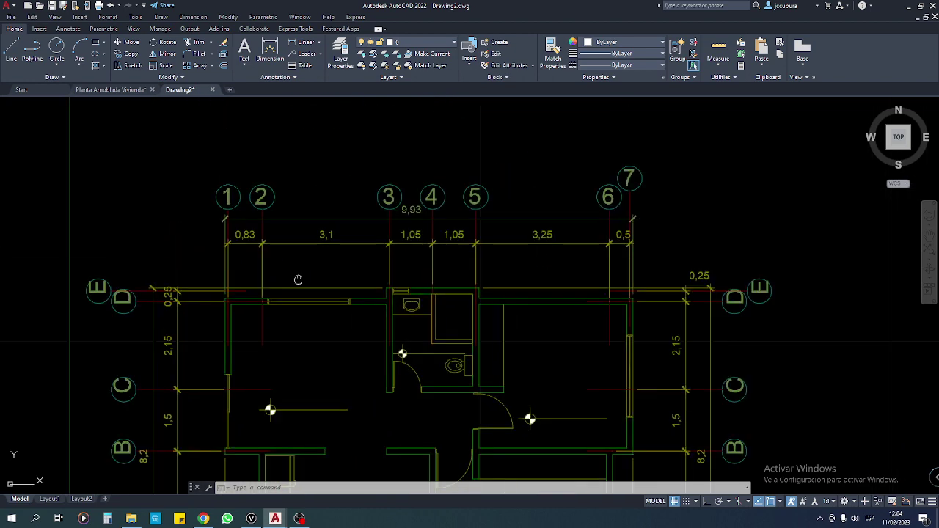
pyautogui.moveTo(306, 277); pyautogui.dragTo(309, 272, button='middle')
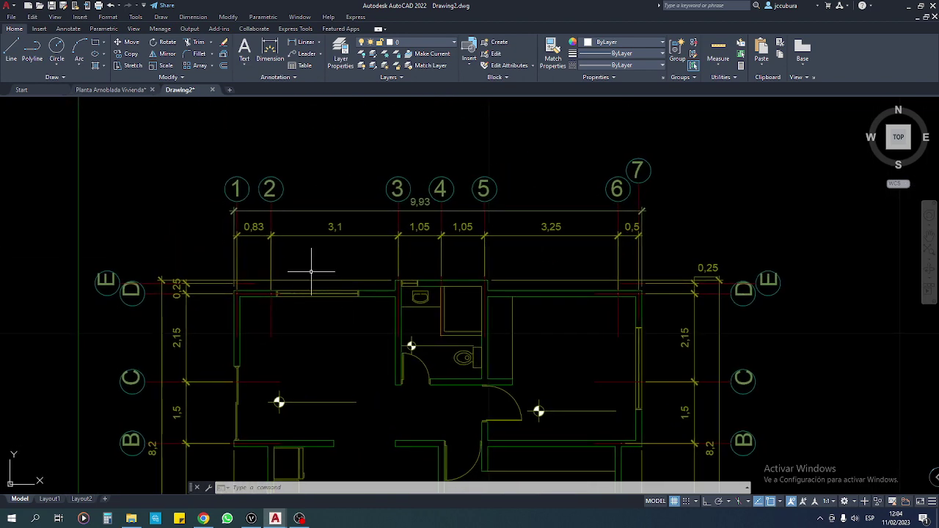
# Create a new layer named Cotas in Drawing2
pyautogui.click(340, 53)
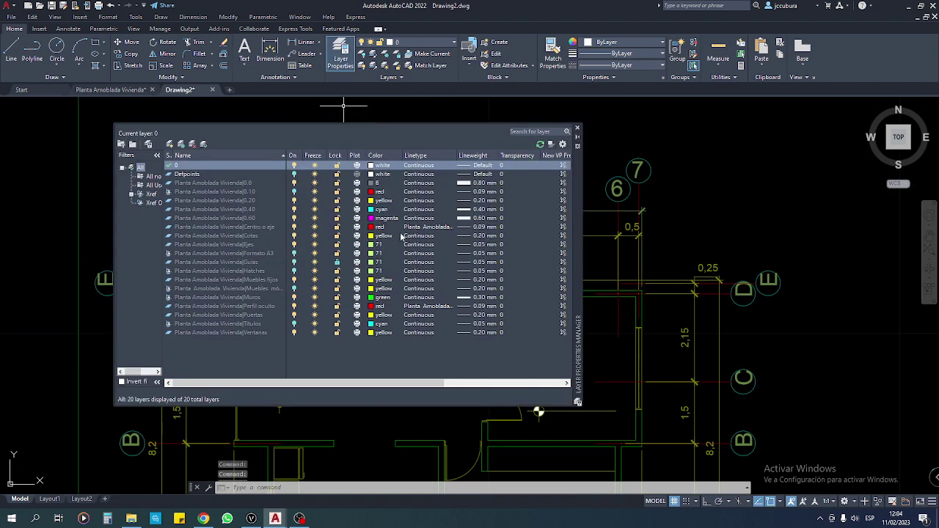
pyautogui.click(170, 145)
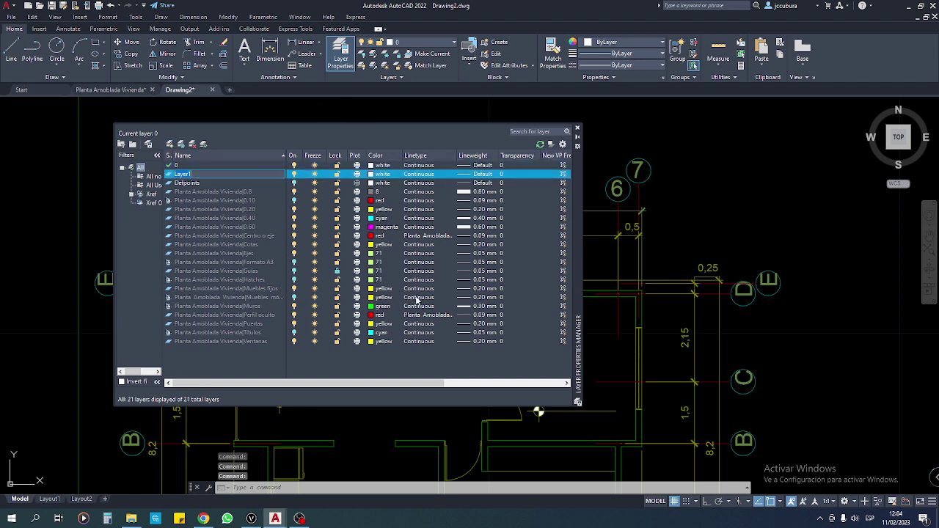
pyautogui.write('Cotas')
pyautogui.press('Return')
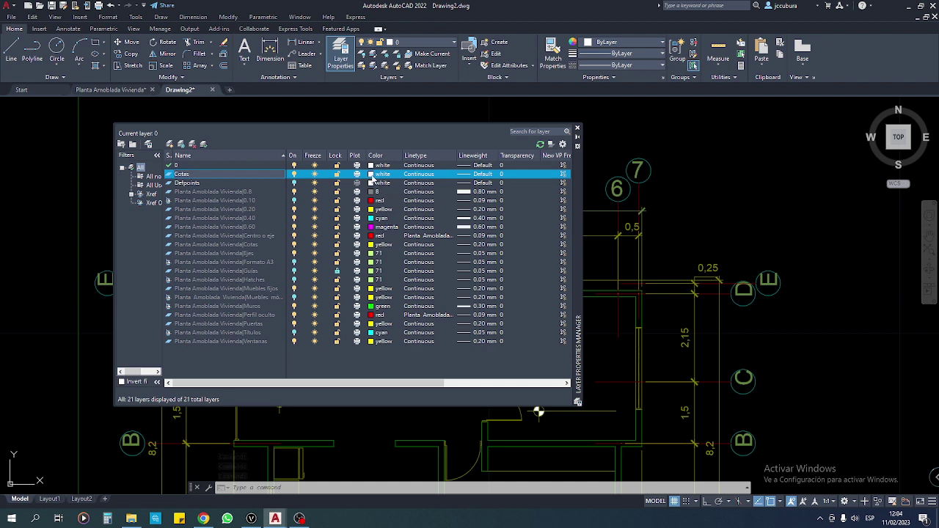
# Give the Cotas layer colour 2 (yellow) and a 0.20 mm lineweight
pyautogui.click(371, 175)
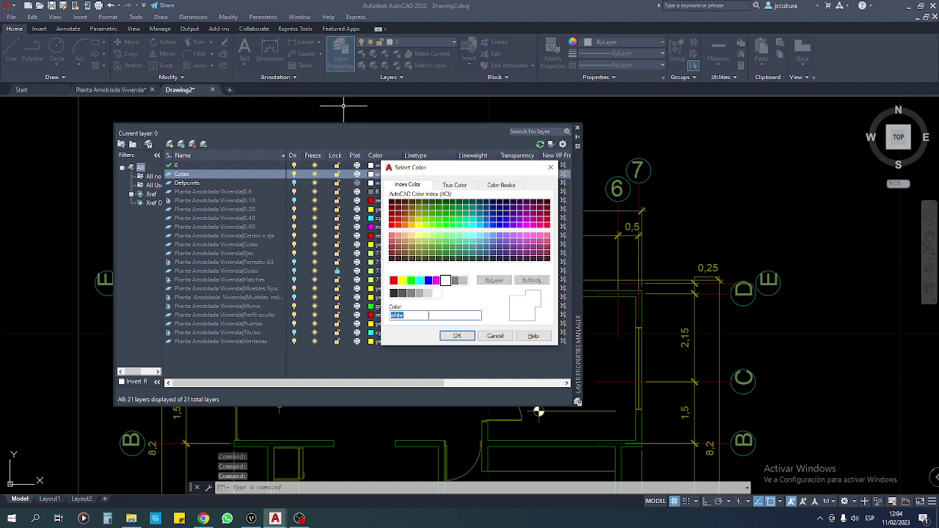
pyautogui.write('2')
pyautogui.click(458, 336)
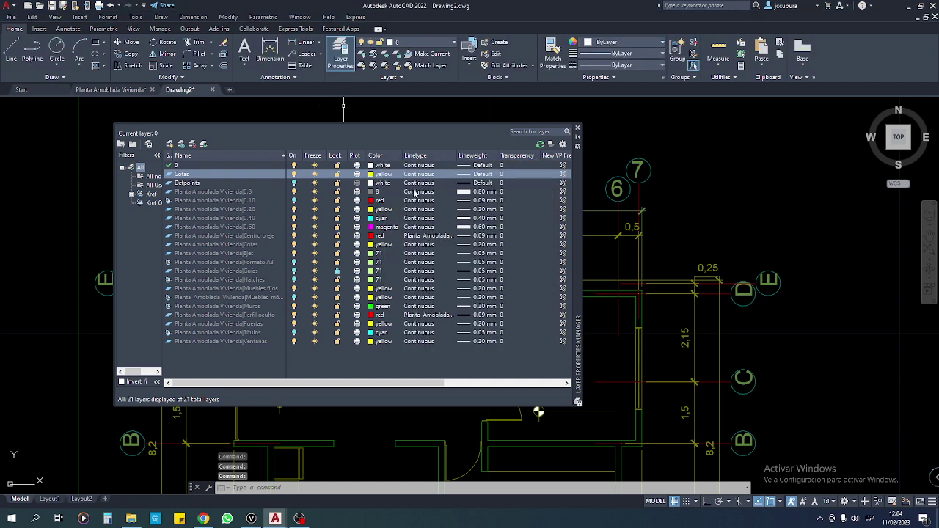
pyautogui.click(467, 176)
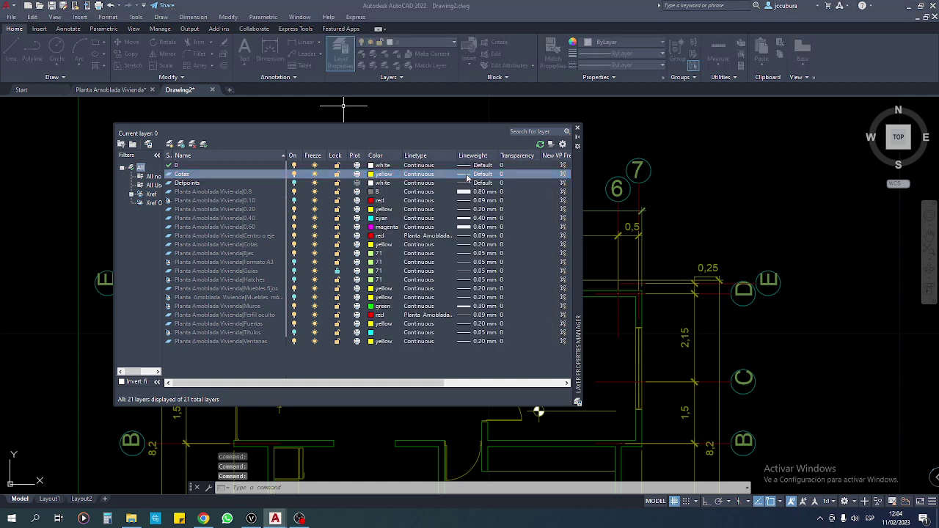
pyautogui.click(444, 255)
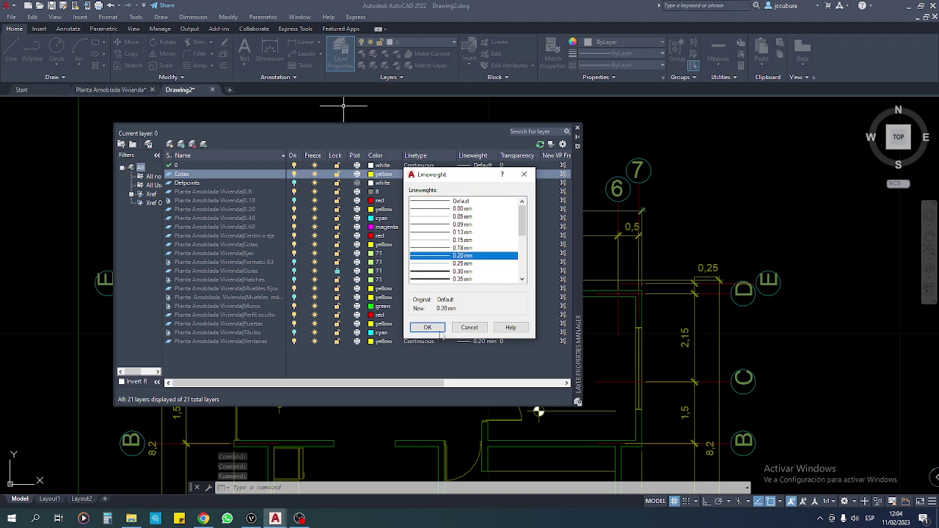
pyautogui.click(427, 327)
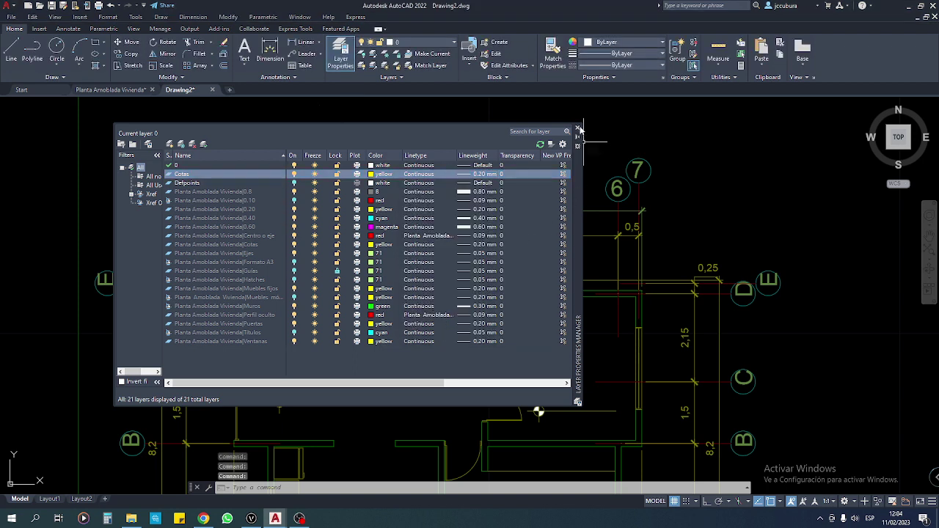
pyautogui.click(576, 129)
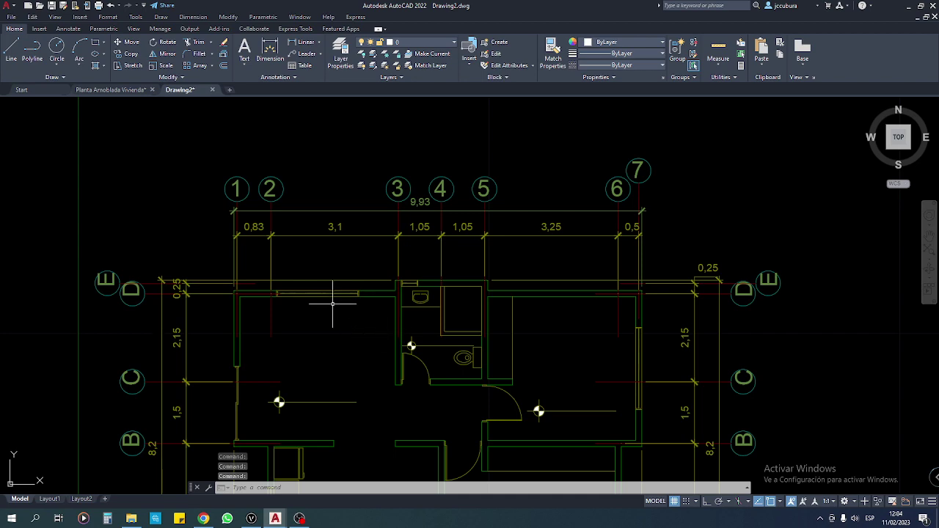
pyautogui.scroll(2, 335, 301)
pyautogui.scroll(-2, 336, 304)
pyautogui.moveTo(335, 304); pyautogui.dragTo(304, 315, button='middle')
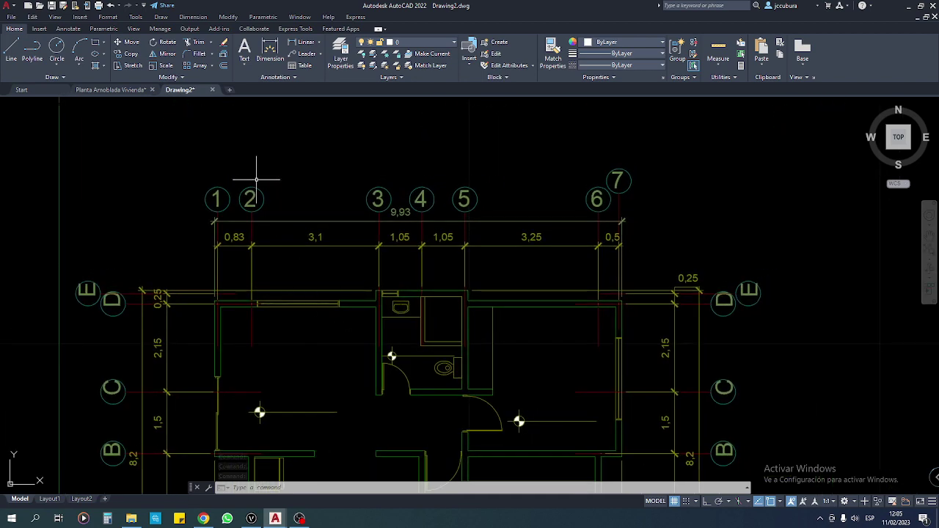
# Exit sofa block editing in Planta Amoblada Vivienda and copy the 3,1 dimension
pyautogui.click(110, 90)
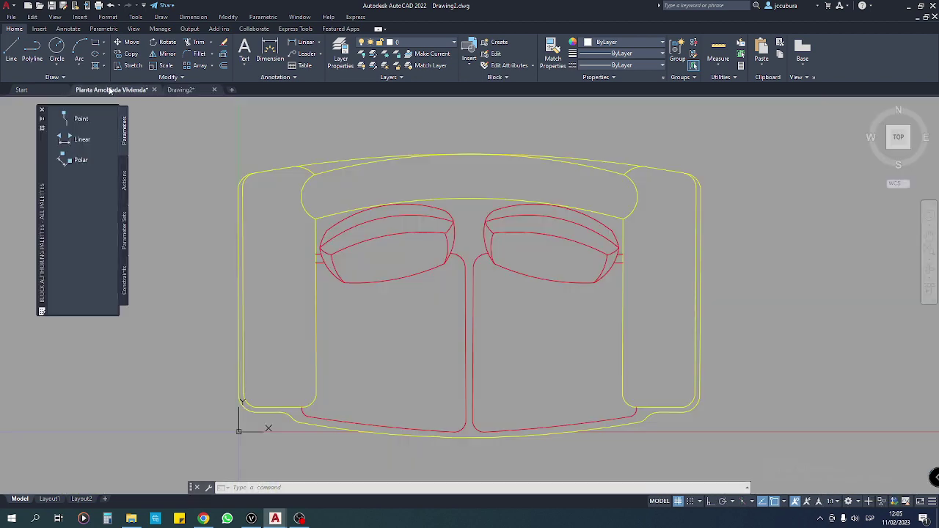
pyautogui.click(649, 56)
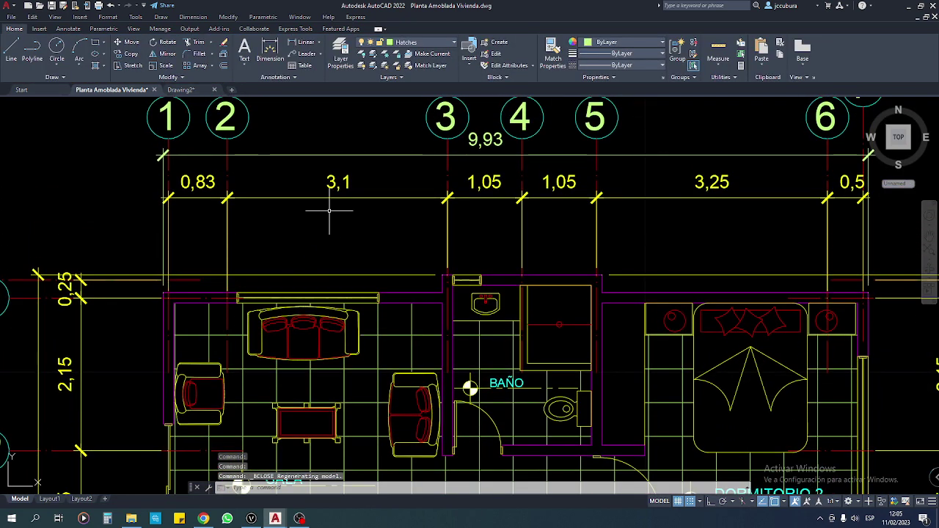
pyautogui.click(324, 198)
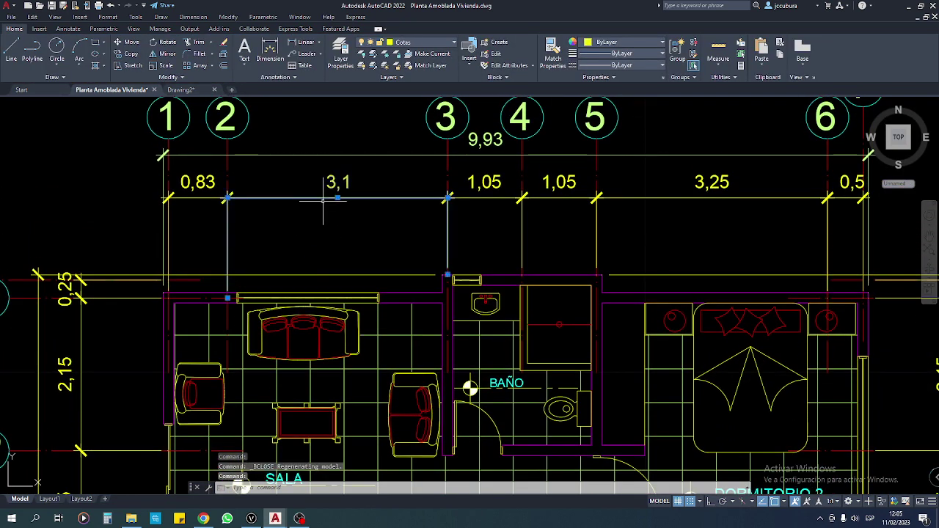
# Paste the 3,1 dimension into Drawing2, then erase it
pyautogui.click(180, 89)
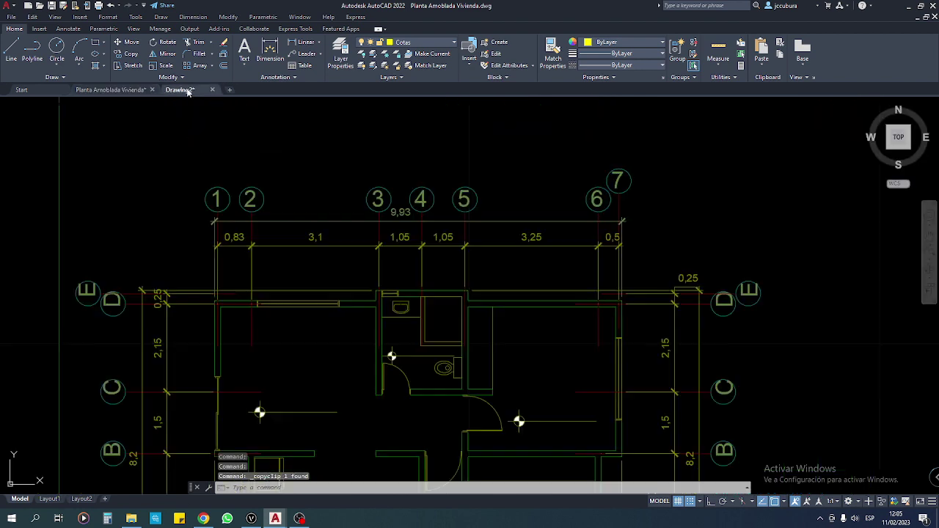
pyautogui.scroll(2, 320, 281)
pyautogui.hotkey('ctrl', 'v')
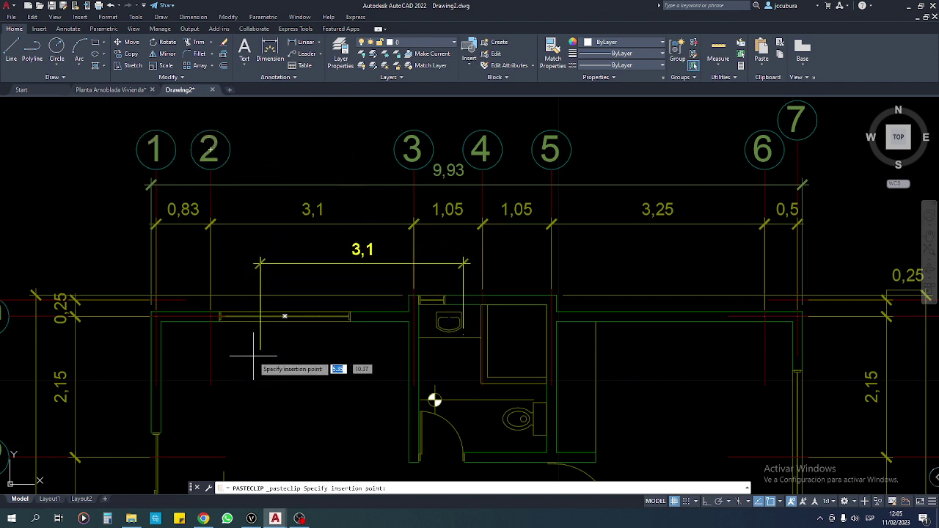
pyautogui.click(253, 357)
pyautogui.click(300, 265)
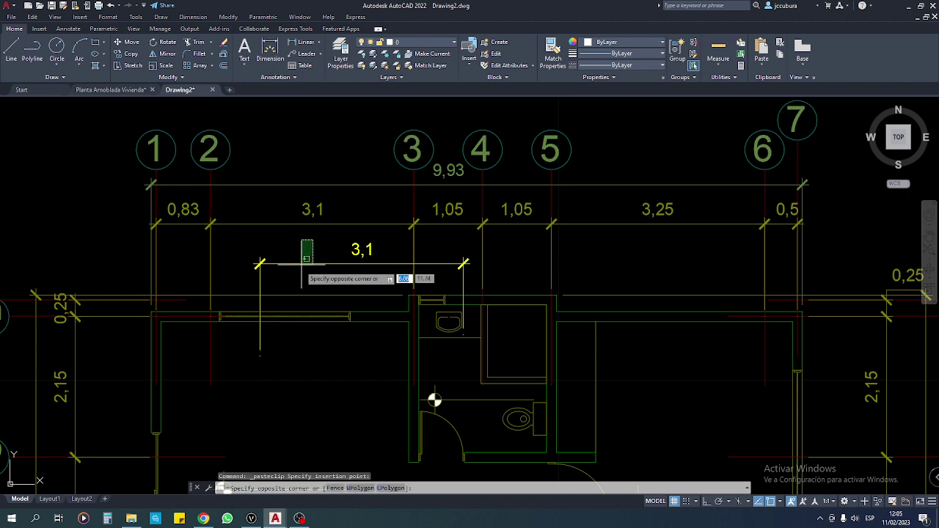
pyautogui.press('Delete')
pyautogui.moveTo(300, 338); pyautogui.dragTo(367, 346, button='middle')
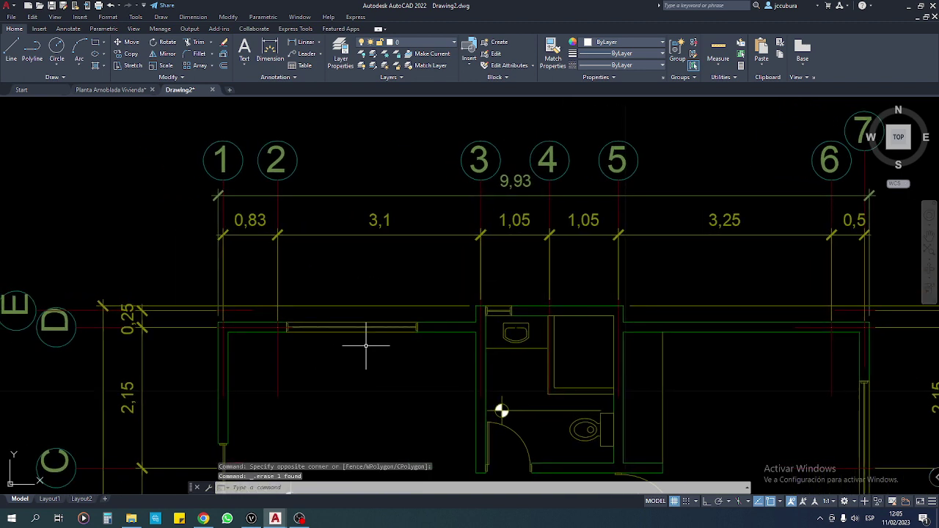
pyautogui.scroll(2, 336, 292)
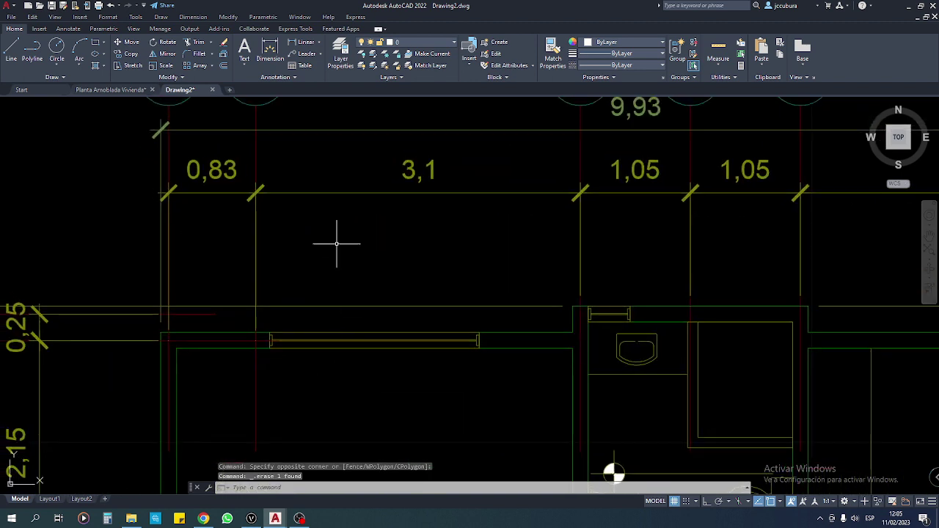
# Make Cotas the current layer in Drawing2
pyautogui.click(454, 44)
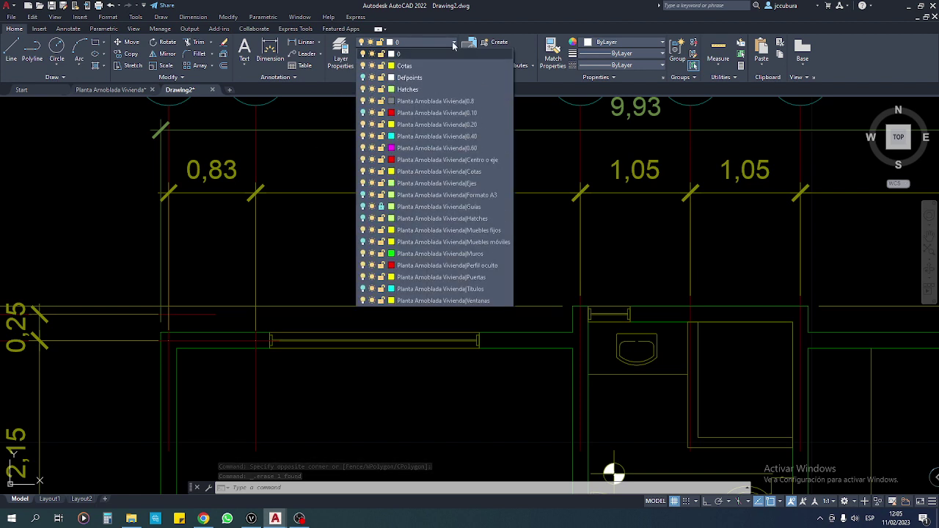
pyautogui.click(405, 66)
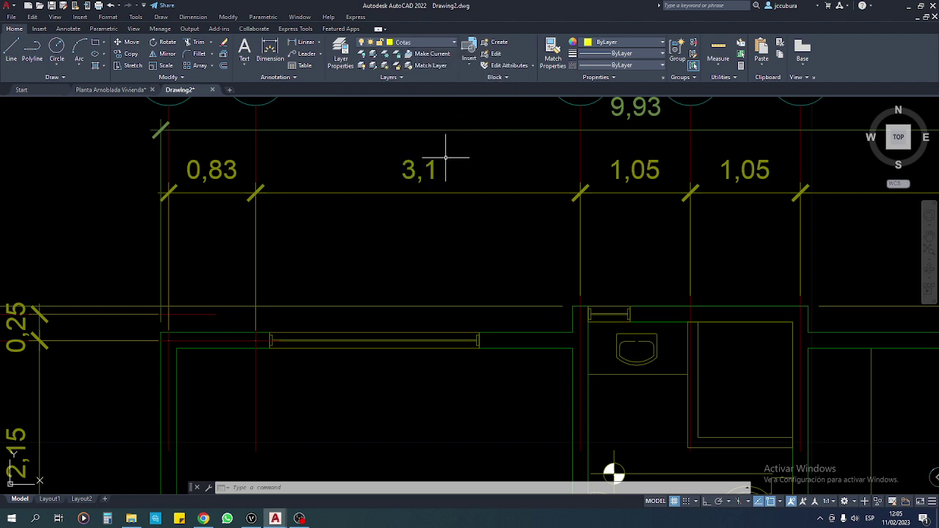
pyautogui.moveTo(383, 261); pyautogui.dragTo(410, 264, button='middle')
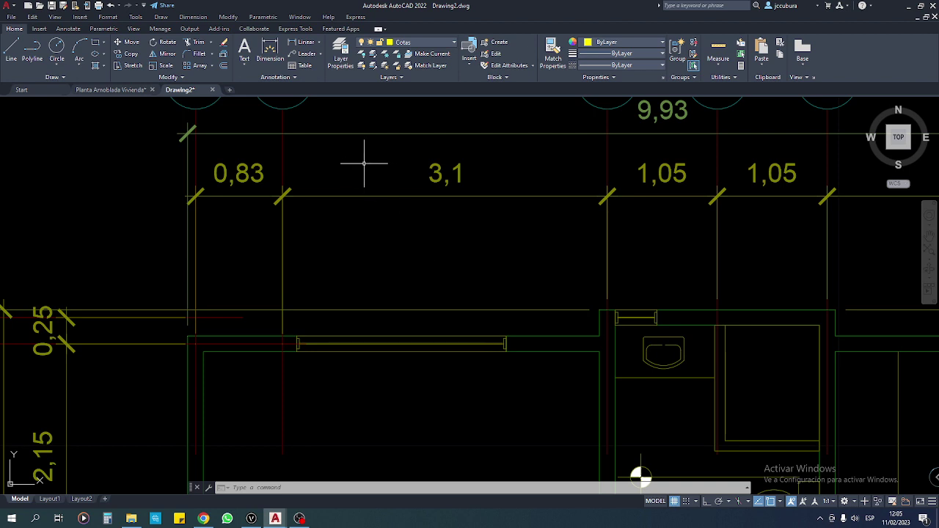
# Set Cubur 3 as the current dimension style
pyautogui.click(294, 77)
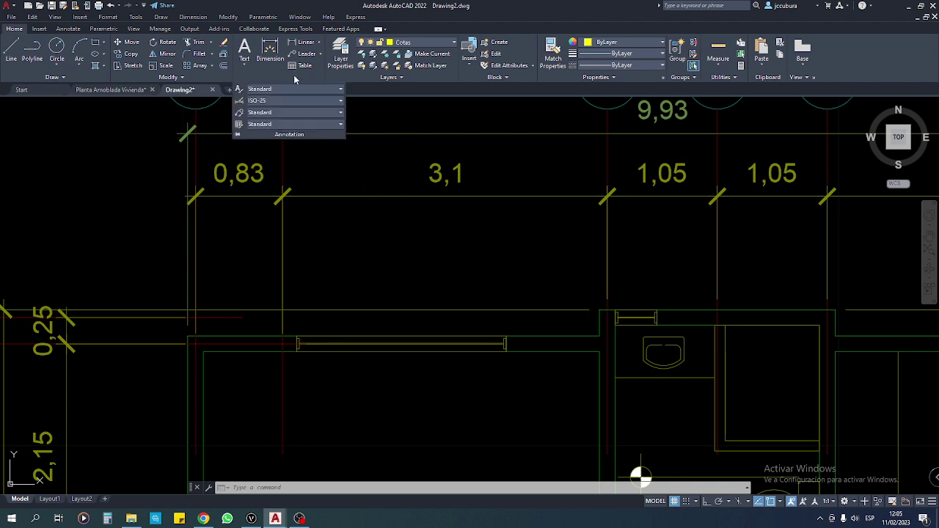
pyautogui.click(340, 101)
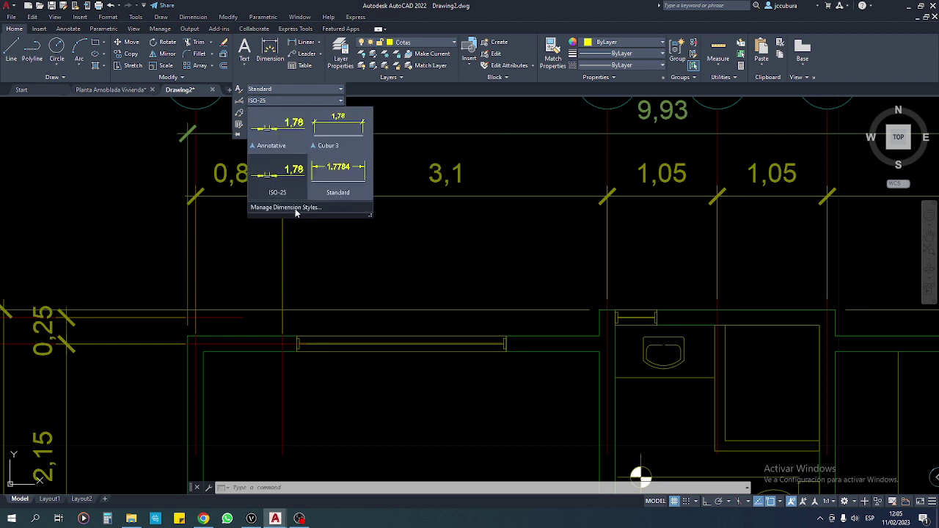
pyautogui.click(297, 209)
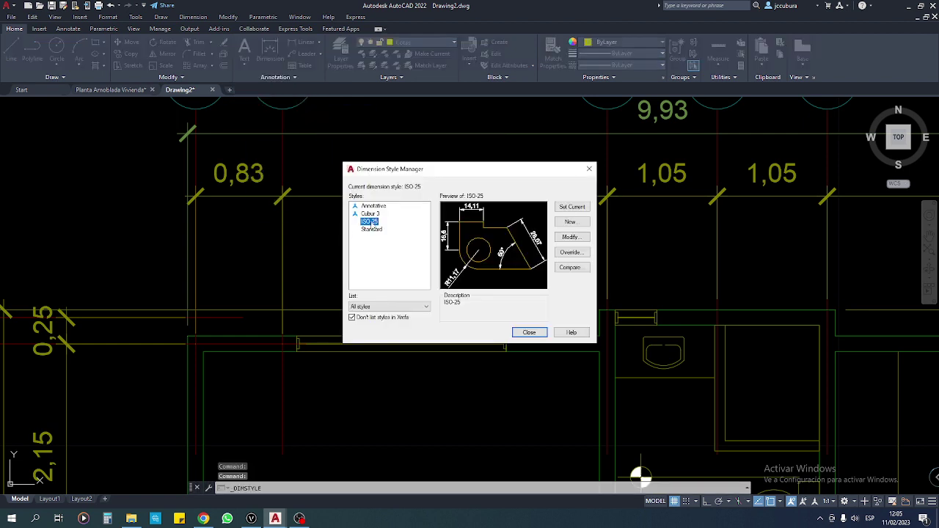
pyautogui.click(370, 214)
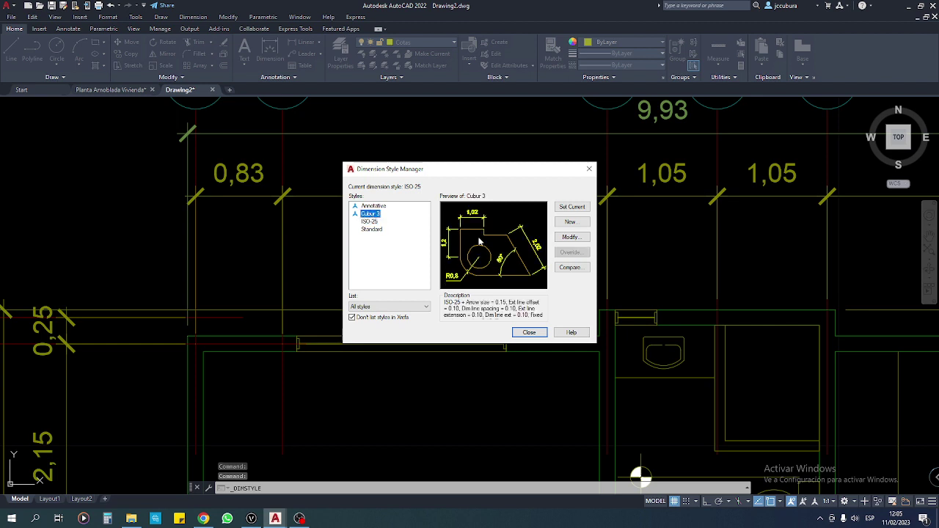
pyautogui.click(571, 207)
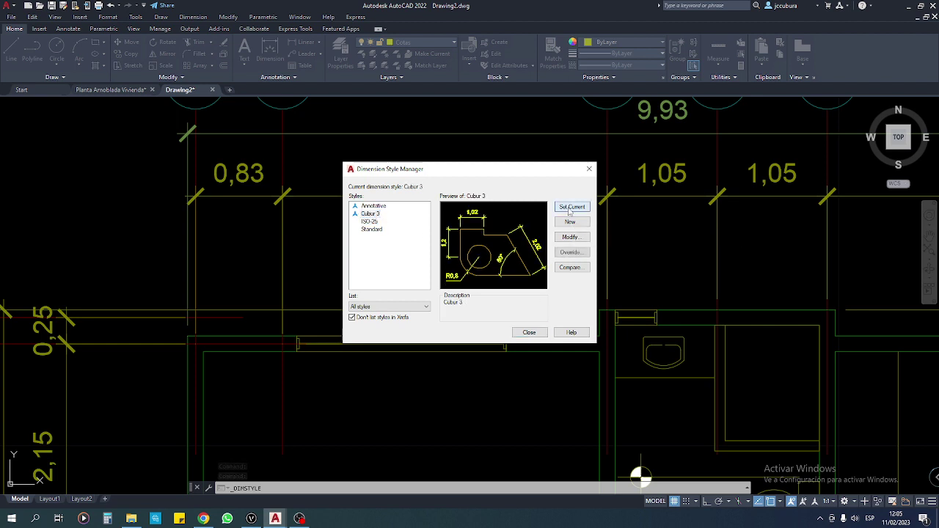
pyautogui.click(527, 332)
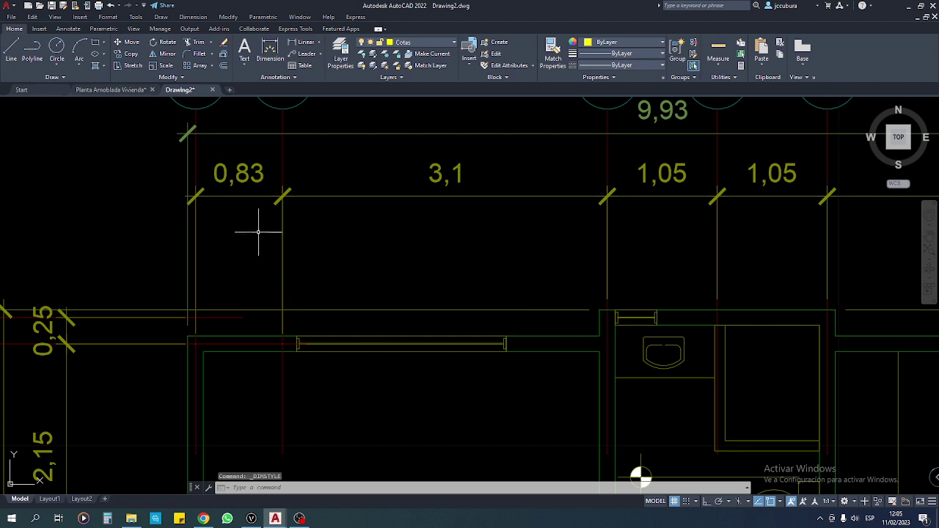
# Start a linear dimension at 1:1 annotation scale near the top dimensions
pyautogui.click(307, 44)
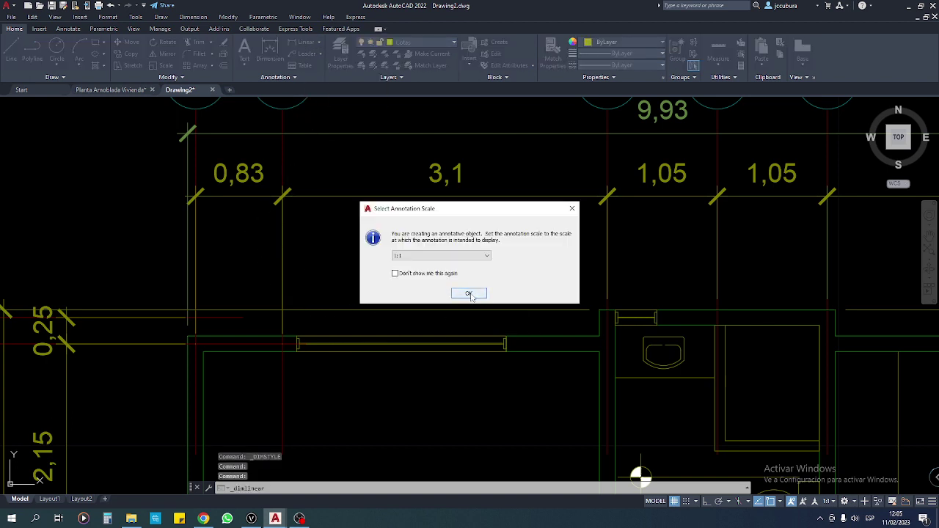
pyautogui.click(469, 294)
pyautogui.scroll(3, 213, 337)
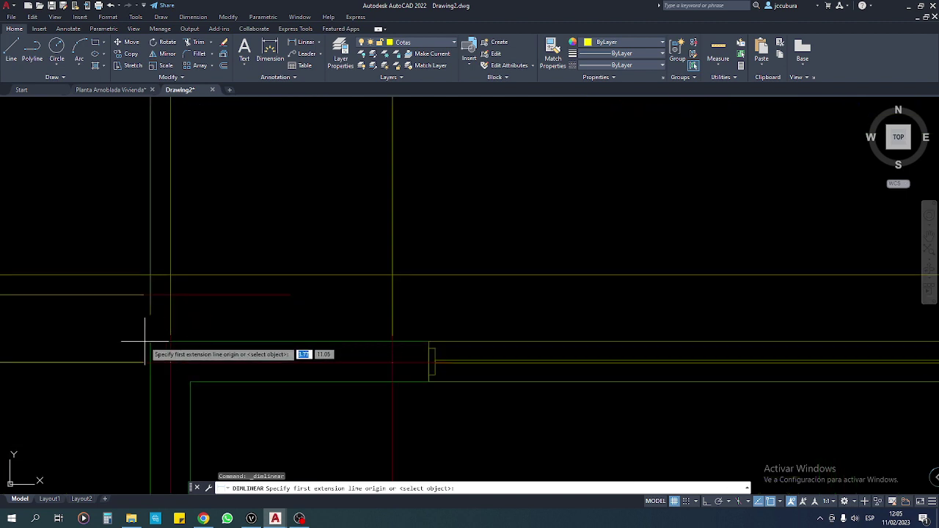
pyautogui.scroll(-3, 151, 338)
pyautogui.moveTo(152, 337); pyautogui.dragTo(193, 347, button='middle')
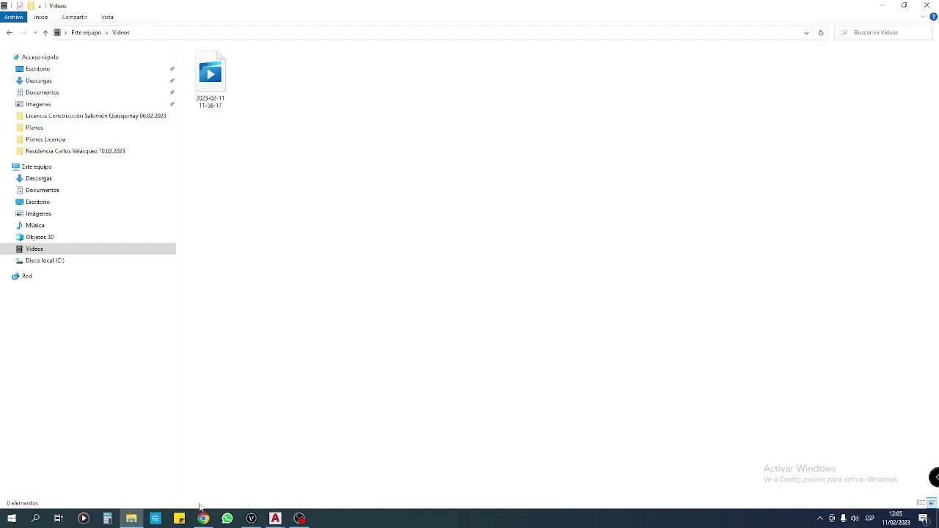
# Browse Documentos to Semana 4 > Clase 8 and open the Clase No. 3 - Planta Acotada PDF
pyautogui.click(278, 520)
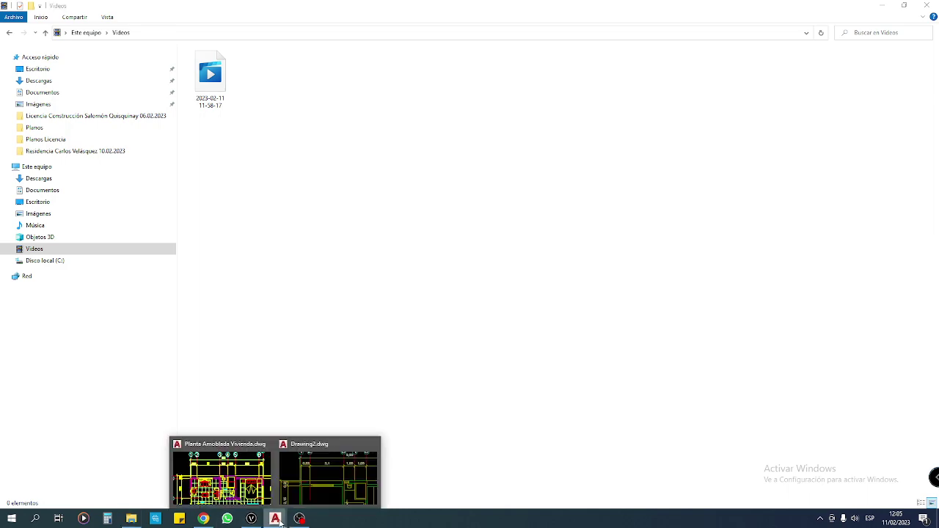
pyautogui.click(321, 455)
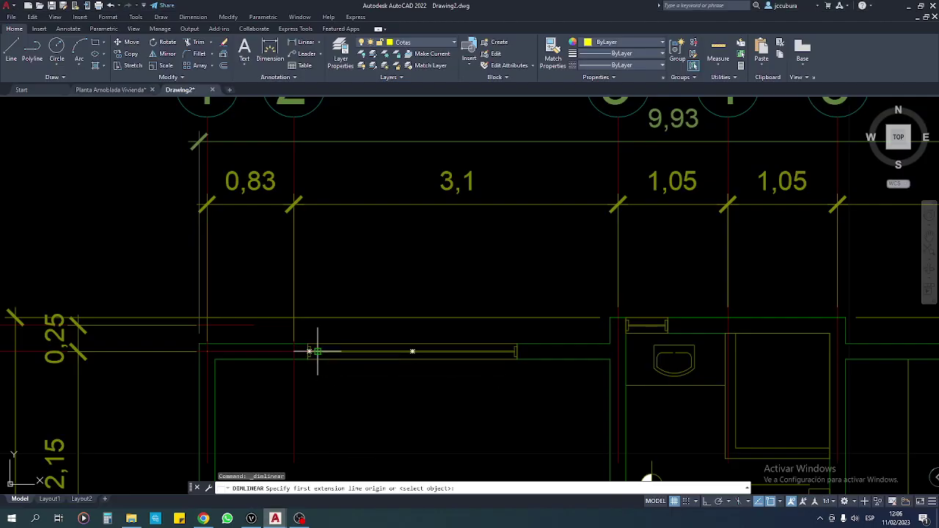
pyautogui.click(131, 519)
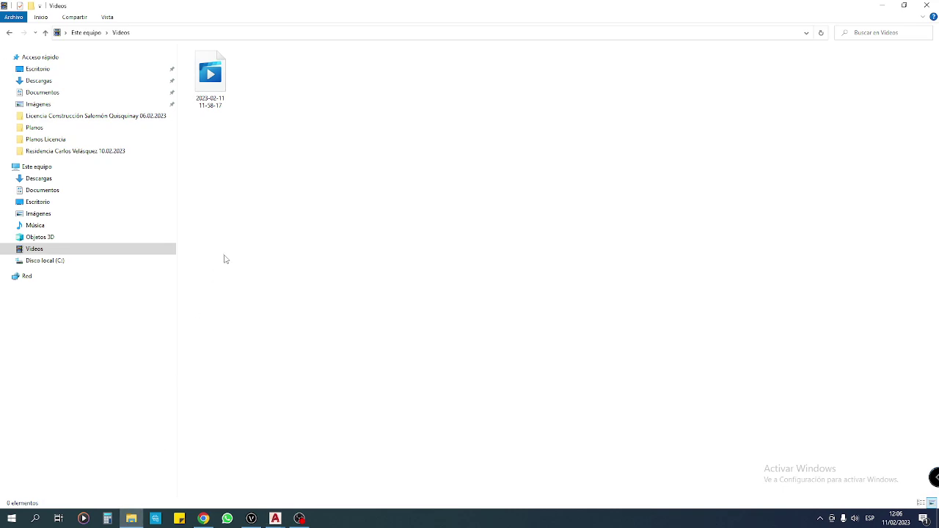
pyautogui.click(43, 92)
pyautogui.doubleClick(856, 79)
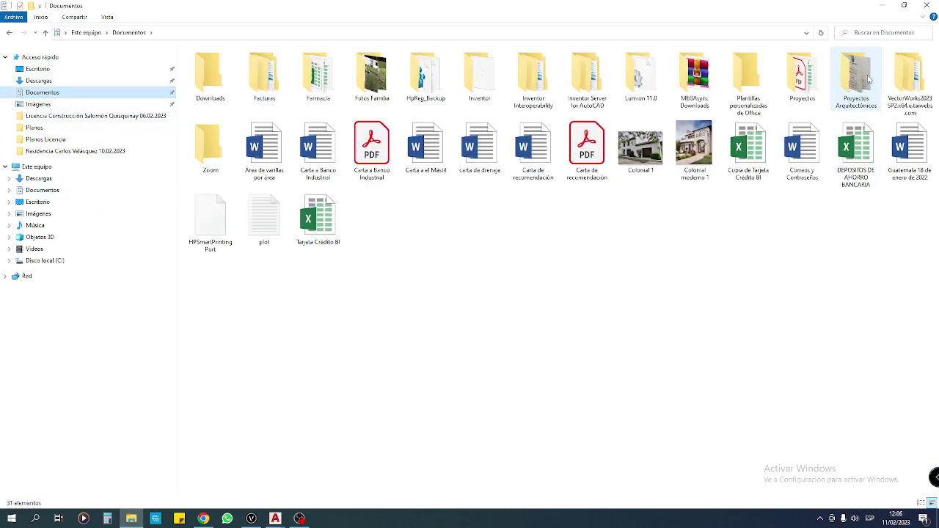
pyautogui.scroll(-10, 865, 381)
pyautogui.scroll(-5, 865, 415)
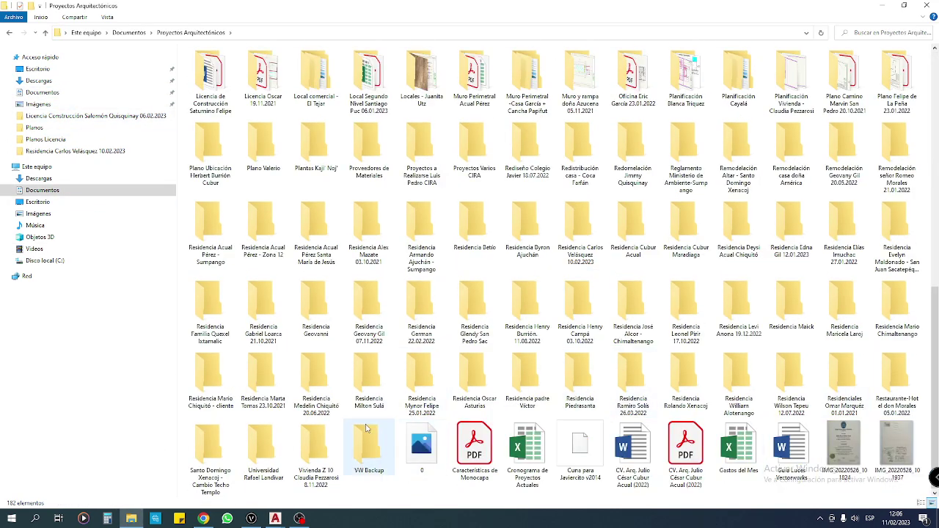
pyautogui.doubleClick(265, 444)
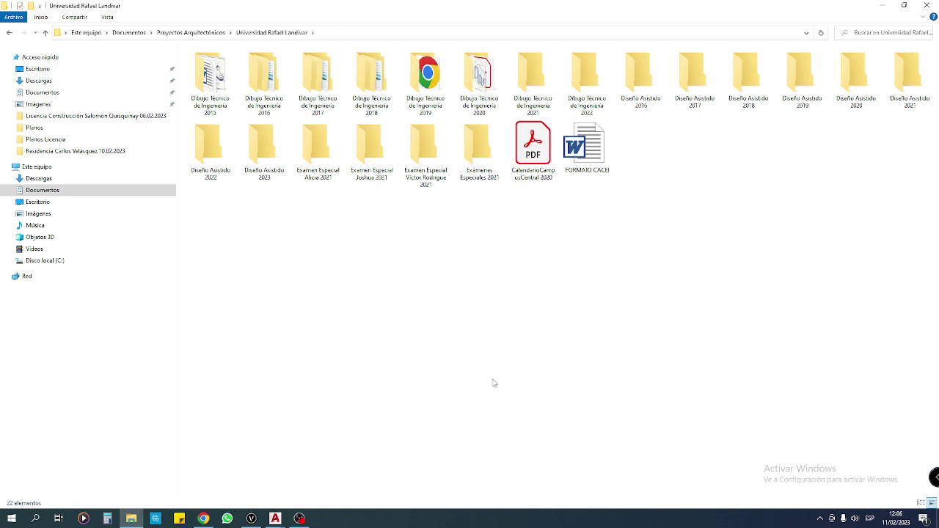
pyautogui.doubleClick(264, 147)
pyautogui.doubleClick(426, 74)
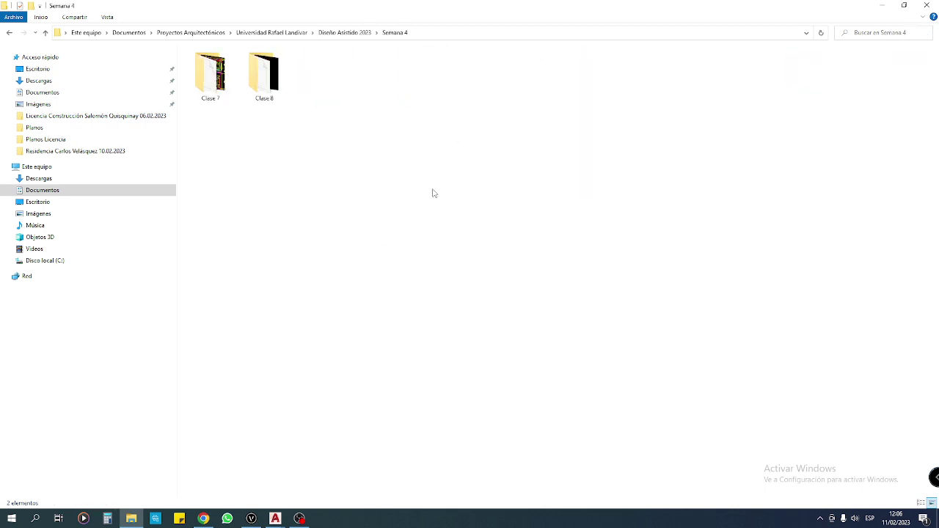
pyautogui.doubleClick(265, 79)
pyautogui.doubleClick(318, 77)
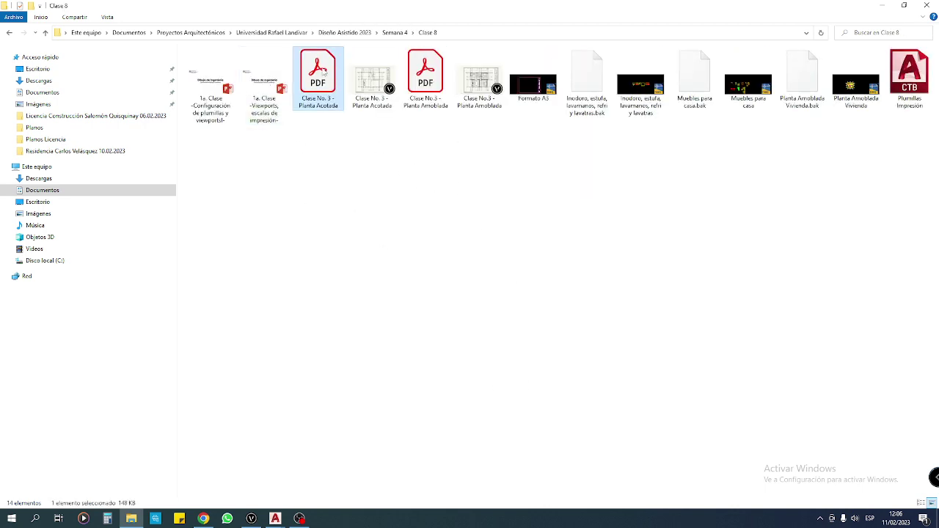
# Zoom the Planta Acotada PDF to 150%, showing grid bubbles 1–7 and top dimensions
pyautogui.keyDown('ctrl'); pyautogui.scroll(3, 375, 131); pyautogui.keyUp('ctrl')
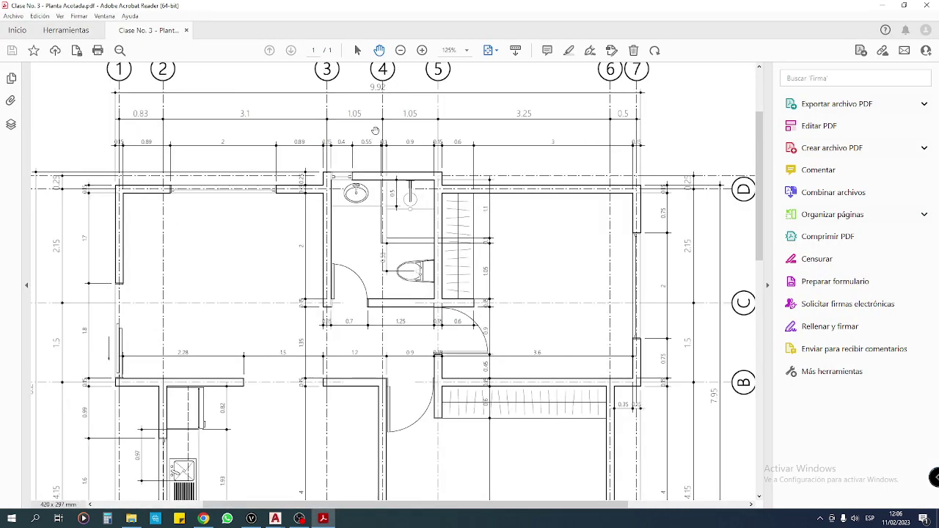
pyautogui.keyDown('ctrl'); pyautogui.scroll(1, 375, 131); pyautogui.keyUp('ctrl')
pyautogui.scroll(1, 86, 195)
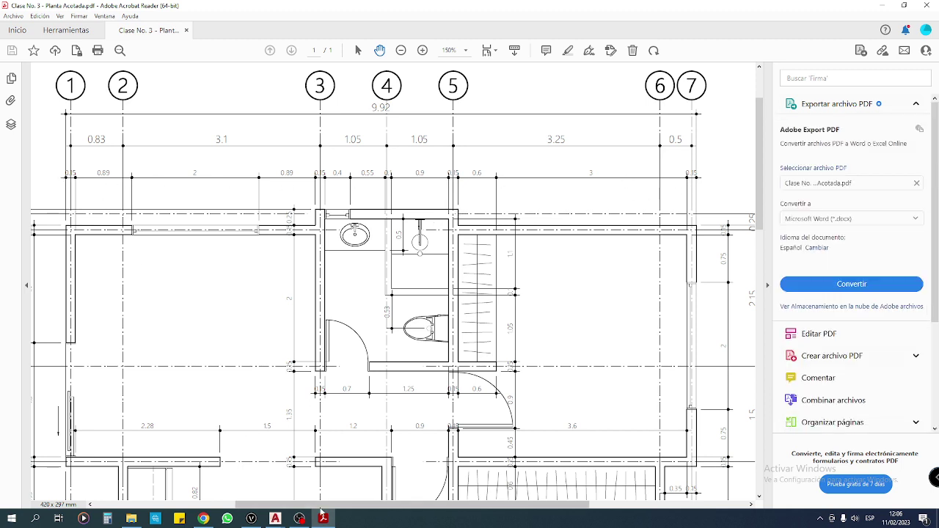
# Dimension the 0,15 wall thickness at grid line 1, below the 0,83 dimension
pyautogui.moveTo(276, 519)
pyautogui.click(318, 453)
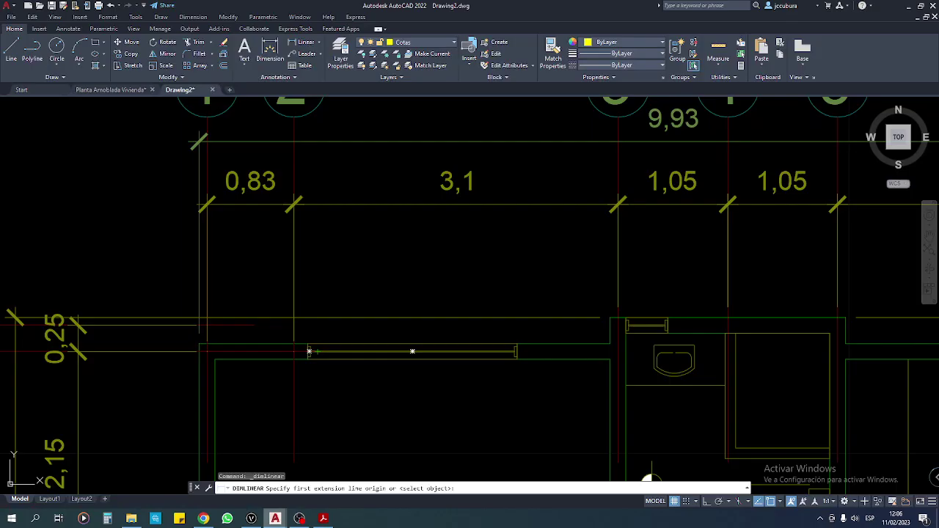
pyautogui.scroll(2, 224, 326)
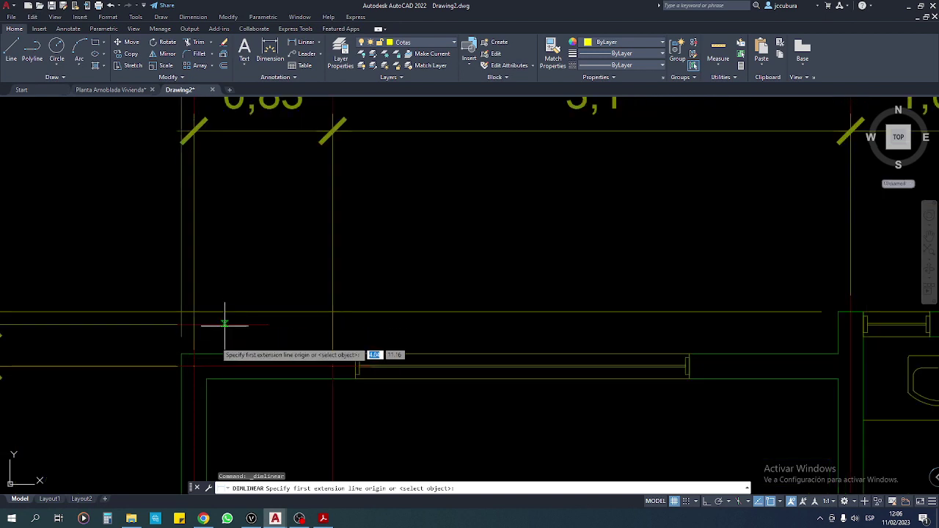
pyautogui.click(181, 354)
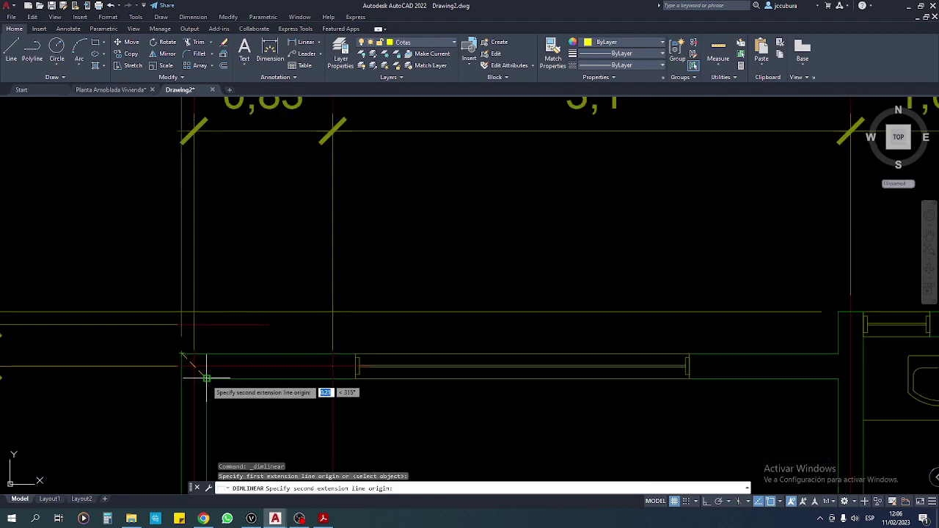
pyautogui.click(206, 379)
pyautogui.moveTo(194, 209); pyautogui.dragTo(214, 268, button='middle')
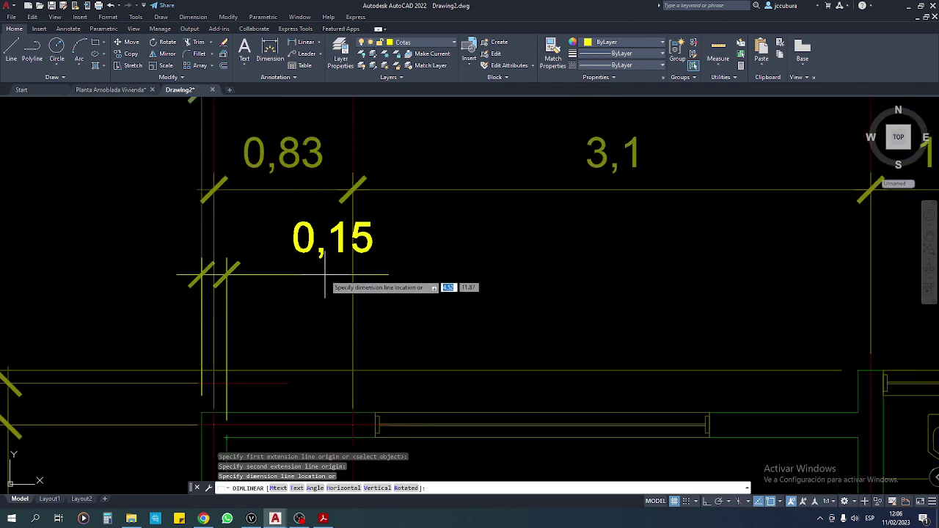
pyautogui.scroll(-3, 326, 276)
pyautogui.moveTo(323, 277); pyautogui.dragTo(321, 294, button='middle')
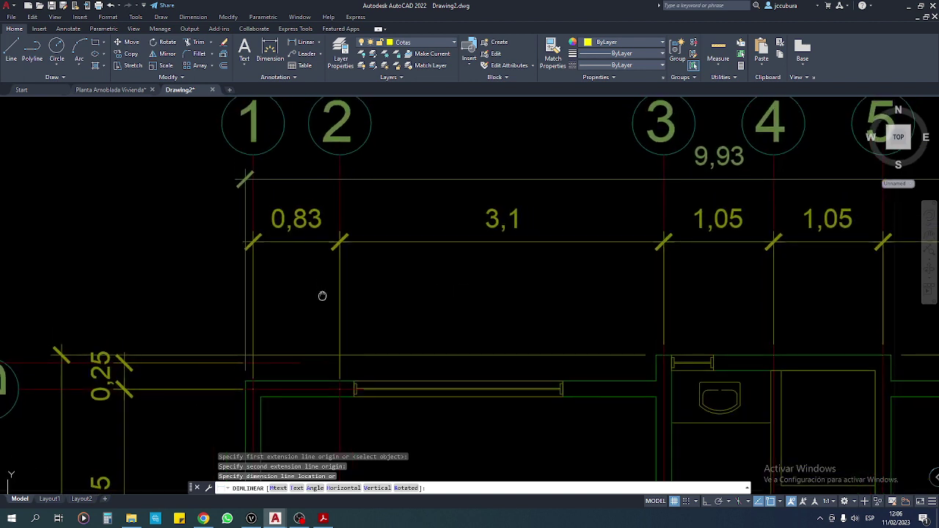
pyautogui.click(321, 313)
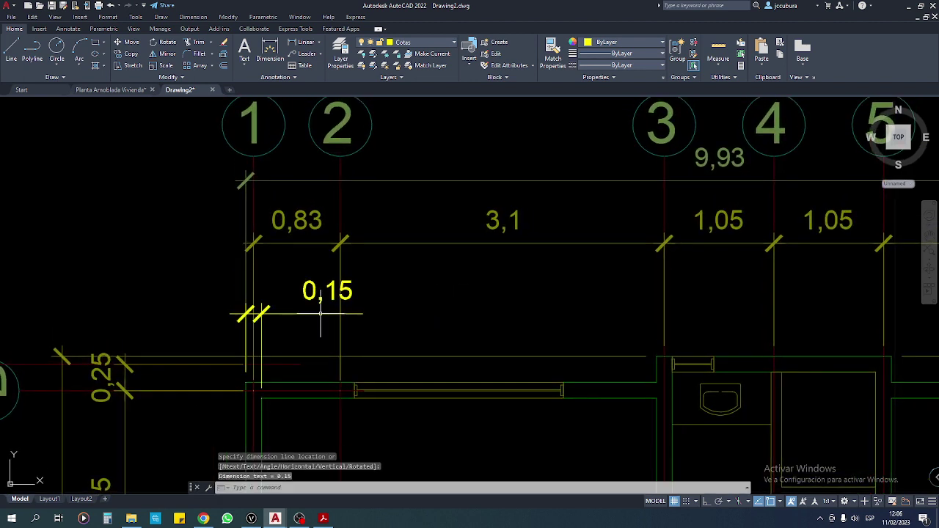
# Continue a dimension chain from the 0,15, adding 2, 0,89, 0,15 and 0,4
pyautogui.click(193, 16)
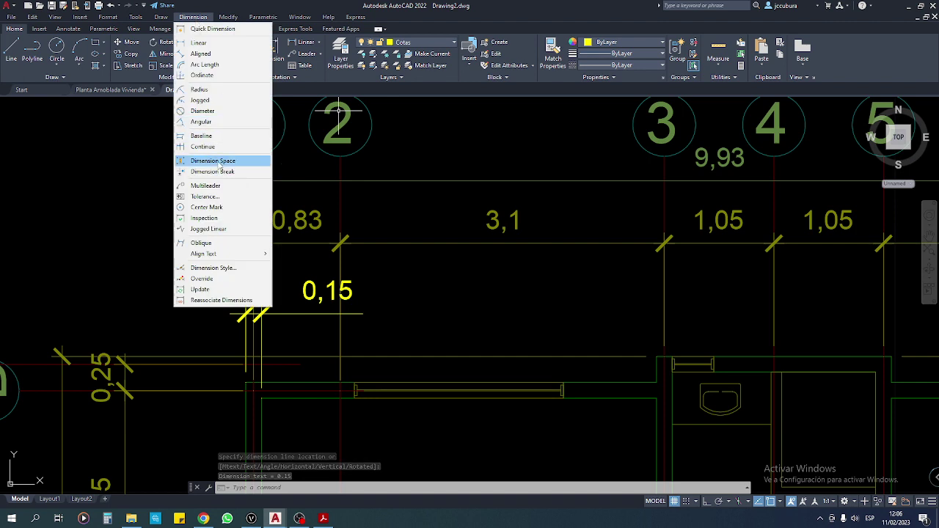
pyautogui.click(202, 147)
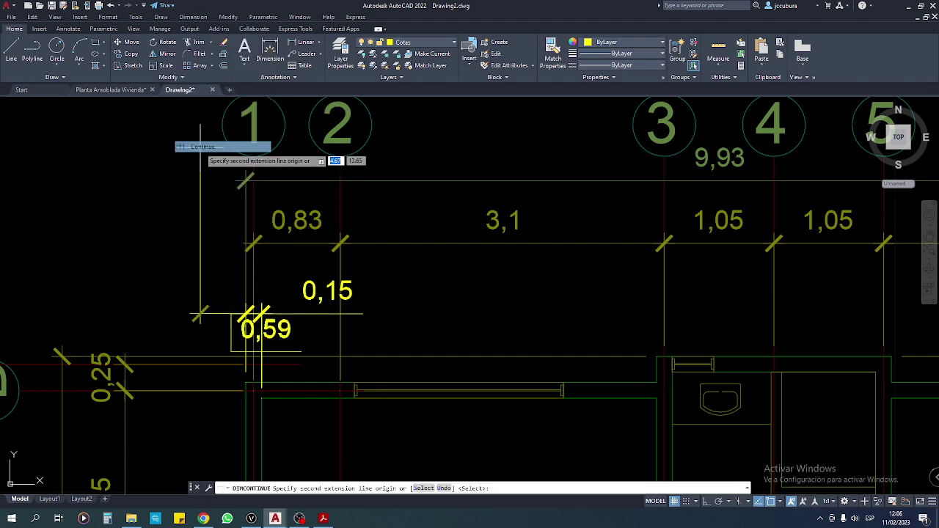
pyautogui.scroll(3, 367, 363)
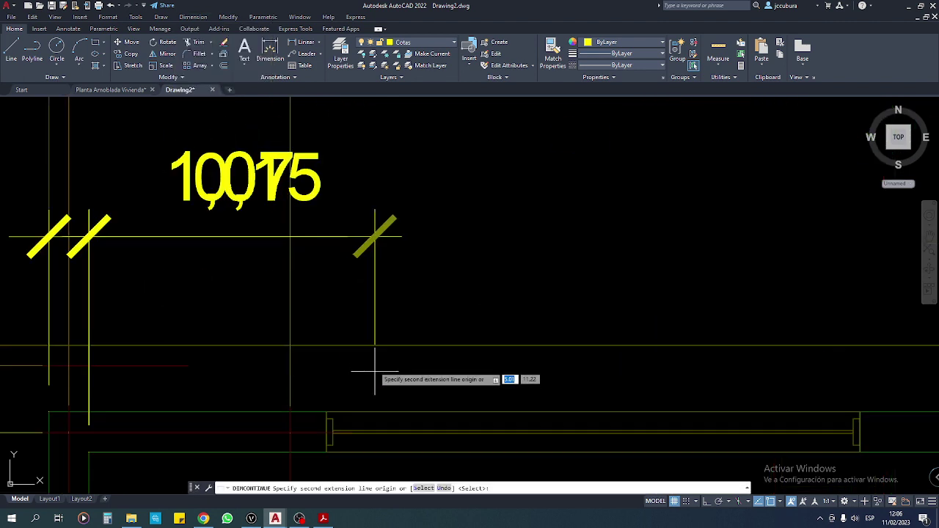
pyautogui.click(327, 411)
pyautogui.scroll(-3, 287, 360)
pyautogui.scroll(3, 569, 378)
pyautogui.scroll(2, 569, 378)
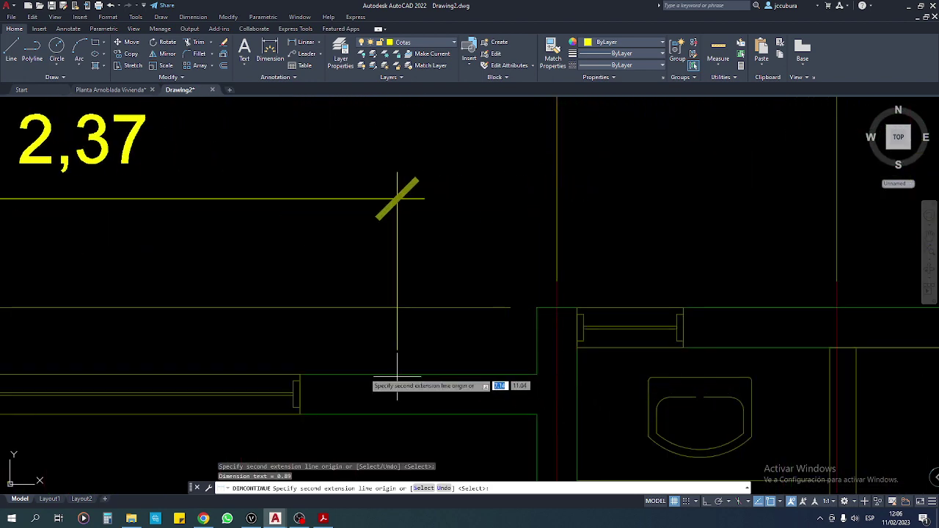
pyautogui.click(301, 381)
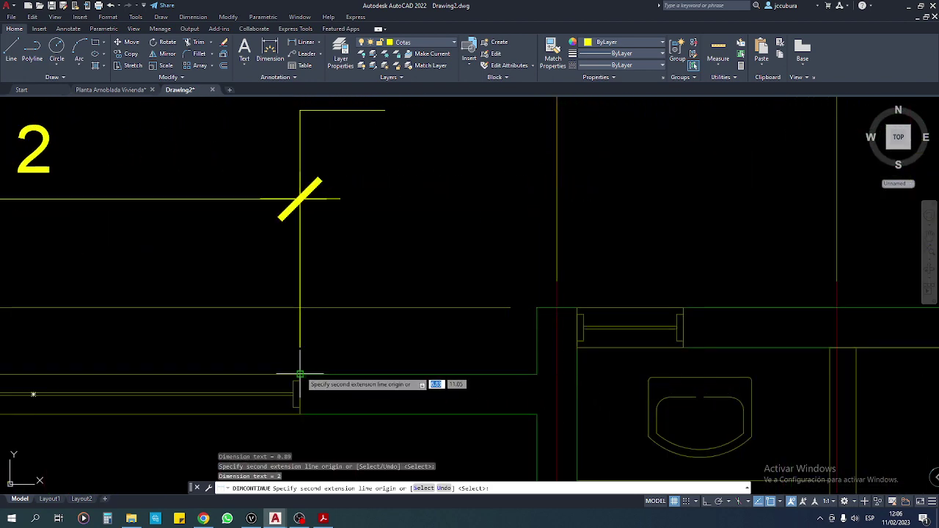
pyautogui.click(537, 308)
pyautogui.click(577, 309)
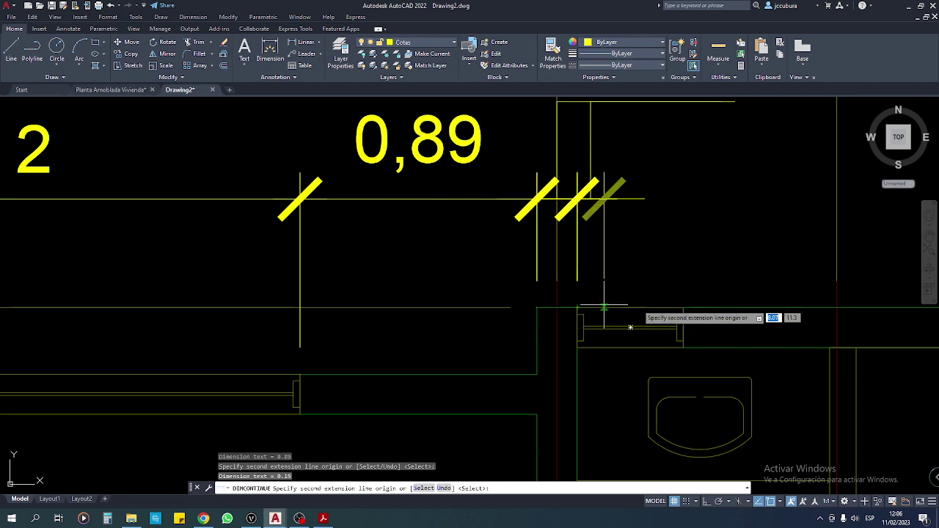
pyautogui.click(685, 308)
# Extend the chain with 0,55, 0,1, 0,9, 0,15, 3,6 and a final 0,15 to grid line 7
pyautogui.scroll(-3, 562, 462)
pyautogui.scroll(2, 387, 314)
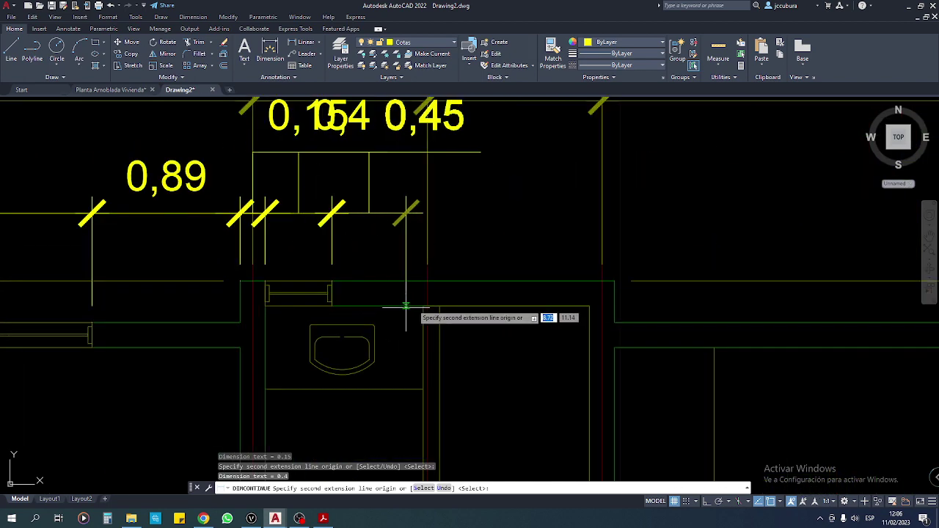
pyautogui.click(424, 307)
pyautogui.click(441, 306)
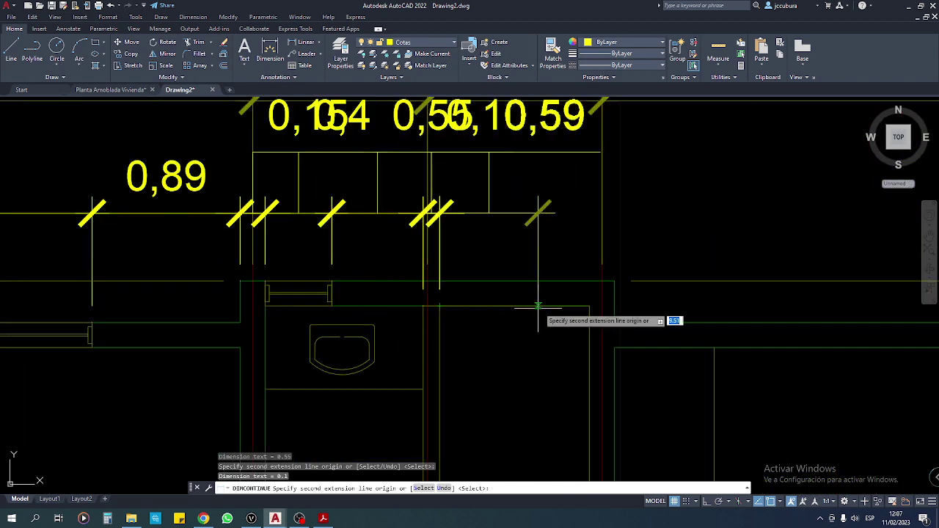
pyautogui.moveTo(606, 321); pyautogui.dragTo(440, 335, button='middle')
pyautogui.click(423, 320)
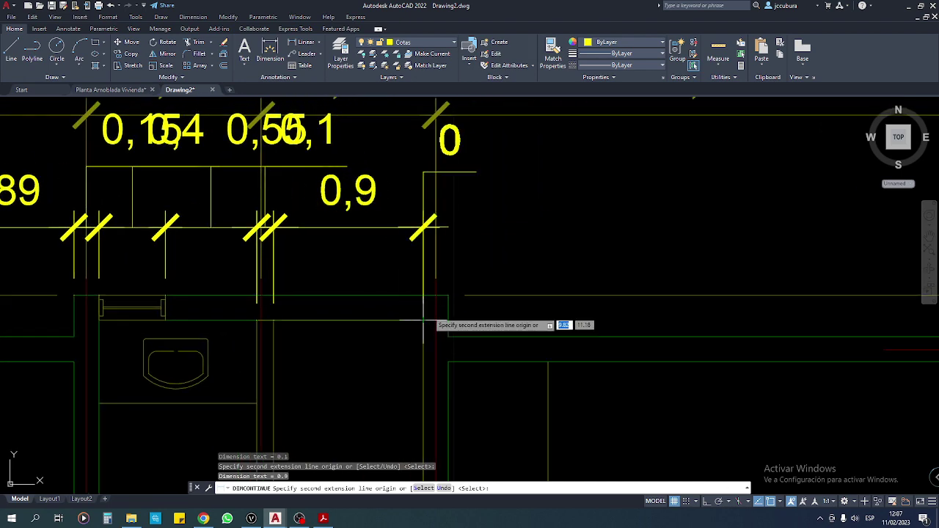
pyautogui.click(464, 320)
pyautogui.scroll(-5, 470, 320)
pyautogui.moveTo(471, 321); pyautogui.dragTo(273, 323, button='middle')
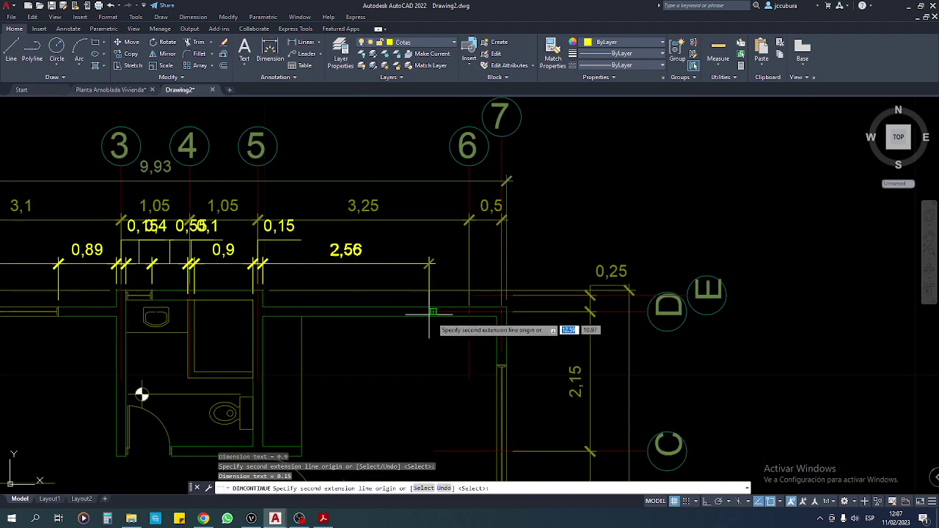
pyautogui.scroll(3, 518, 220)
pyautogui.scroll(2, 510, 345)
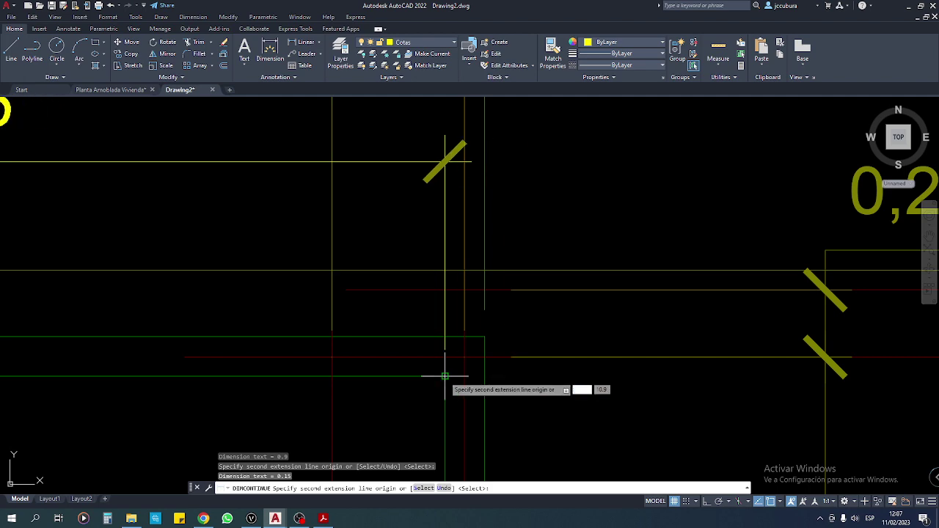
pyautogui.click(444, 352)
pyautogui.click(484, 336)
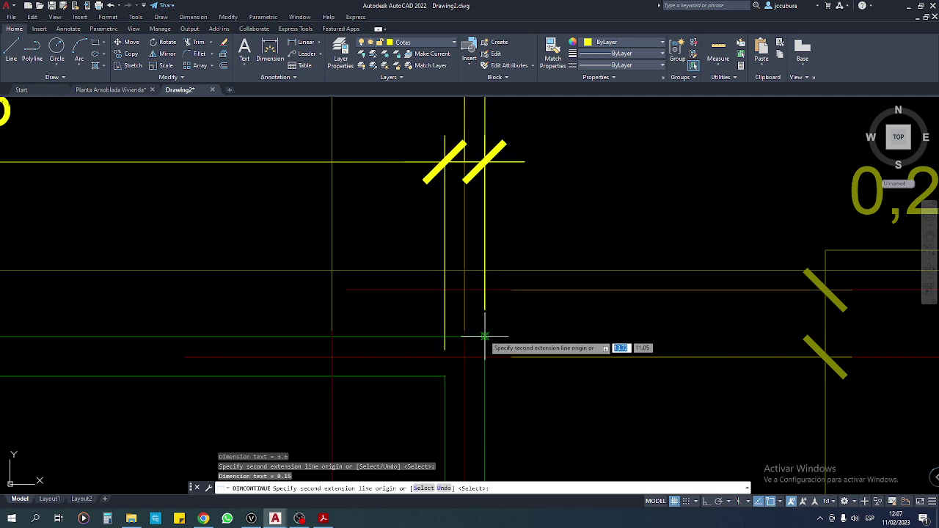
pyautogui.press('Return')
pyautogui.scroll(-3, 484, 330)
pyautogui.scroll(-2, 481, 327)
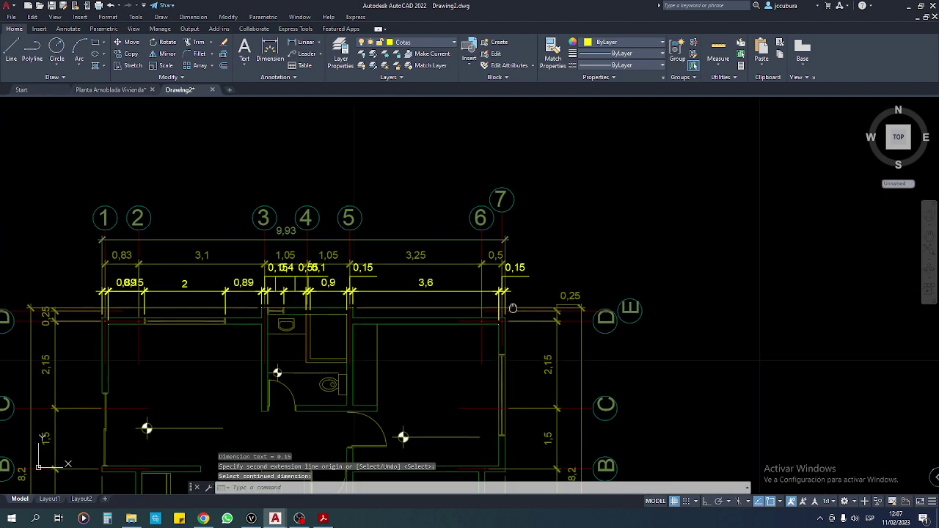
pyautogui.scroll(2, 272, 281)
pyautogui.press('Escape')
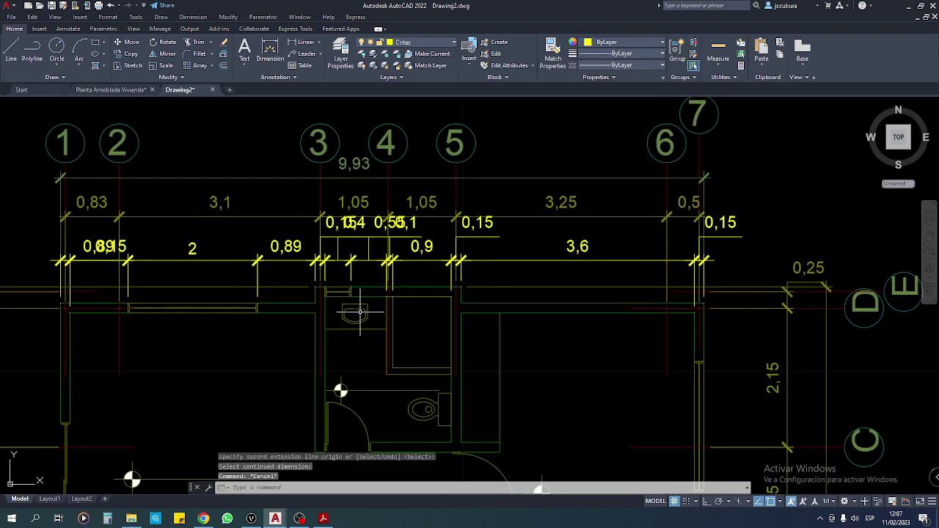
pyautogui.moveTo(336, 330)
pyautogui.mouseDown(button='middle')
pyautogui.moveTo(354, 333)
pyautogui.moveTo(336, 341)
pyautogui.moveTo(372, 343)
pyautogui.mouseUp(button='middle')
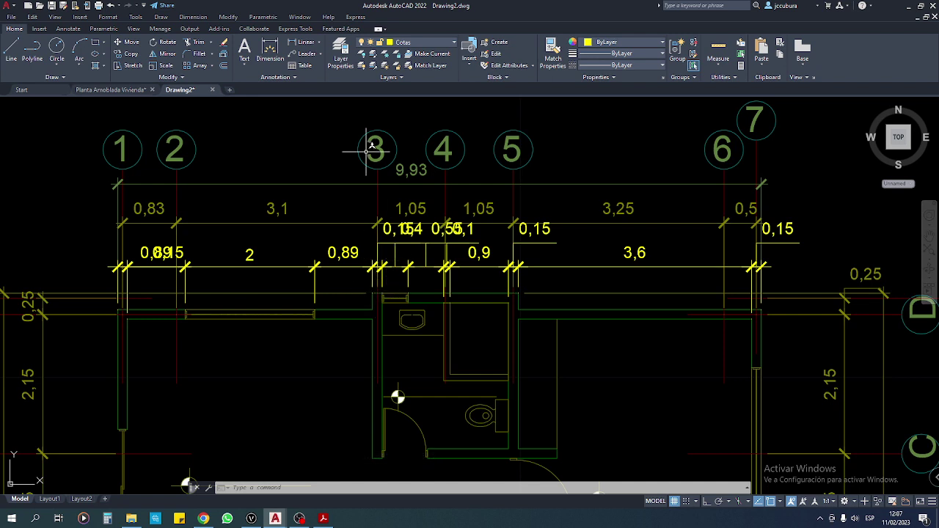
# Open the Cubur 3 dimension style for modification, then bring up the reference PDF
pyautogui.click(295, 78)
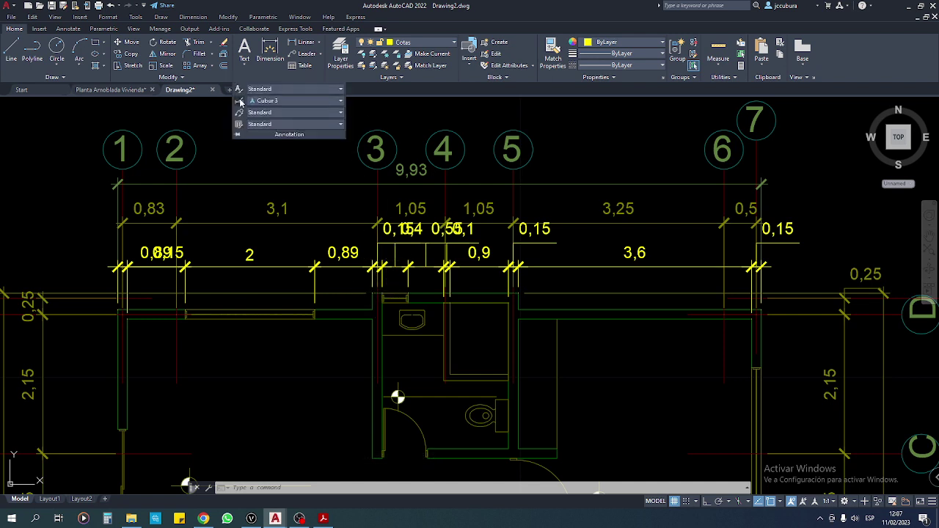
pyautogui.click(334, 102)
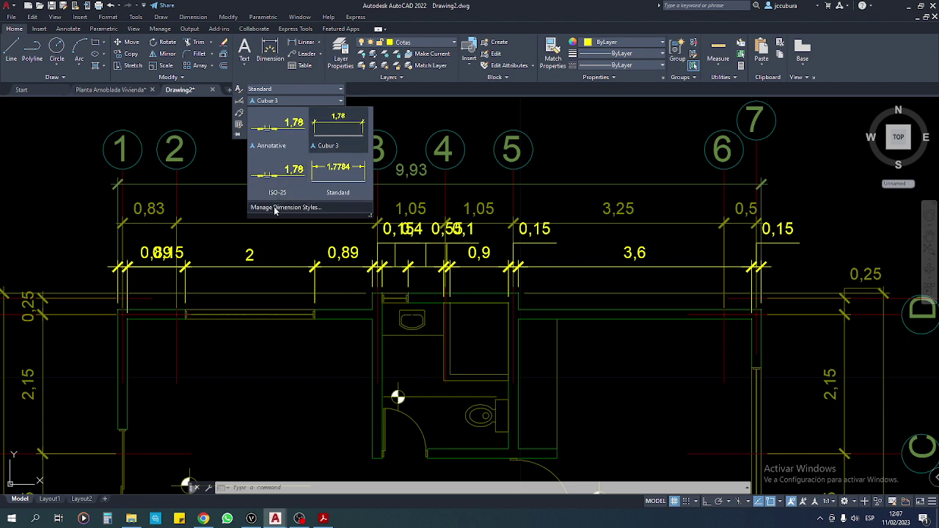
pyautogui.click(275, 207)
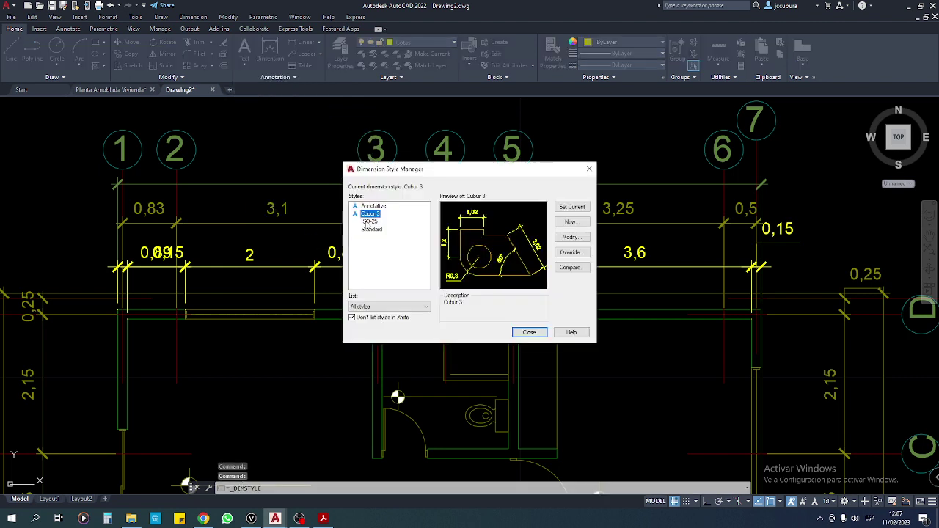
pyautogui.click(566, 238)
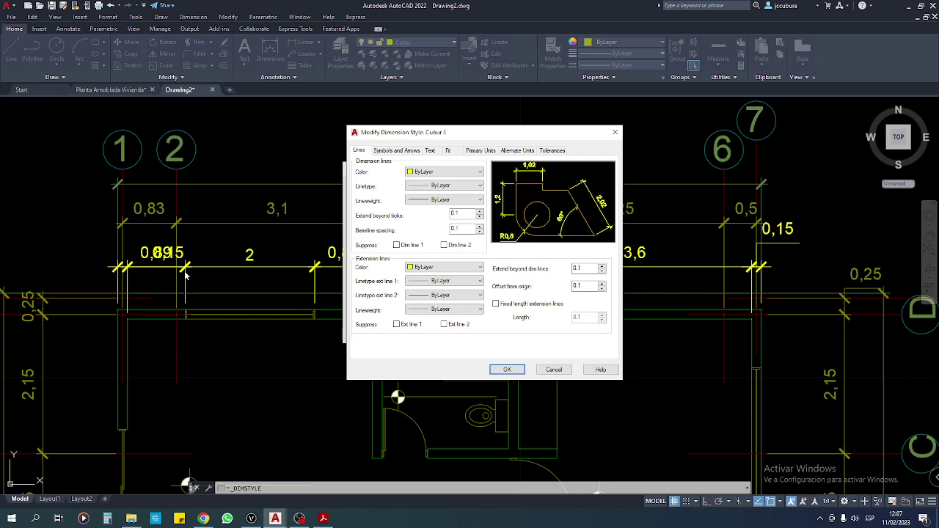
pyautogui.click(324, 520)
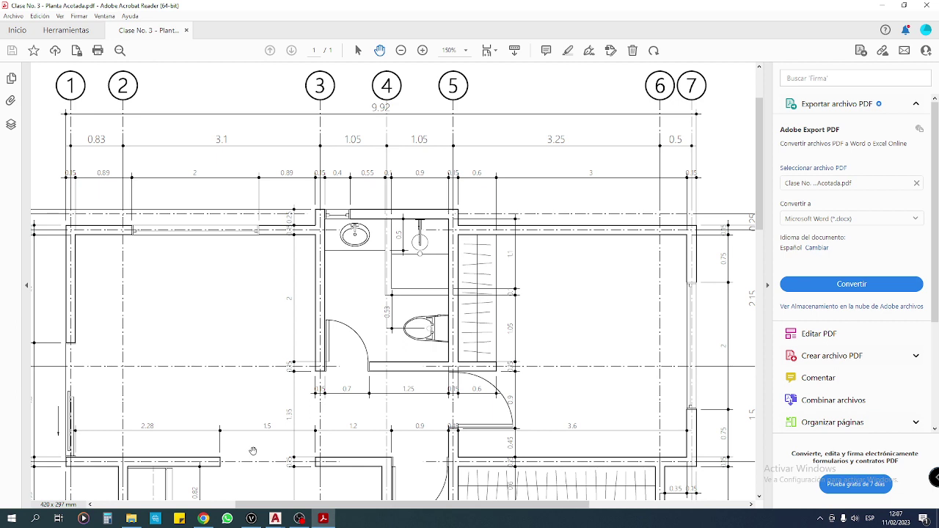
# Return to Drawing2's Cubur 3 Modify Dimension Style dialog
pyautogui.click(275, 519)
pyautogui.click(323, 464)
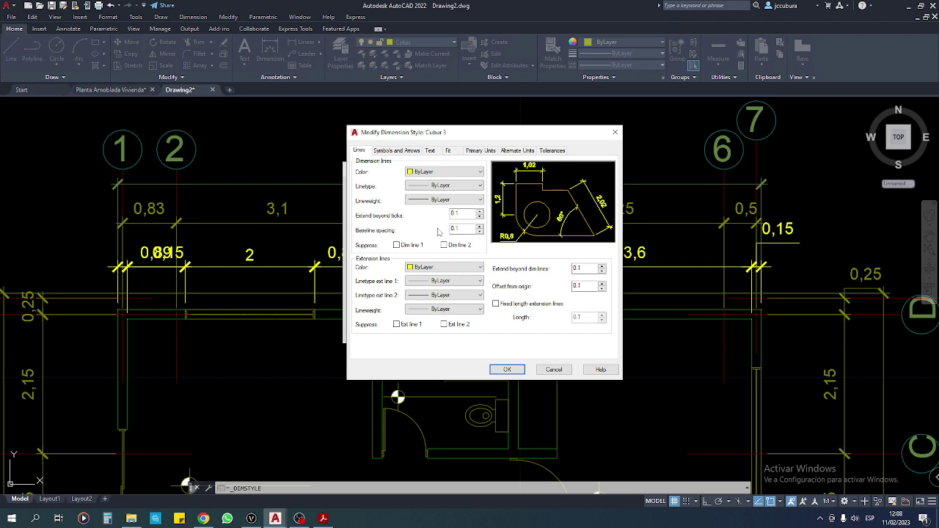
# Review Cubur 3's arrow and text settings, keep Cubur 1, and open its Arial 0.18 style
pyautogui.click(398, 151)
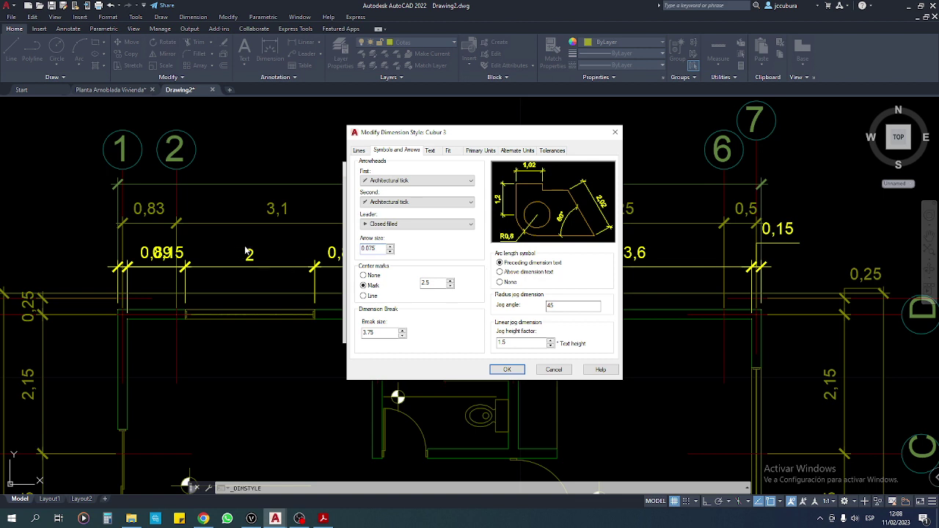
pyautogui.click(431, 151)
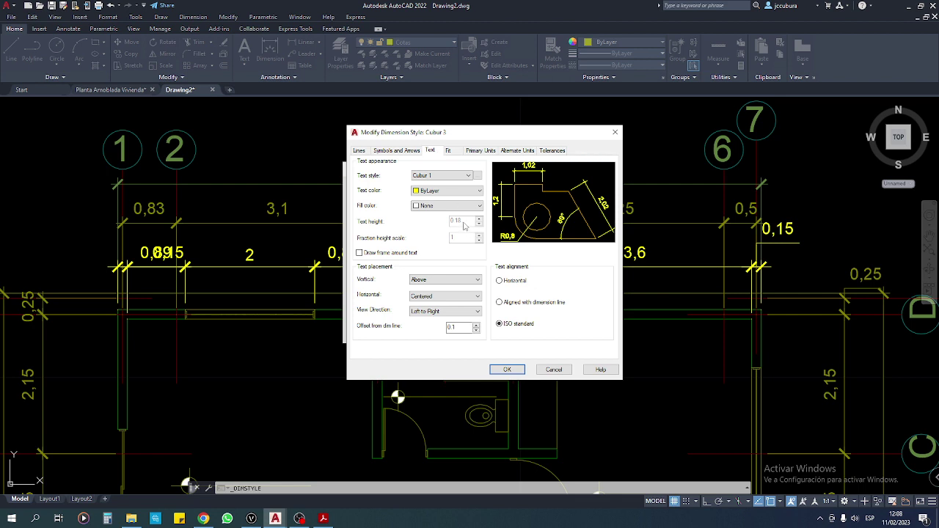
pyautogui.click(468, 175)
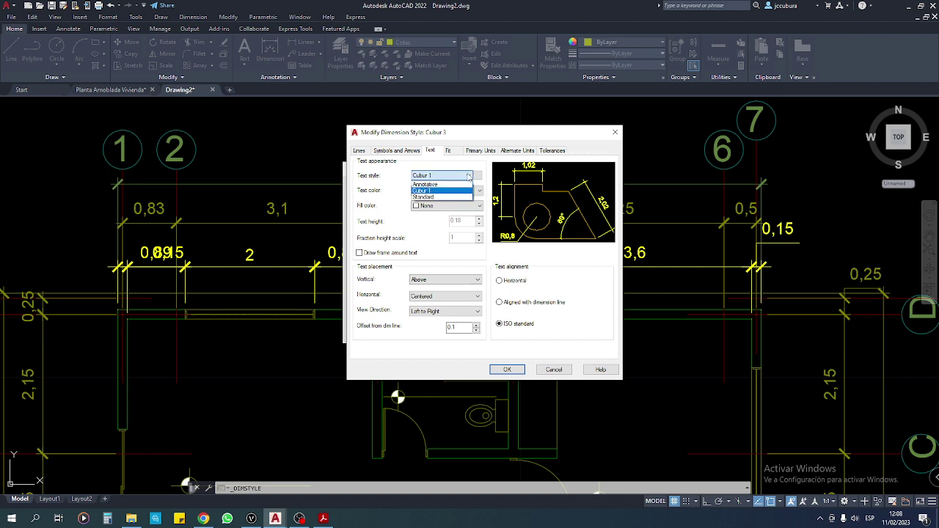
pyautogui.click(468, 176)
pyautogui.click(477, 175)
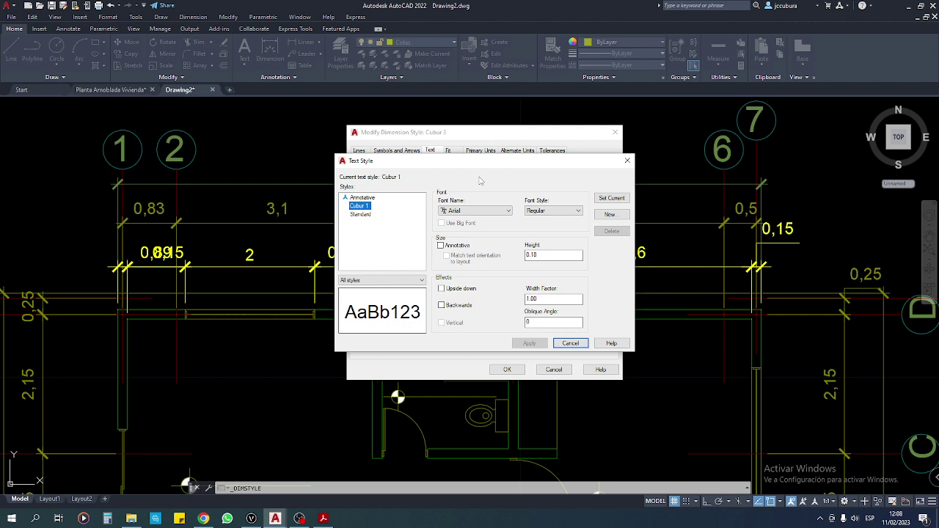
# Change the Cubur 1 text style height to 0.14, save it, and accept the dimension style changes
pyautogui.click(573, 343)
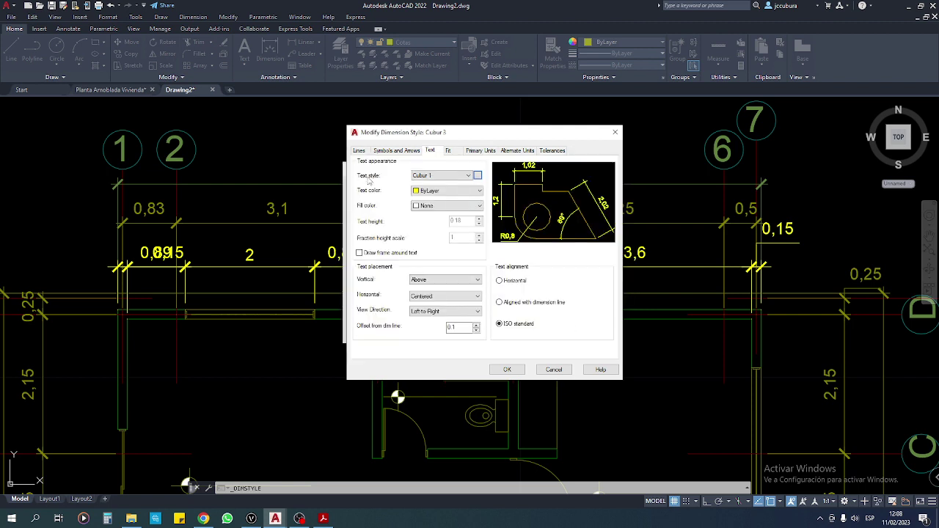
pyautogui.click(478, 177)
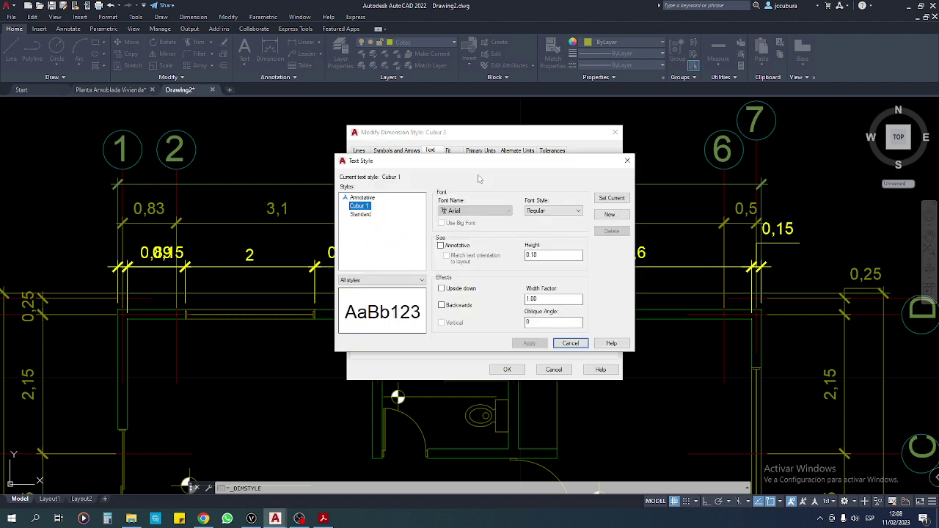
pyautogui.click(546, 255)
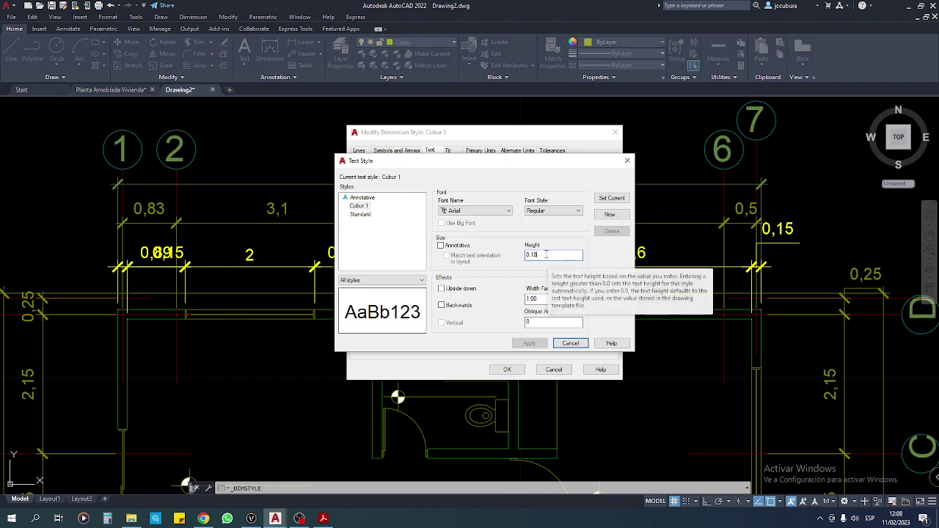
pyautogui.press('BackSpace')
pyautogui.write('4')
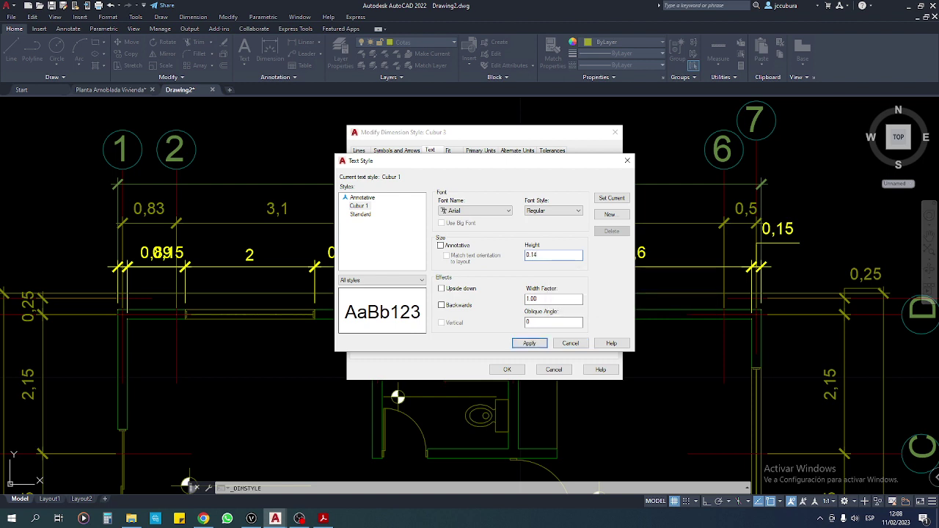
pyautogui.click(612, 199)
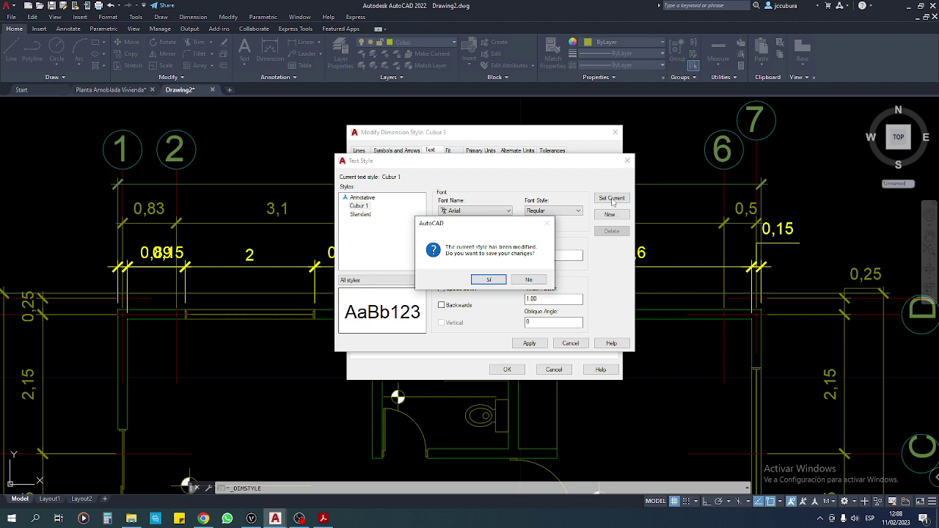
pyautogui.click(489, 280)
pyautogui.click(575, 345)
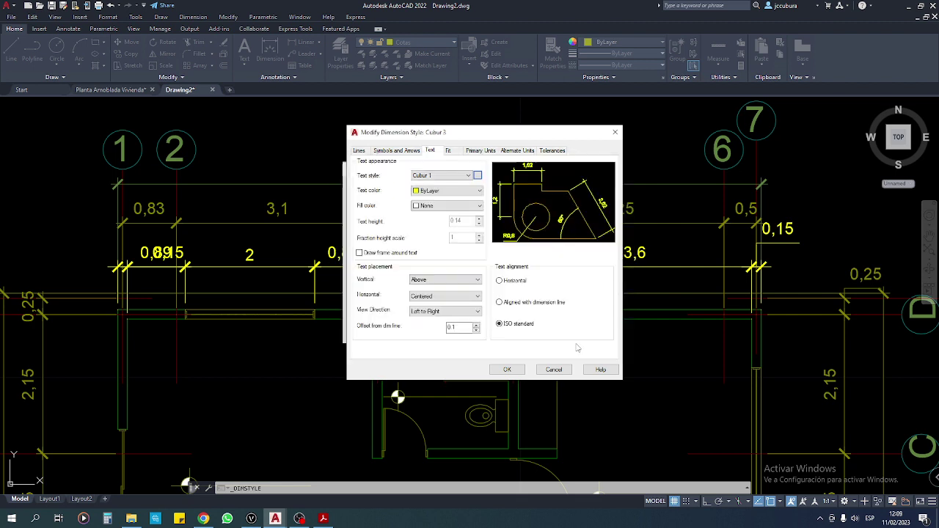
pyautogui.click(507, 369)
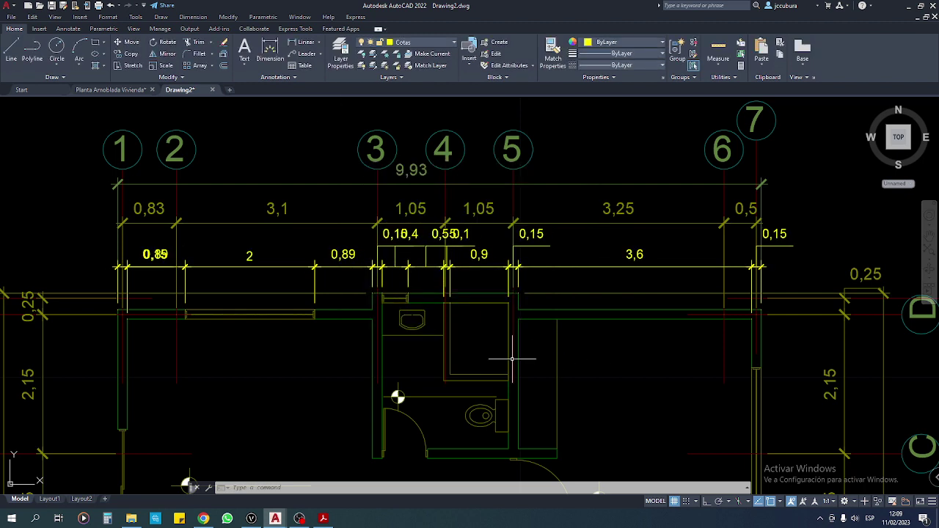
pyautogui.click(525, 333)
pyautogui.moveTo(203, 289); pyautogui.dragTo(232, 285, button='middle')
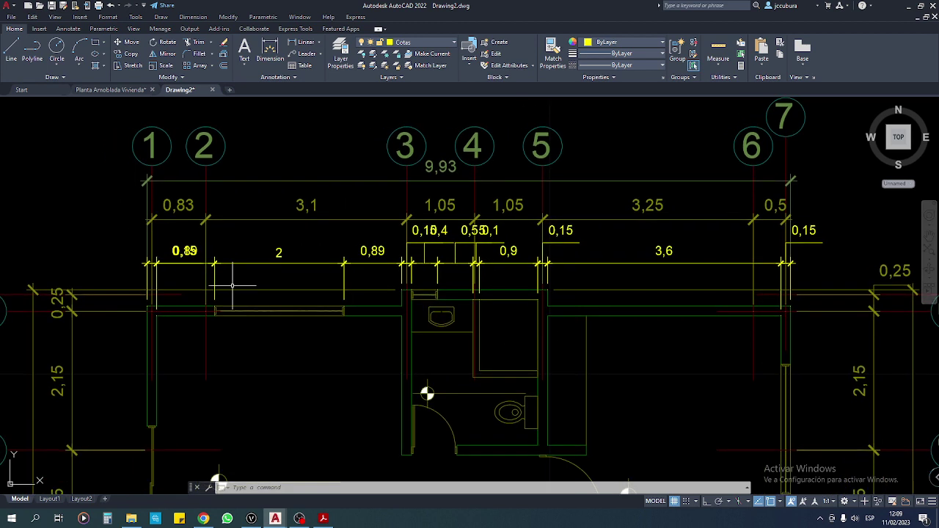
pyautogui.press('Escape')
pyautogui.press('Escape')
pyautogui.press('Escape')
pyautogui.moveTo(296, 340); pyautogui.dragTo(296, 344, button='middle')
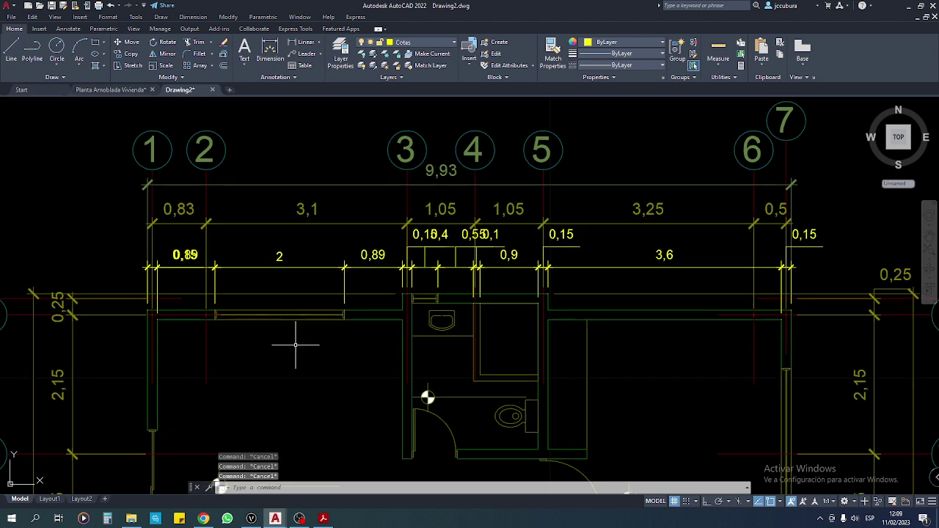
# Reopen the Cubur 3 dimension style for modification from the Dimension Style Manager
pyautogui.click(296, 78)
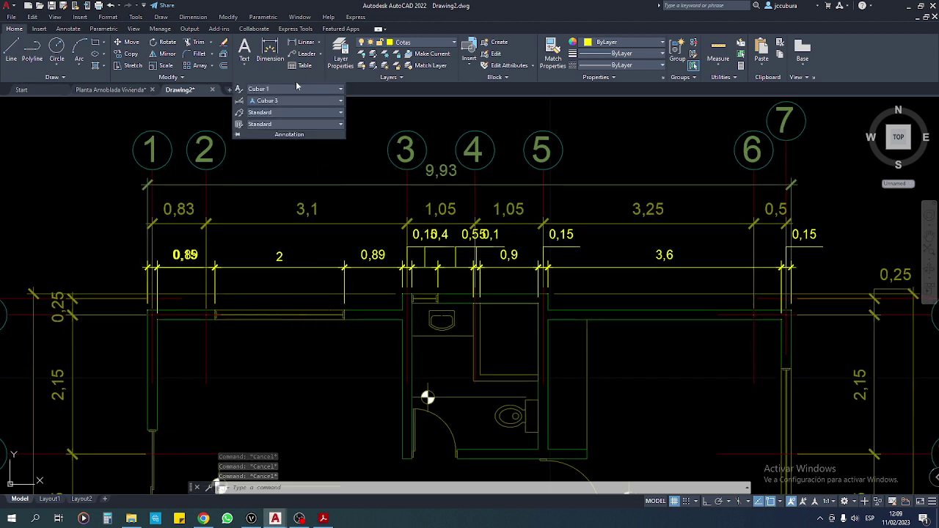
pyautogui.click(340, 101)
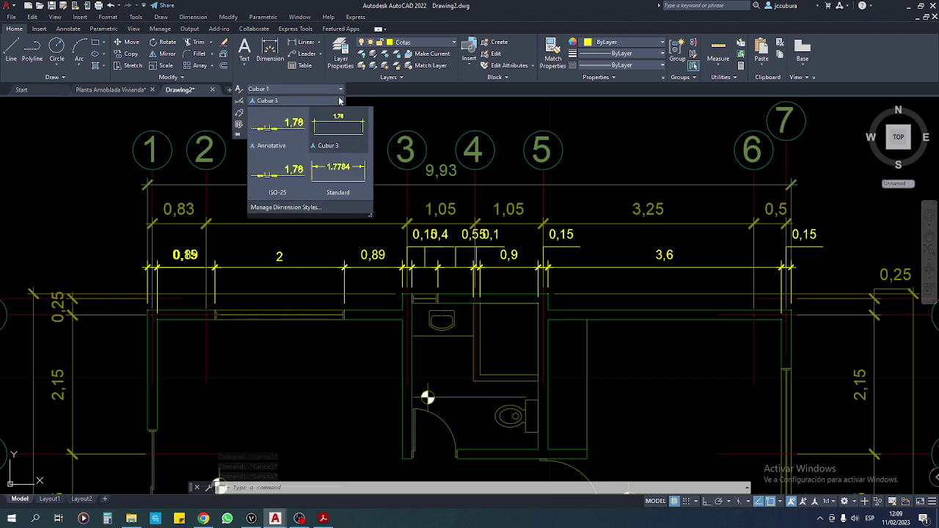
pyautogui.click(288, 211)
pyautogui.click(577, 238)
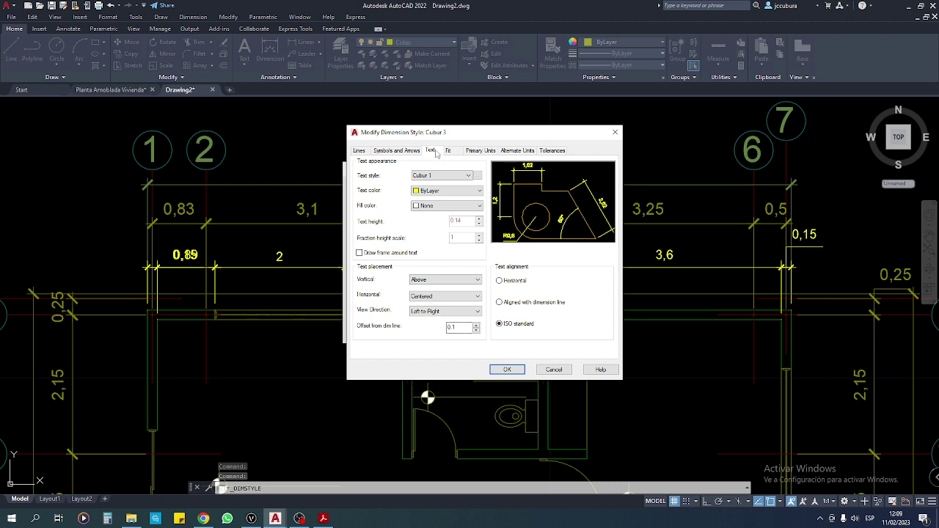
# Reduce the Cubur 1 text style height to 0.12 and apply it so dimensions redraw smaller
pyautogui.click(478, 176)
pyautogui.click(552, 255)
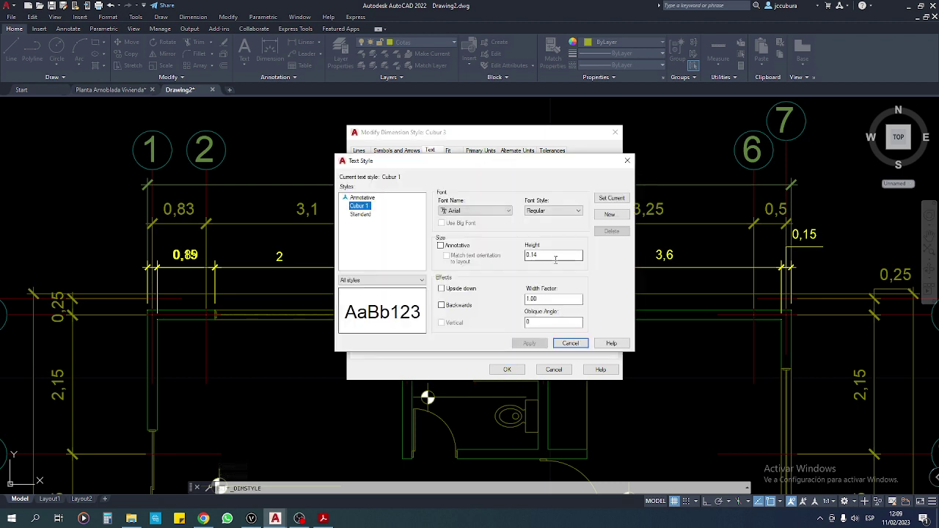
pyautogui.press('BackSpace')
pyautogui.write('2')
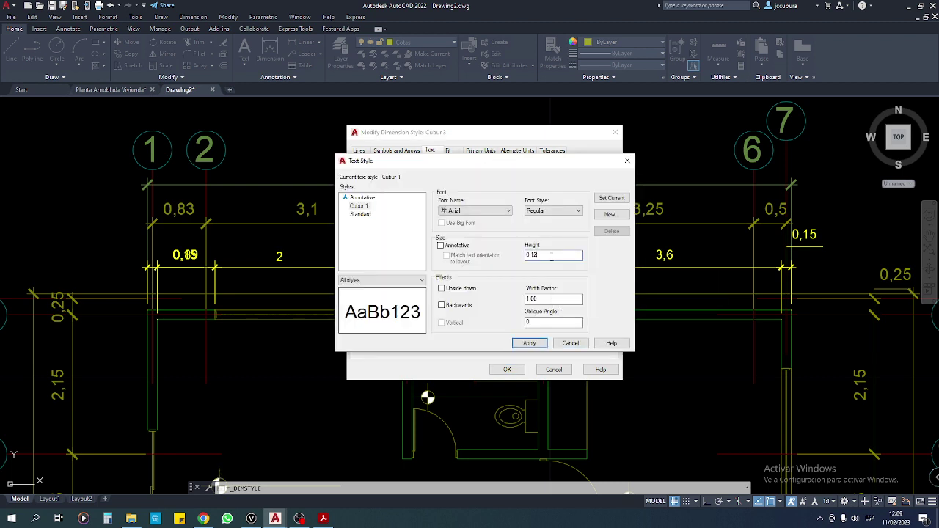
pyautogui.click(530, 345)
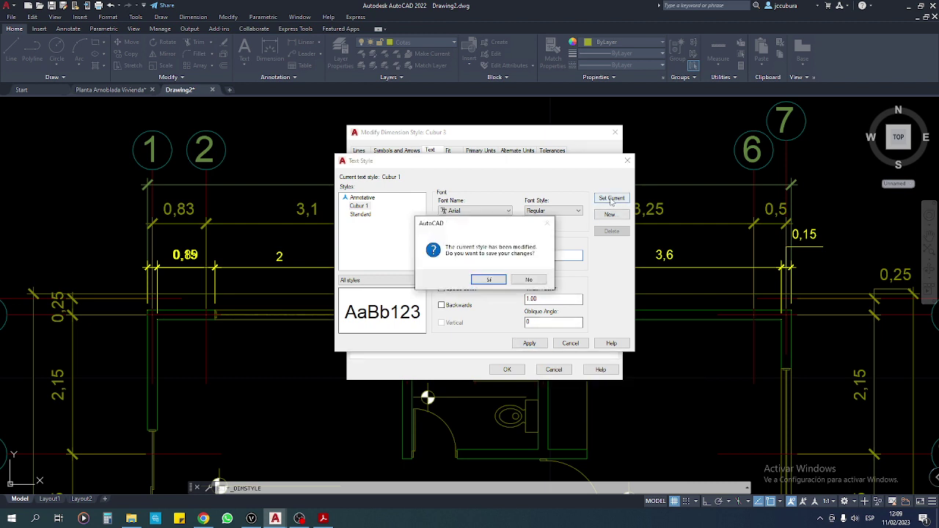
pyautogui.click(506, 286)
pyautogui.click(571, 343)
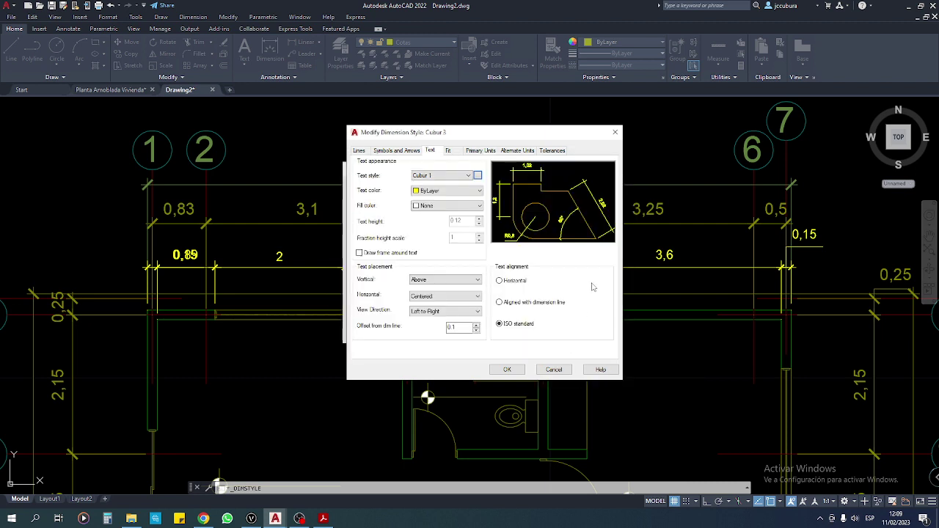
pyautogui.click(514, 371)
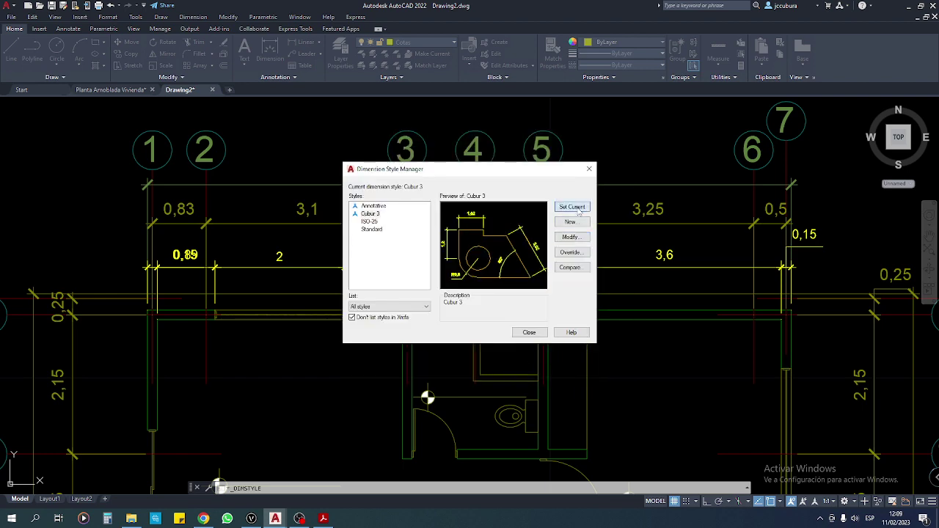
pyautogui.click(529, 332)
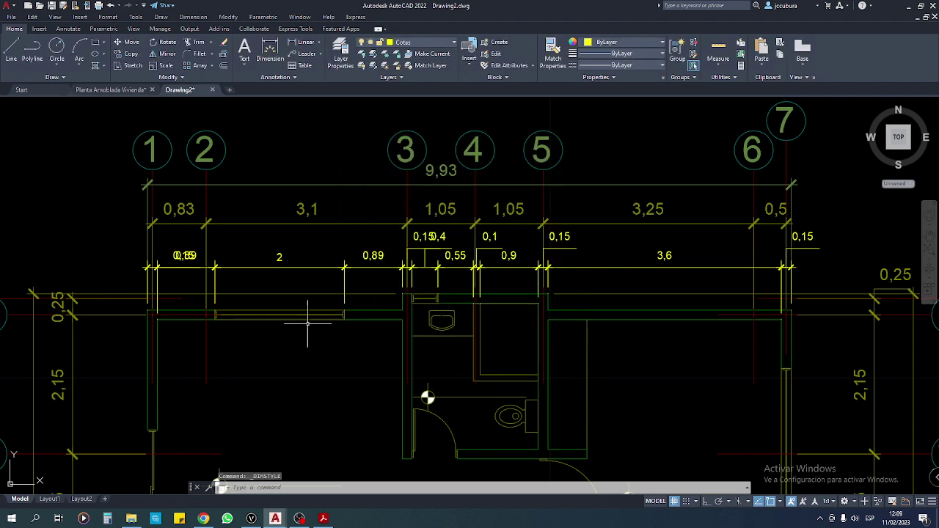
pyautogui.scroll(2, 189, 255)
pyautogui.scroll(1, 189, 255)
pyautogui.scroll(-2, 188, 255)
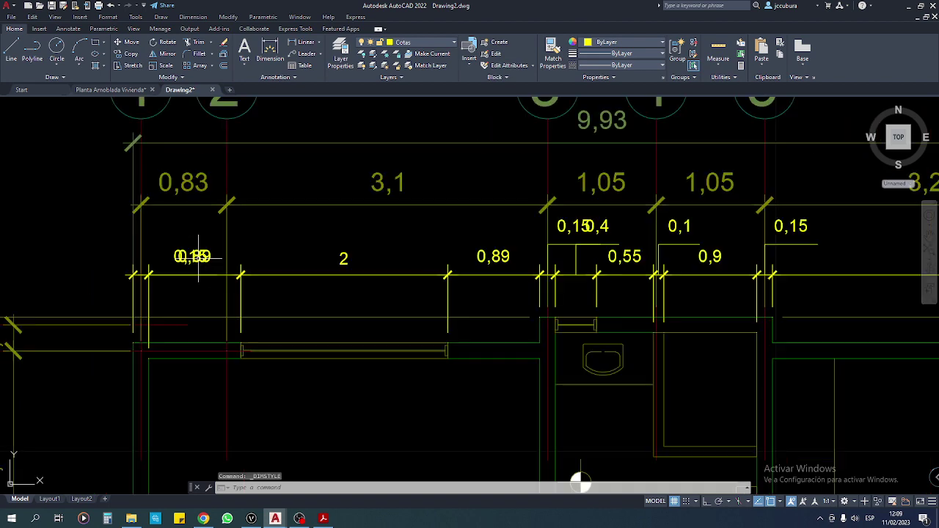
pyautogui.scroll(-3, 378, 287)
pyautogui.moveTo(378, 286); pyautogui.dragTo(286, 288, button='middle')
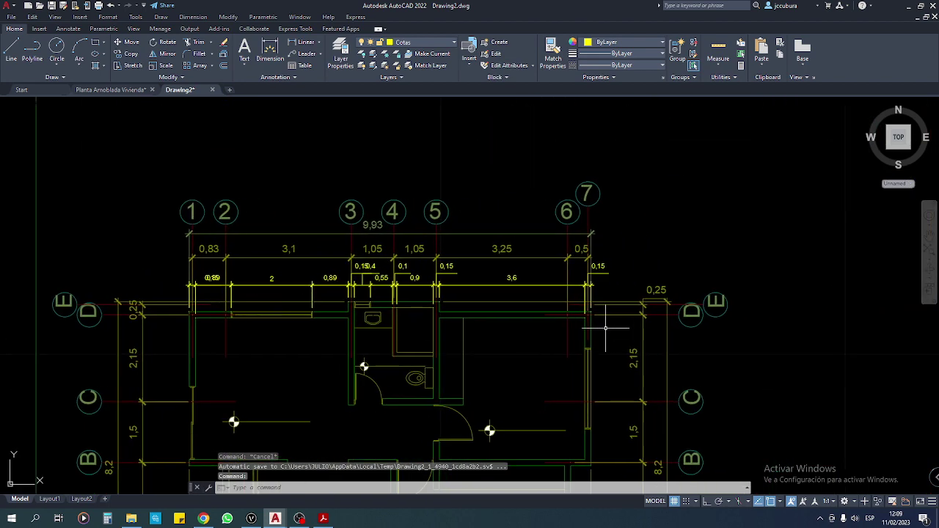
pyautogui.scroll(2, 598, 314)
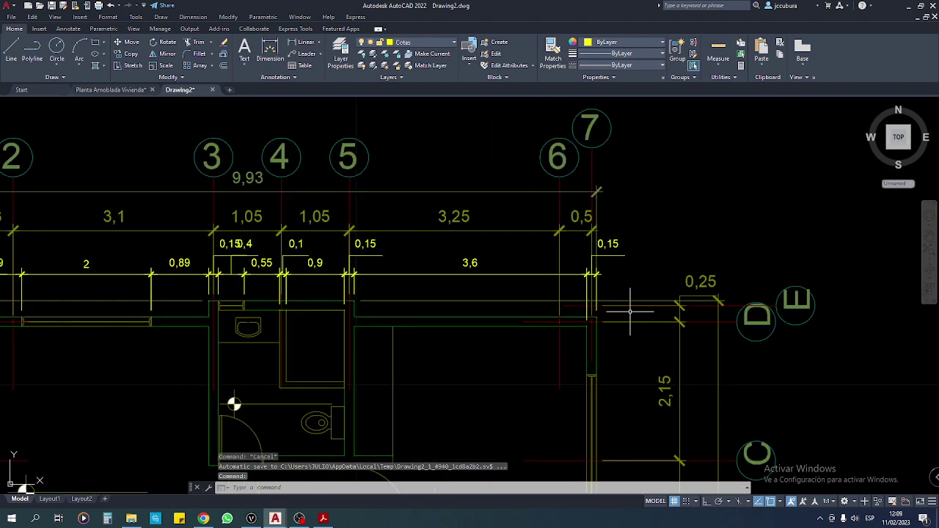
pyautogui.moveTo(473, 330); pyautogui.dragTo(562, 330, button='middle')
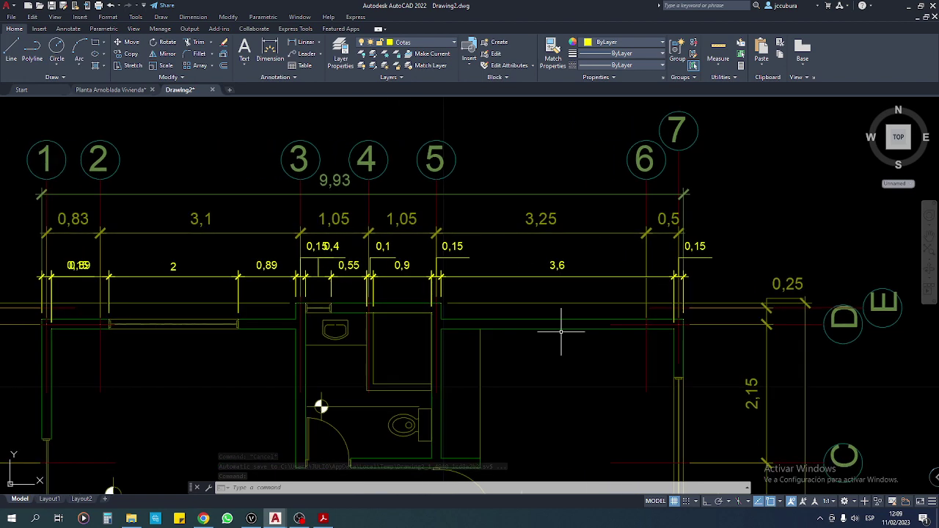
pyautogui.moveTo(310, 318); pyautogui.dragTo(405, 333, button='middle')
pyautogui.moveTo(94, 290); pyautogui.dragTo(158, 290, button='middle')
pyautogui.scroll(2, 158, 290)
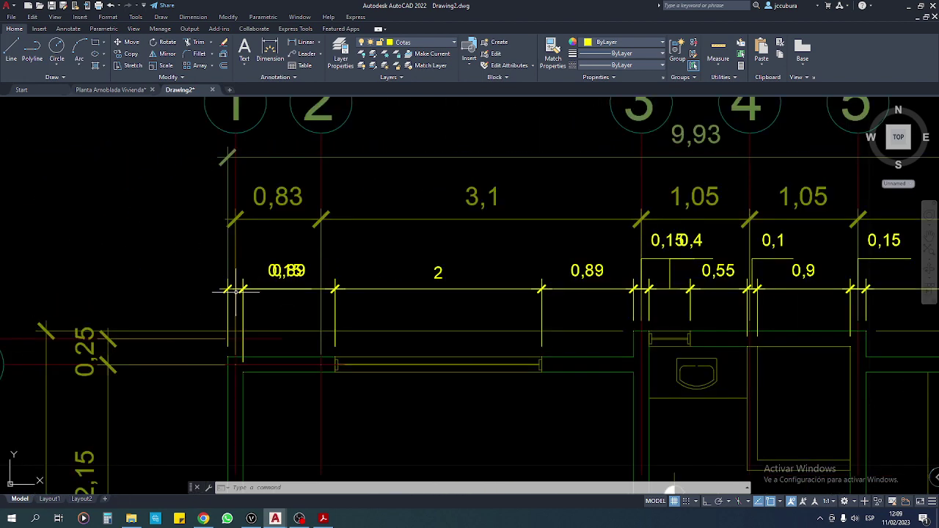
pyautogui.click(242, 323)
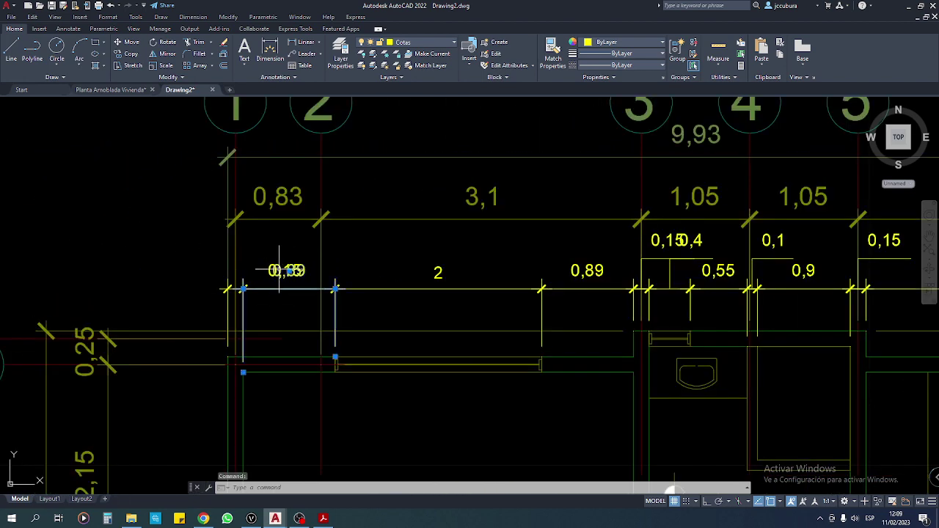
pyautogui.press('Escape')
pyautogui.click(227, 293)
pyautogui.press('Escape')
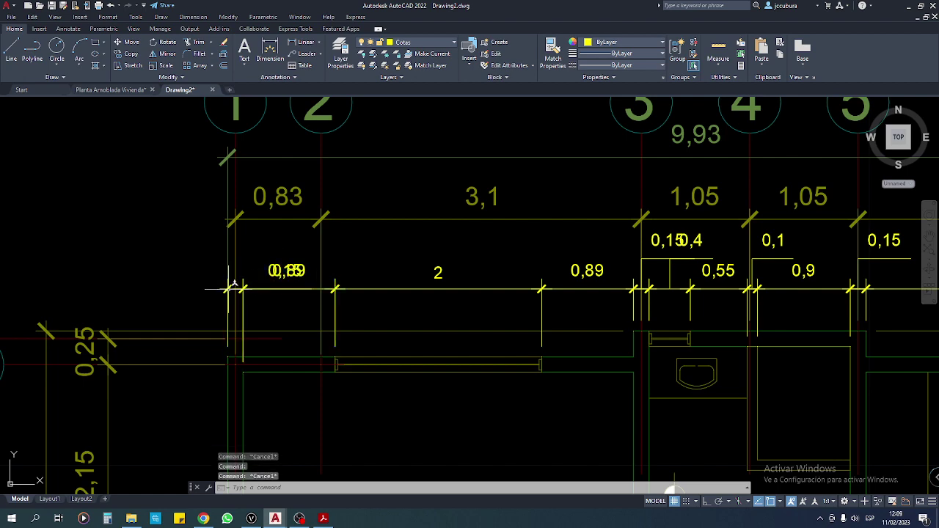
pyautogui.scroll(-2, 303, 294)
pyautogui.moveTo(304, 294); pyautogui.dragTo(315, 296, button='middle')
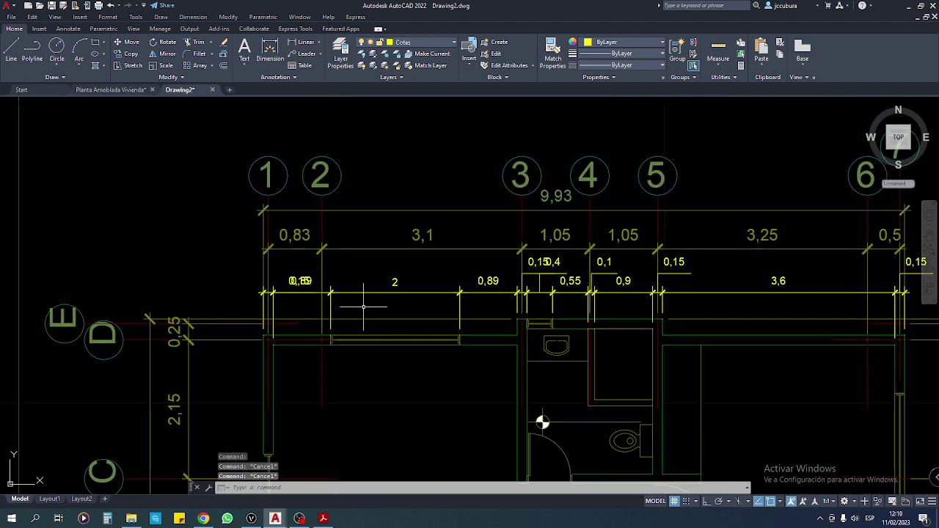
pyautogui.moveTo(367, 310); pyautogui.dragTo(348, 305, button='middle')
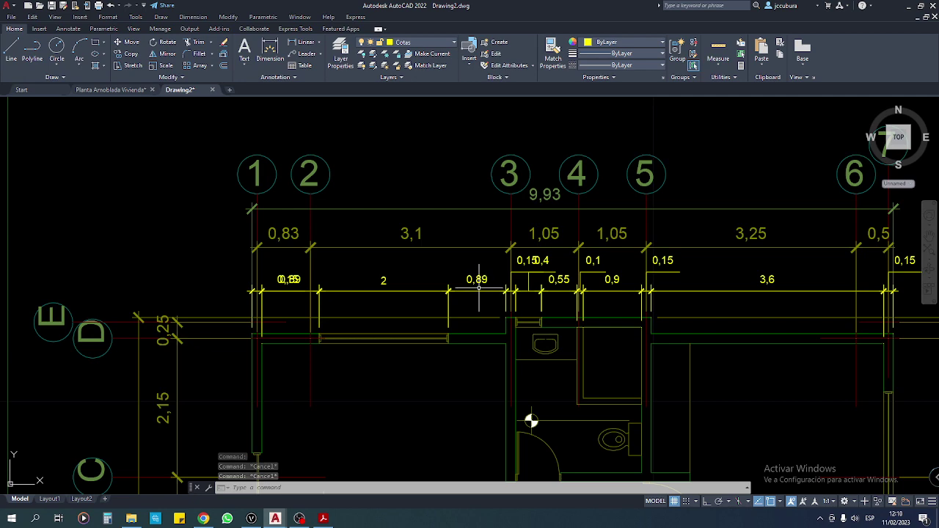
pyautogui.moveTo(471, 283); pyautogui.dragTo(402, 281, button='middle')
pyautogui.scroll(-2, 400, 282)
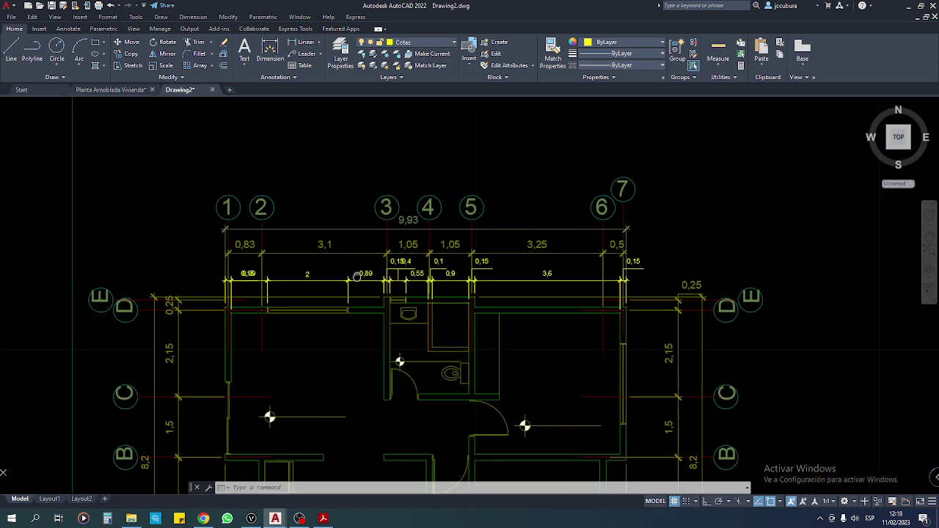
pyautogui.scroll(2, 383, 286)
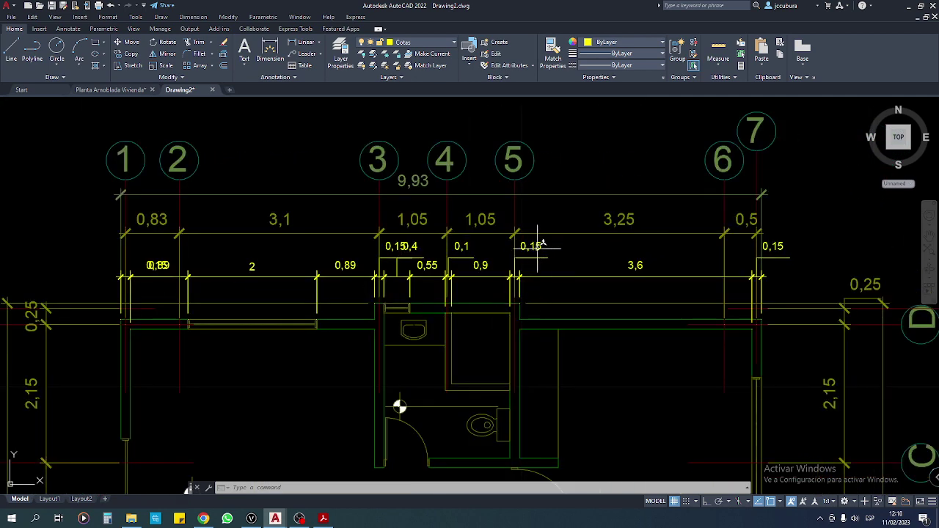
pyautogui.press('Escape')
pyautogui.press('Escape')
pyautogui.press('Escape')
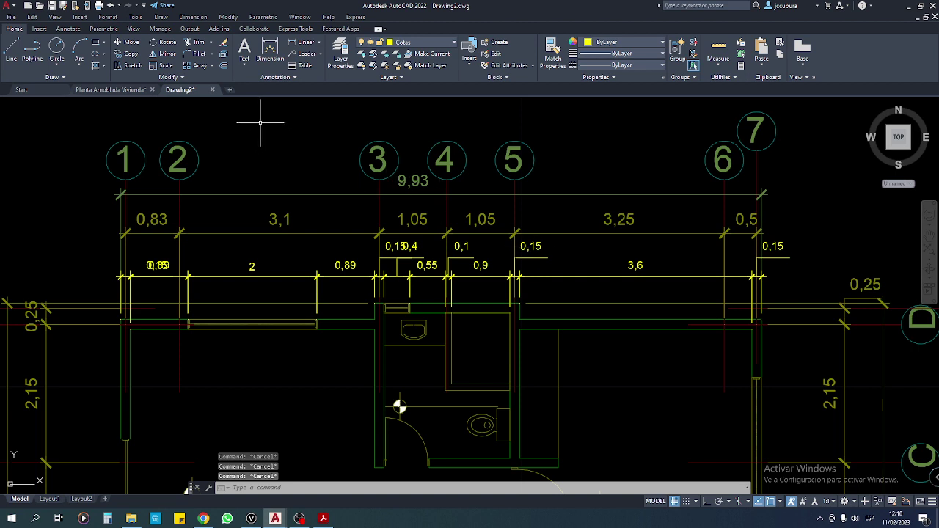
pyautogui.click(290, 77)
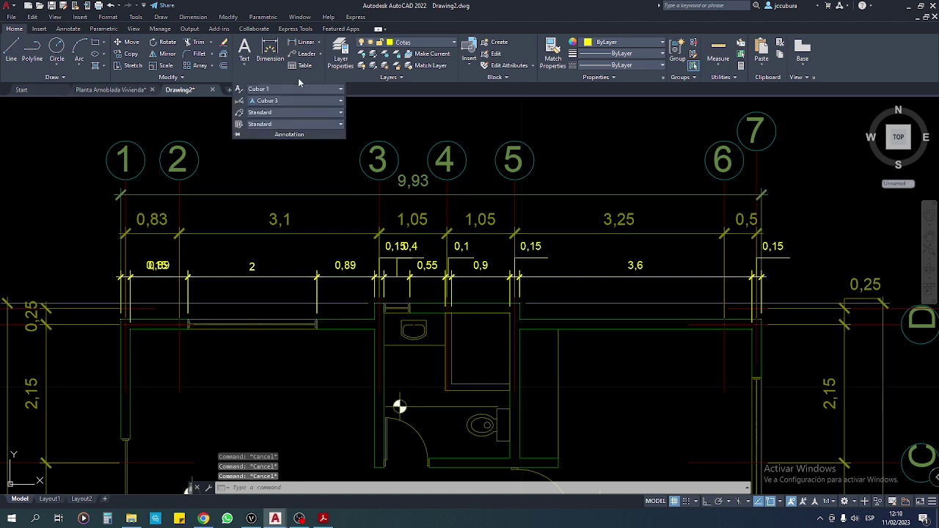
# Set Cubur 3's fit option to always keep text between extension lines, separating 0,15 and 0,89
pyautogui.click(340, 103)
pyautogui.click(302, 204)
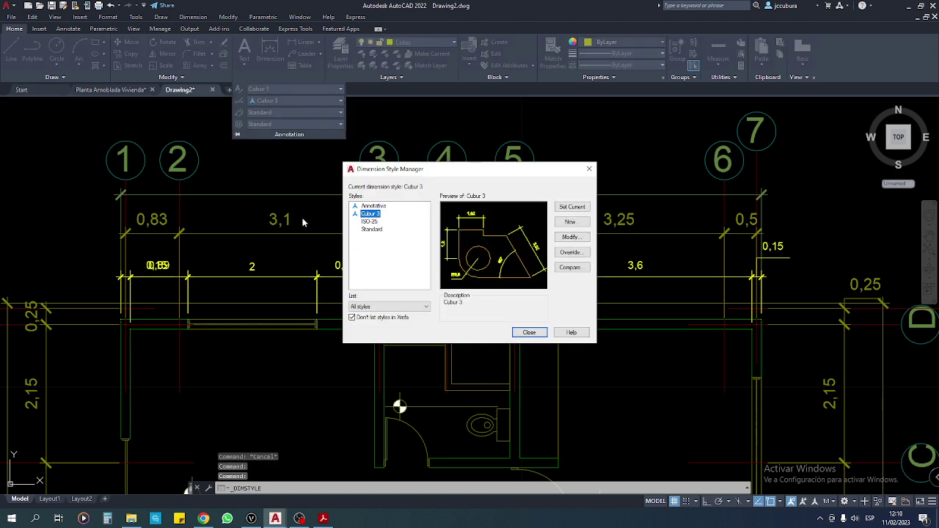
pyautogui.click(570, 239)
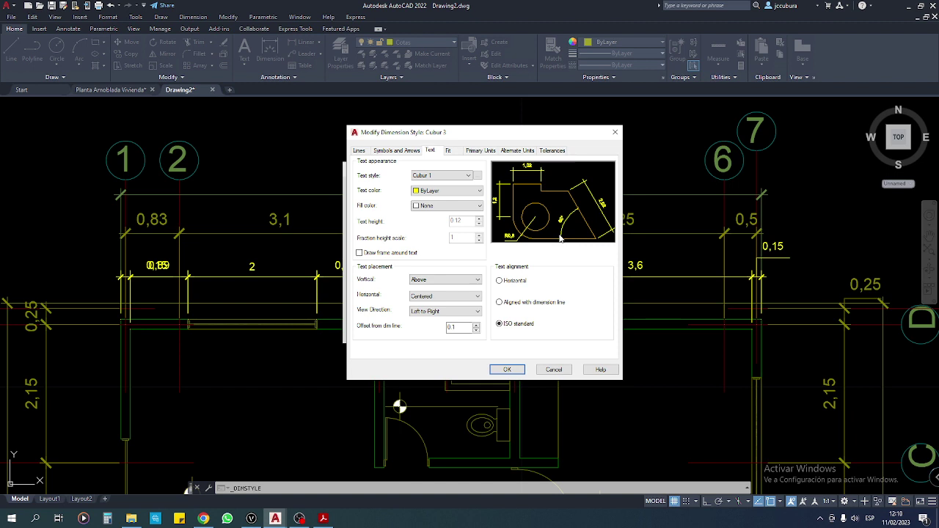
pyautogui.click(450, 151)
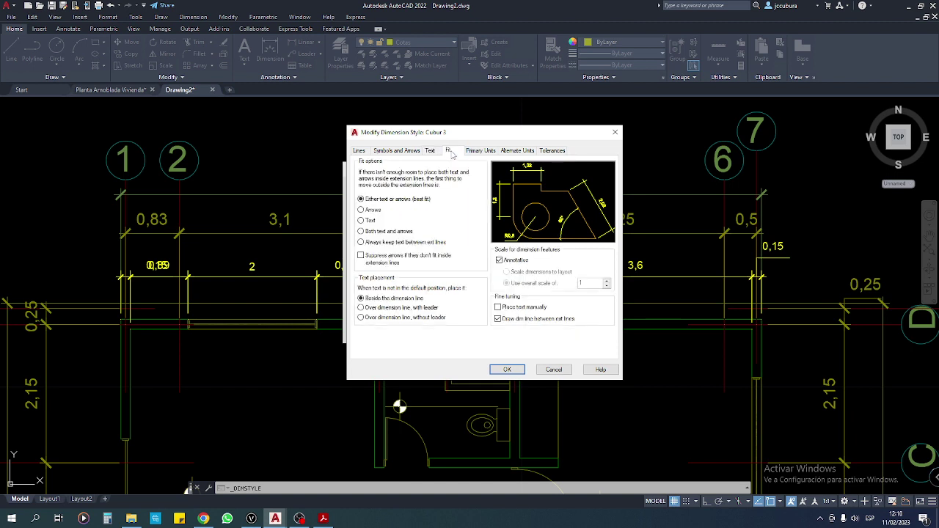
pyautogui.click(363, 211)
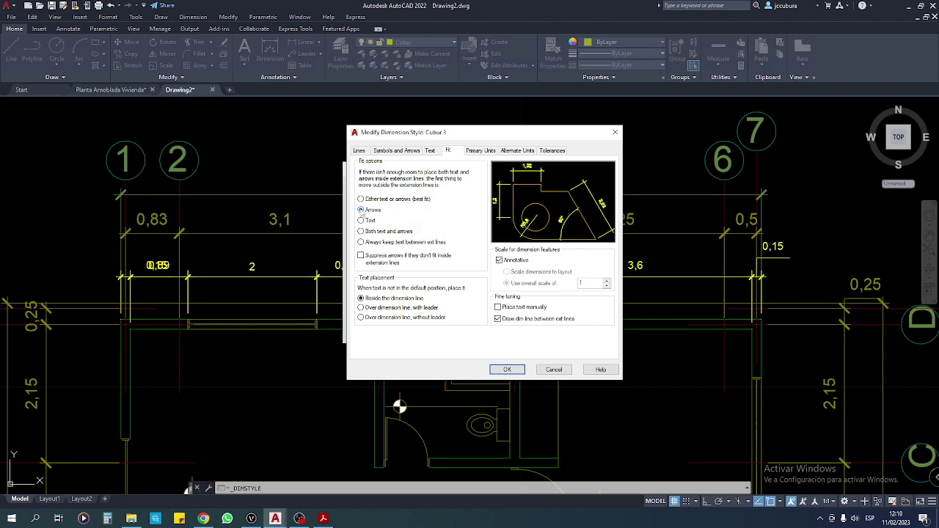
pyautogui.click(482, 151)
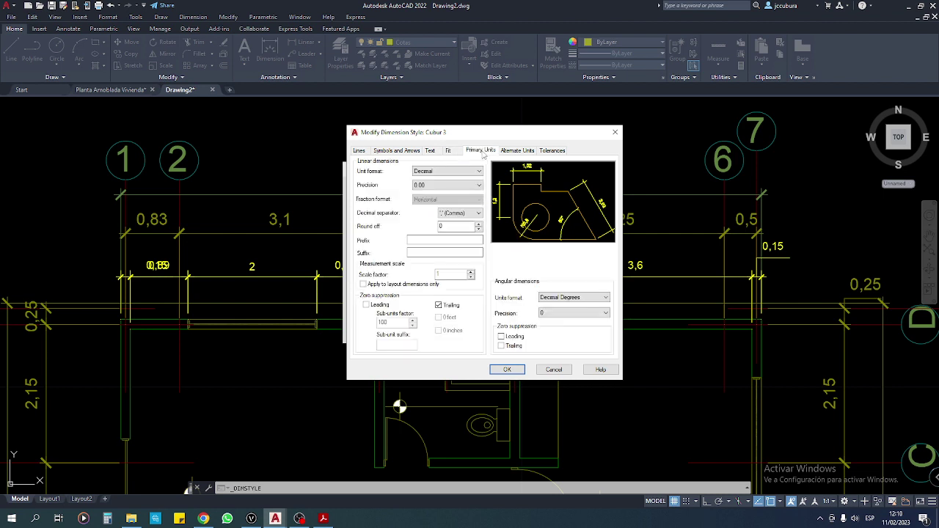
pyautogui.click(525, 151)
pyautogui.click(449, 151)
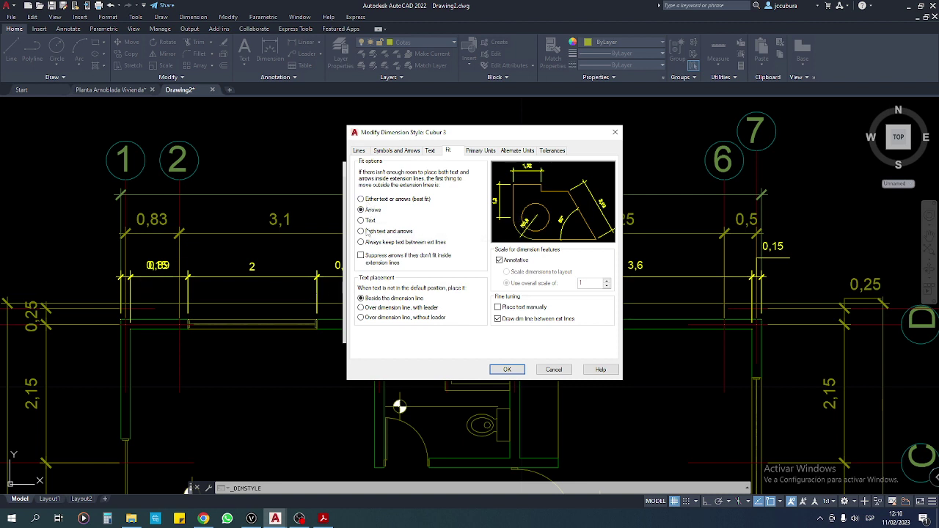
pyautogui.click(362, 243)
pyautogui.click(507, 369)
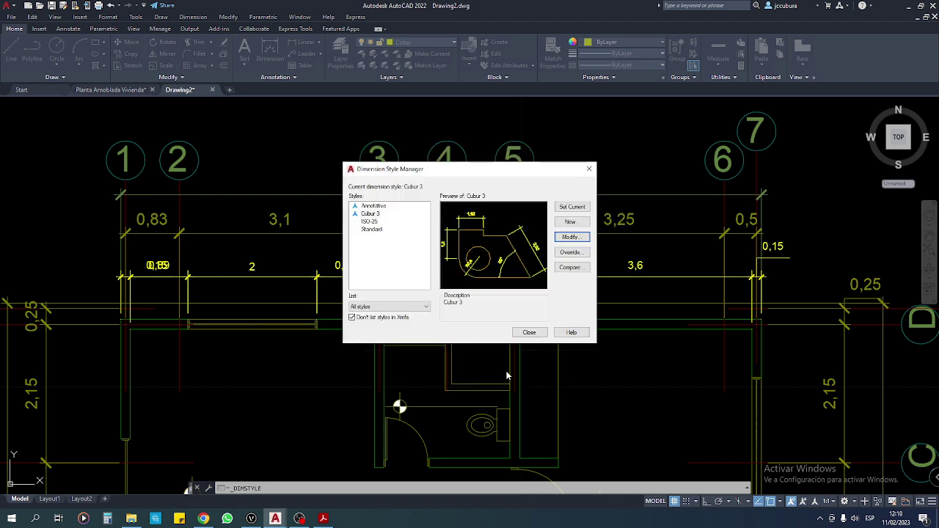
pyautogui.click(532, 333)
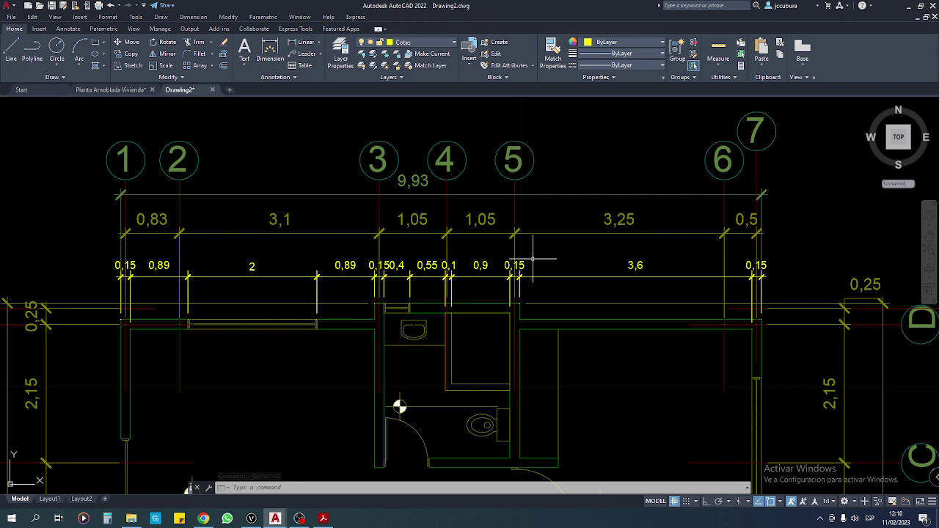
pyautogui.scroll(4, 537, 267)
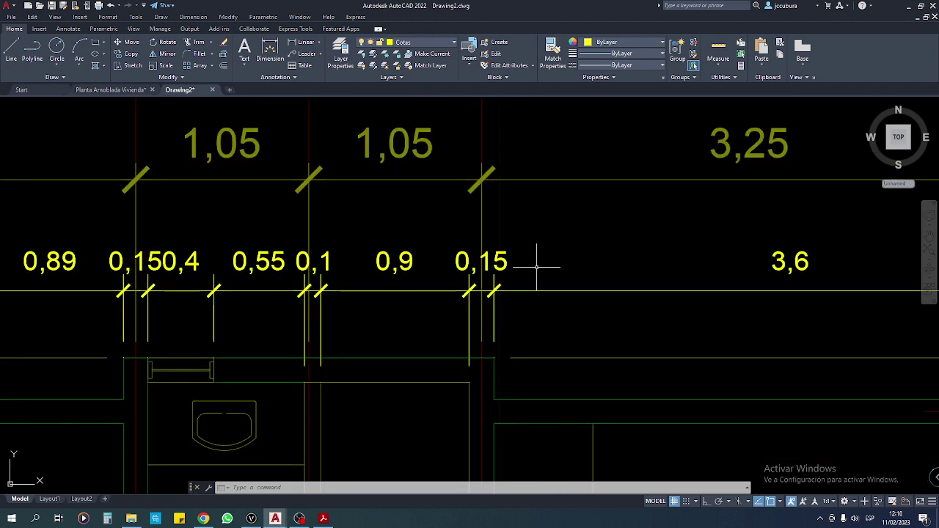
pyautogui.click(439, 237)
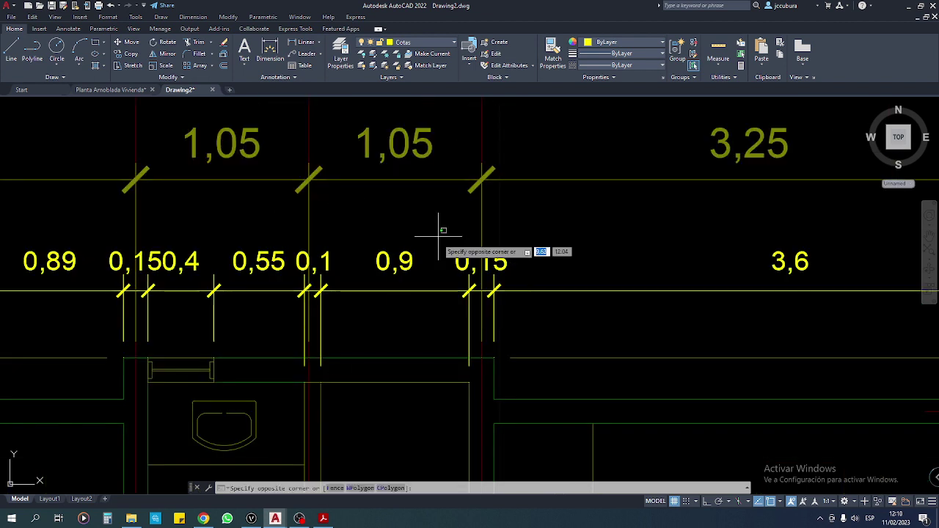
pyautogui.click(532, 302)
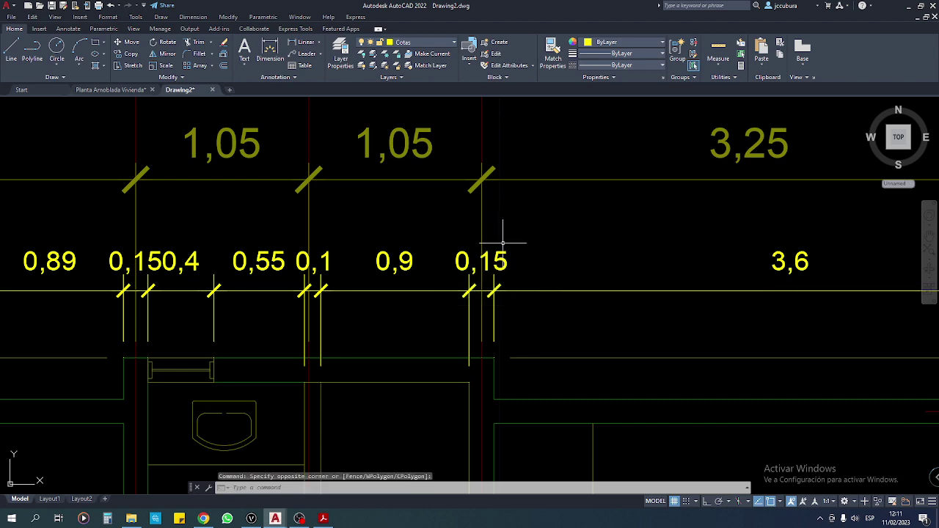
pyautogui.scroll(-3, 440, 301)
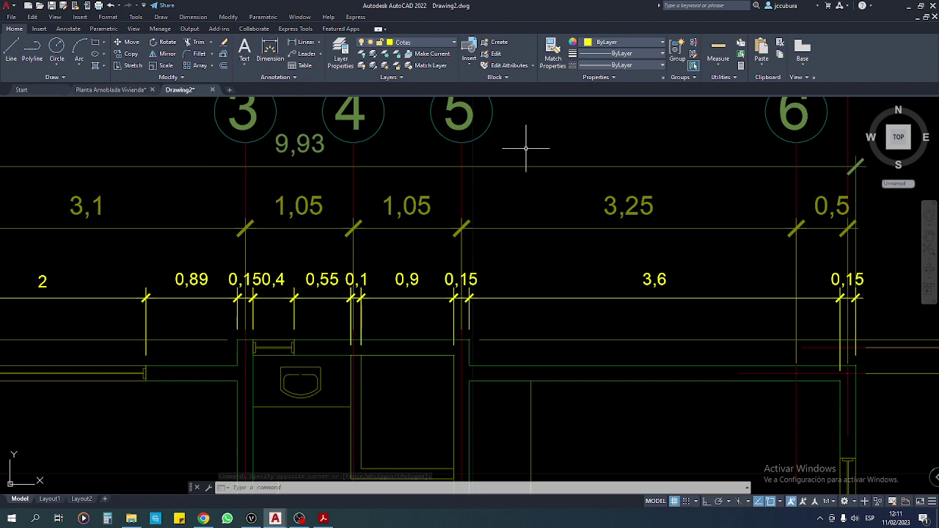
pyautogui.scroll(-3, 514, 153)
pyautogui.moveTo(330, 235); pyautogui.dragTo(404, 277, button='middle')
pyautogui.scroll(1, 404, 277)
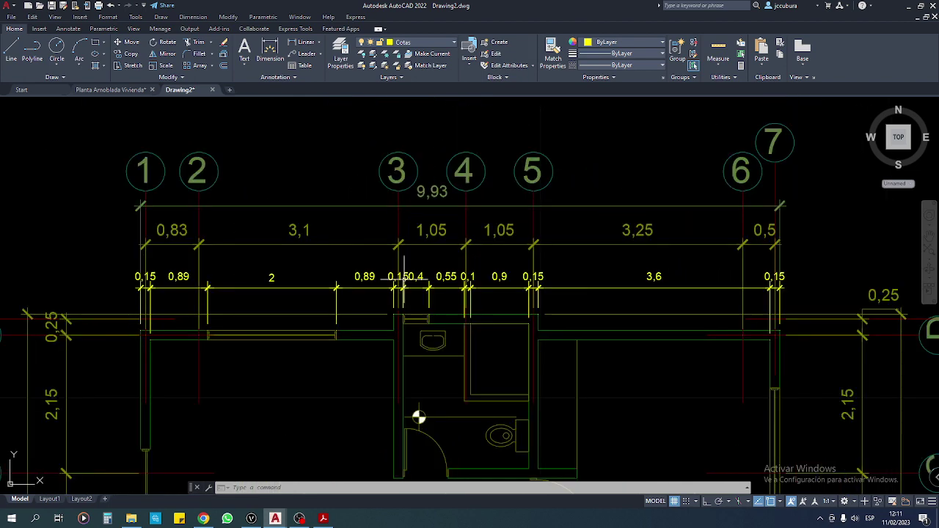
pyautogui.click(295, 78)
pyautogui.click(341, 102)
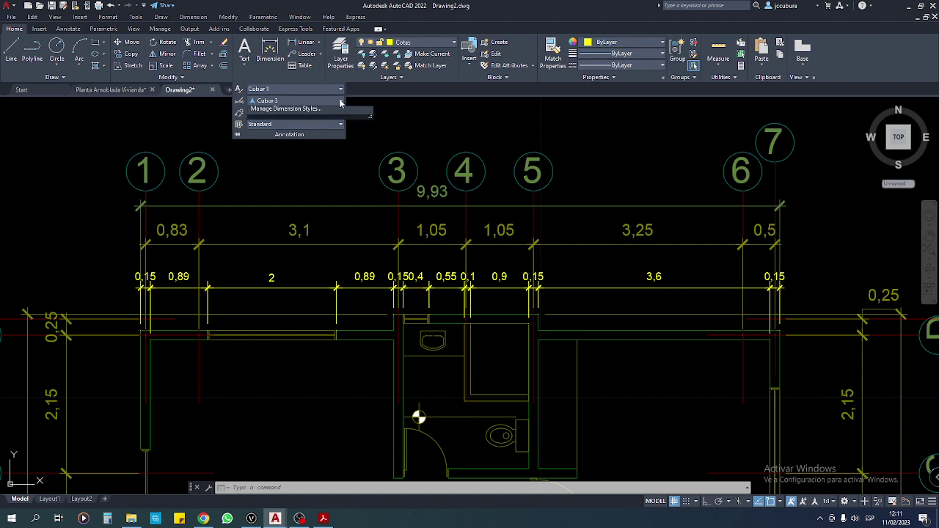
pyautogui.click(287, 212)
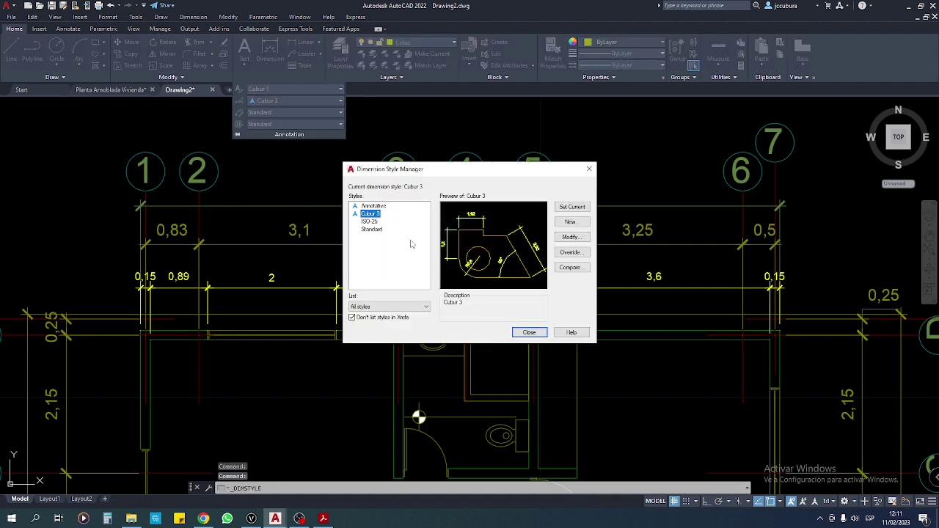
pyautogui.click(571, 237)
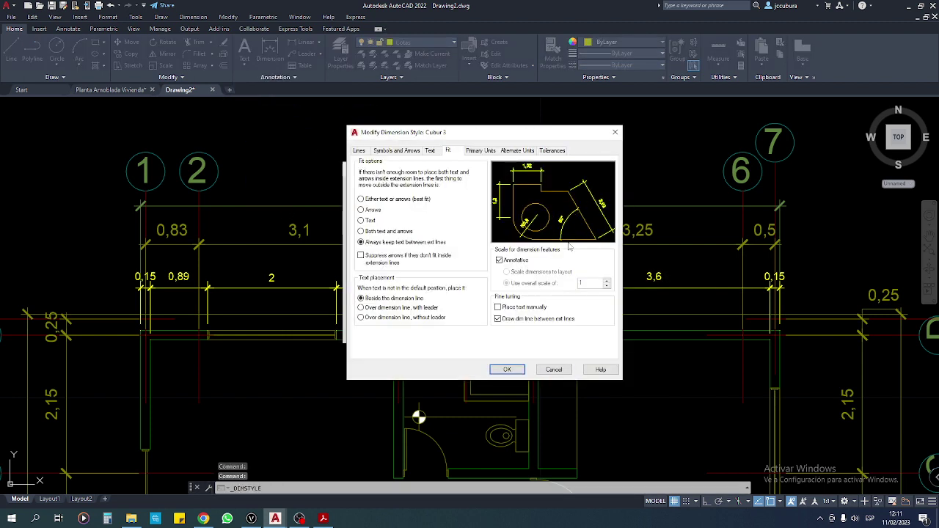
pyautogui.click(400, 151)
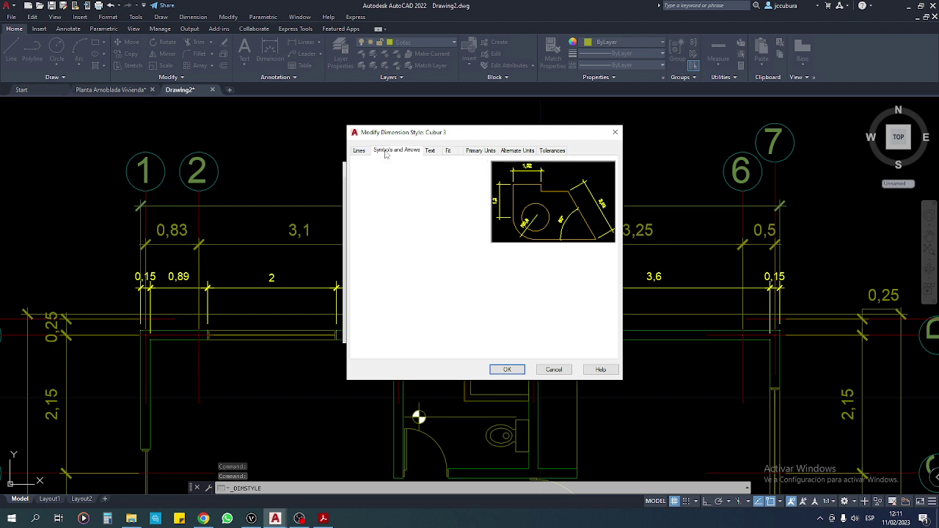
pyautogui.click(431, 151)
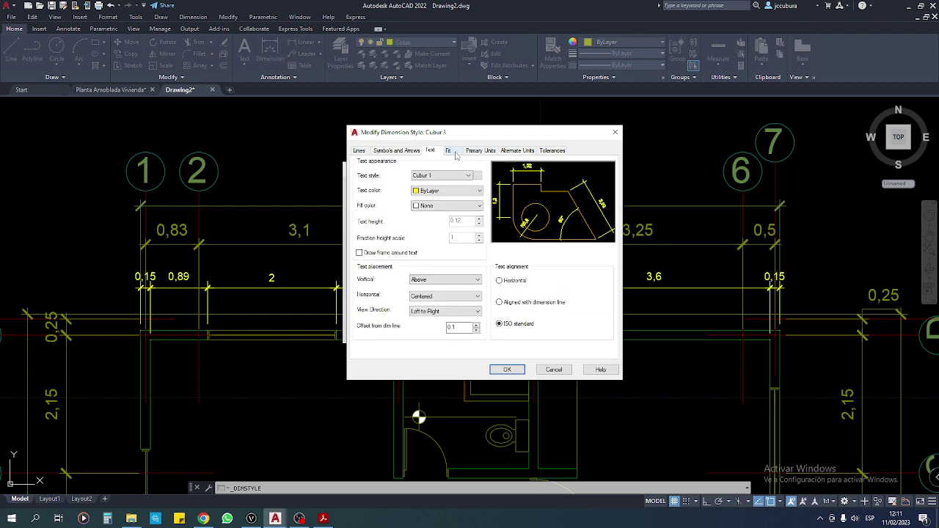
pyautogui.click(449, 152)
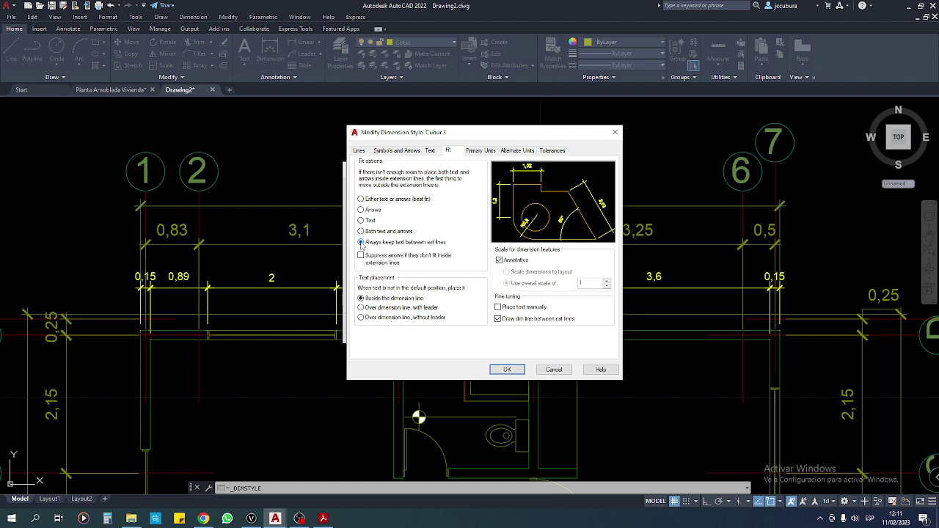
pyautogui.click(507, 371)
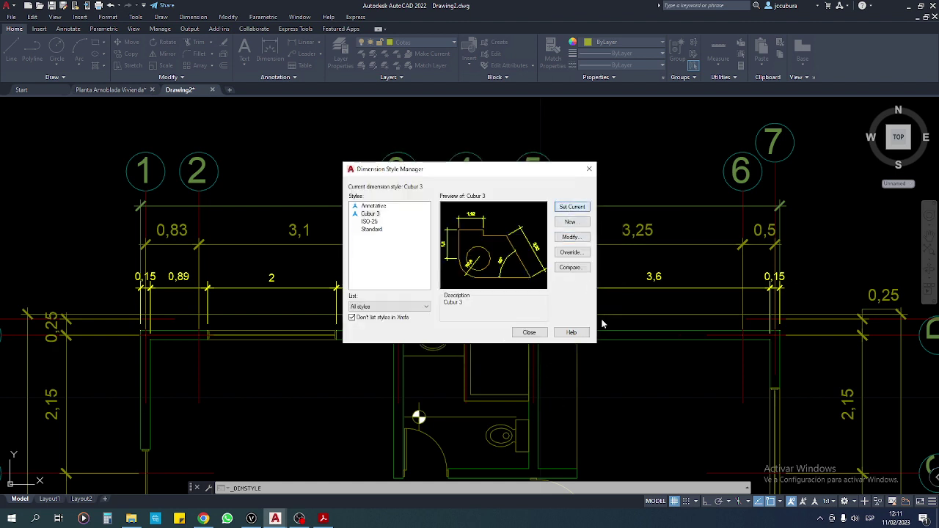
pyautogui.click(529, 334)
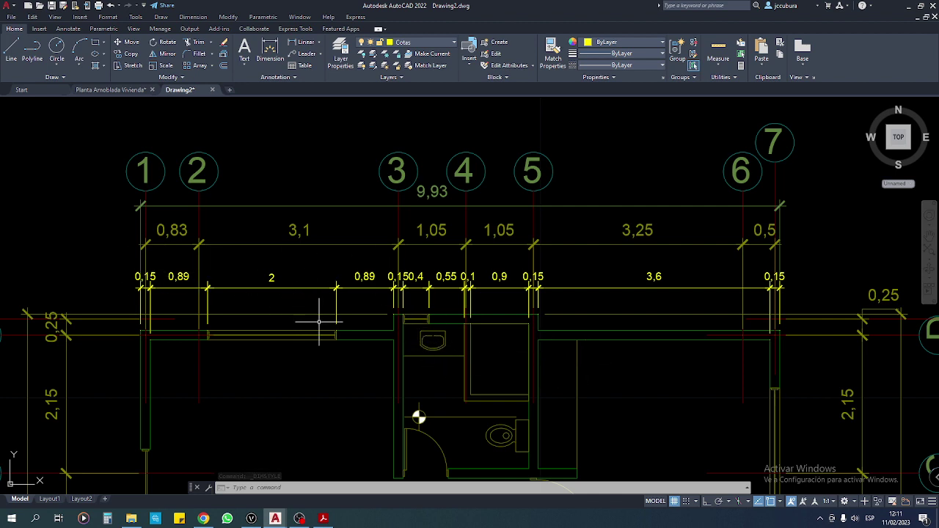
# Window-select the living-room fixture in Drawing2, then bring up the Planta Amoblada Vivienda plan
pyautogui.scroll(-1, 318, 324)
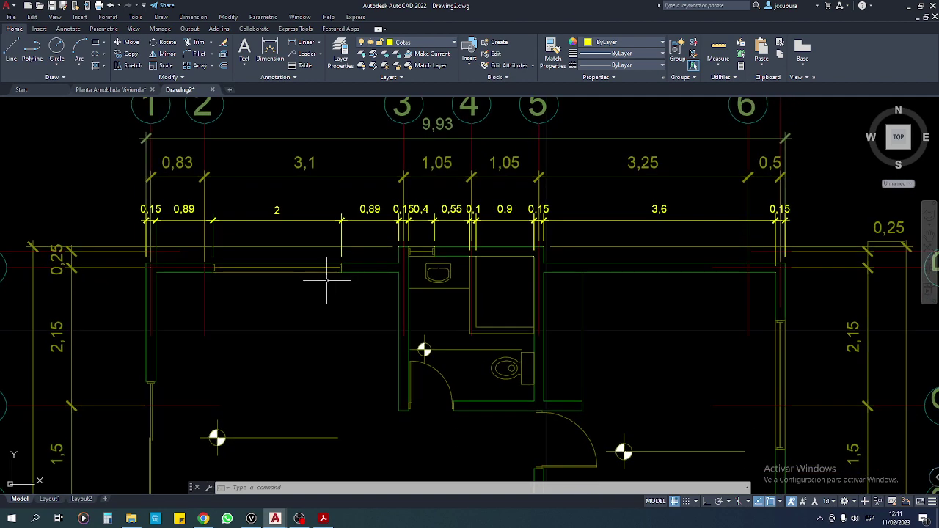
pyautogui.scroll(-3, 318, 324)
pyautogui.scroll(2, 320, 326)
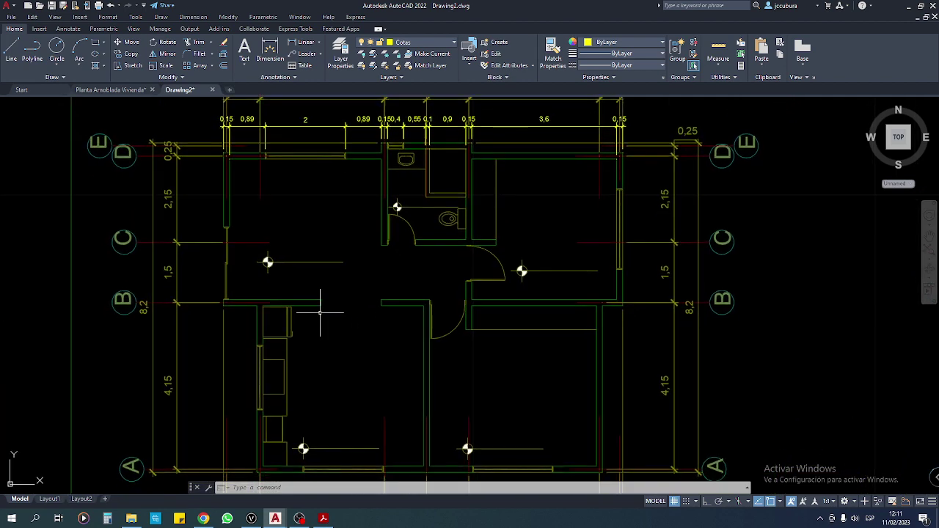
pyautogui.scroll(-2, 315, 308)
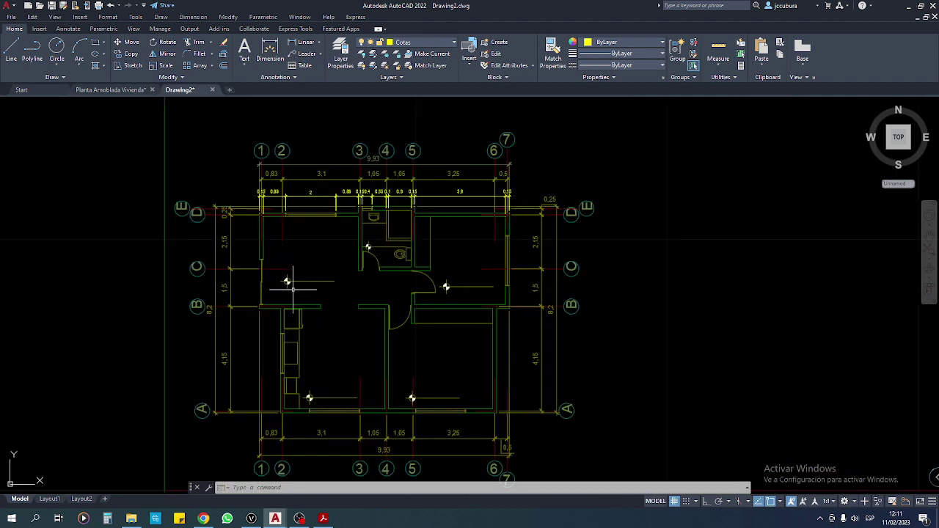
pyautogui.scroll(2, 287, 283)
pyautogui.click(277, 267)
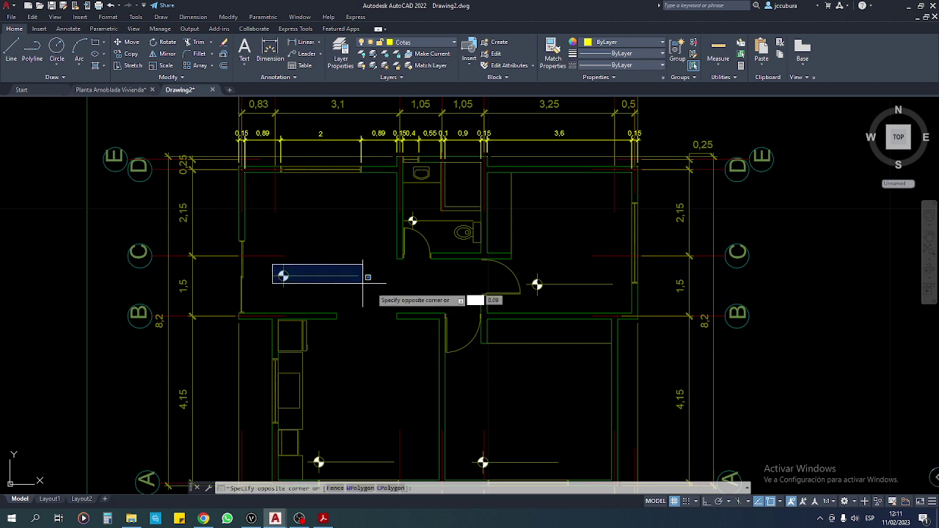
pyautogui.click(374, 287)
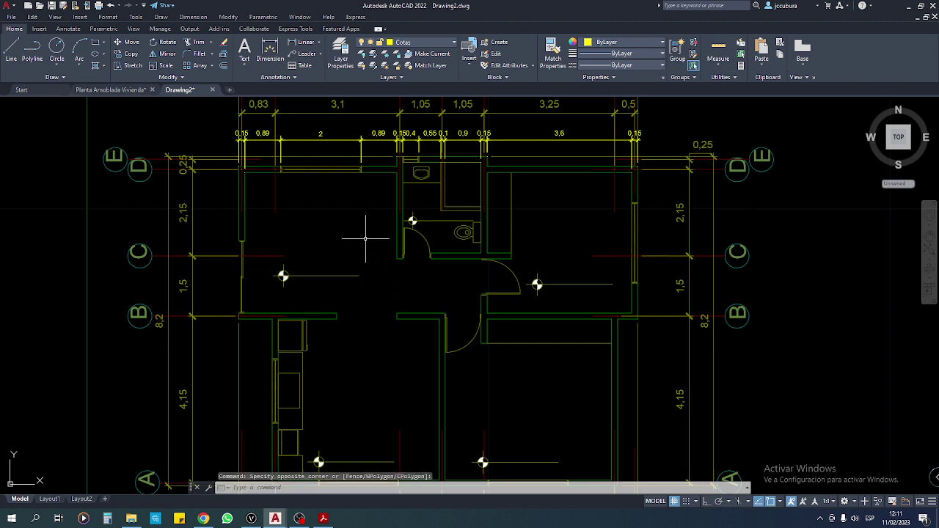
pyautogui.click(116, 91)
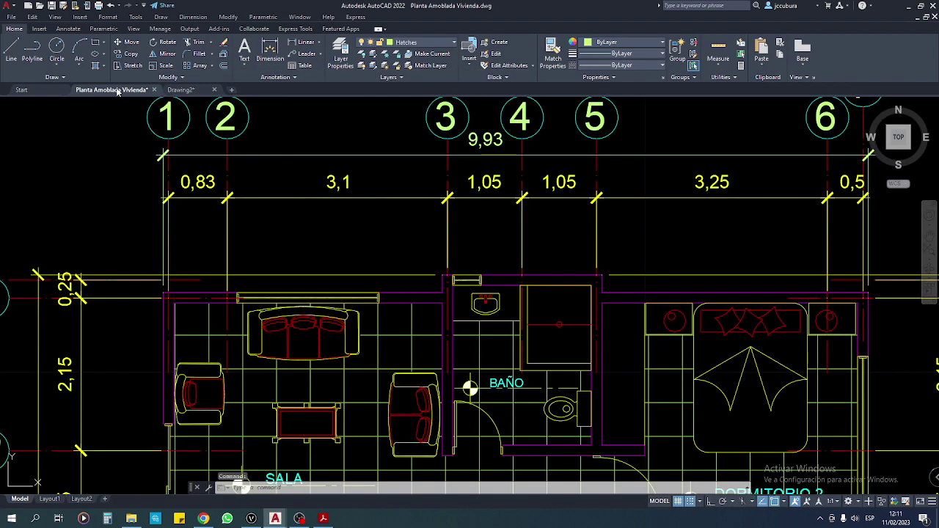
# Return to Drawing2 and review its layer list
pyautogui.scroll(-4, 365, 301)
pyautogui.scroll(5, 308, 323)
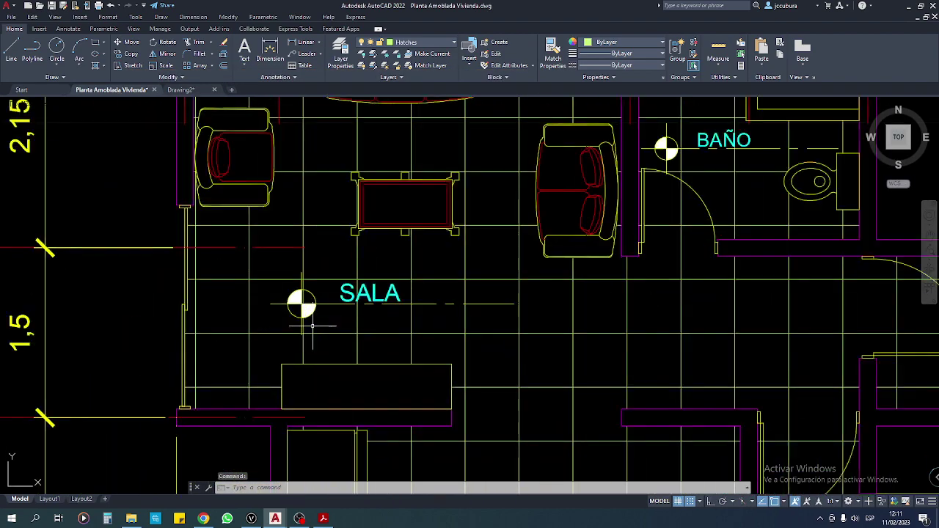
pyautogui.click(187, 90)
pyautogui.scroll(2, 329, 235)
pyautogui.scroll(1, 323, 221)
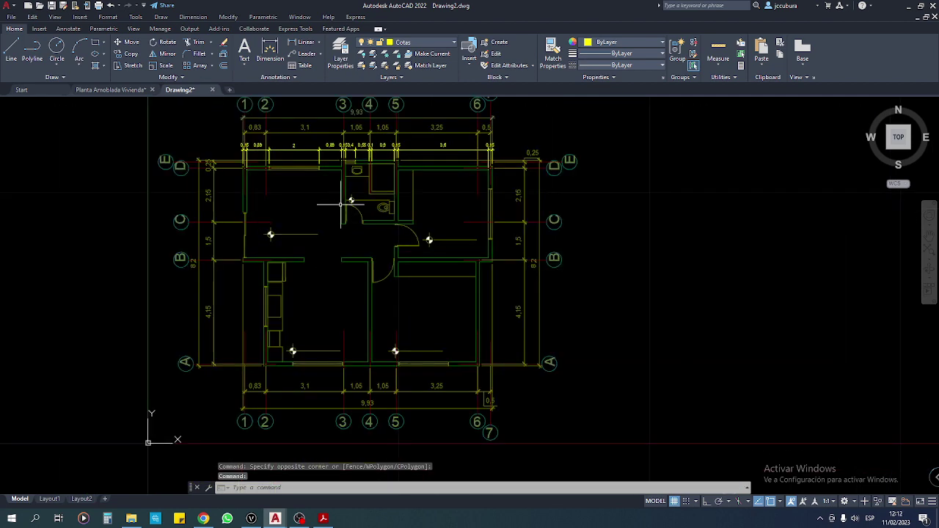
pyautogui.click(345, 54)
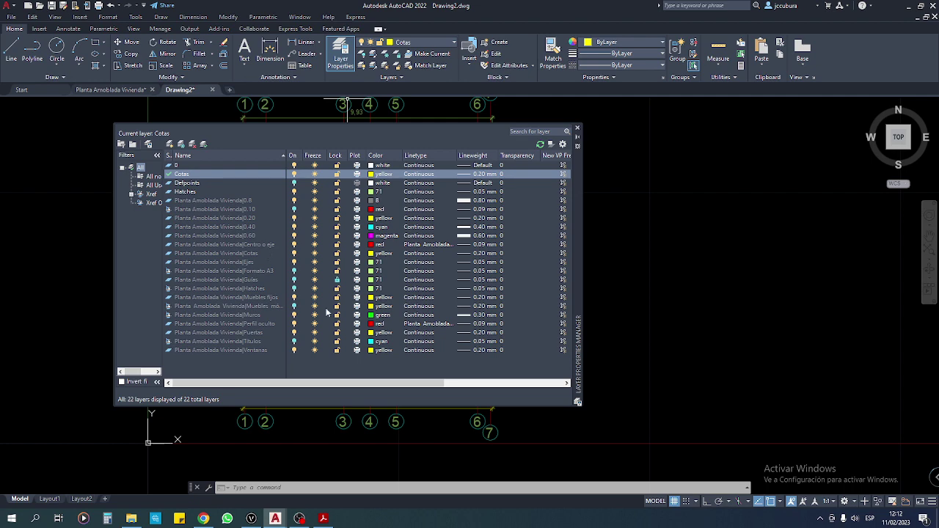
pyautogui.click(577, 128)
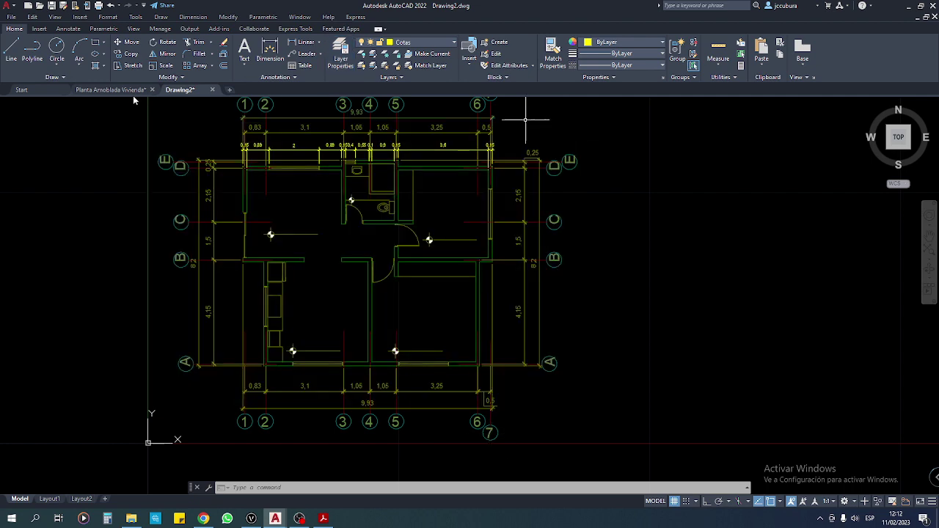
# Select the SALA label in the furnished plan, then recheck Drawing2's layer list
pyautogui.click(113, 90)
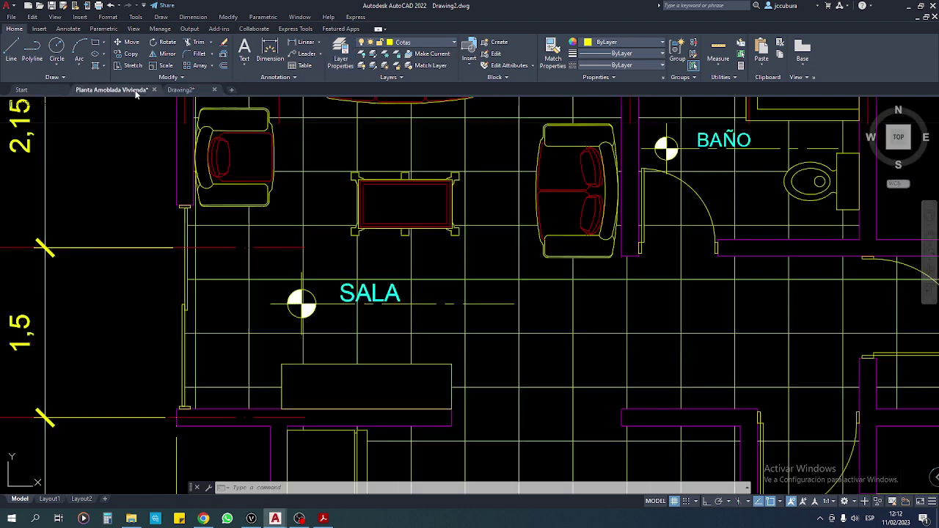
pyautogui.click(330, 303)
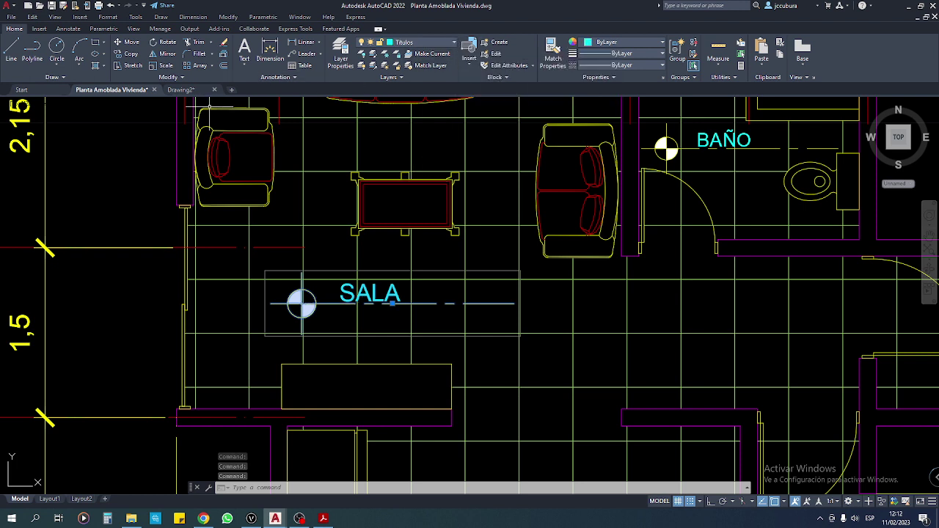
pyautogui.click(180, 89)
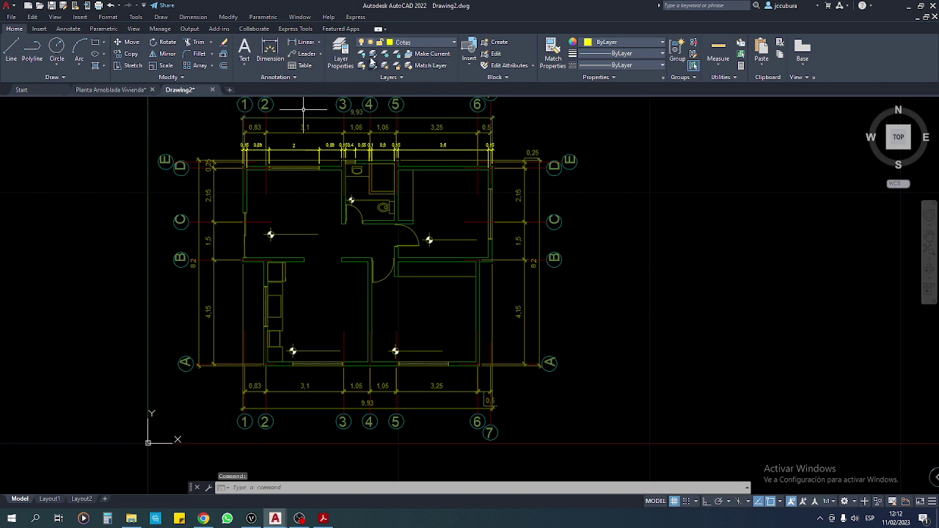
pyautogui.click(340, 55)
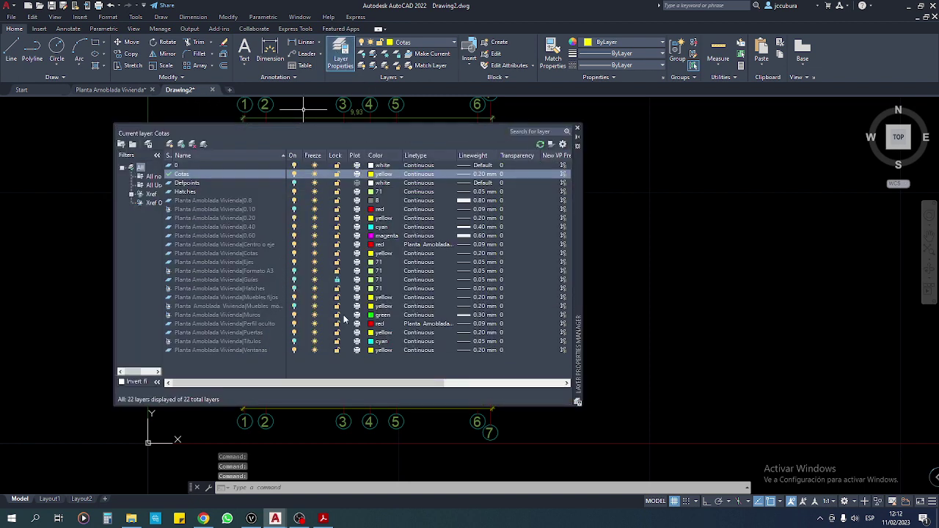
pyautogui.click(577, 128)
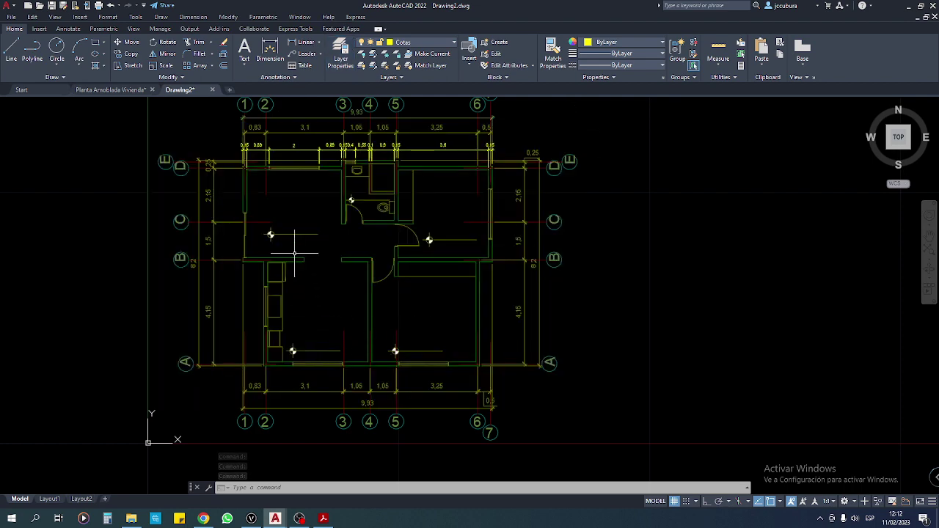
pyautogui.scroll(6, 270, 216)
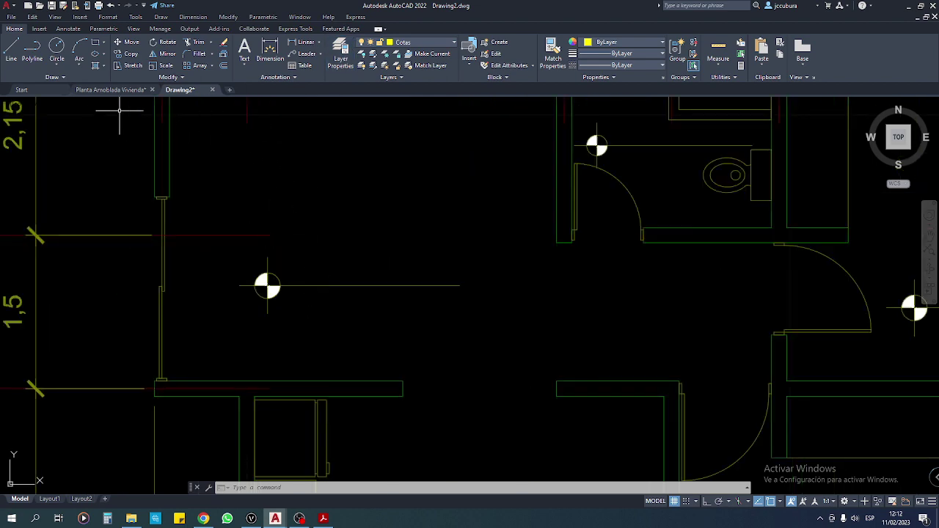
# Identify the furnished plan's SALA label as a group of a block and text, then select the text
pyautogui.click(109, 91)
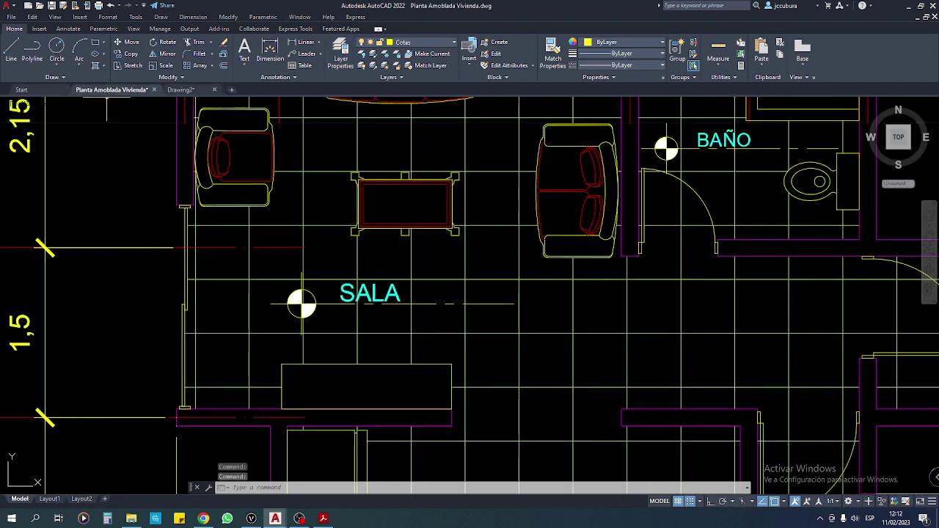
pyautogui.click(345, 306)
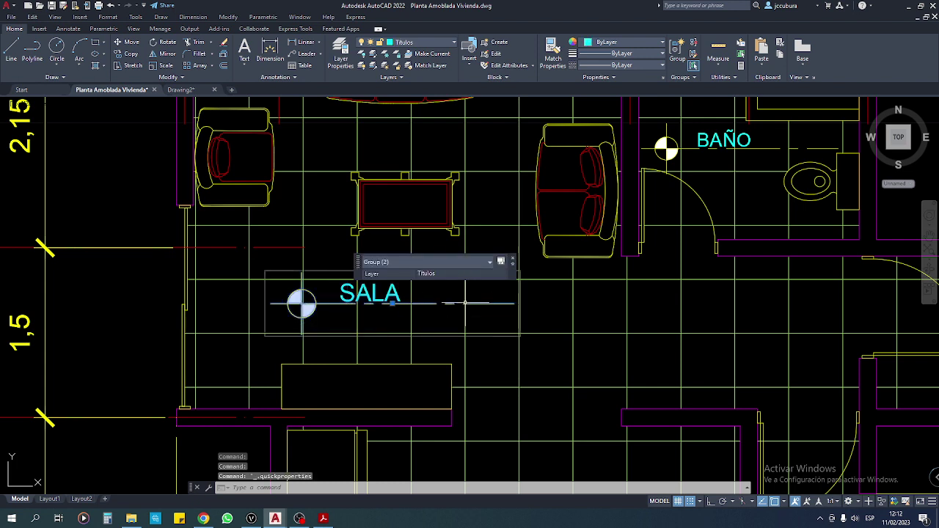
pyautogui.click(490, 263)
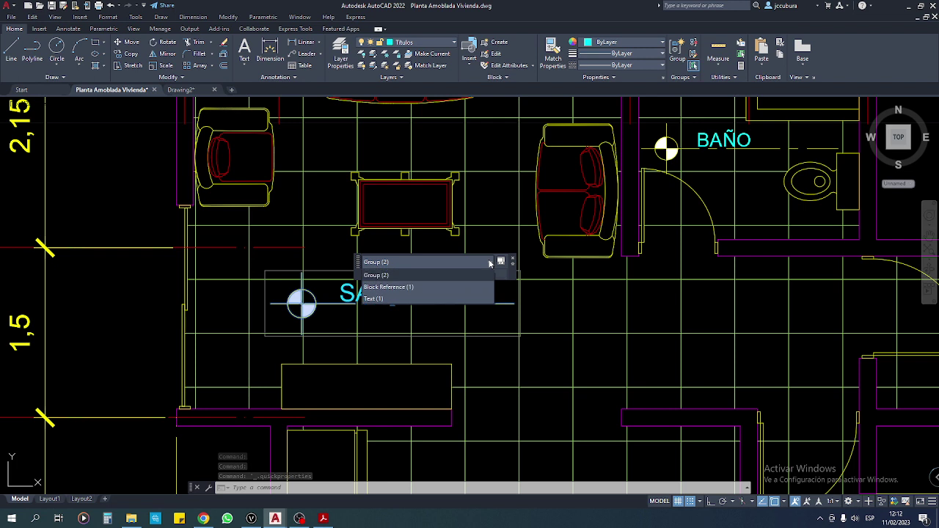
pyautogui.click(404, 288)
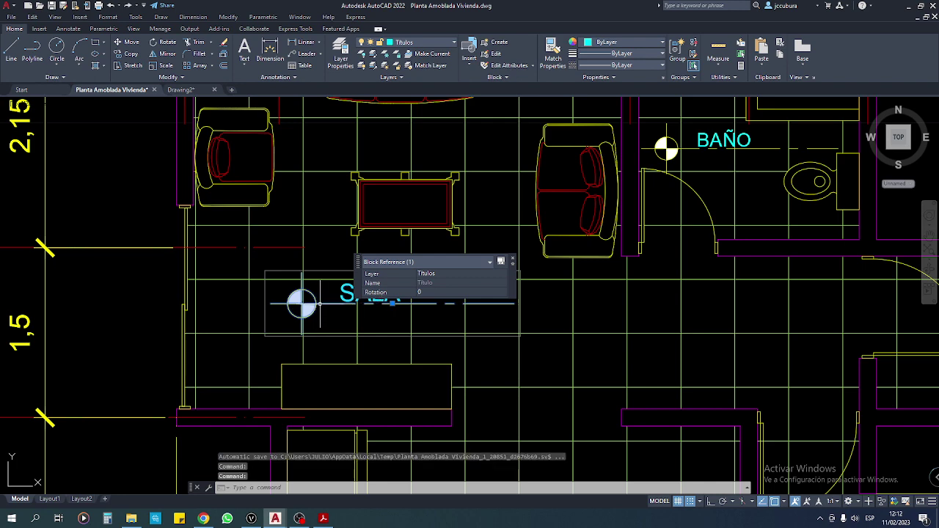
pyautogui.click(320, 303)
pyautogui.scroll(-3, 323, 304)
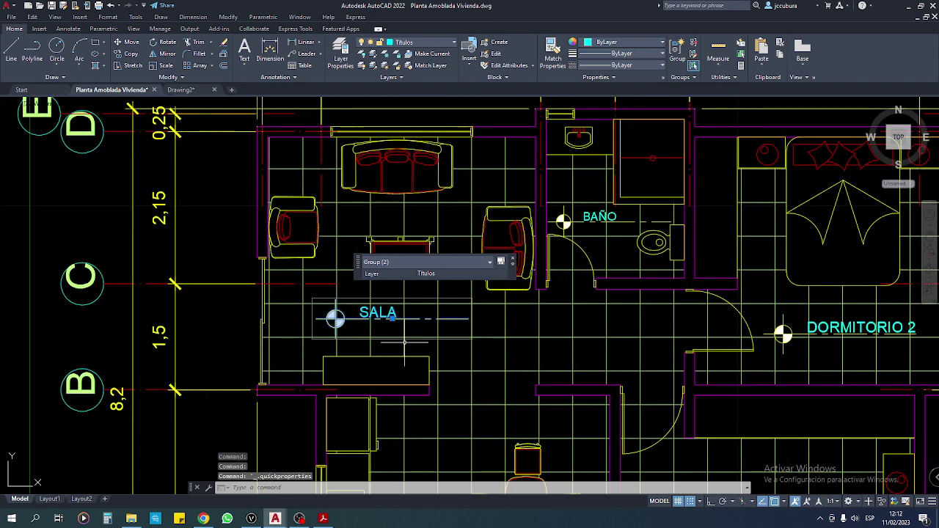
pyautogui.press('Escape')
pyautogui.click(402, 317)
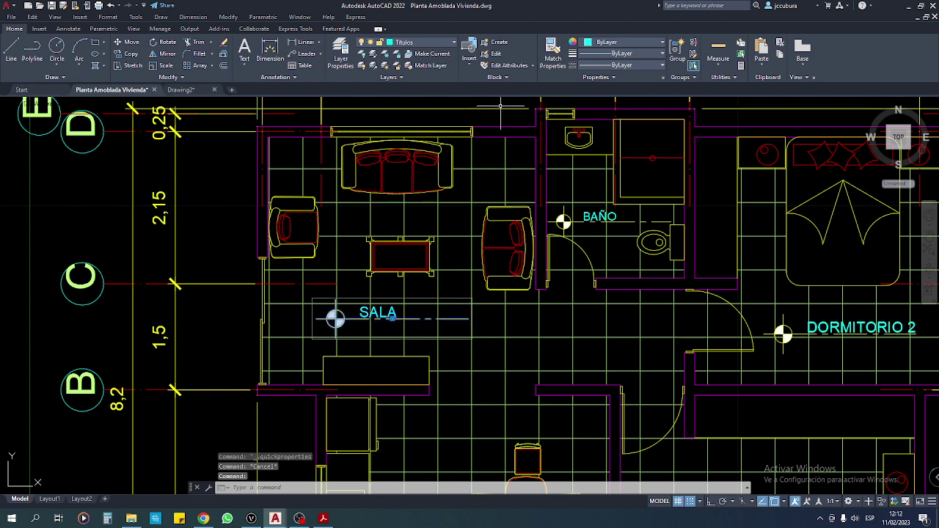
# Create a new layer named Nombre ambientes in the furnished plan
pyautogui.click(340, 58)
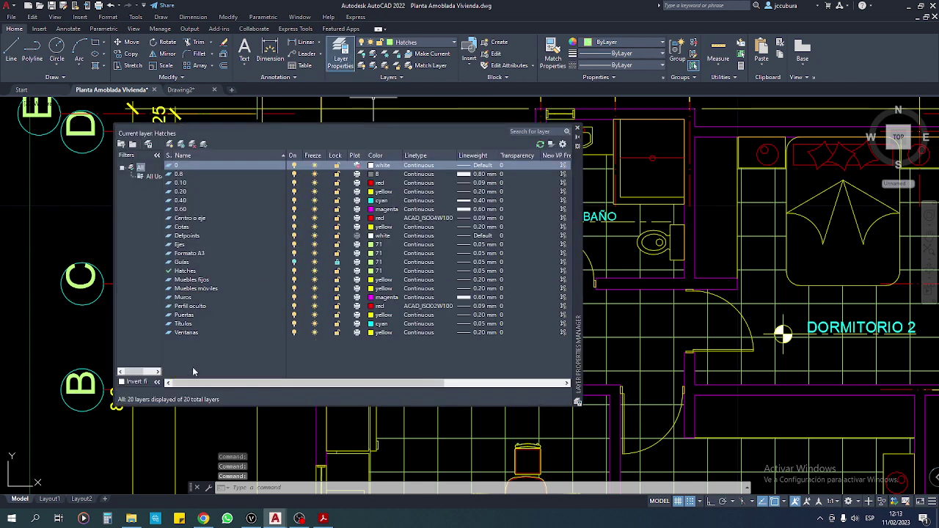
pyautogui.click(170, 143)
pyautogui.write('Nombre ambientes')
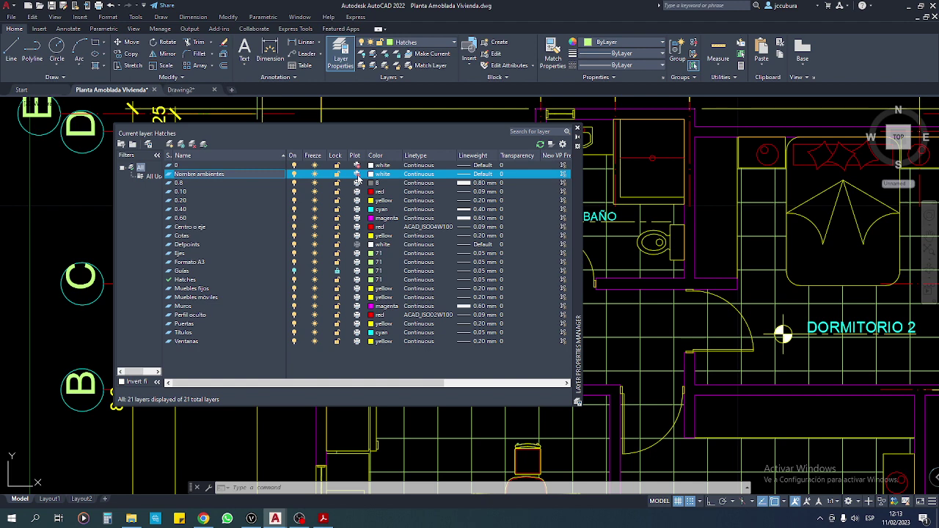
pyautogui.press('Return')
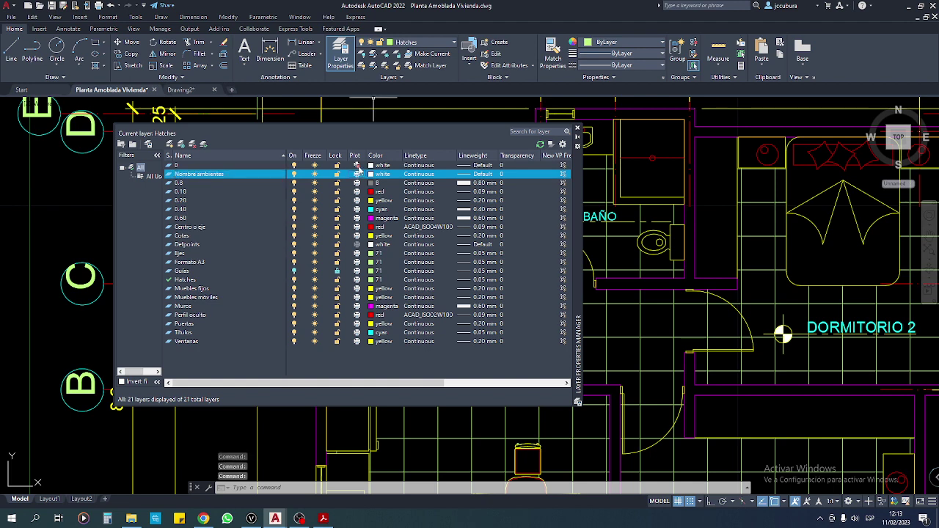
pyautogui.click(204, 168)
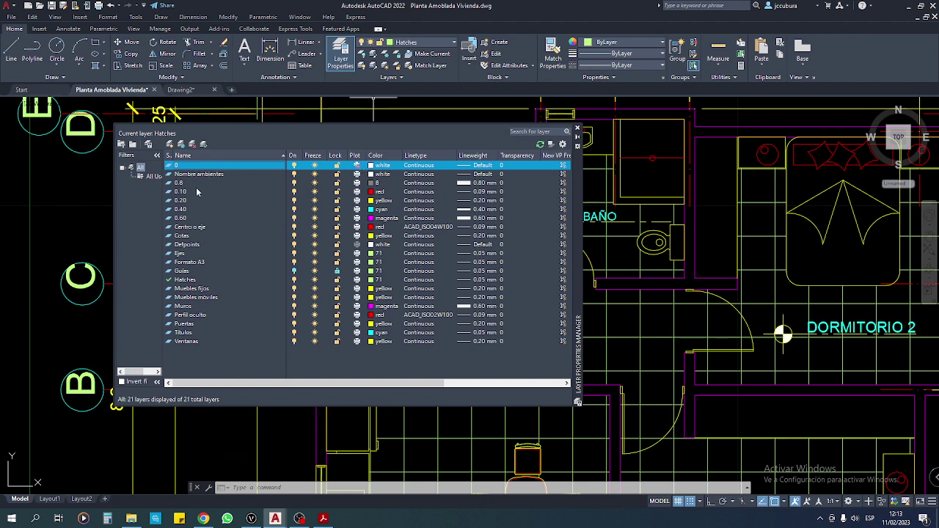
pyautogui.click(205, 176)
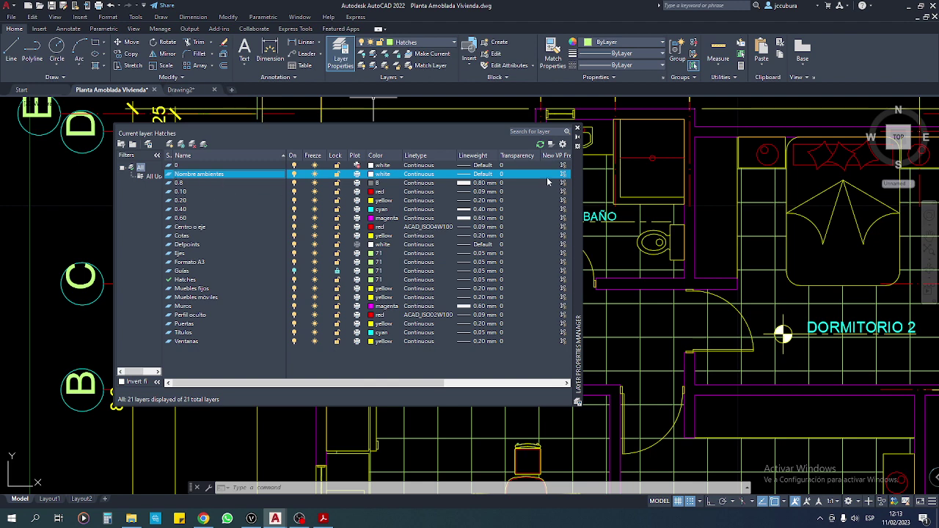
pyautogui.click(577, 130)
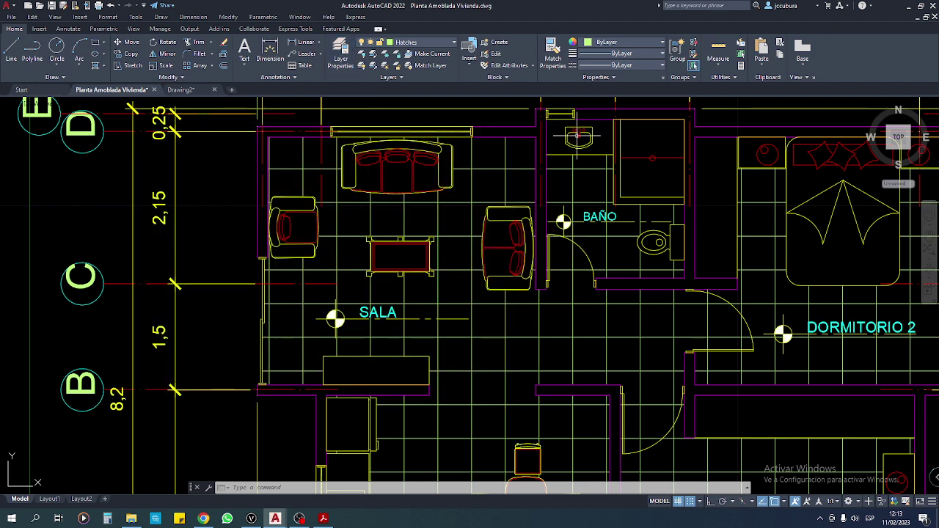
# Move the SALA room name text onto the Nombre ambientes layer
pyautogui.click(335, 318)
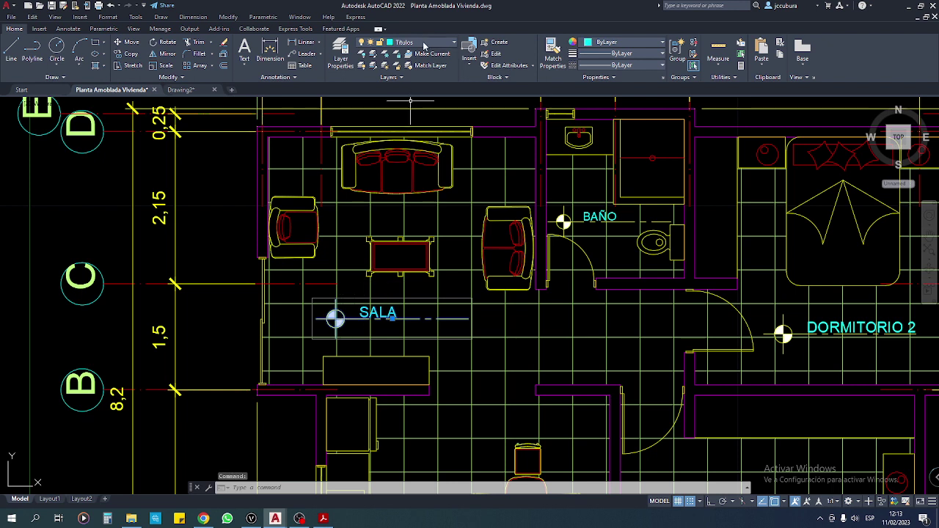
pyautogui.click(424, 44)
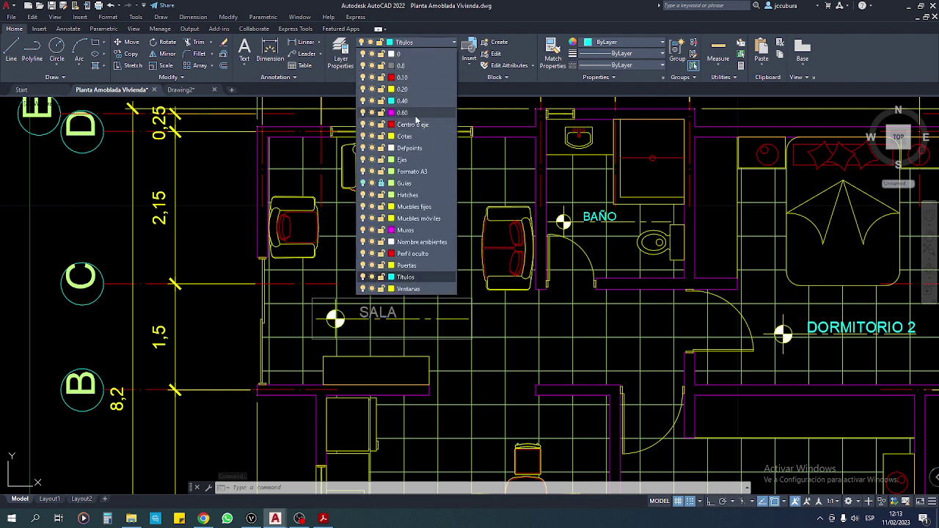
pyautogui.click(423, 247)
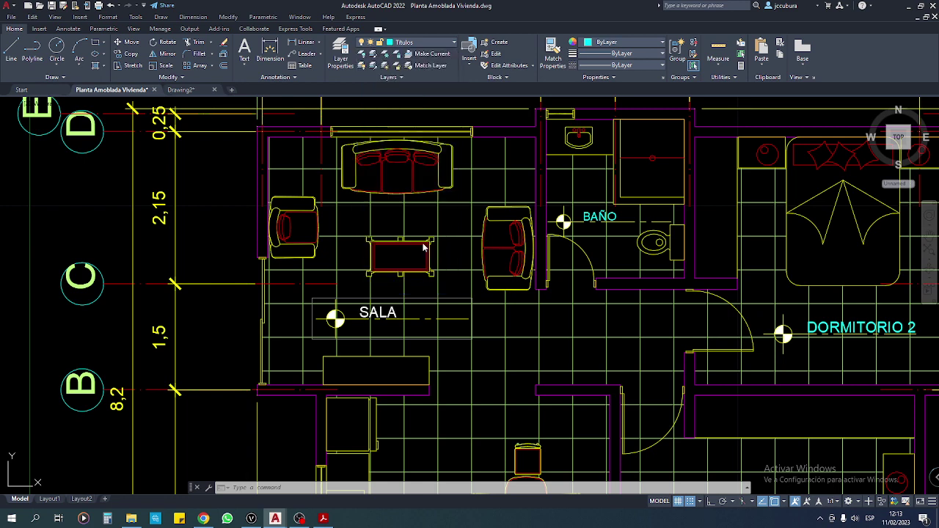
pyautogui.press('Escape')
# Save the furnished plan and return to Drawing2
pyautogui.moveTo(435, 320); pyautogui.dragTo(396, 323, button='middle')
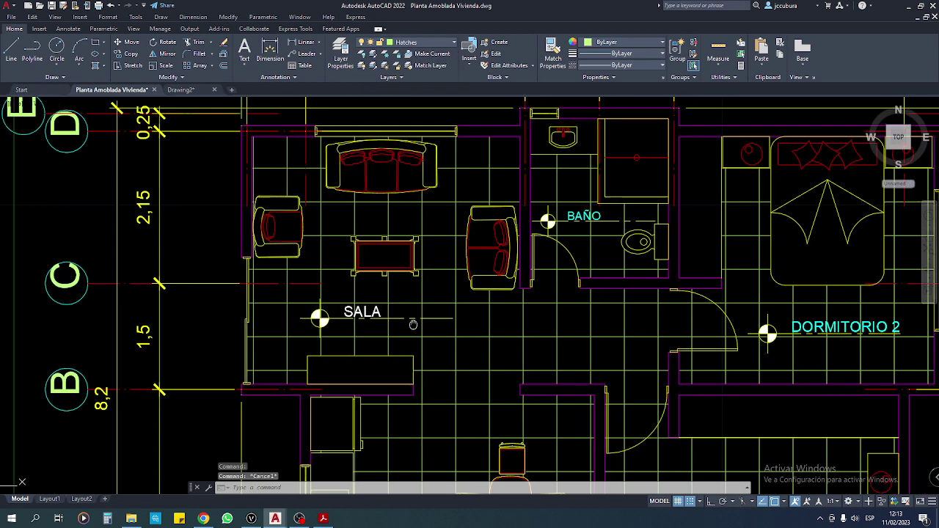
pyautogui.hotkey('ctrl', 's')
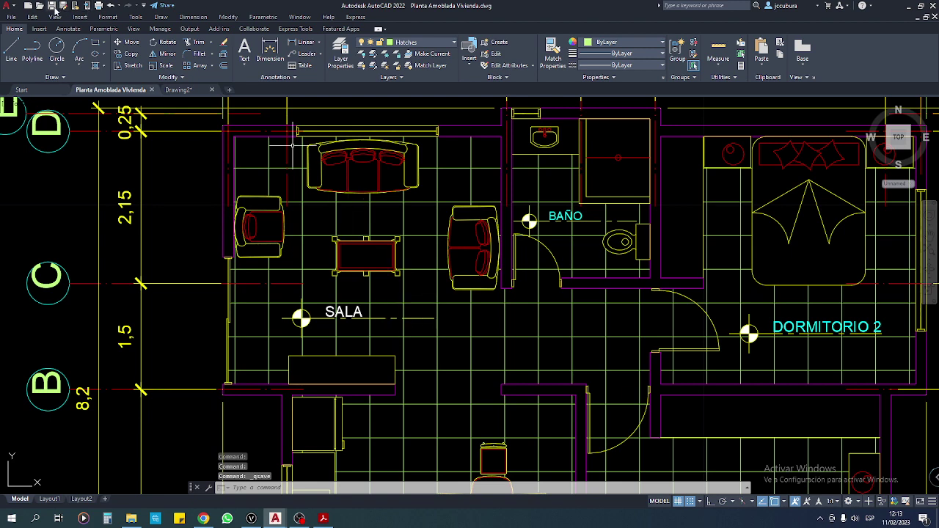
pyautogui.click(193, 89)
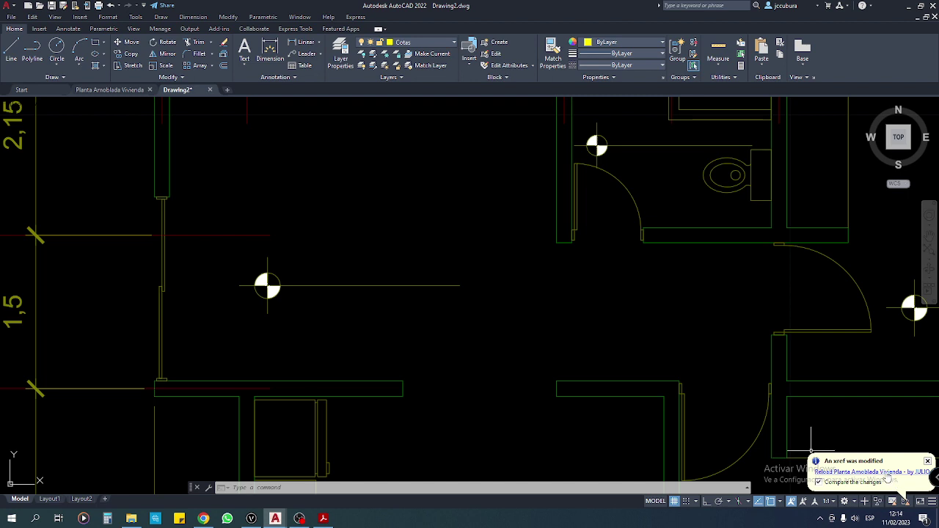
# Reload the modified Planta Amoblada Vivienda xref, review the comparison, and select the xref
pyautogui.click(888, 476)
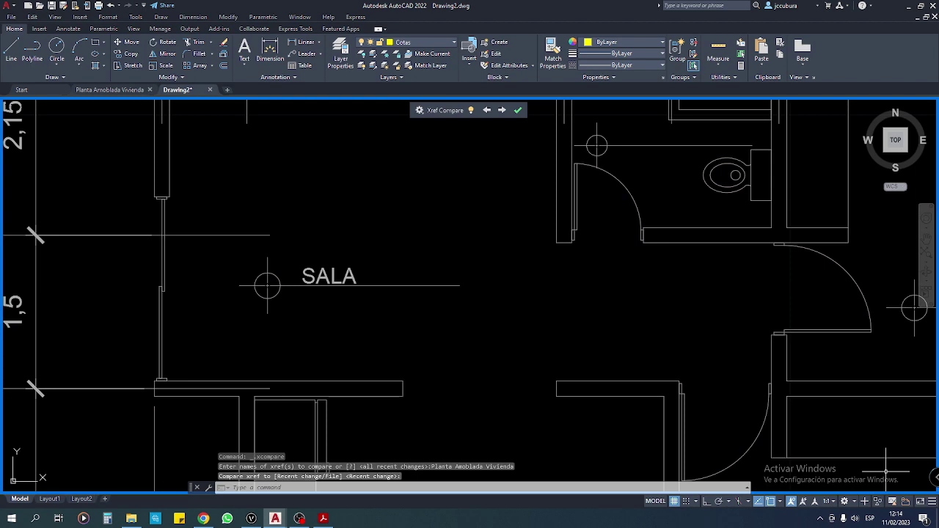
pyautogui.scroll(-5, 382, 339)
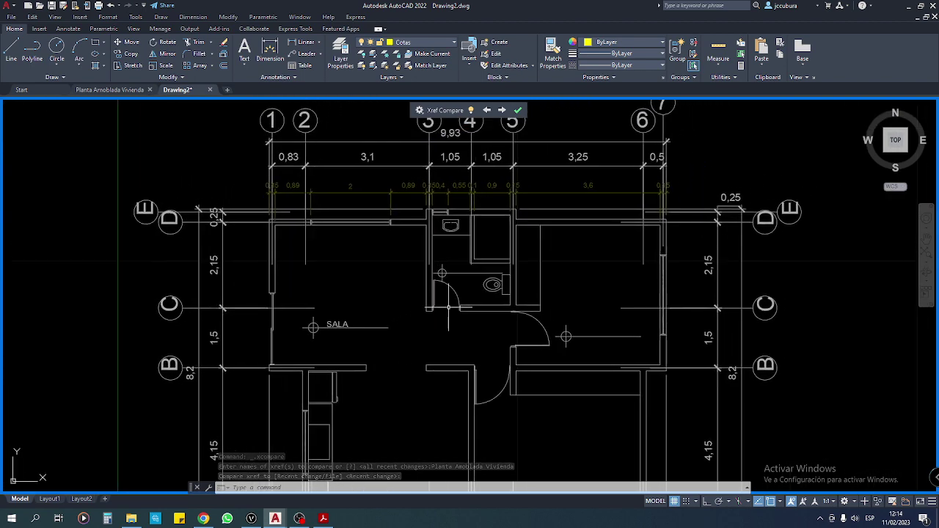
pyautogui.click(518, 109)
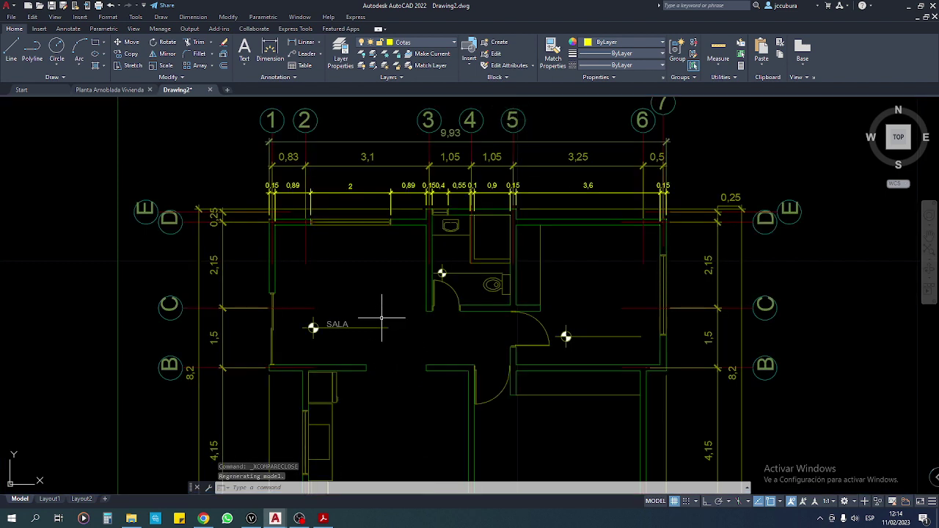
pyautogui.scroll(2, 382, 319)
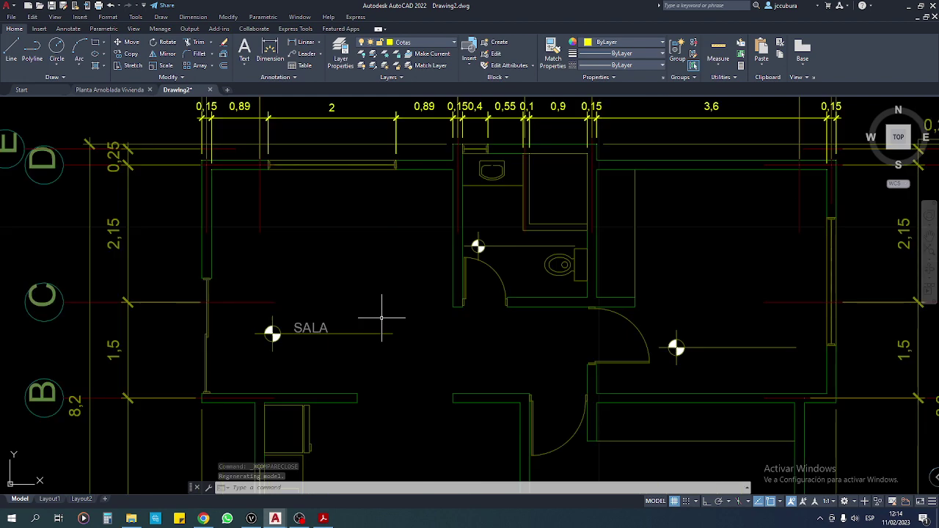
pyautogui.click(453, 279)
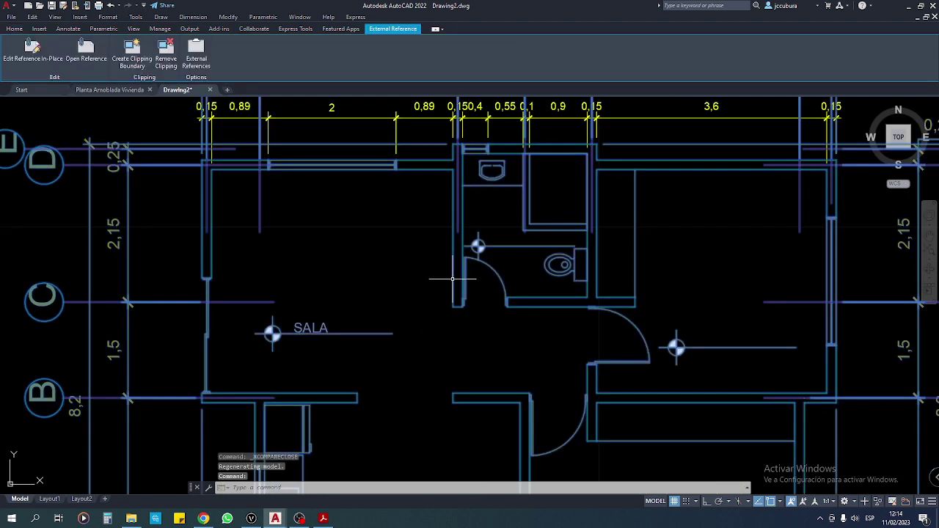
# Turn off the xref's Nombre ambientes layer so SALA is hidden in Drawing2
pyautogui.click(16, 30)
pyautogui.click(342, 53)
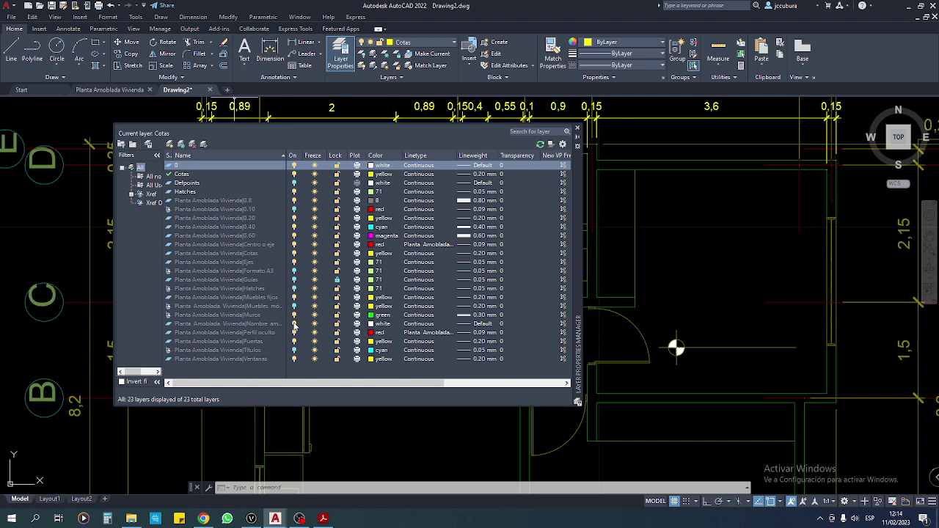
pyautogui.click(294, 325)
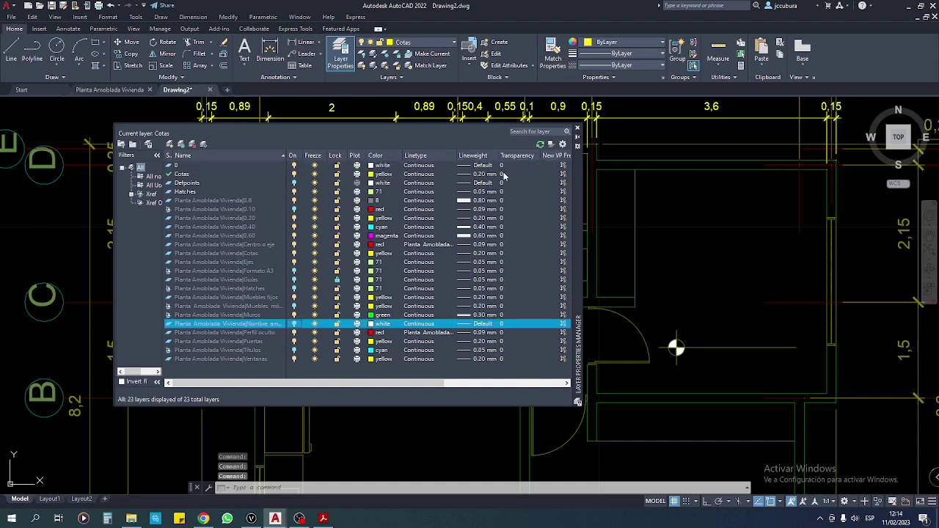
pyautogui.click(577, 129)
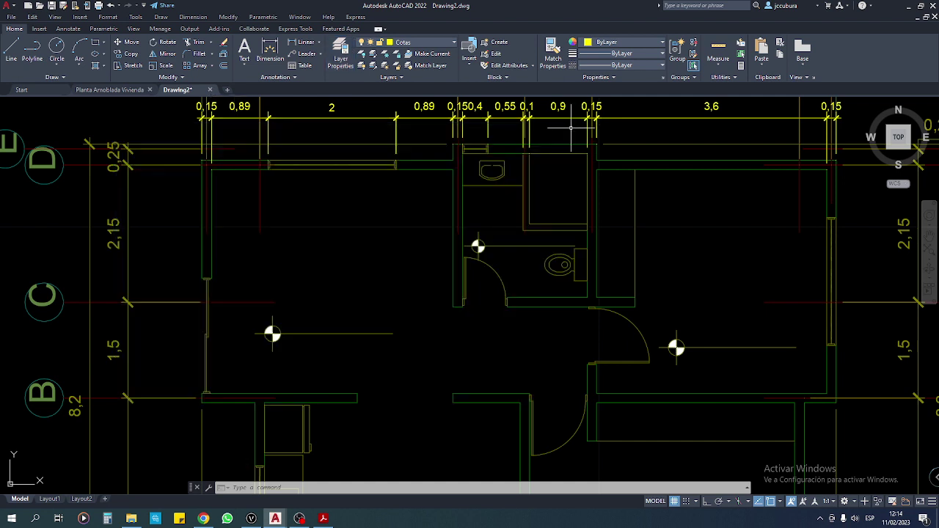
# Switch to the Planta Amoblada Vivienda drawing
pyautogui.scroll(-2, 374, 348)
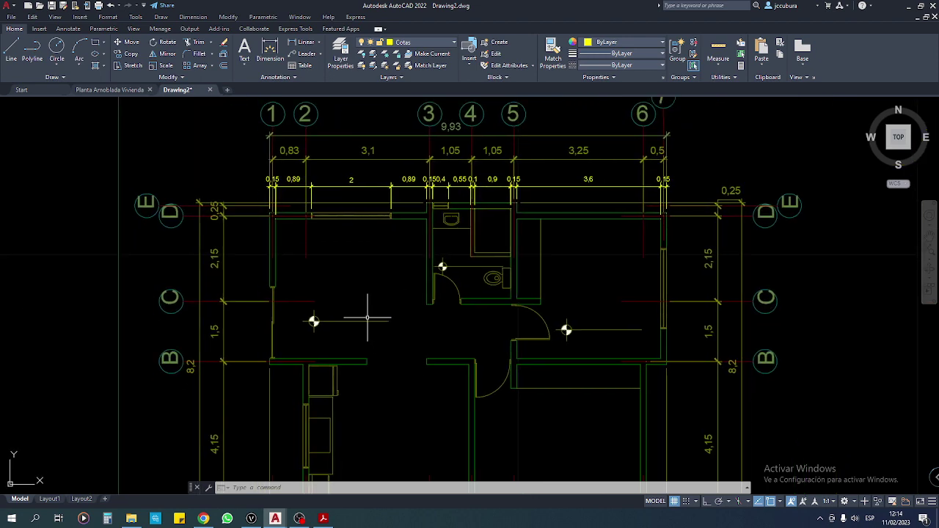
pyautogui.click(110, 90)
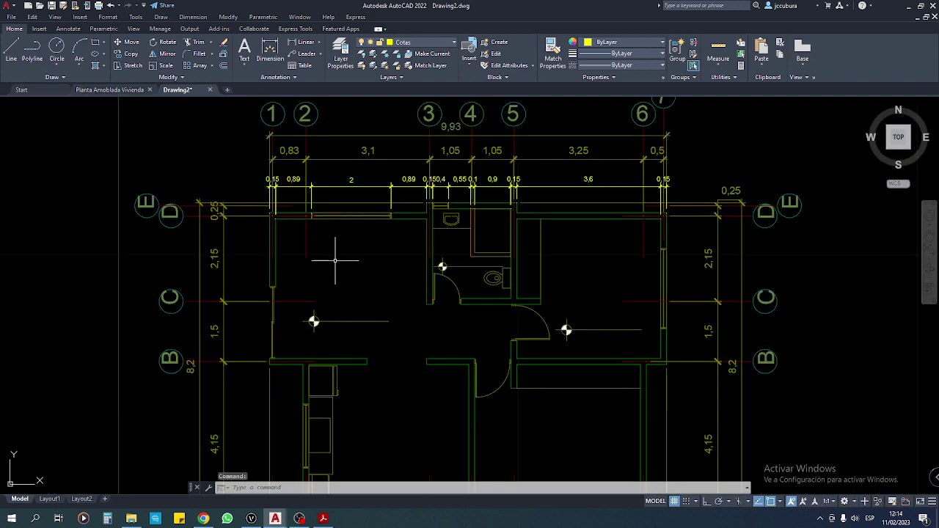
pyautogui.click(115, 89)
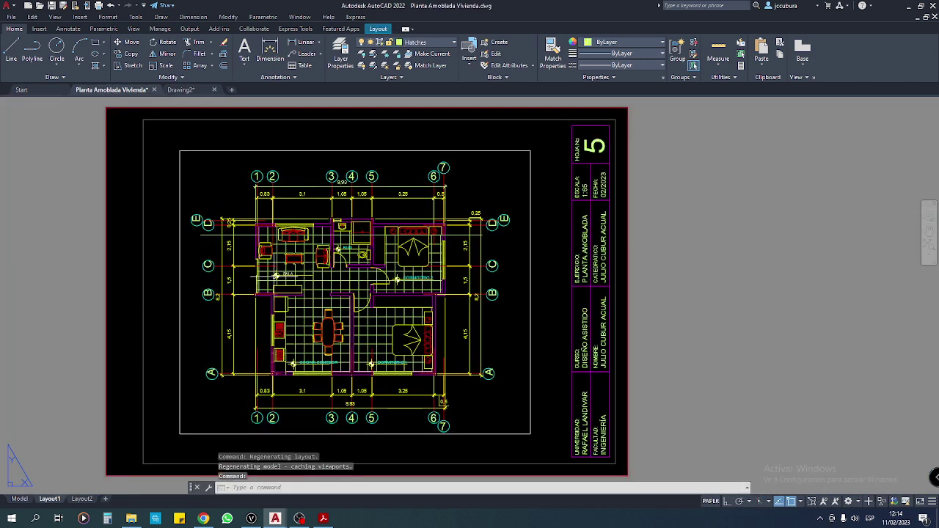
# Enter the Planta Amoblada Vivienda plan's model space and zoom in on the grid axes
pyautogui.scroll(2, 252, 263)
pyautogui.moveTo(226, 148); pyautogui.dragTo(261, 215, button='middle')
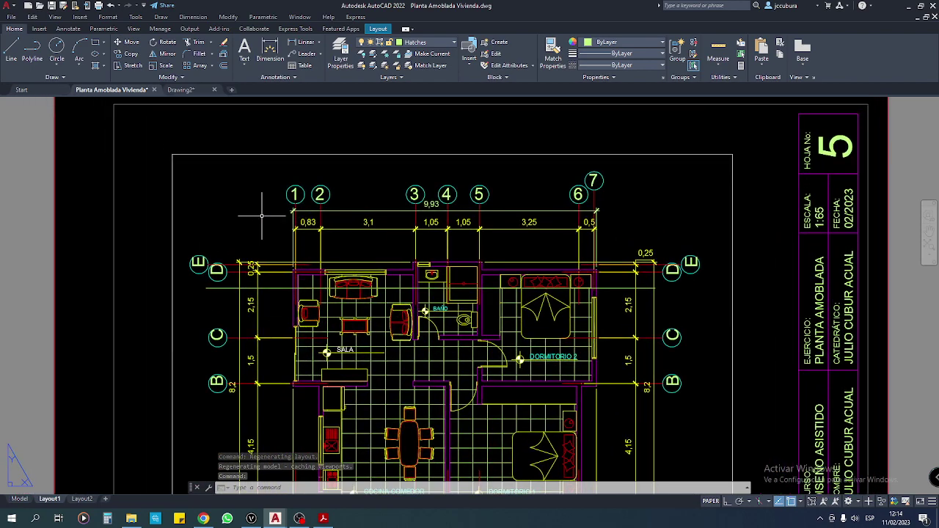
pyautogui.click(20, 499)
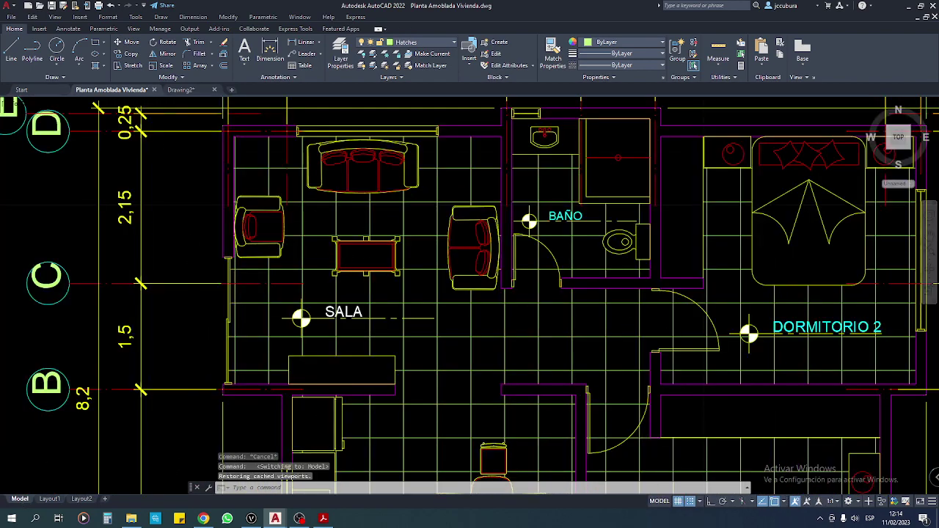
pyautogui.scroll(-3, 324, 176)
pyautogui.scroll(2, 325, 177)
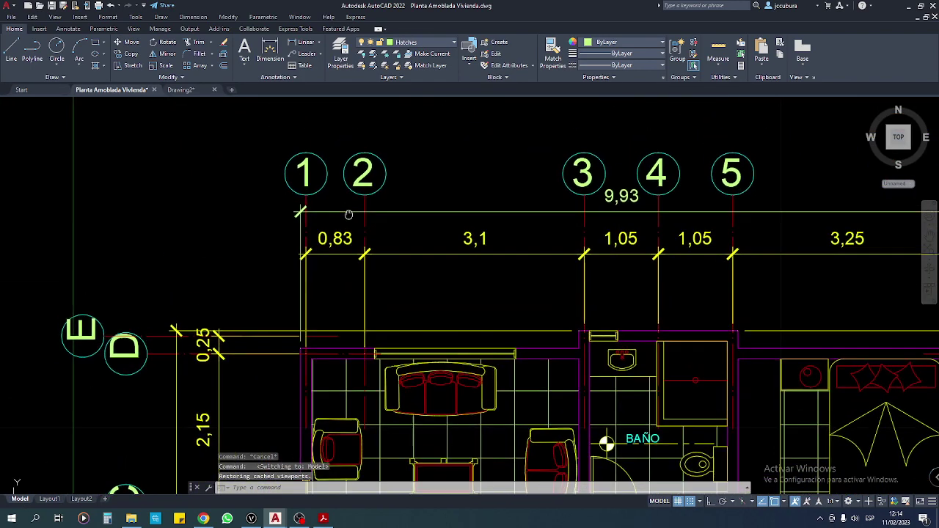
# Erase axis bubble 1 with its gridline, then save the furnished plan
pyautogui.click(325, 176)
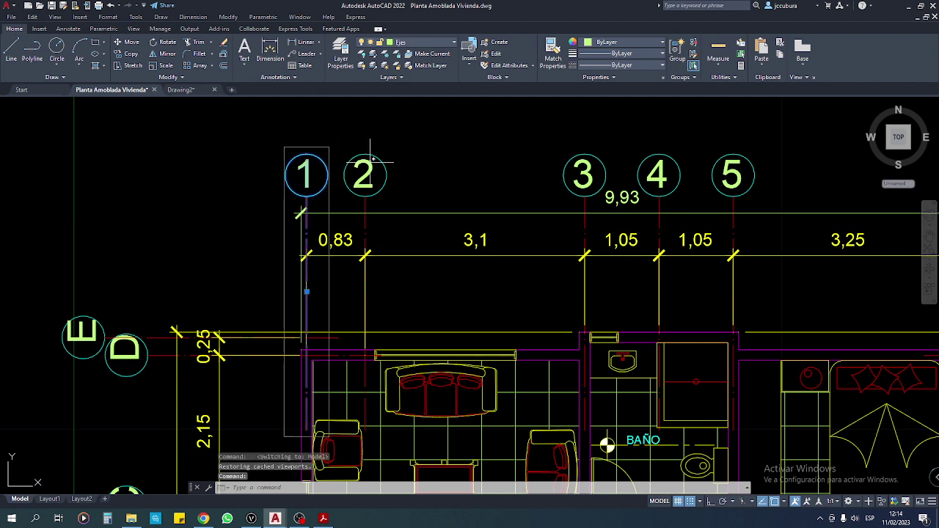
pyautogui.press('Delete')
pyautogui.press('Escape')
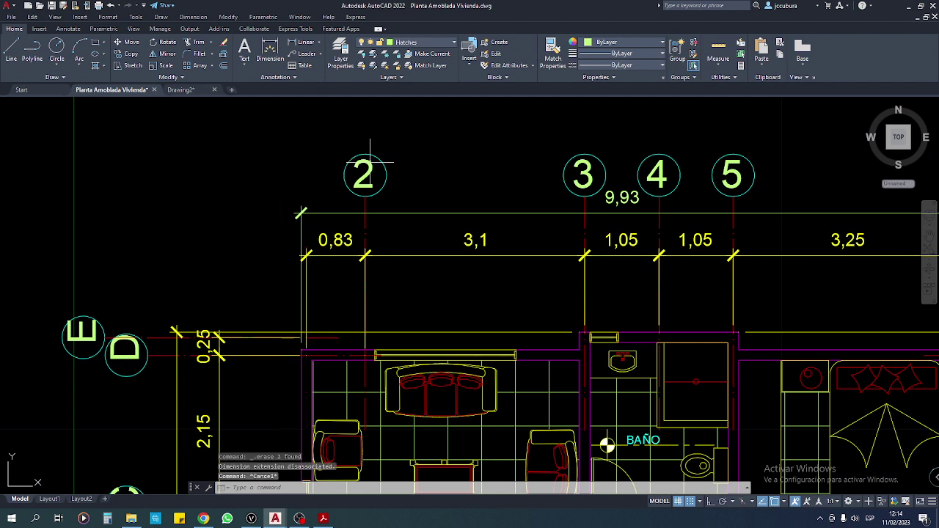
pyautogui.press('Escape')
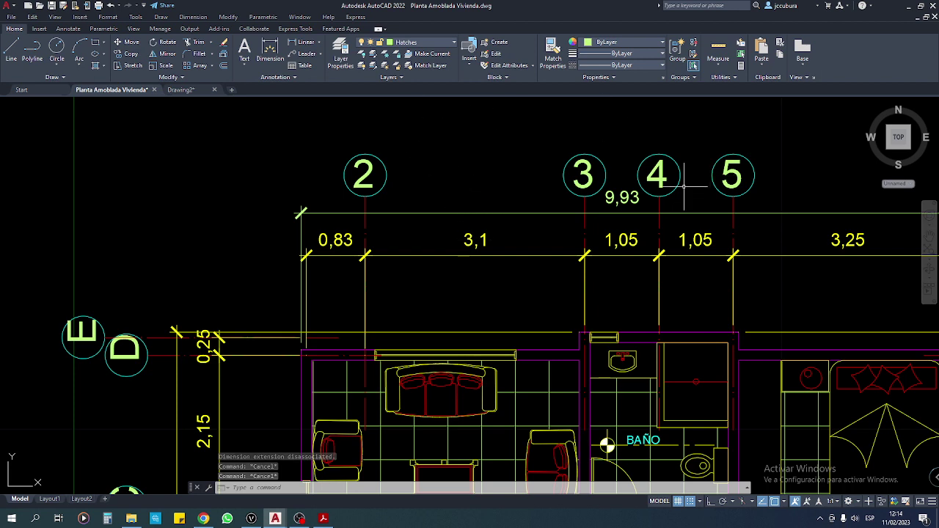
pyautogui.hotkey('ctrl', 's')
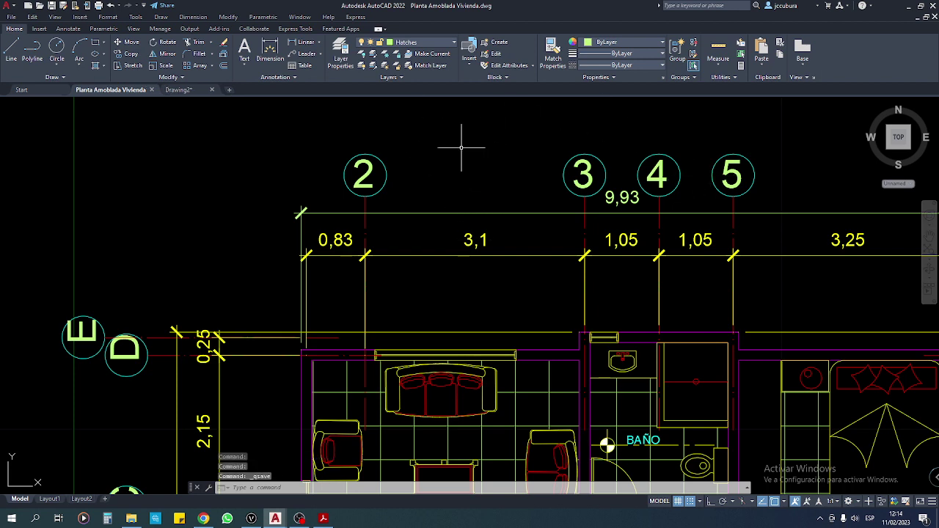
pyautogui.click(181, 90)
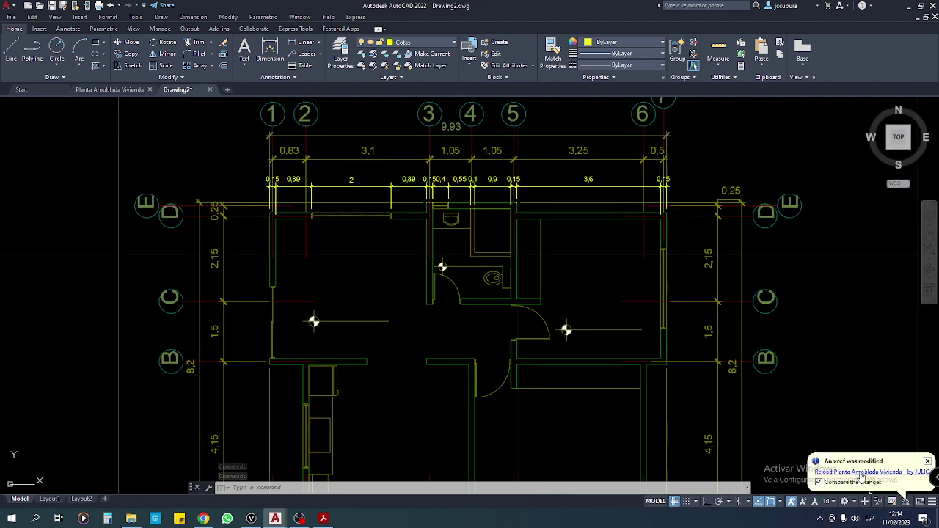
# Reload the modified furnished-plan xref in Drawing2, review the Xref Compare result, and close it
pyautogui.click(862, 473)
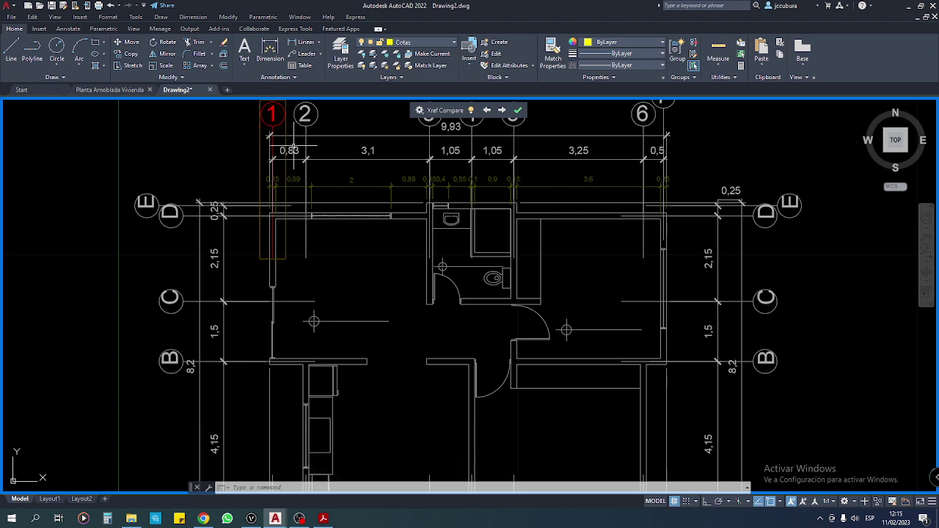
pyautogui.click(519, 110)
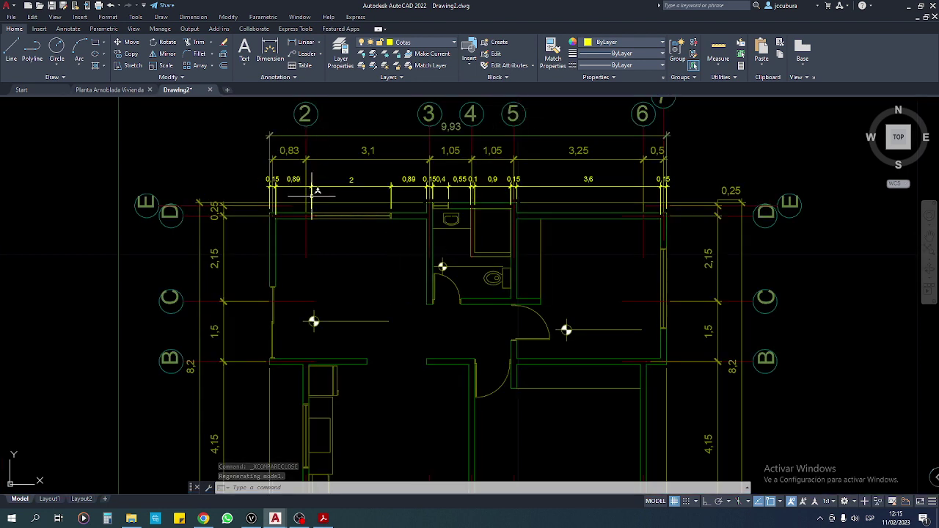
pyautogui.click(89, 89)
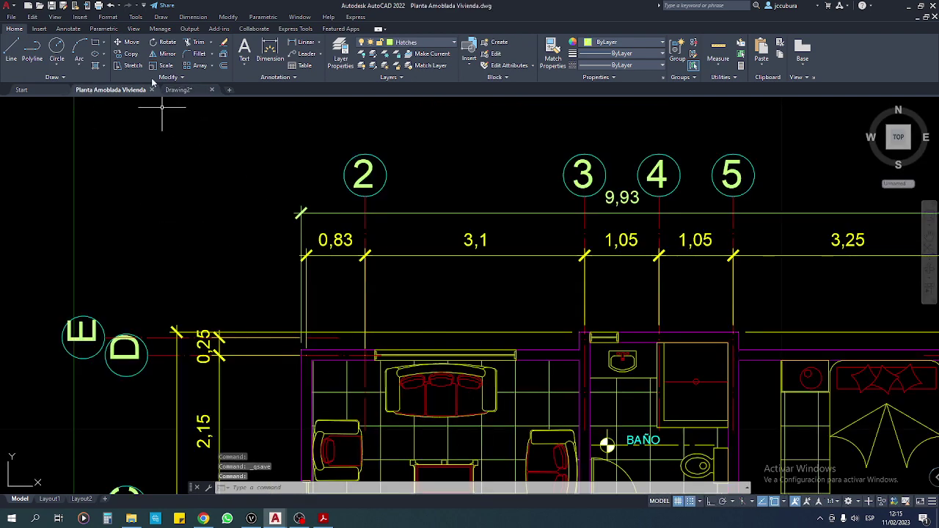
pyautogui.click(177, 89)
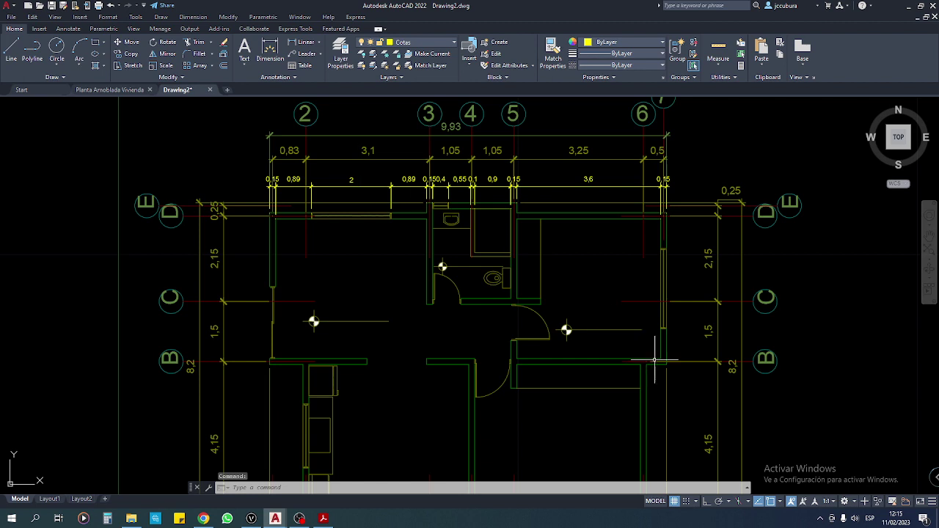
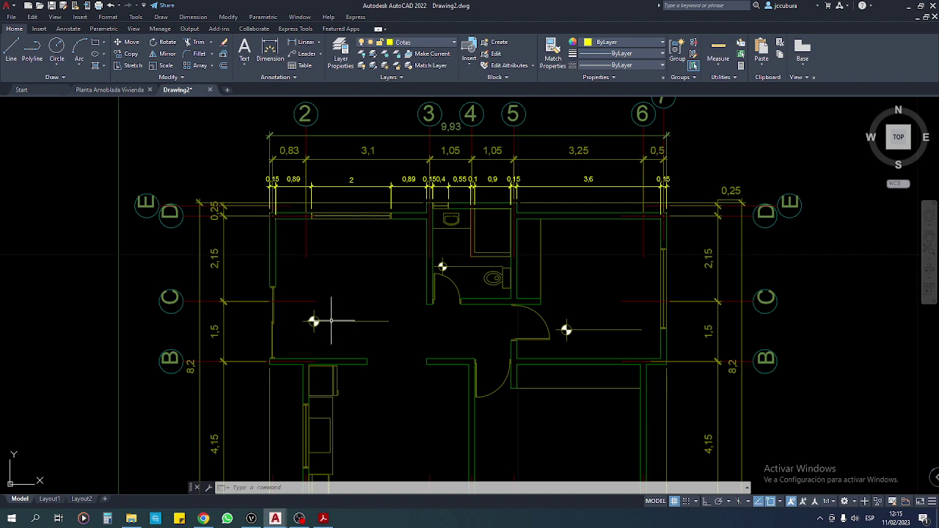
# In Planta Amoblada Vivienda, ungroup the SALA room label and open its Titulo block for editing
pyautogui.click(125, 91)
pyautogui.scroll(-2, 446, 385)
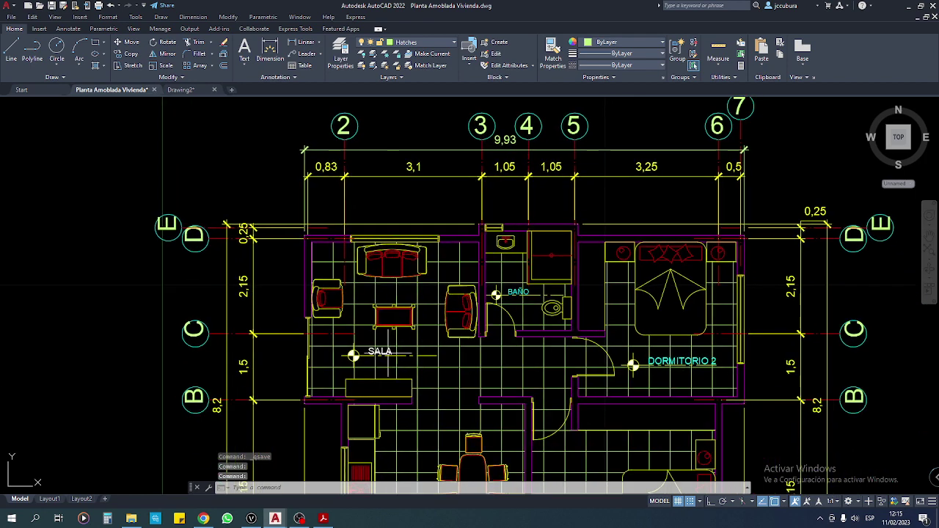
pyautogui.scroll(2, 384, 353)
pyautogui.scroll(2, 356, 355)
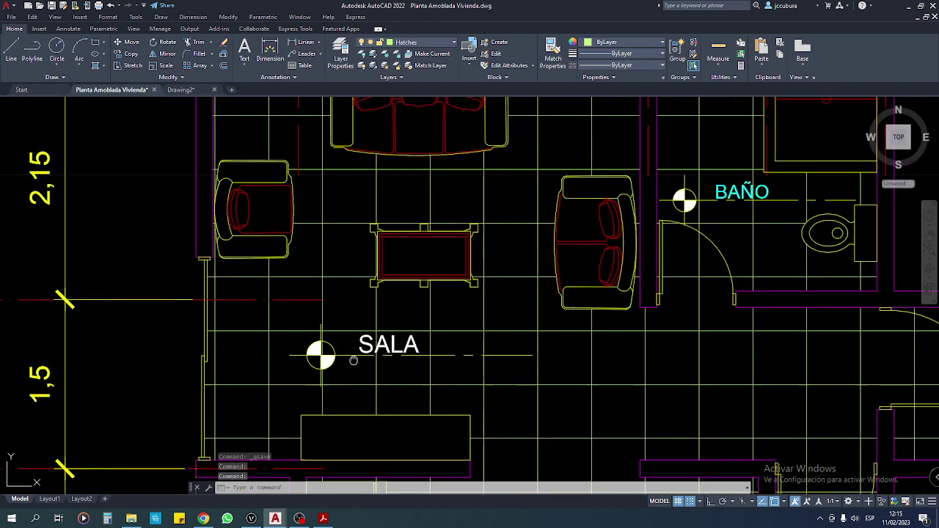
pyautogui.click(357, 353)
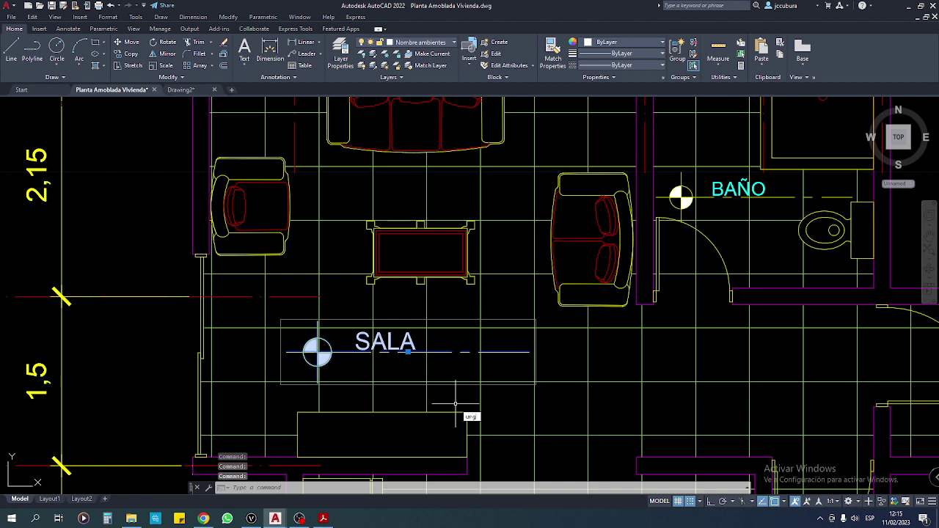
pyautogui.press('Return')
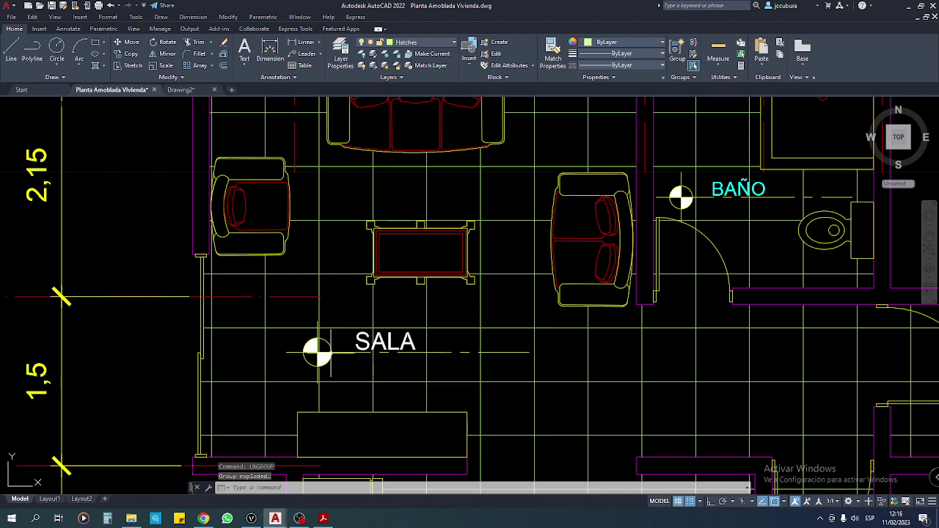
pyautogui.doubleClick(329, 356)
# Move all the Titulo block geometry onto the Nombre ambientes layer
pyautogui.click(461, 272)
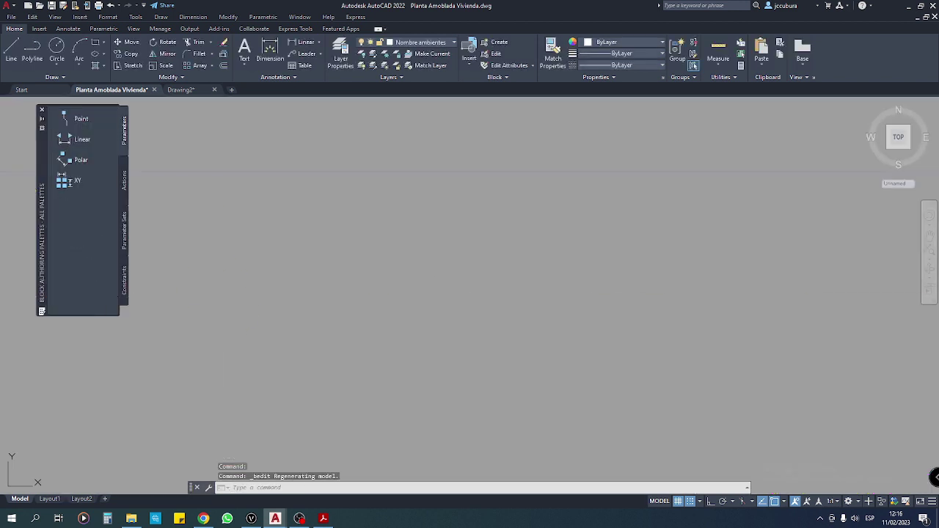
pyautogui.scroll(-3, 364, 330)
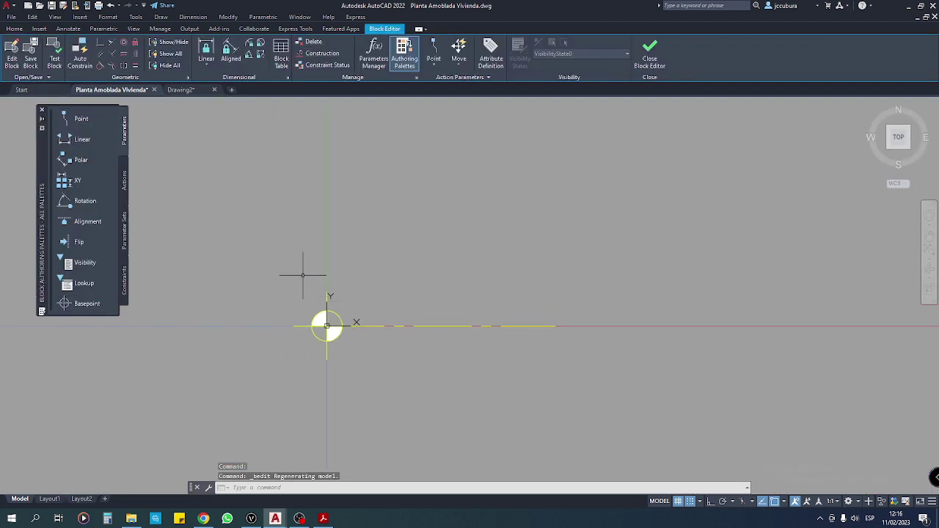
pyautogui.click(257, 252)
pyautogui.click(621, 402)
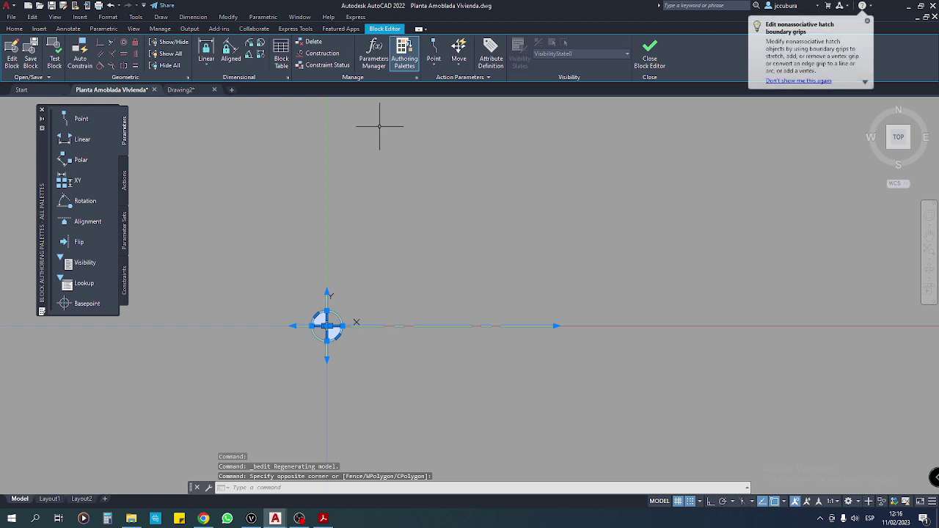
pyautogui.click(17, 30)
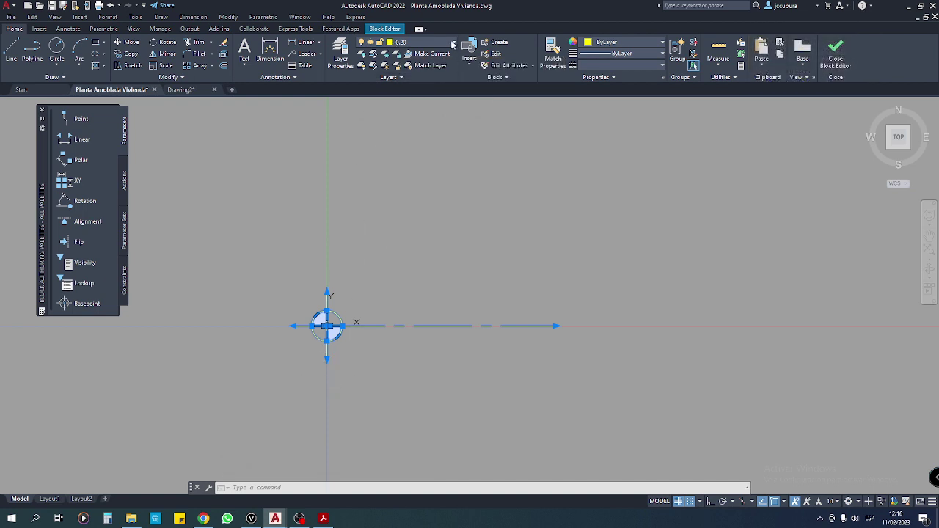
pyautogui.click(453, 44)
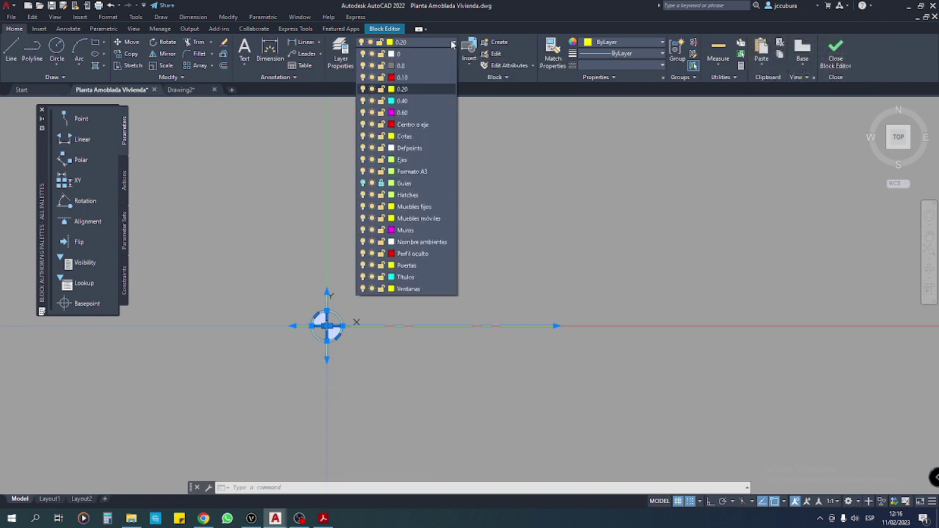
pyautogui.click(438, 243)
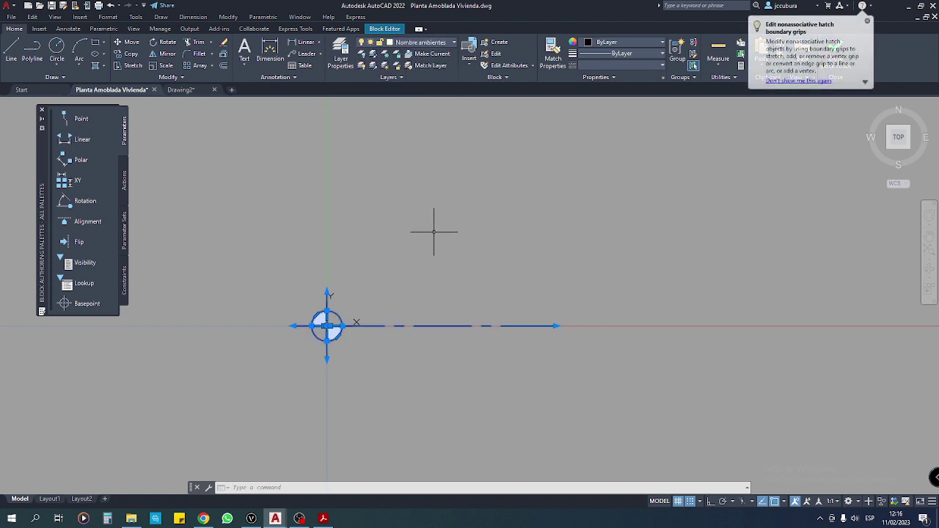
# Make the Nombre ambientes layer yellow with 0.20 mm lineweight and close the Block Editor
pyautogui.click(342, 63)
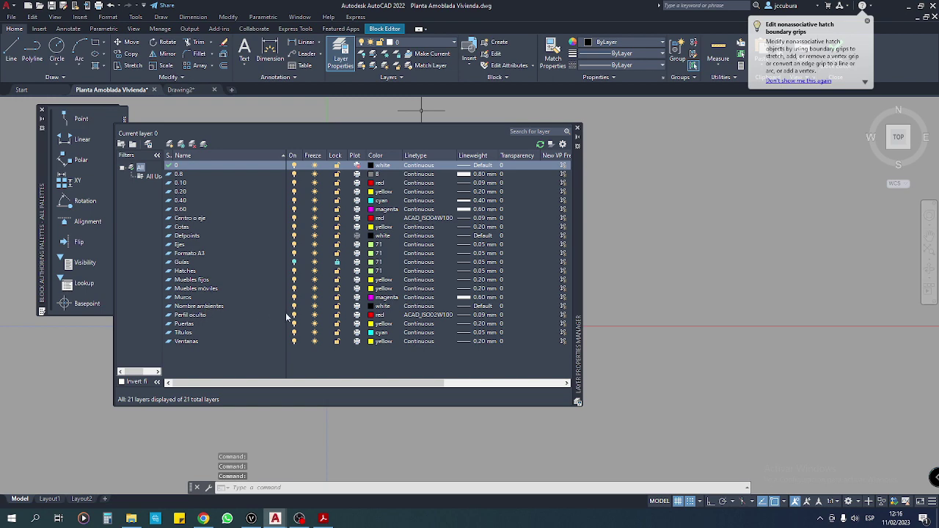
pyautogui.click(371, 306)
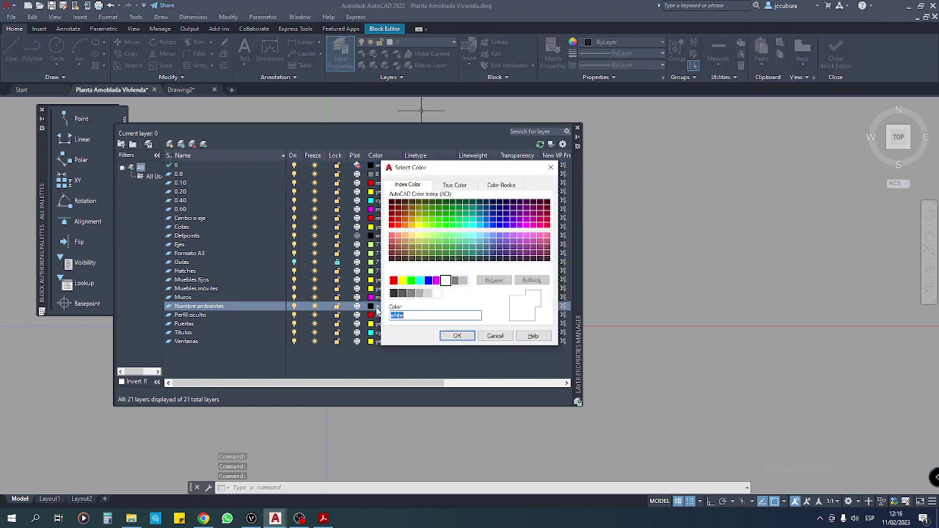
pyautogui.click(455, 336)
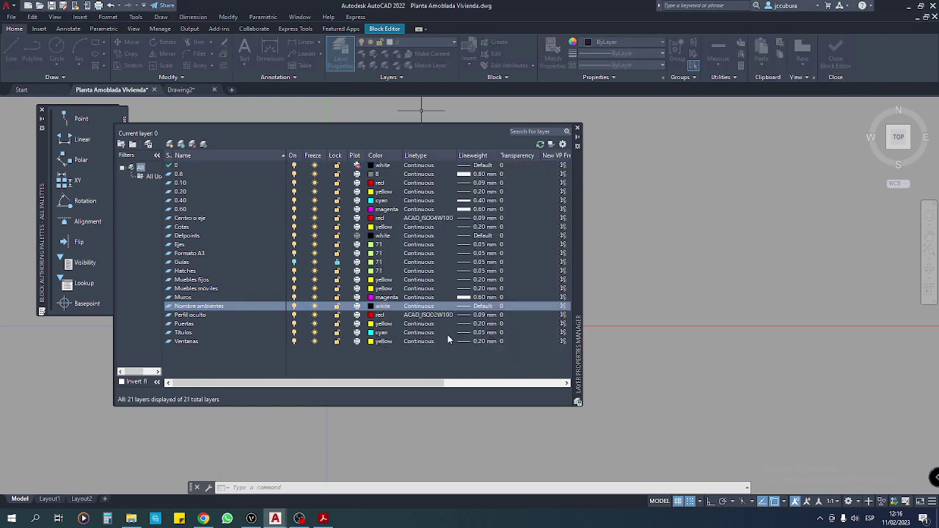
pyautogui.click(466, 306)
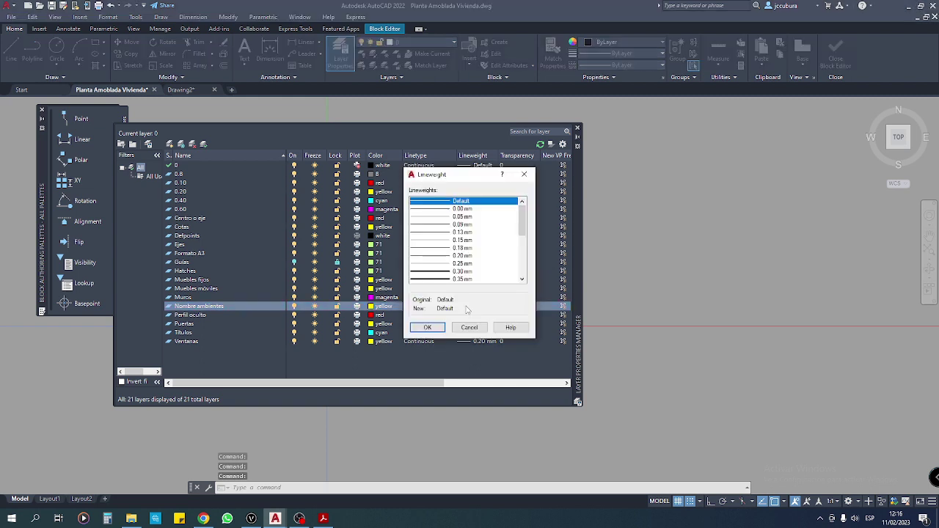
pyautogui.click(447, 256)
pyautogui.click(427, 327)
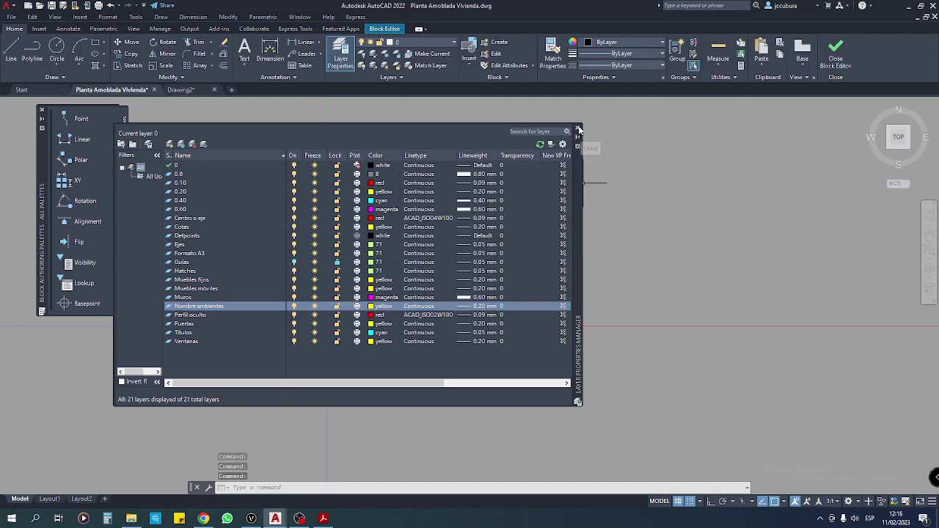
pyautogui.click(577, 129)
pyautogui.click(834, 54)
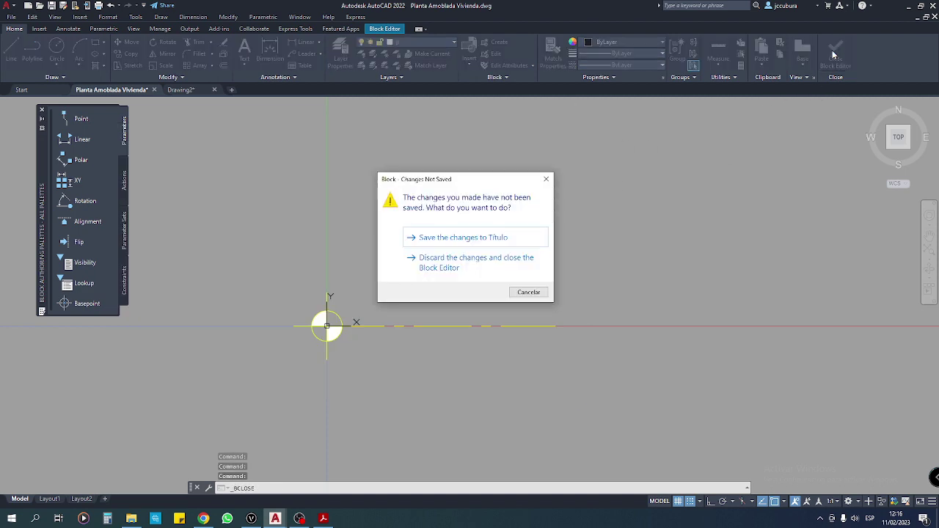
# Save the Titulo block and the drawing, then review the modified xref in Drawing2 with Xref Compare
pyautogui.click(464, 238)
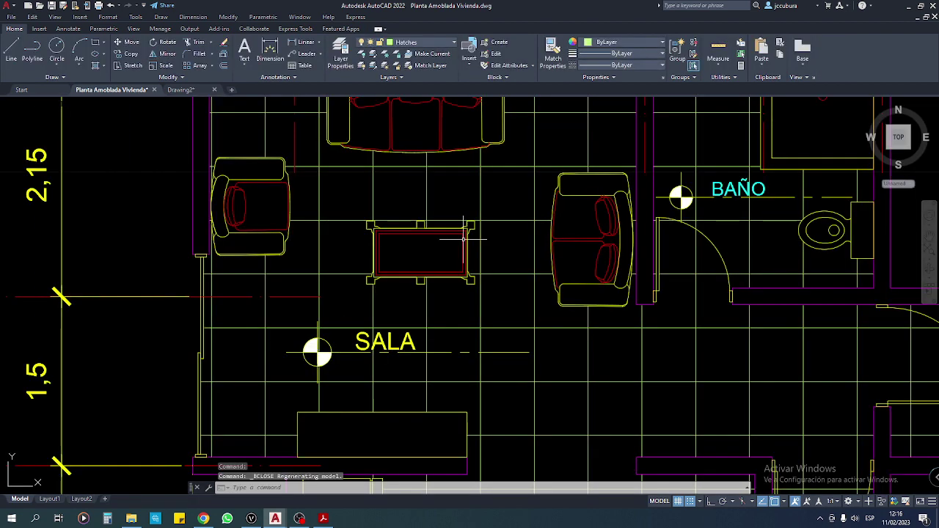
pyautogui.click(52, 6)
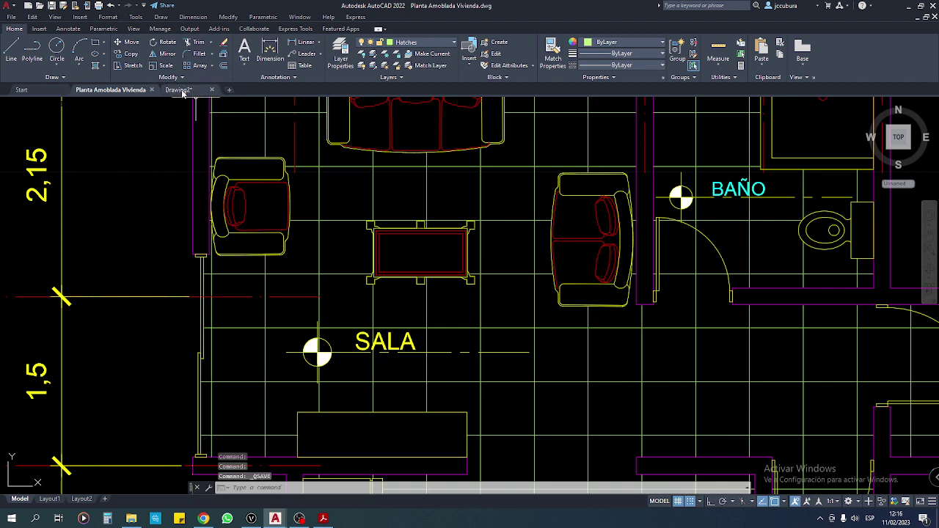
pyautogui.click(177, 90)
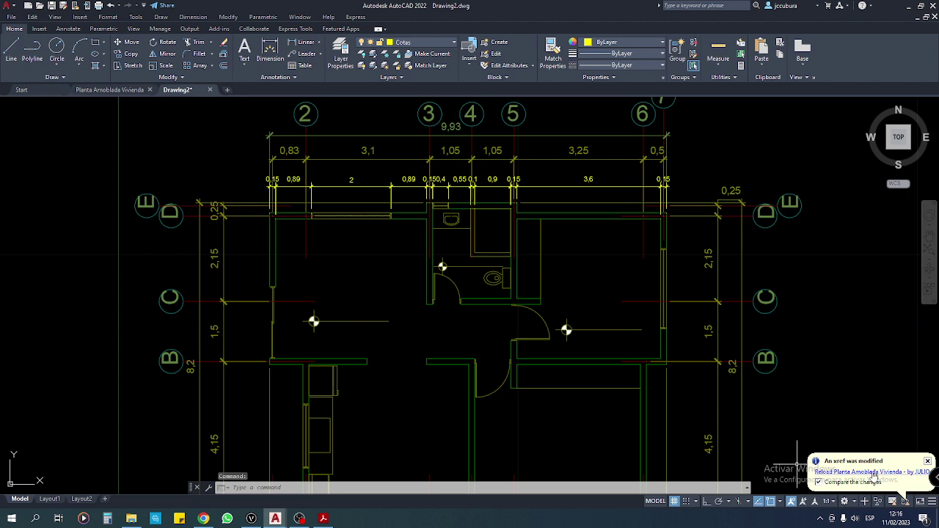
pyautogui.click(844, 472)
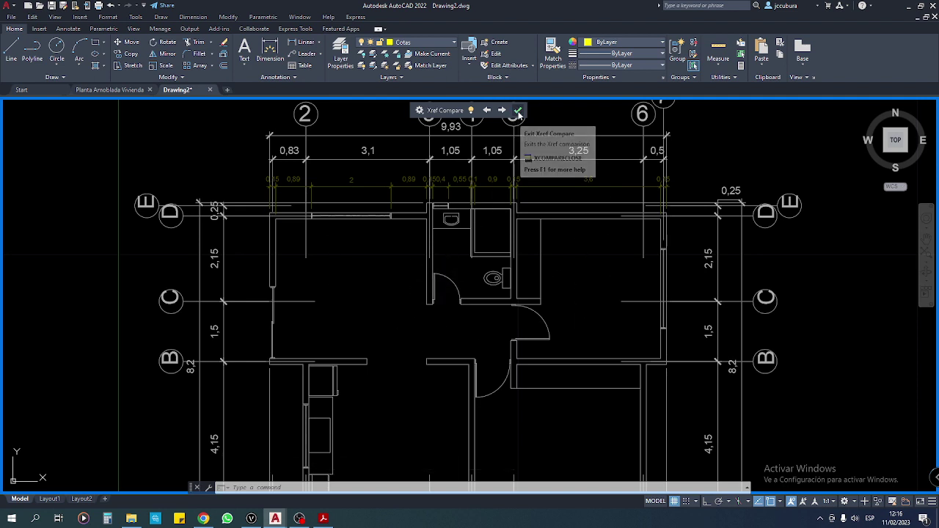
pyautogui.click(518, 111)
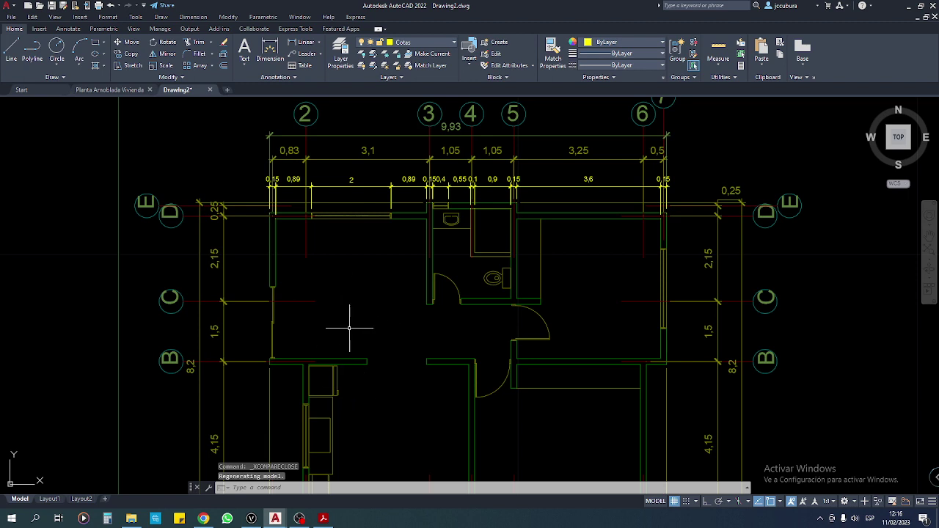
# Window-select two areas of the Drawing2 plan, then return to Planta Amoblada Vivienda
pyautogui.click(328, 276)
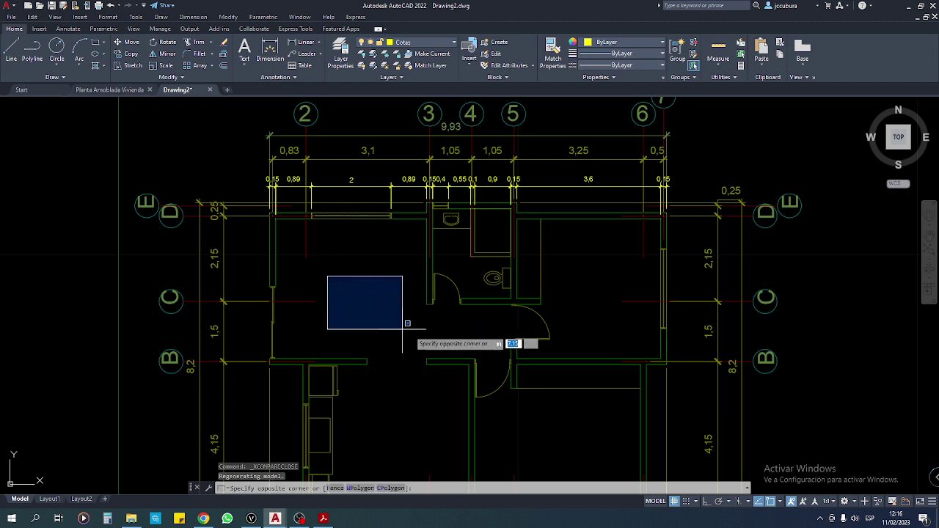
pyautogui.click(402, 330)
pyautogui.click(572, 273)
pyautogui.click(619, 321)
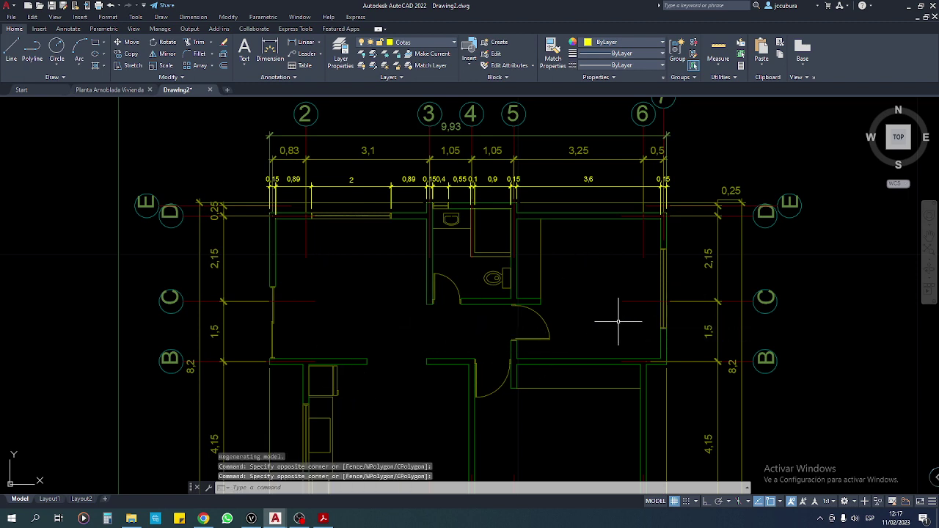
pyautogui.click(102, 91)
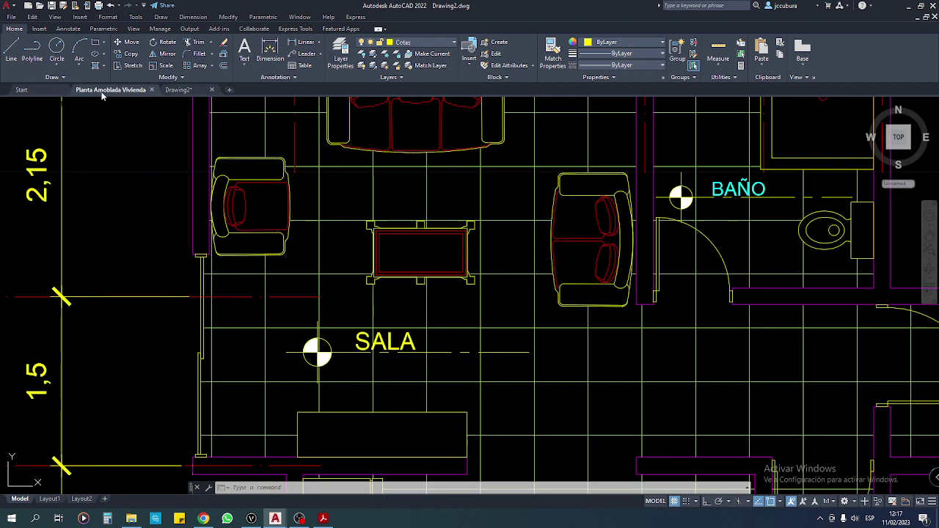
# Save the furnished plan and check the SALA label's layer without changing it
pyautogui.hotkey('ctrl', 's')
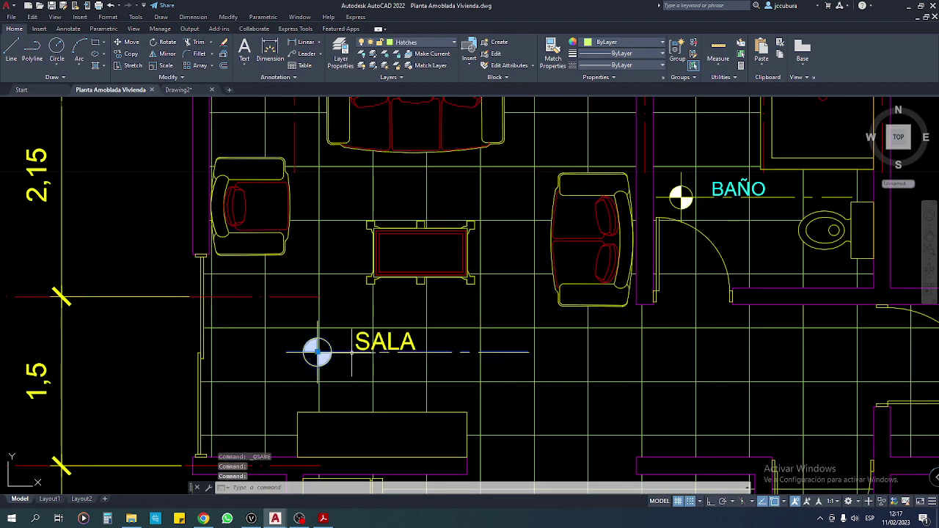
pyautogui.click(351, 353)
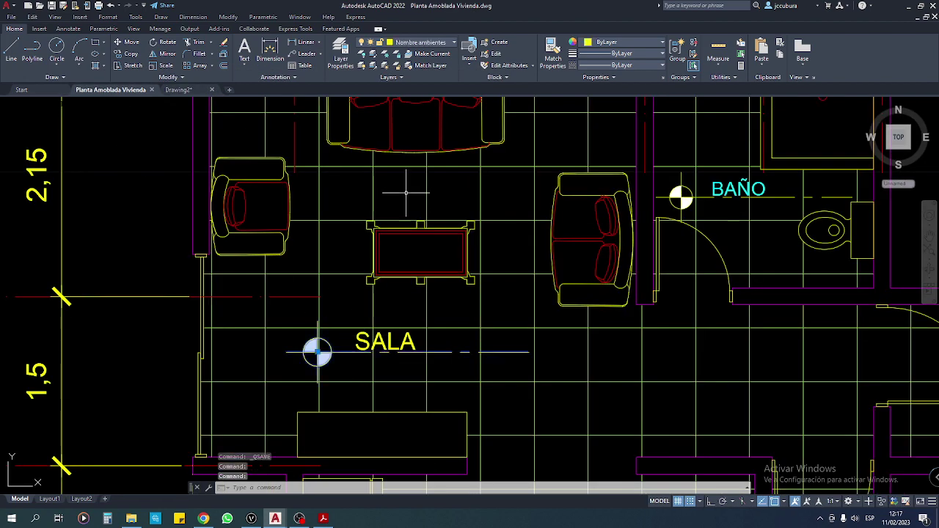
pyautogui.click(455, 44)
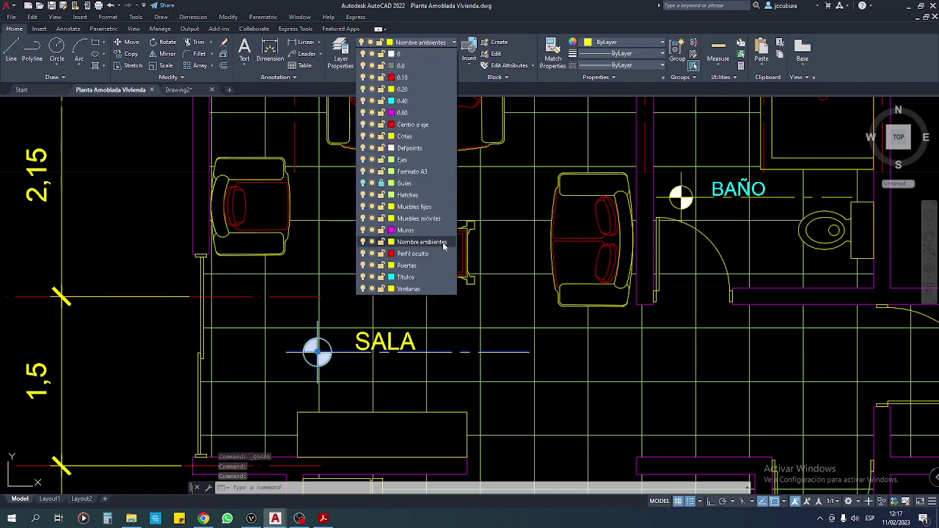
pyautogui.click(501, 316)
pyautogui.press('Escape')
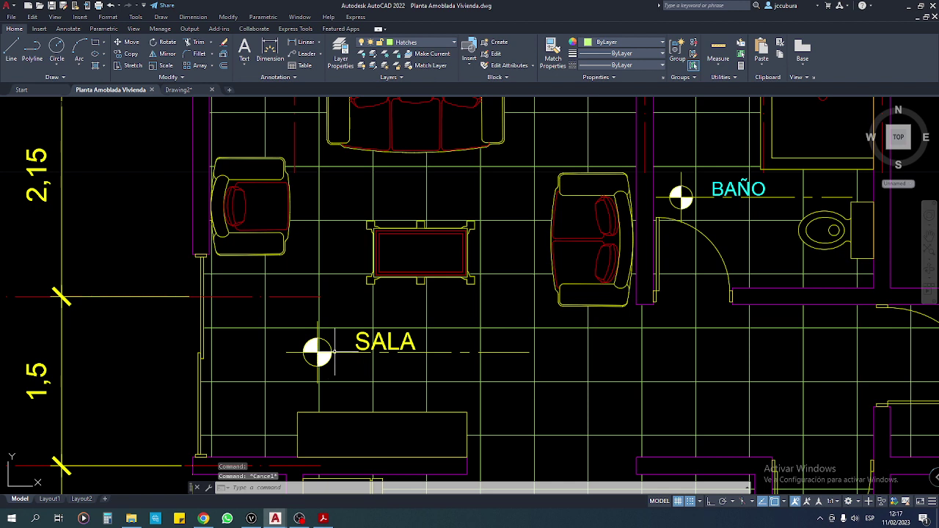
# Reopen the Titulo block, close it saving the changes, and reselect the SALA label
pyautogui.doubleClick(335, 353)
pyautogui.click(470, 277)
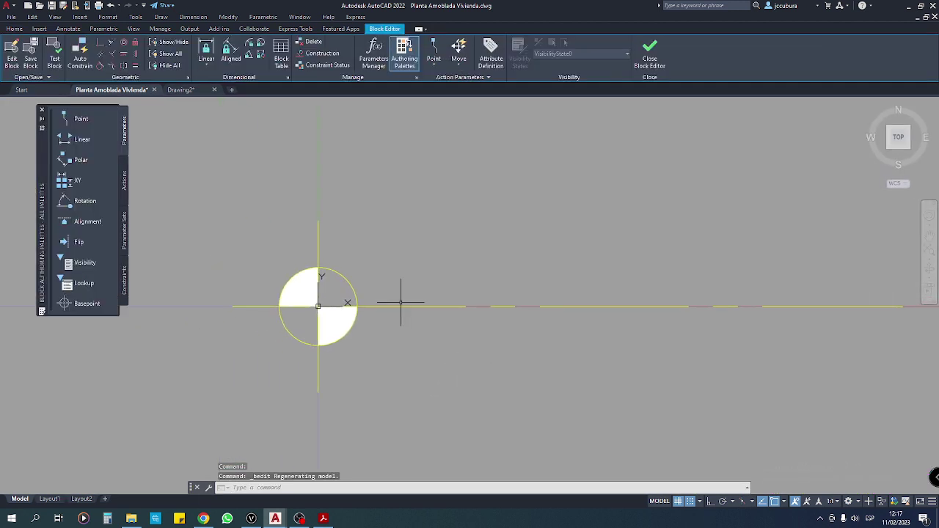
pyautogui.click(318, 233)
pyautogui.press('Escape')
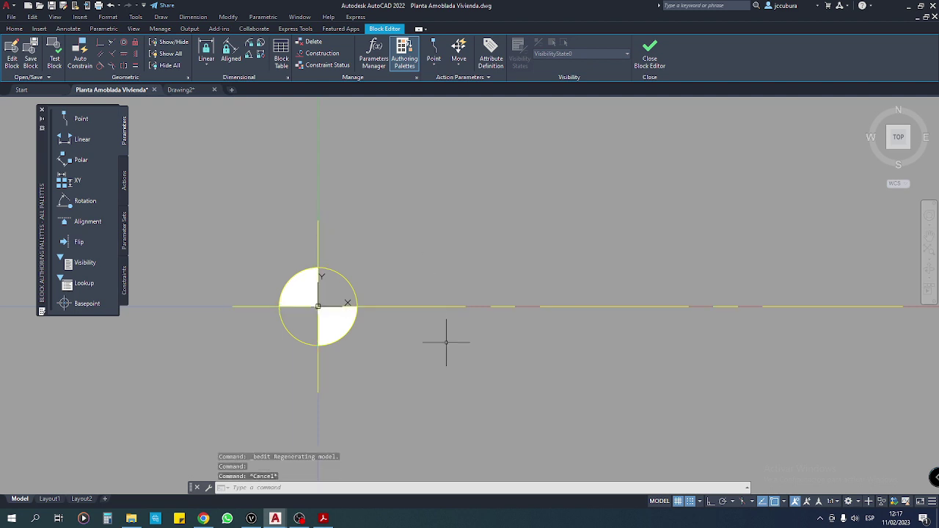
pyautogui.scroll(-4, 434, 332)
pyautogui.click(650, 59)
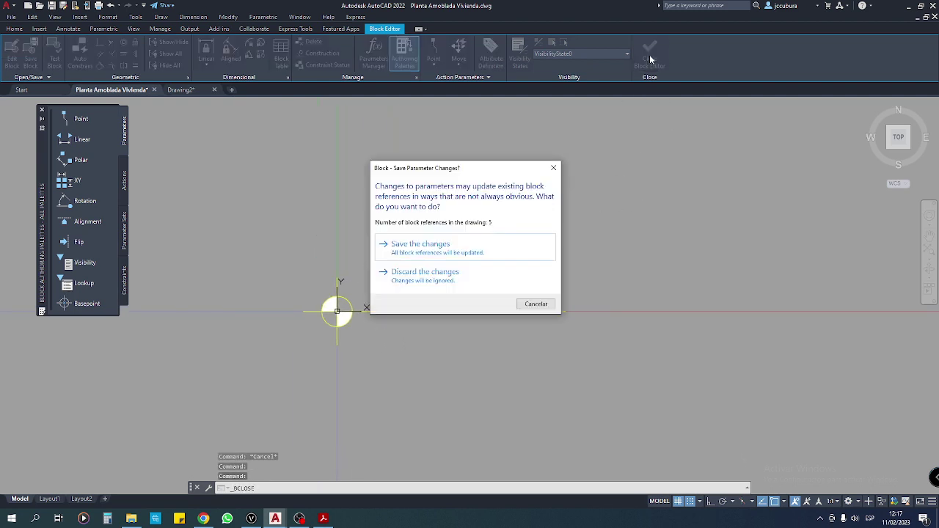
pyautogui.click(425, 254)
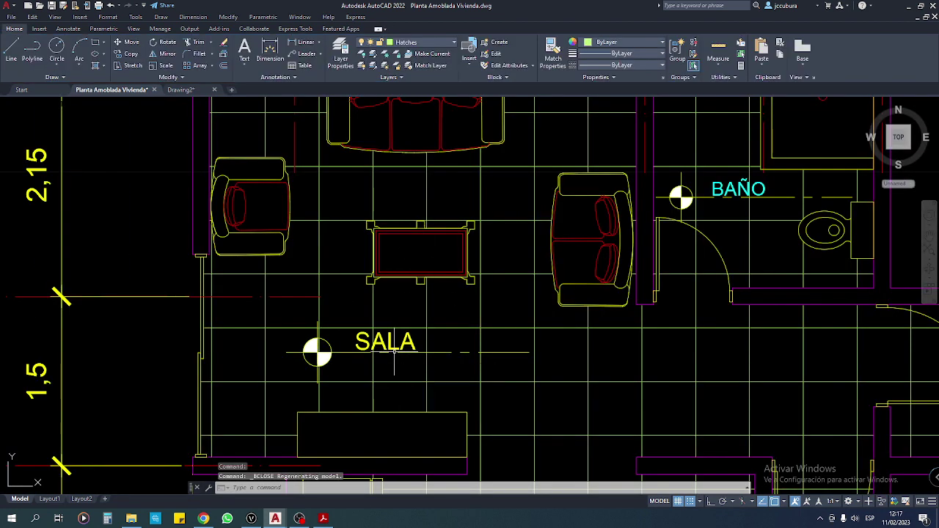
pyautogui.click(394, 354)
# Select the 0.20 layer in Layer Properties, then switch to Drawing2
pyautogui.click(341, 51)
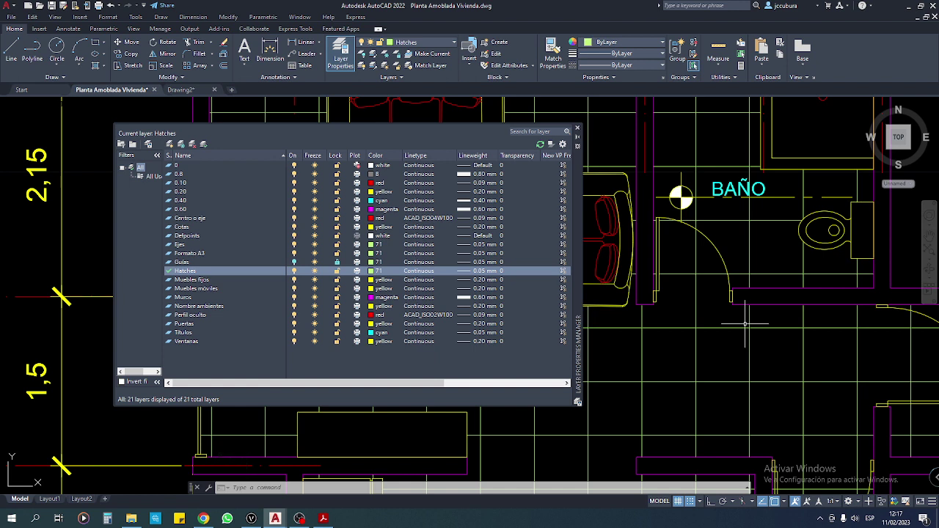
pyautogui.click(181, 192)
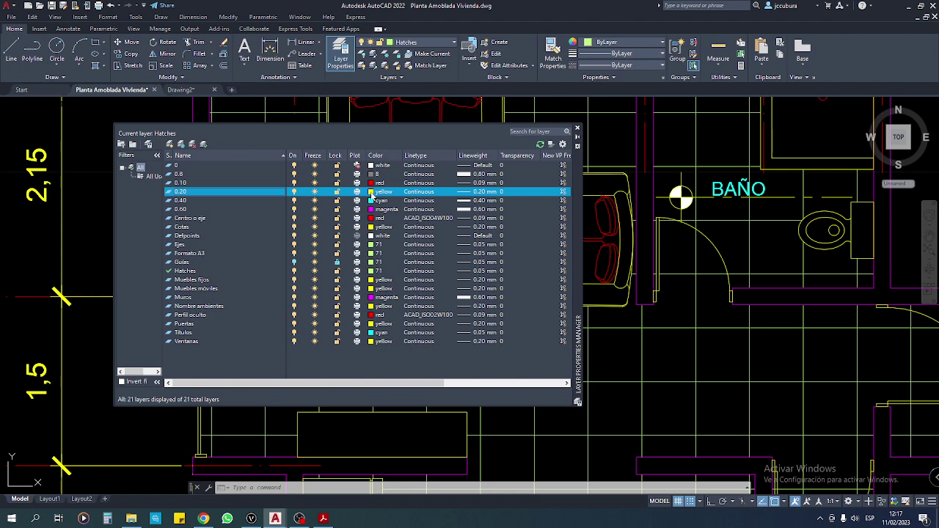
pyautogui.click(577, 129)
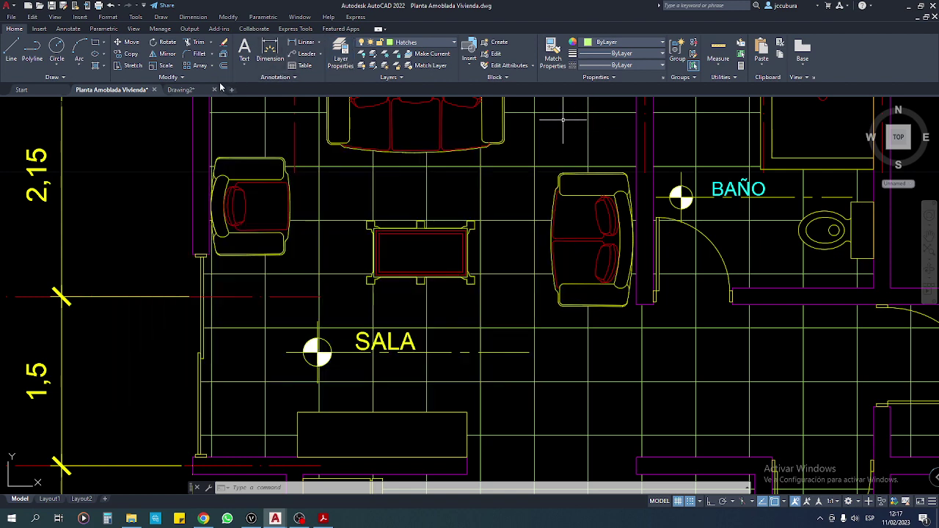
pyautogui.click(195, 90)
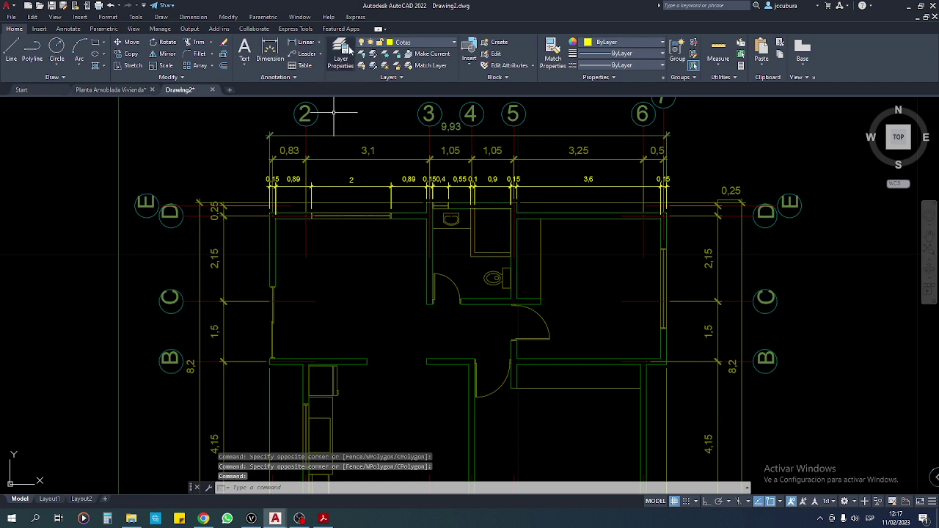
# Turn off the 'Planta Amoblada Vivienda|0.20' xref layer in Drawing2
pyautogui.click(345, 50)
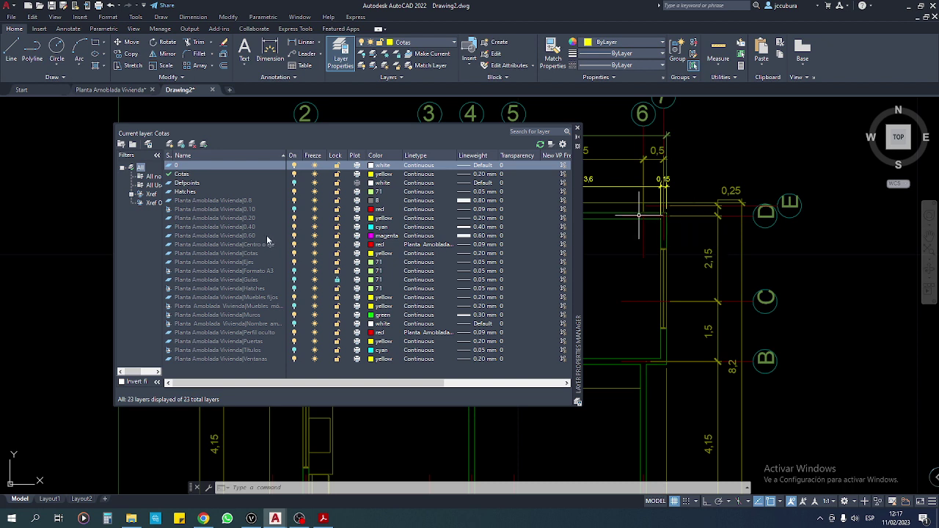
pyautogui.click(295, 219)
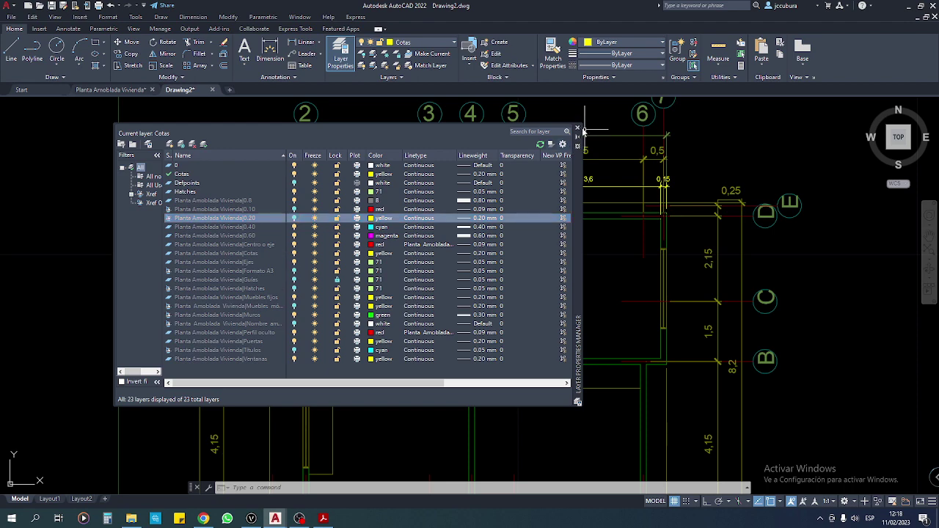
pyautogui.click(576, 128)
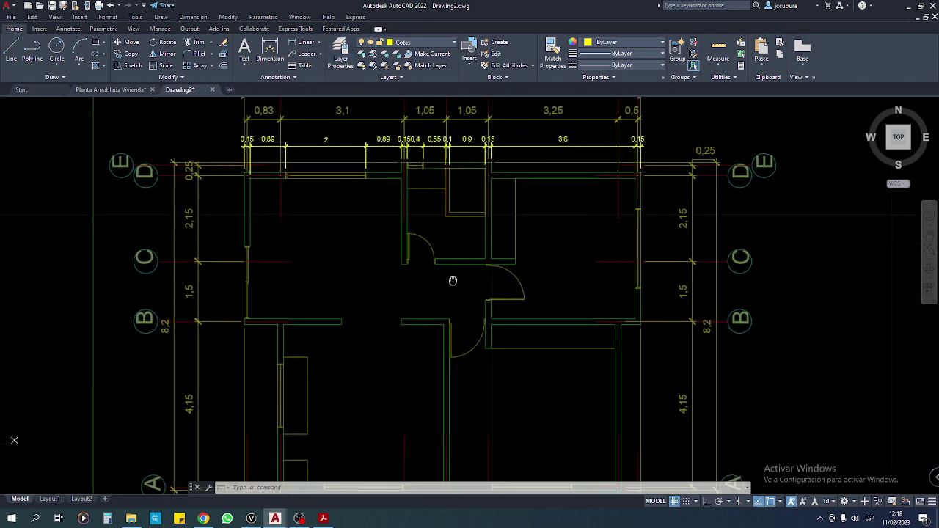
# Window-select the referenced floor plan to check it, then clear the selection
pyautogui.scroll(-3, 384, 261)
pyautogui.scroll(2, 384, 261)
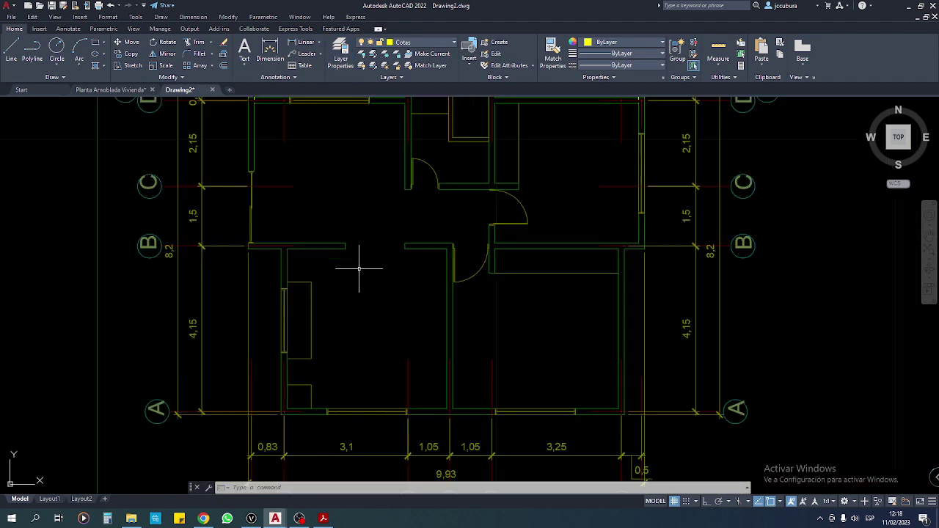
pyautogui.click(284, 233)
pyautogui.click(321, 287)
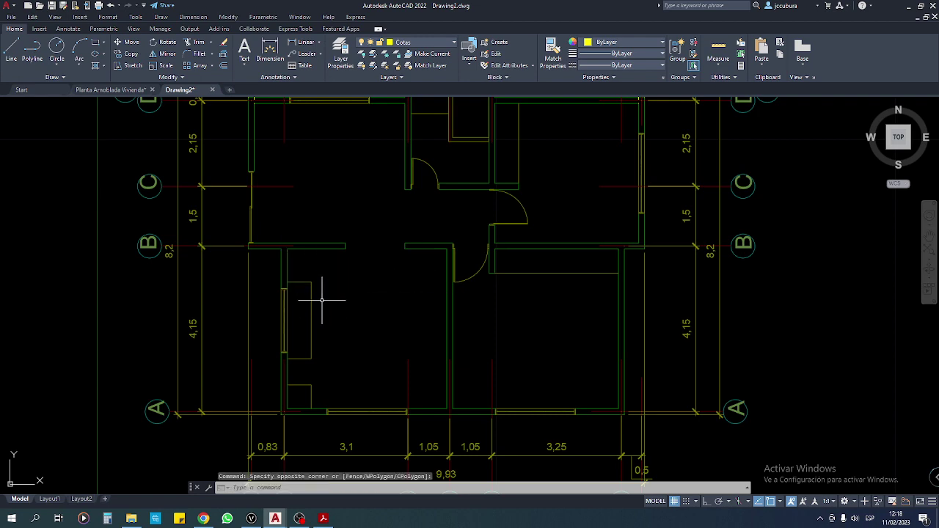
pyautogui.click(335, 335)
pyautogui.click(316, 381)
pyautogui.moveTo(408, 269); pyautogui.dragTo(402, 337, button='middle')
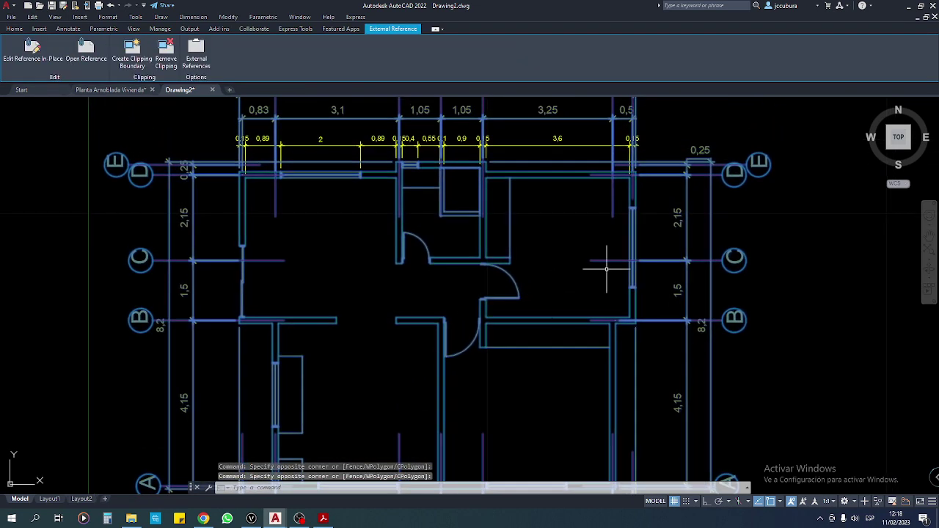
pyautogui.press('Escape')
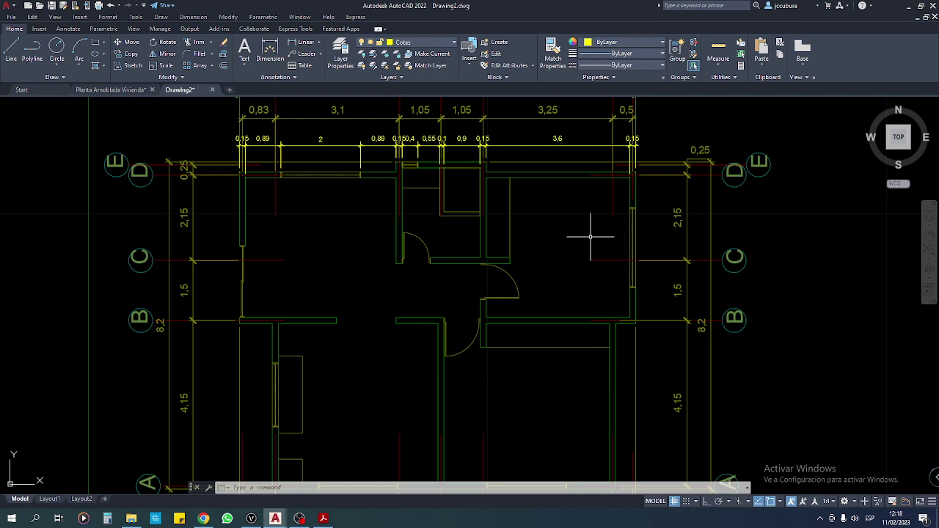
# In Planta Amoblada Vivienda, open the SALA marker block for editing
pyautogui.click(118, 91)
pyautogui.scroll(2, 361, 378)
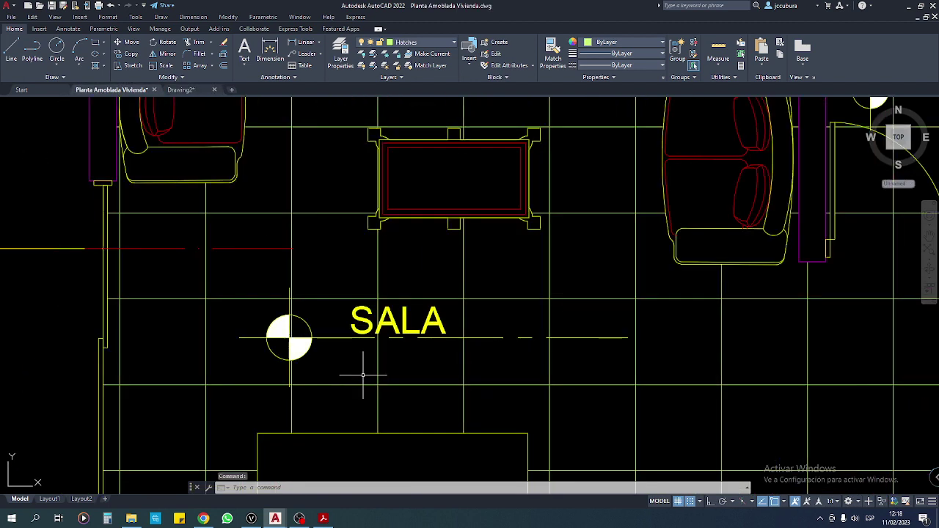
pyautogui.doubleClick(338, 337)
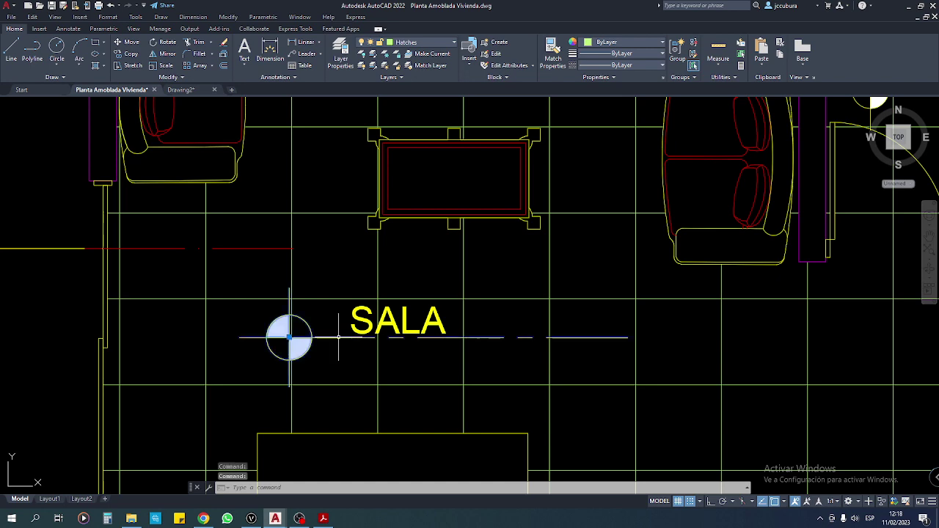
pyautogui.click(472, 274)
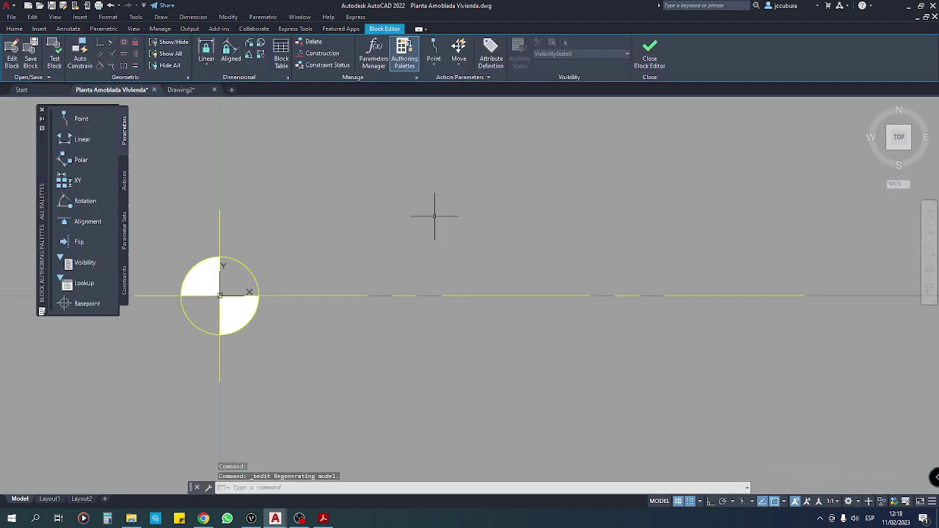
# Check the Nombre ambientes layer's yellow colour and lineweight, leaving them unchanged
pyautogui.click(16, 30)
pyautogui.click(340, 59)
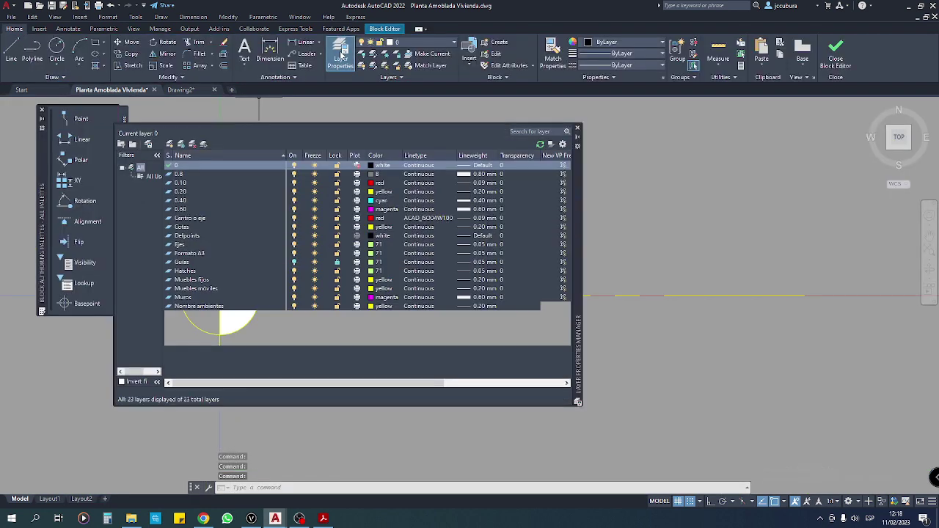
pyautogui.click(211, 309)
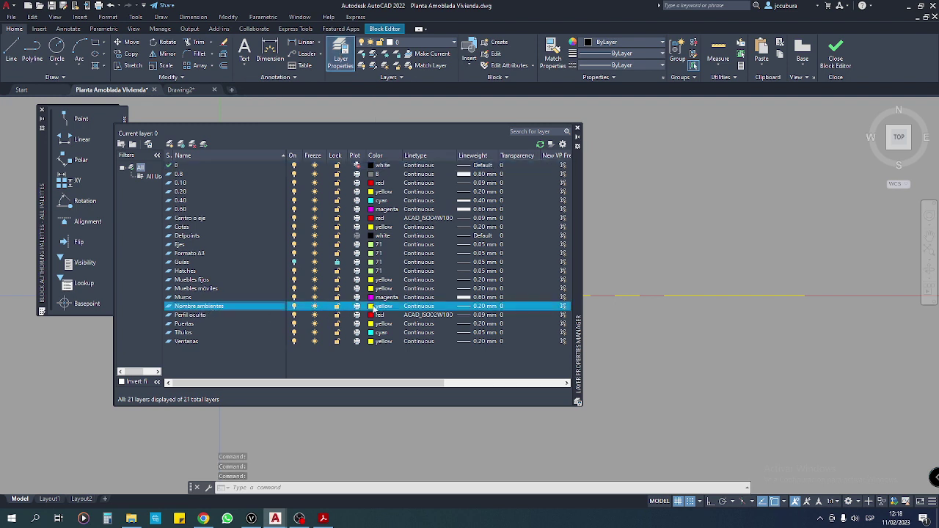
pyautogui.click(374, 310)
pyautogui.click(455, 336)
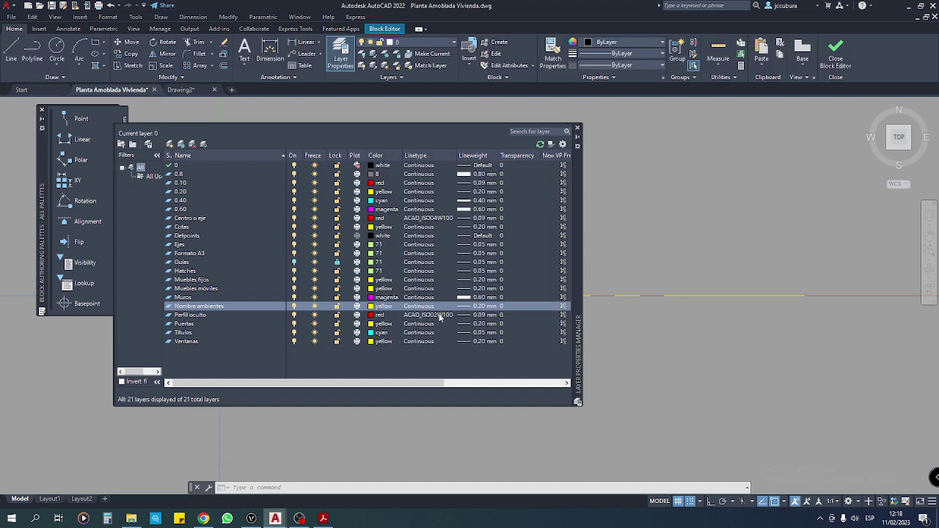
pyautogui.click(461, 307)
pyautogui.click(468, 328)
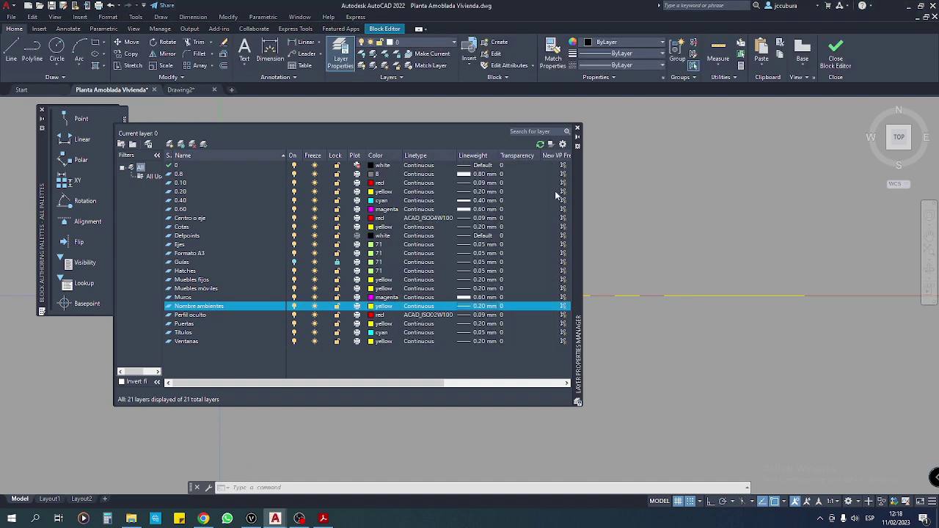
pyautogui.click(578, 130)
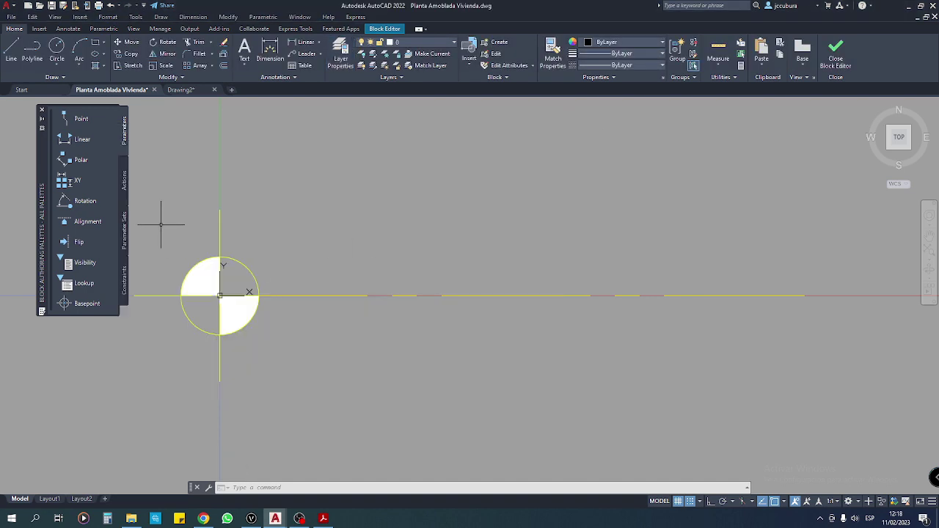
# Select all the block's objects and close the Block Editor
pyautogui.scroll(-1, 221, 224)
pyautogui.click(177, 195)
pyautogui.click(649, 382)
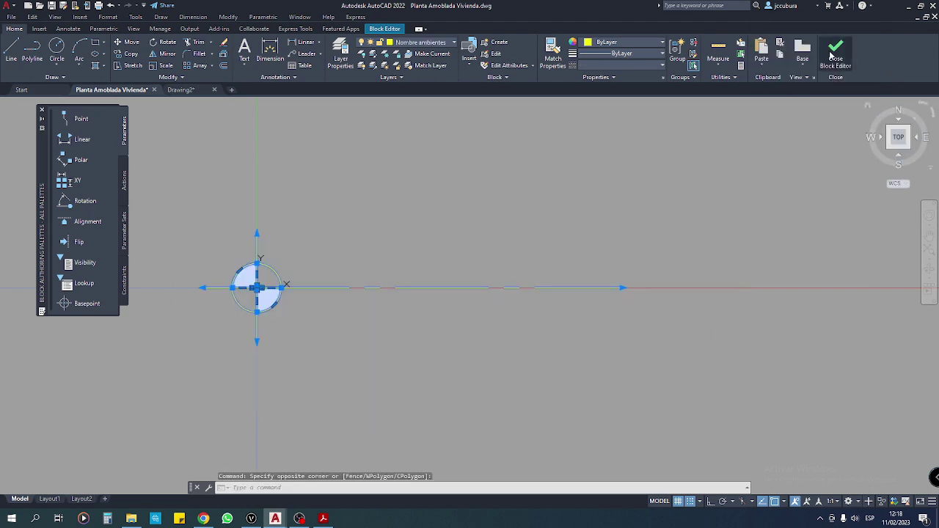
pyautogui.click(836, 55)
pyautogui.click(432, 250)
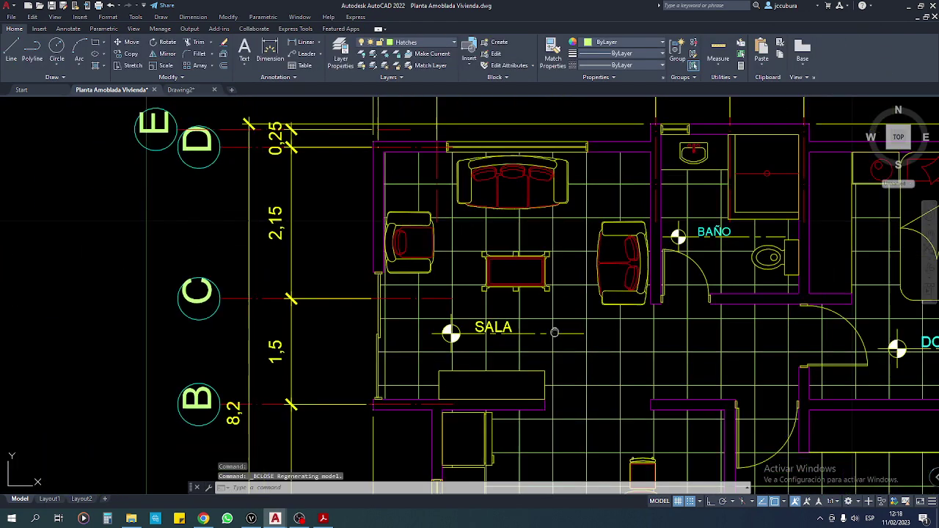
# In Drawing2, open Layout1 and delete its default viewport
pyautogui.click(193, 90)
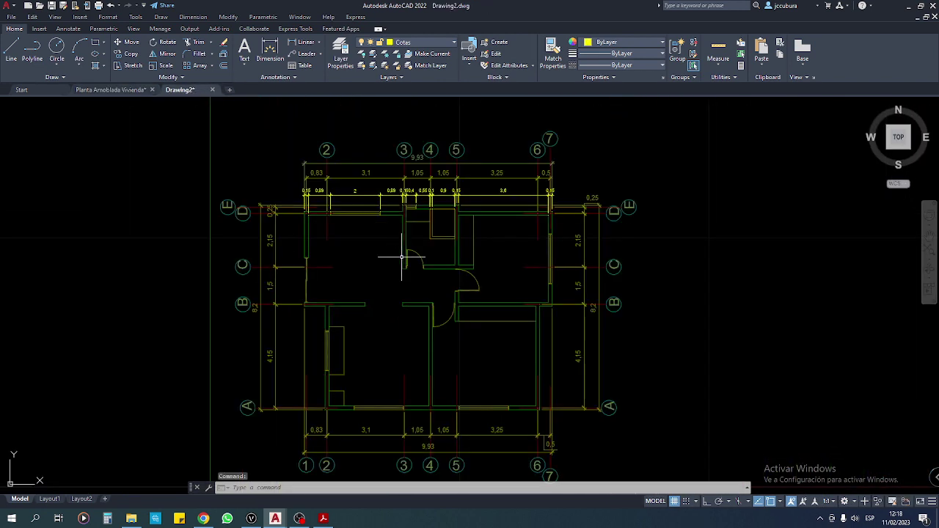
pyautogui.scroll(-2, 382, 227)
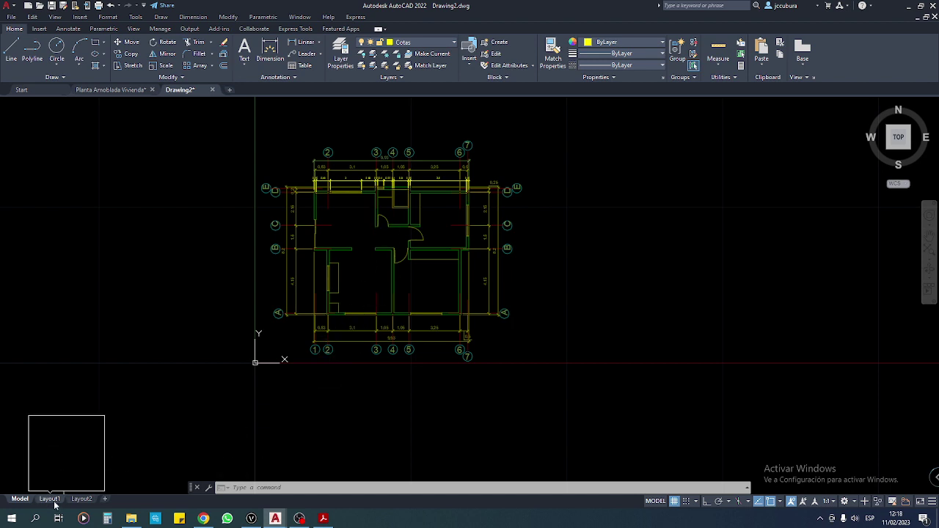
pyautogui.moveTo(49, 499)
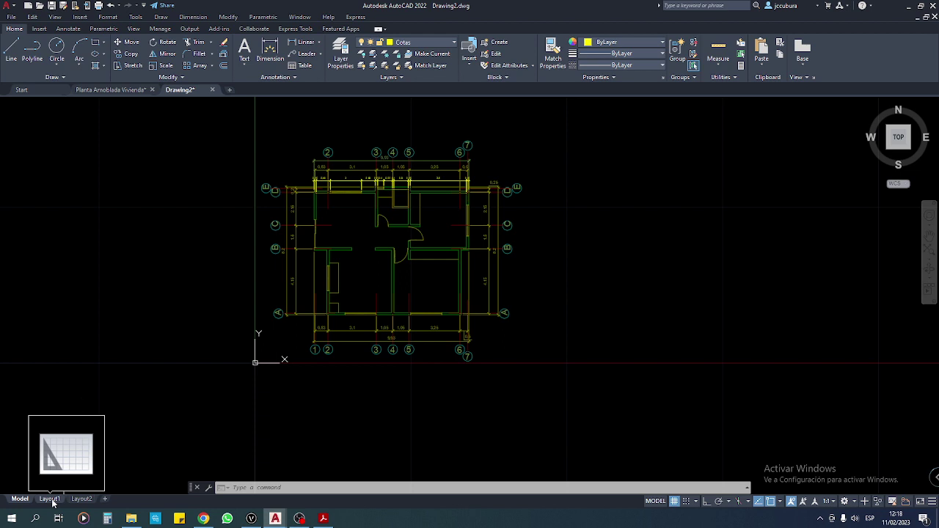
pyautogui.click(50, 499)
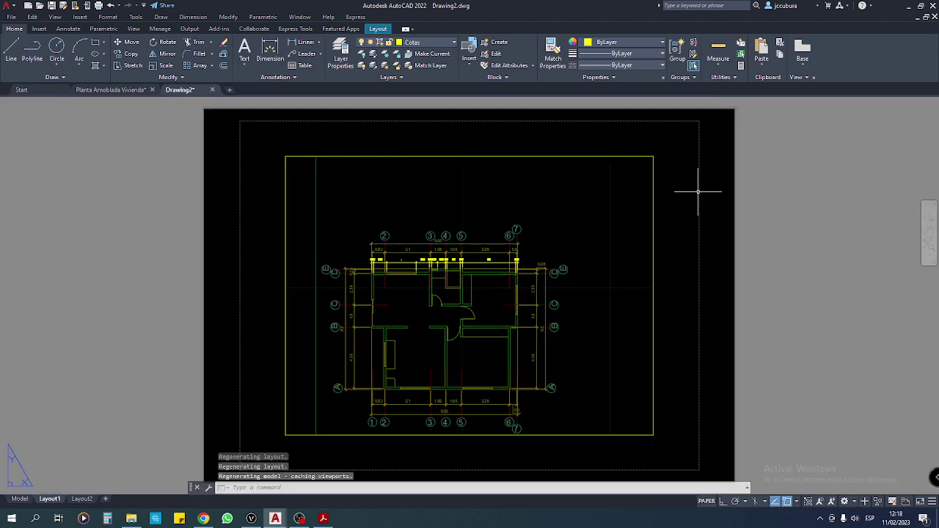
pyautogui.click(621, 221)
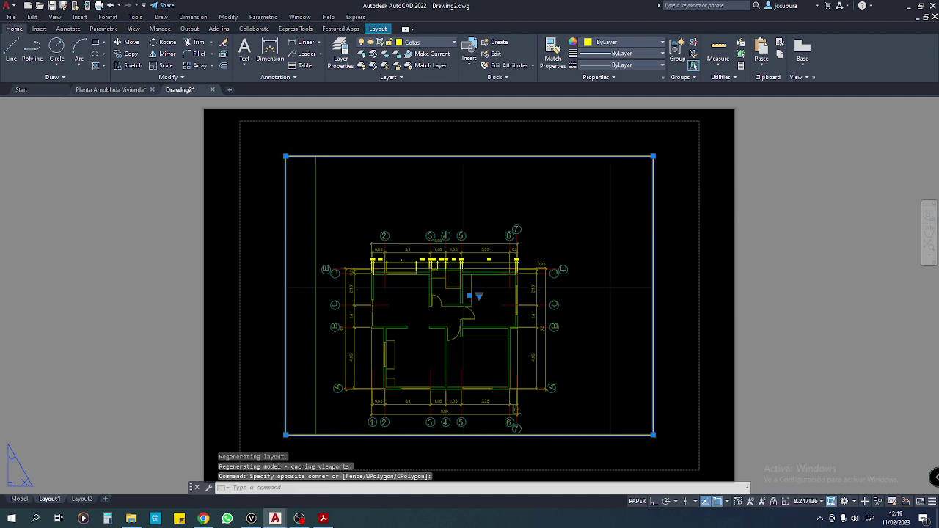
pyautogui.press('Delete')
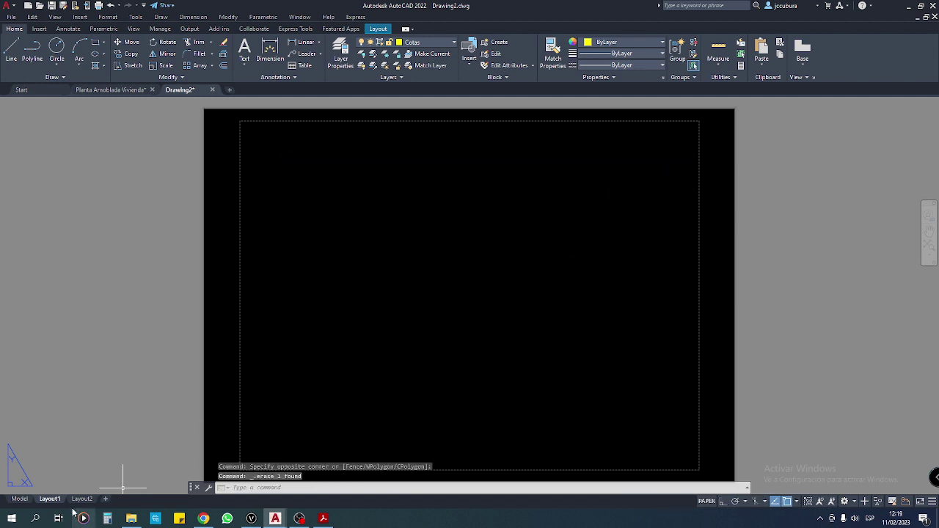
# Modify Layout1's page setup to print with DWG To PDF.pc3
pyautogui.rightClick(57, 500)
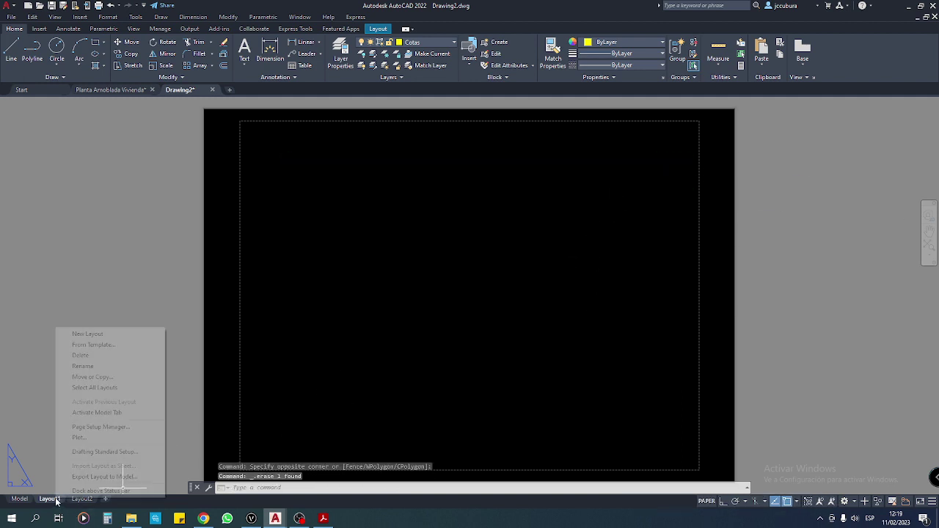
pyautogui.click(101, 427)
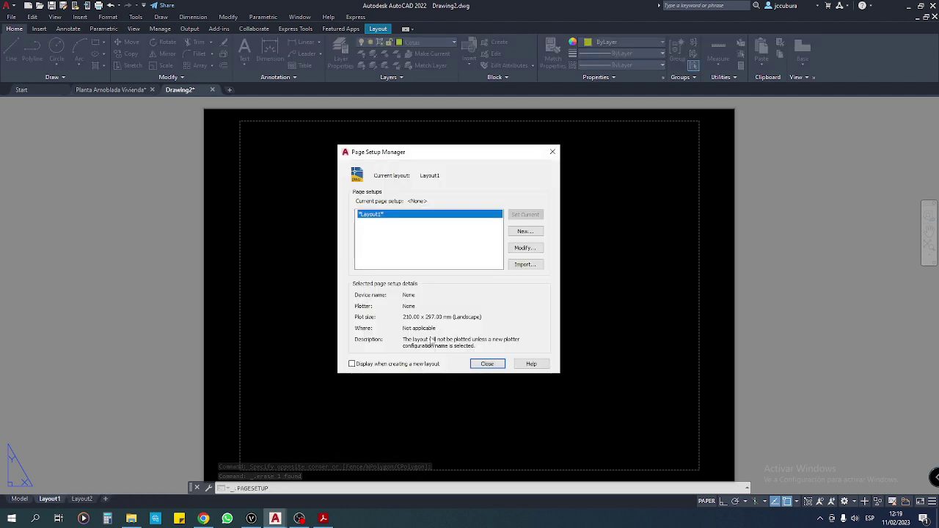
pyautogui.click(525, 248)
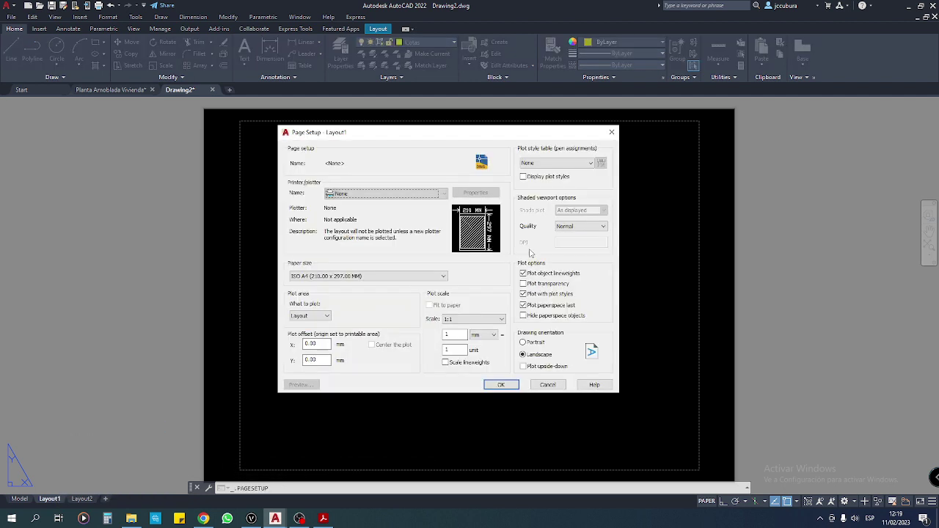
pyautogui.click(369, 197)
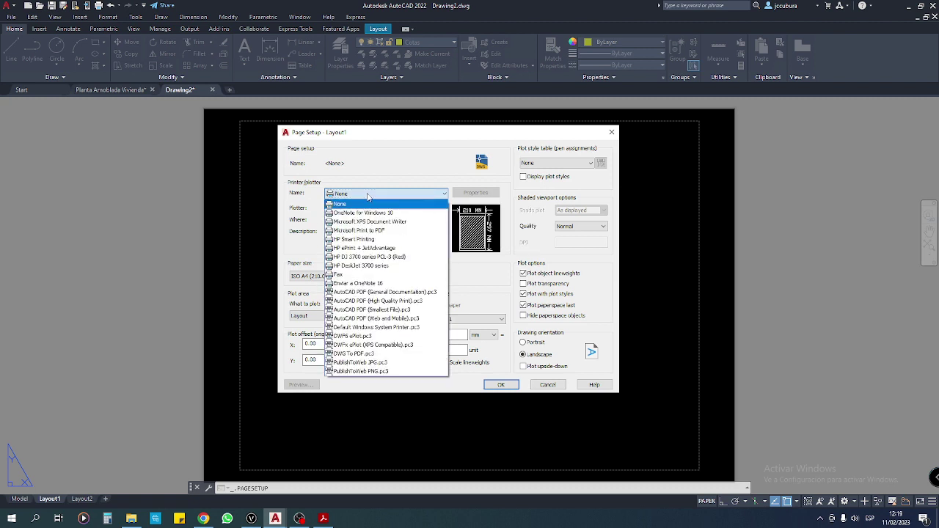
pyautogui.click(365, 353)
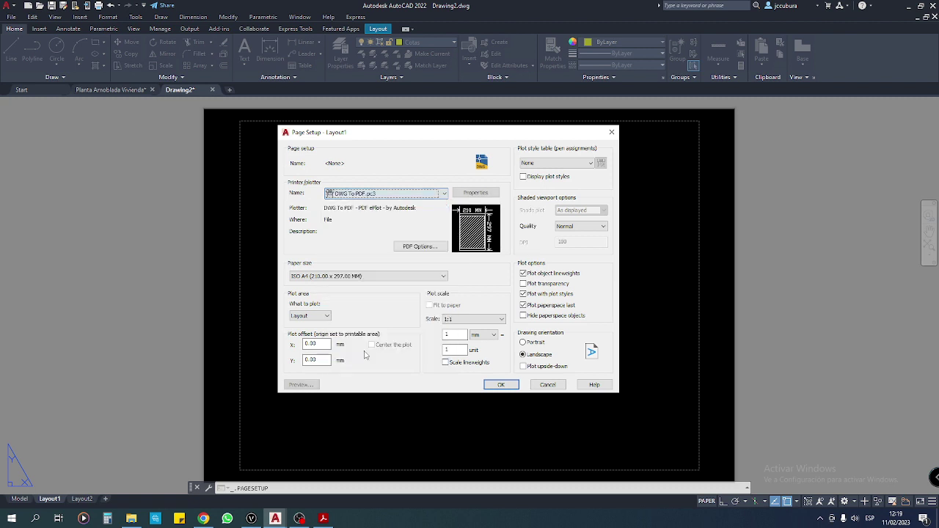
# Choose ISO full bleed A3 (420 x 297 mm) paper at 1:1 scale and apply the setup
pyautogui.click(376, 277)
pyautogui.scroll(2, 382, 330)
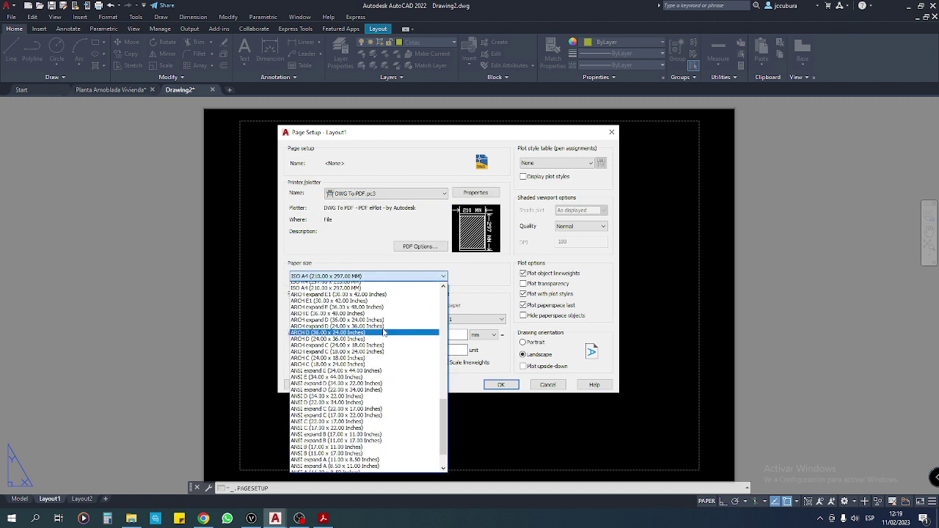
pyautogui.scroll(2, 386, 334)
pyautogui.scroll(5, 387, 334)
pyautogui.scroll(5, 388, 342)
pyautogui.scroll(1, 389, 352)
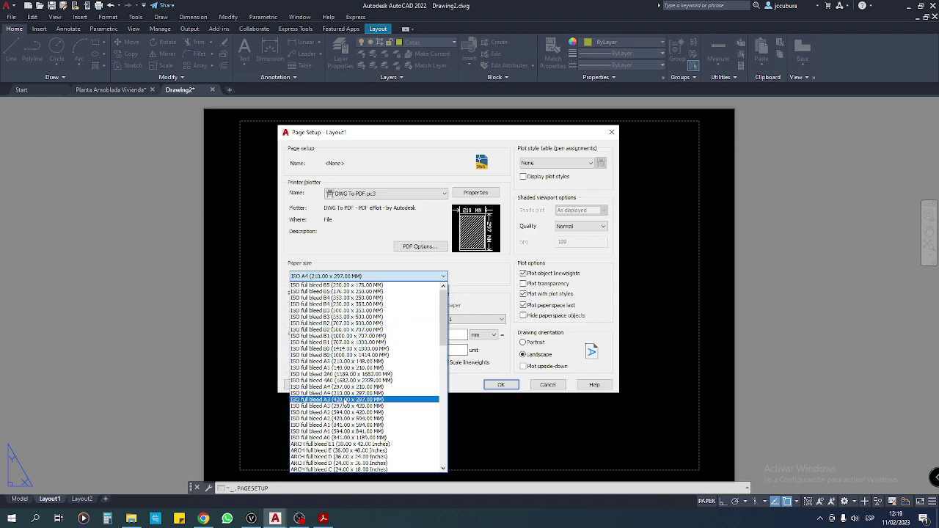
pyautogui.click(336, 400)
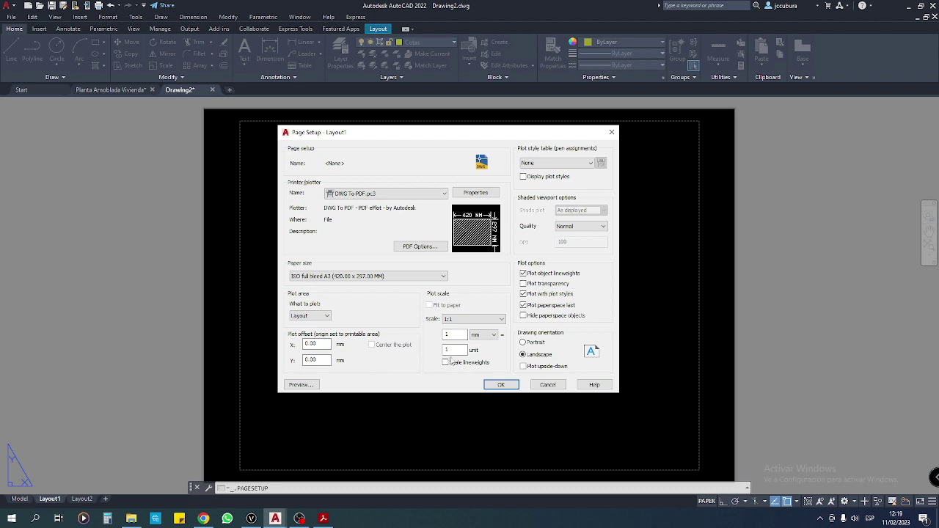
pyautogui.click(464, 320)
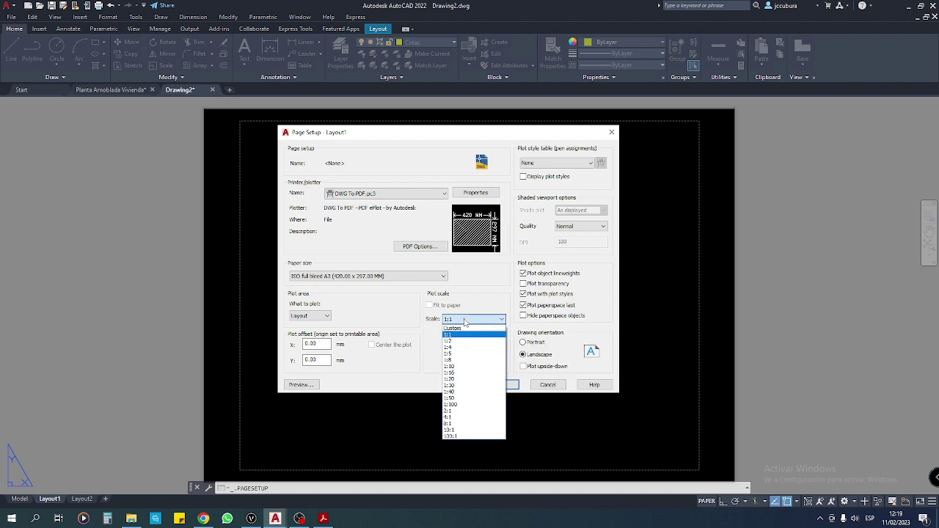
pyautogui.click(464, 320)
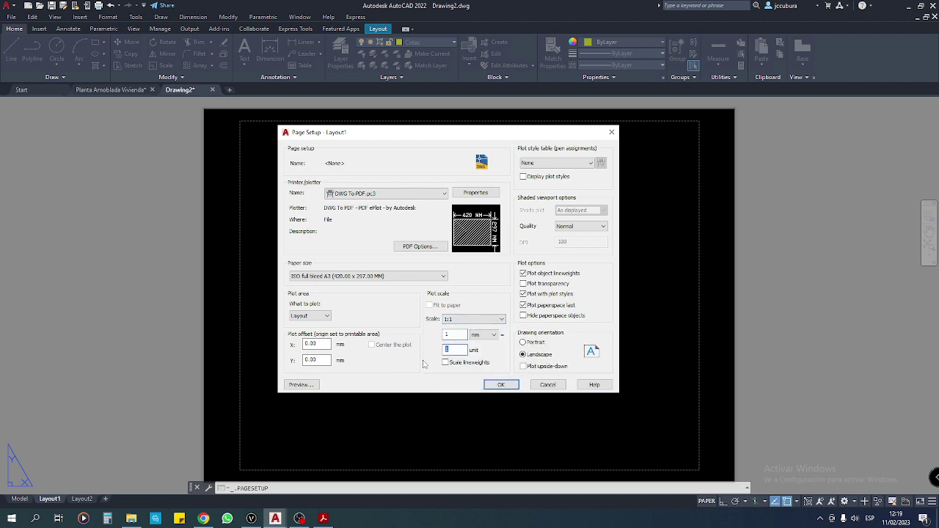
pyautogui.click(500, 385)
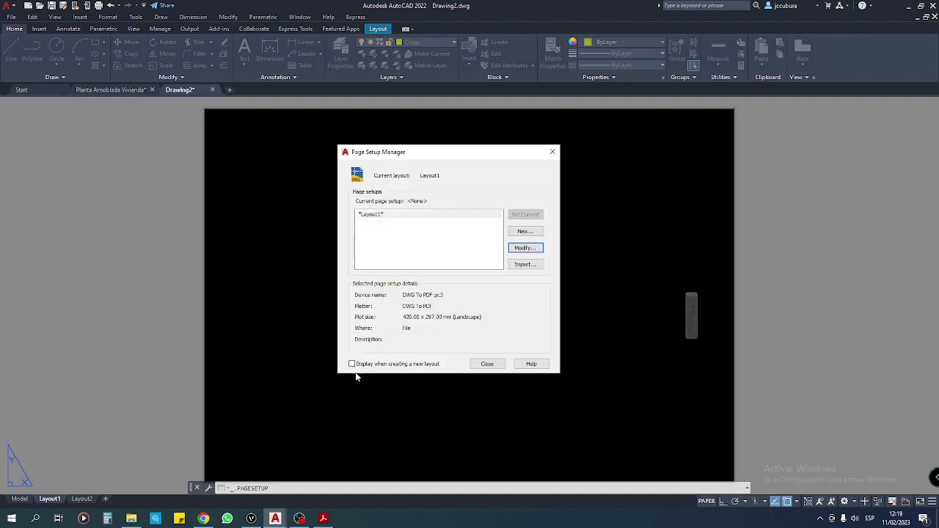
pyautogui.click(487, 364)
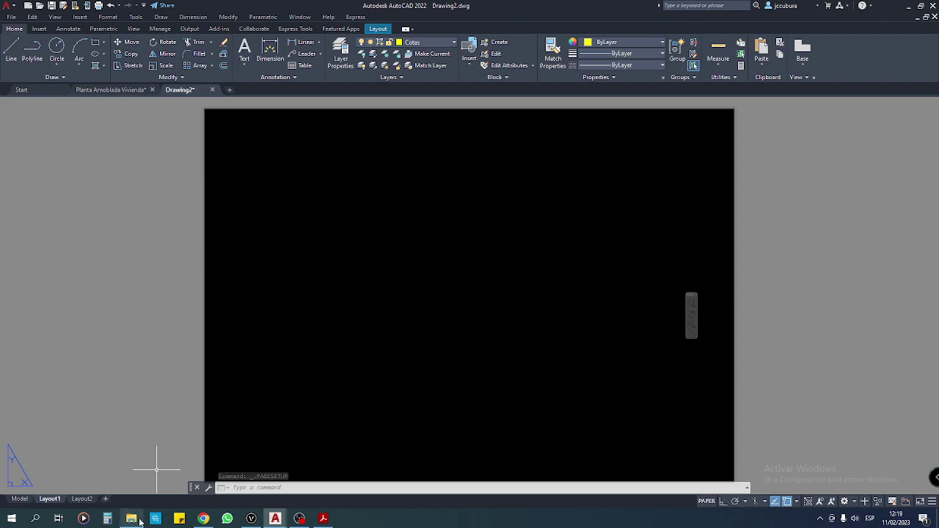
# Open Formato A3.dwg and copy its title block
pyautogui.click(131, 518)
pyautogui.doubleClick(532, 85)
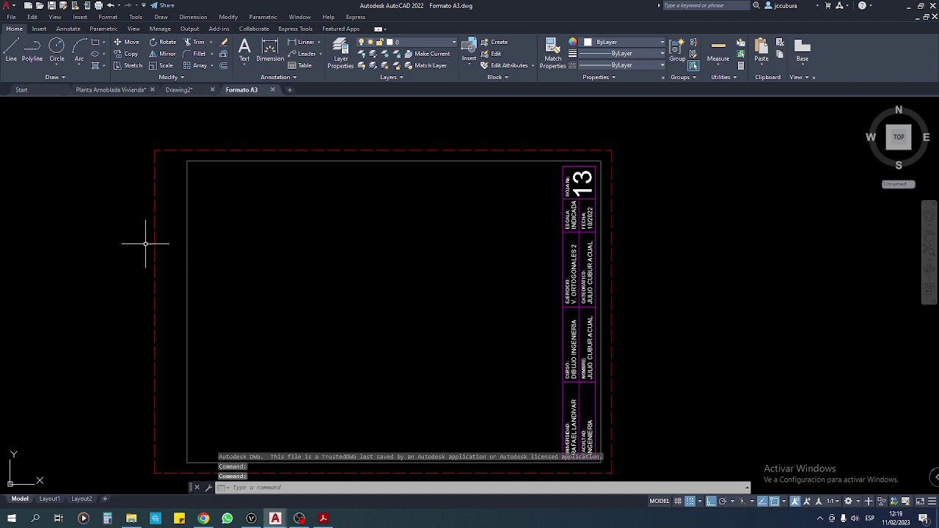
pyautogui.click(154, 229)
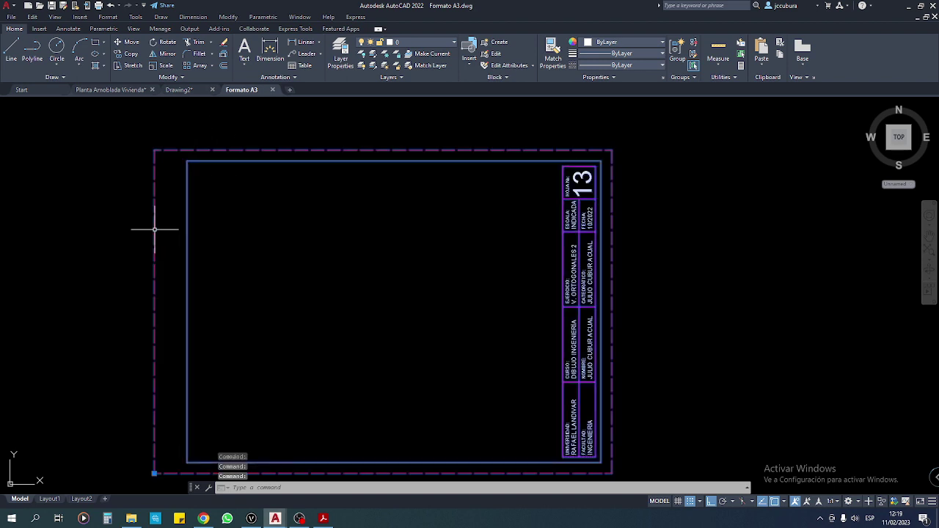
pyautogui.hotkey('ctrl', 'c')
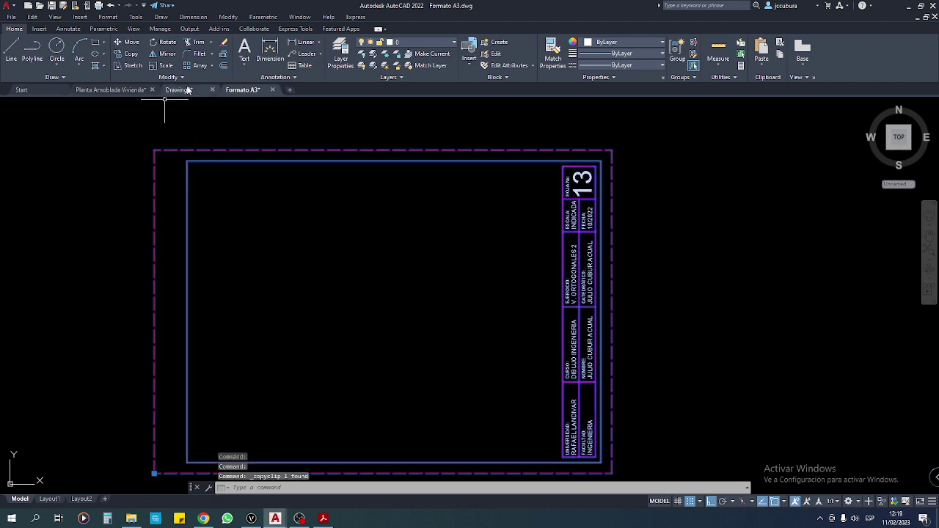
# Paste the title block into Drawing2's Layout1 at the sheet's lower-left corner
pyautogui.click(179, 90)
pyautogui.hotkey('ctrl', 'v')
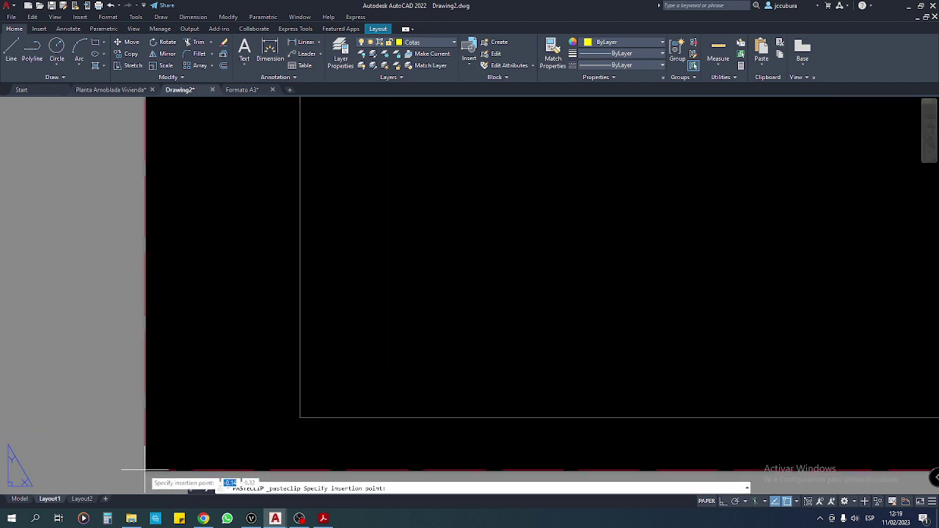
pyautogui.click(145, 473)
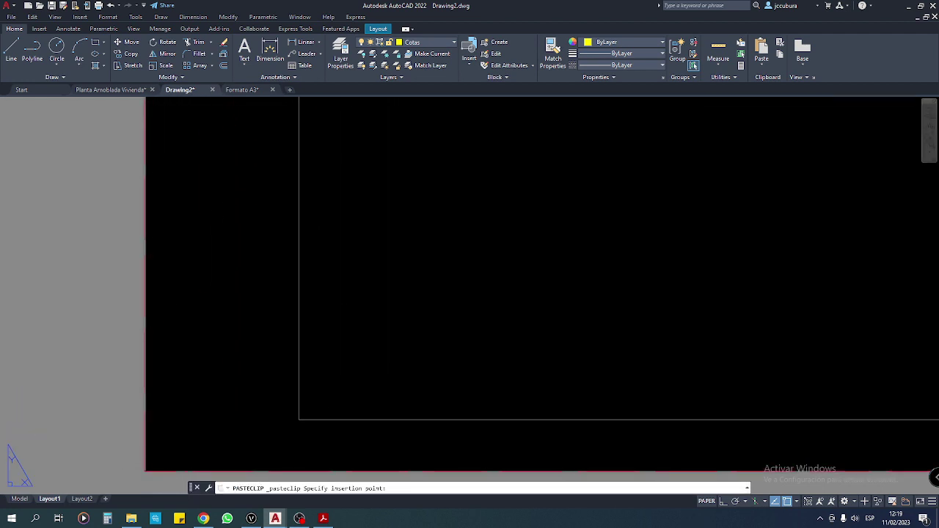
pyautogui.scroll(-4, 286, 358)
pyautogui.scroll(-3, 333, 339)
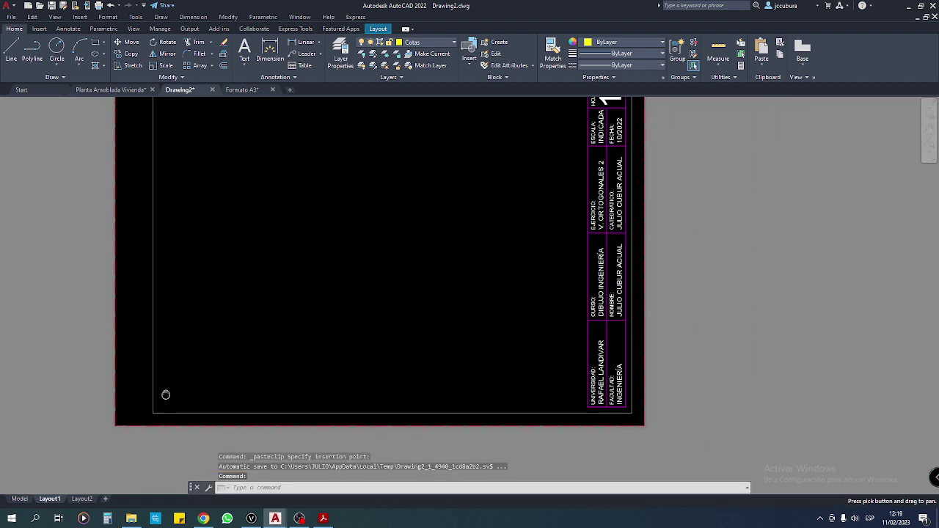
pyautogui.scroll(3, 514, 283)
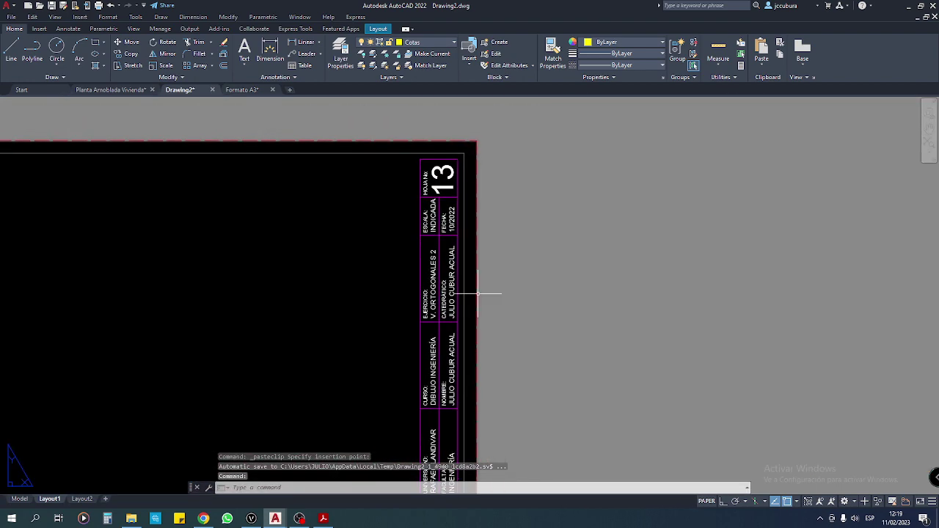
pyautogui.scroll(1, 466, 228)
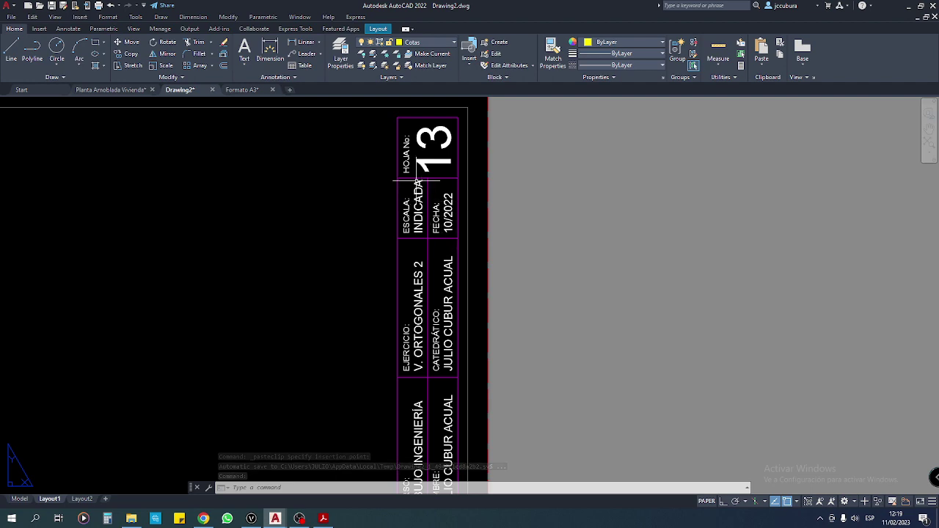
pyautogui.moveTo(507, 305); pyautogui.dragTo(493, 243, button='middle')
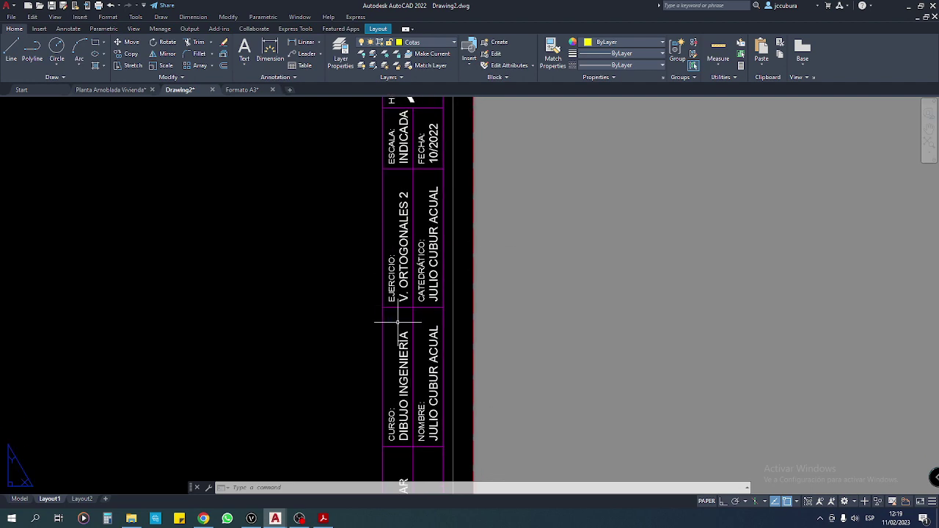
pyautogui.scroll(-2, 457, 351)
pyautogui.moveTo(441, 293); pyautogui.dragTo(439, 273, button='middle')
pyautogui.scroll(2, 436, 251)
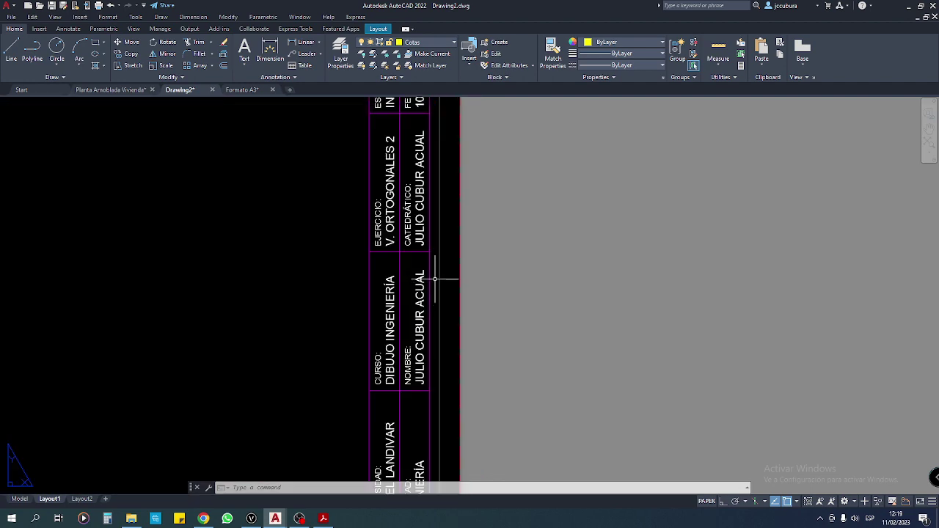
# Open the Formato A3 title block in the Block Editor and bring the EJERCICIO field into view
pyautogui.doubleClick(424, 235)
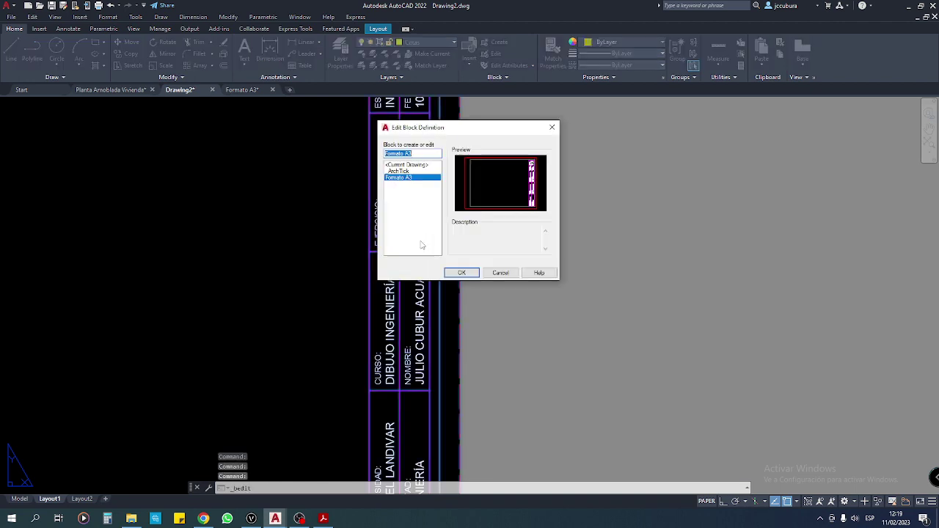
pyautogui.click(461, 272)
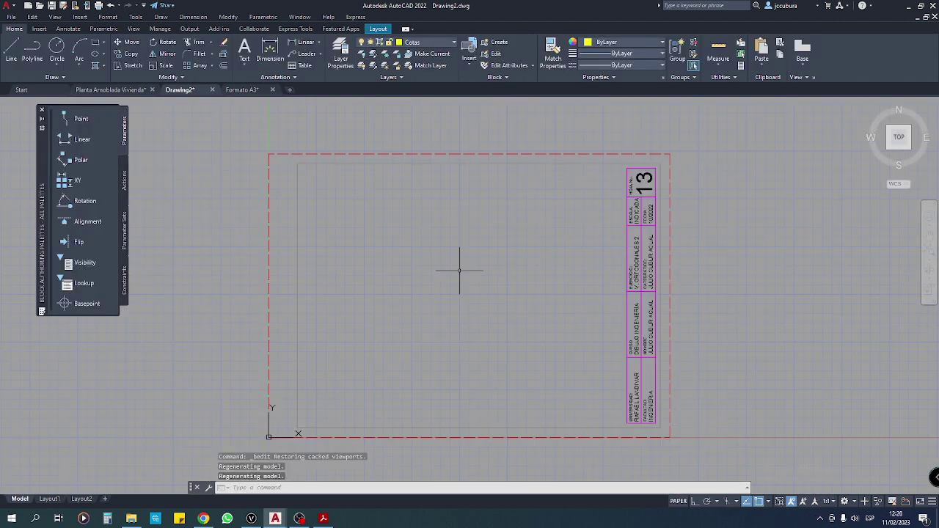
pyautogui.scroll(3, 646, 337)
pyautogui.moveTo(646, 338); pyautogui.dragTo(465, 336, button='middle')
pyautogui.scroll(2, 455, 323)
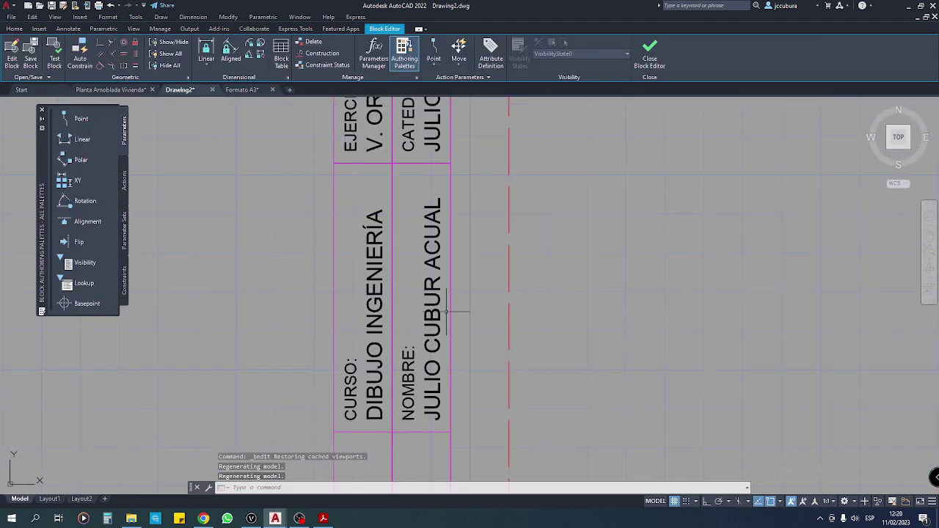
pyautogui.moveTo(446, 245); pyautogui.dragTo(451, 411, button='middle')
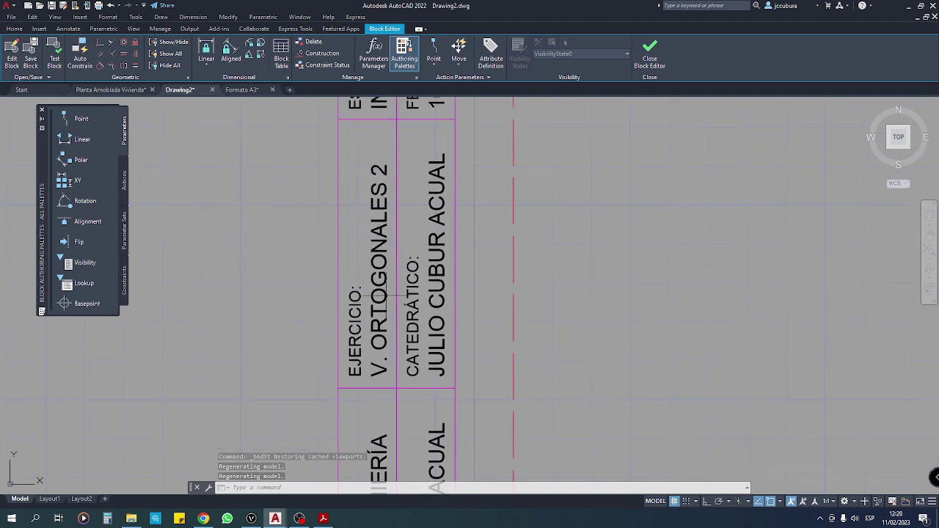
# Replace the exercise text V. ORTOGONALES 2 with PLANTA ACOTADA and close the Block Editor
pyautogui.doubleClick(379, 220)
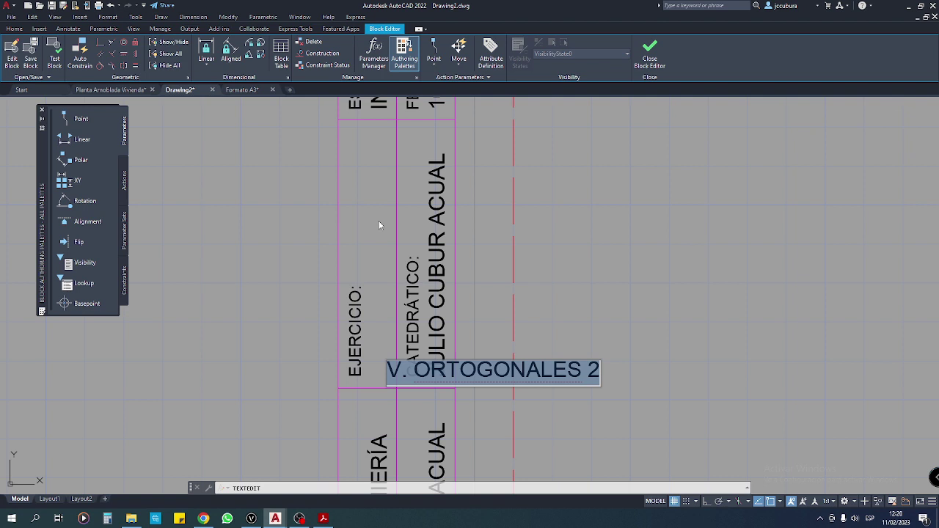
pyautogui.write('PLANTA AC')
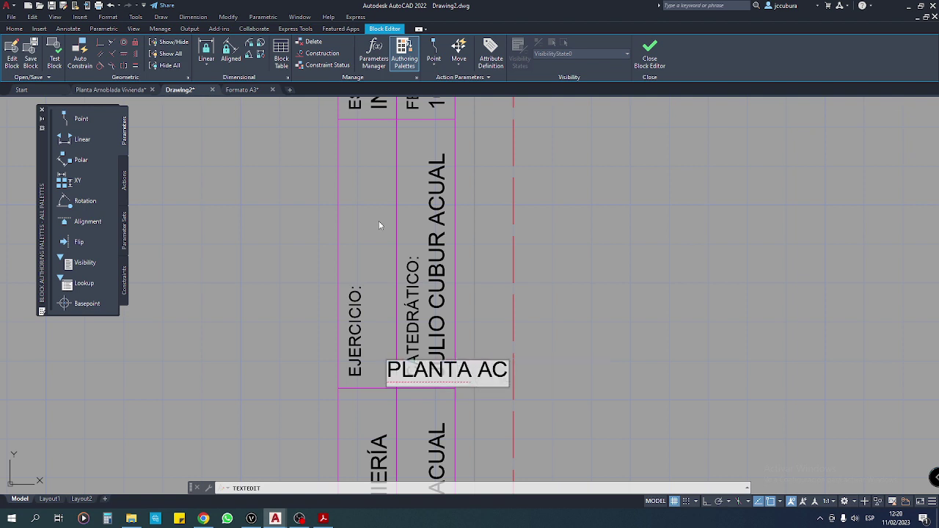
pyautogui.write('OTADA')
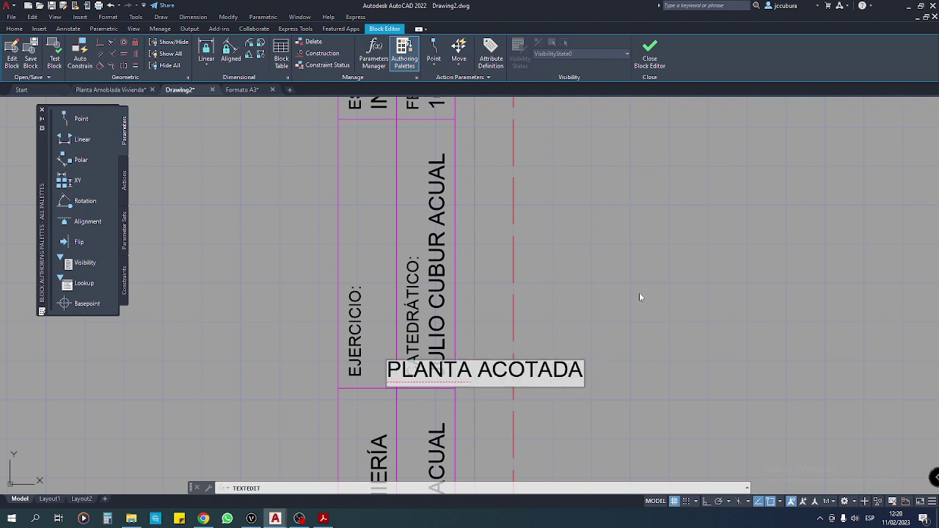
pyautogui.click(640, 297)
pyautogui.scroll(-4, 604, 284)
pyautogui.scroll(-1, 558, 267)
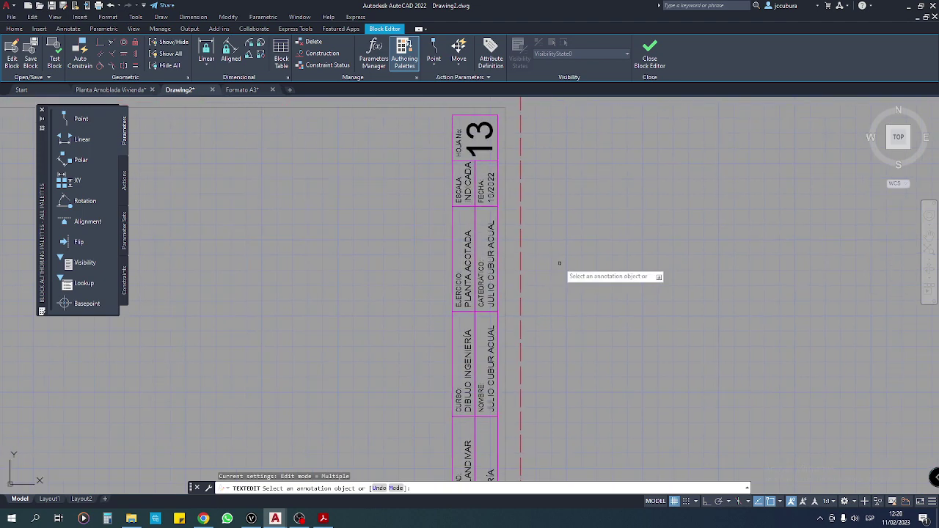
pyautogui.press('Escape')
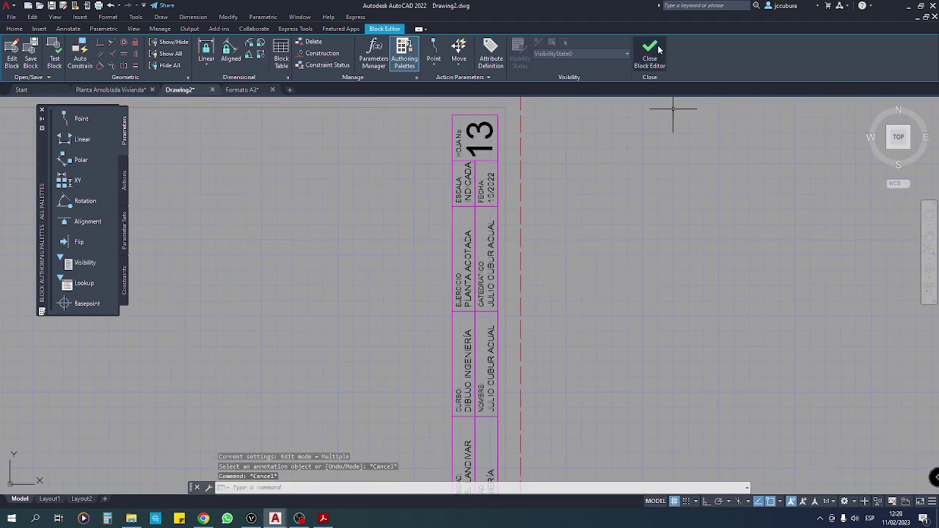
pyautogui.click(659, 49)
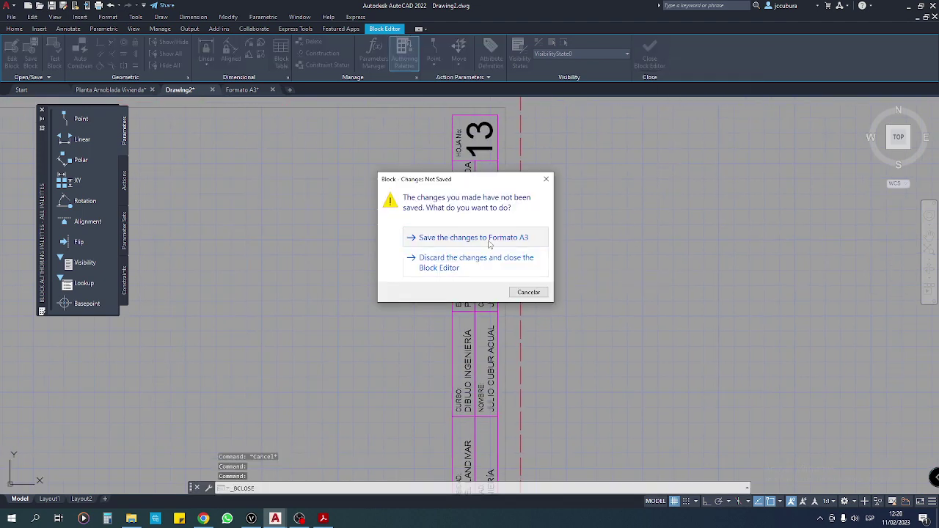
# Save the Formato A3 block changes and return to the Layout1 sheet
pyautogui.click(489, 239)
pyautogui.scroll(-4, 491, 241)
pyautogui.scroll(2, 331, 208)
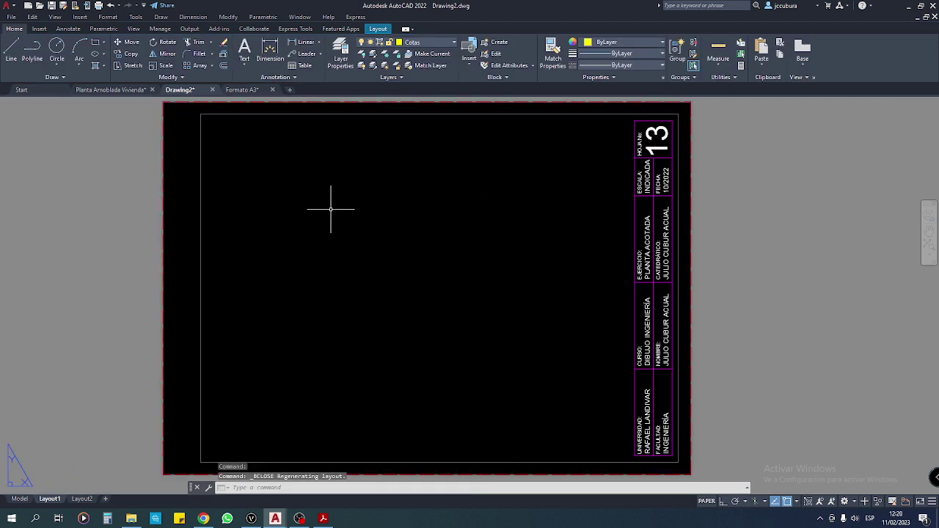
pyautogui.moveTo(331, 207); pyautogui.dragTo(323, 210, button='middle')
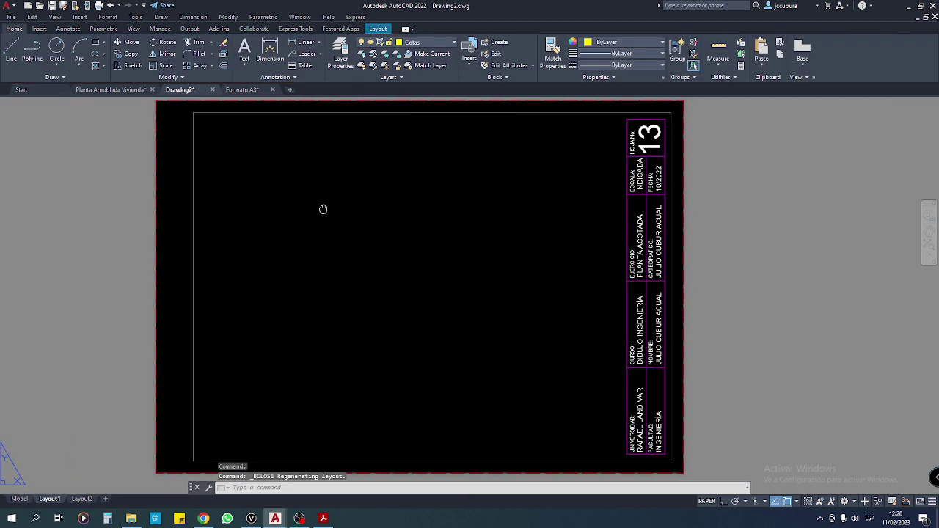
# Window-select the empty drawing area inside the A3 frame
pyautogui.click(213, 124)
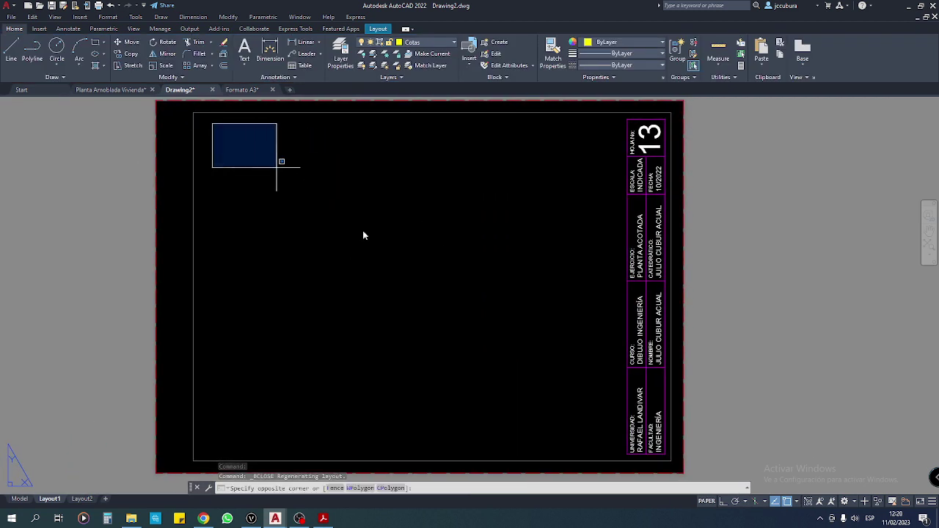
pyautogui.click(608, 446)
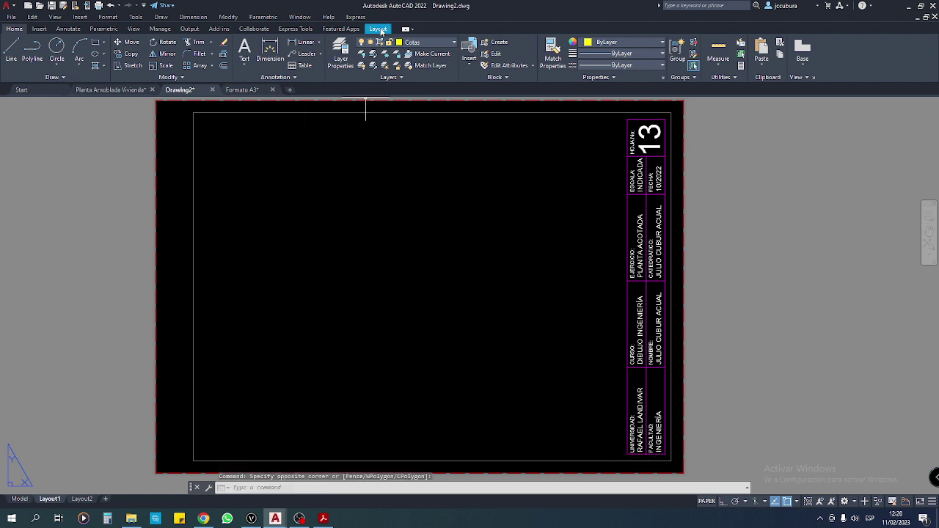
pyautogui.click(381, 31)
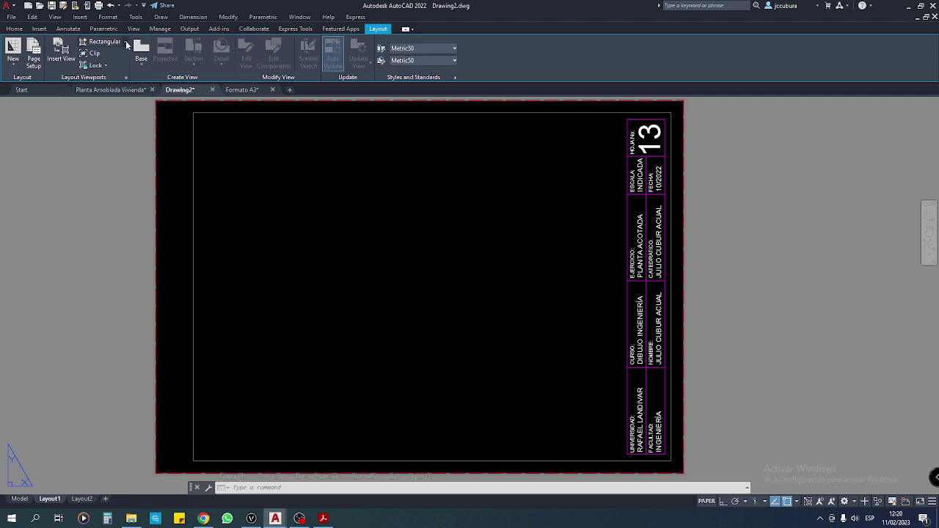
# Draw a rectangular viewport from the frame's top-left corner to its bottom-right corner
pyautogui.click(125, 41)
pyautogui.click(117, 58)
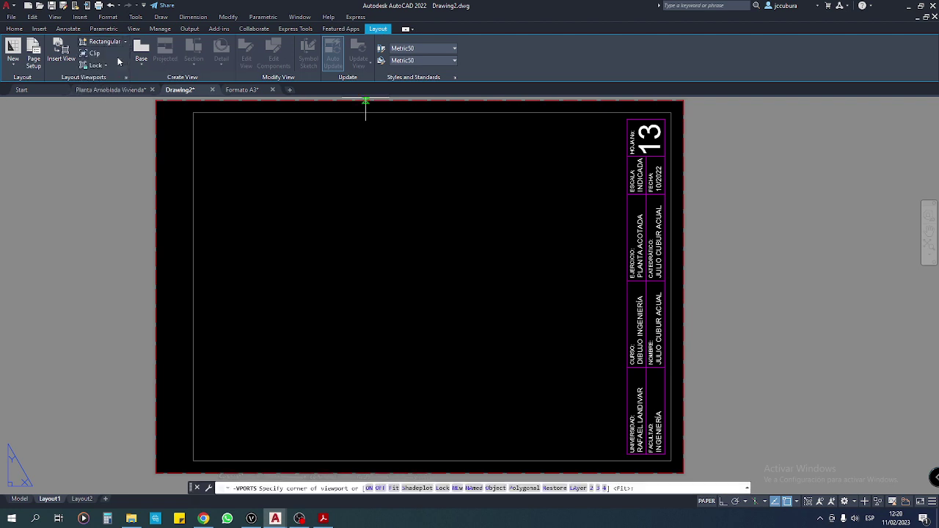
pyautogui.click(201, 120)
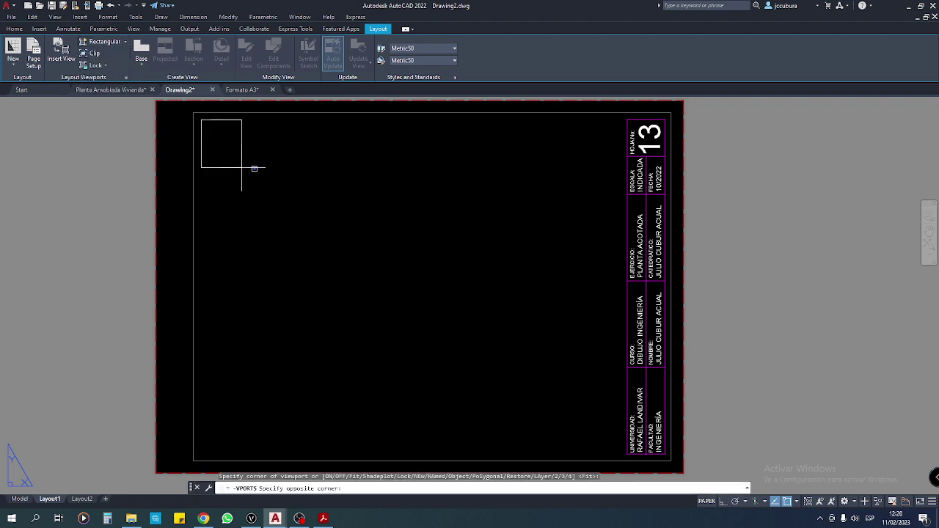
pyautogui.click(618, 451)
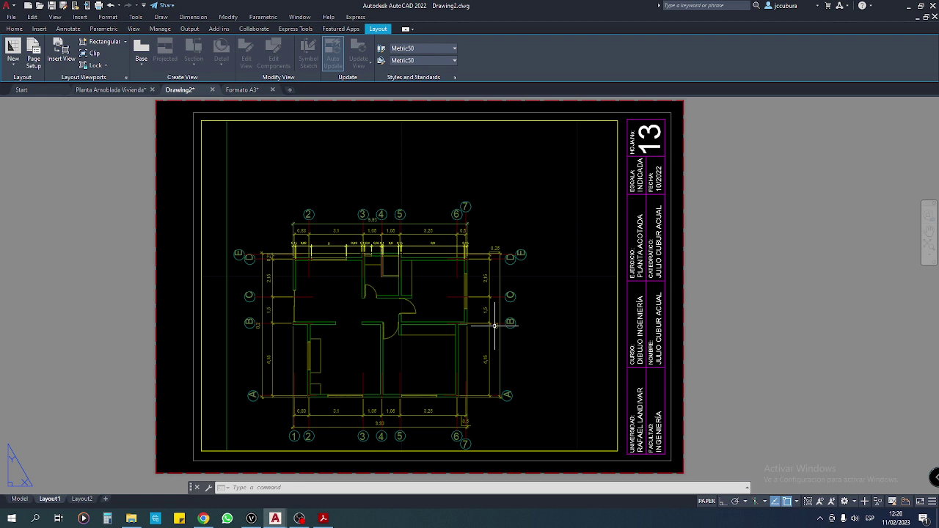
# Zoom the plan inside the viewport to scale 1000/65XP, then return to paper space
pyautogui.doubleClick(522, 205)
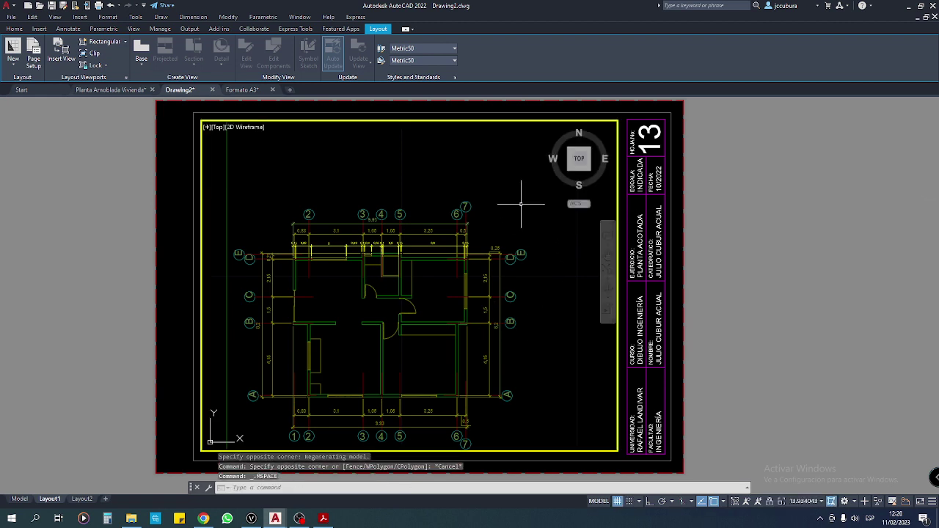
pyautogui.write('ZOOM')
pyautogui.press('Return')
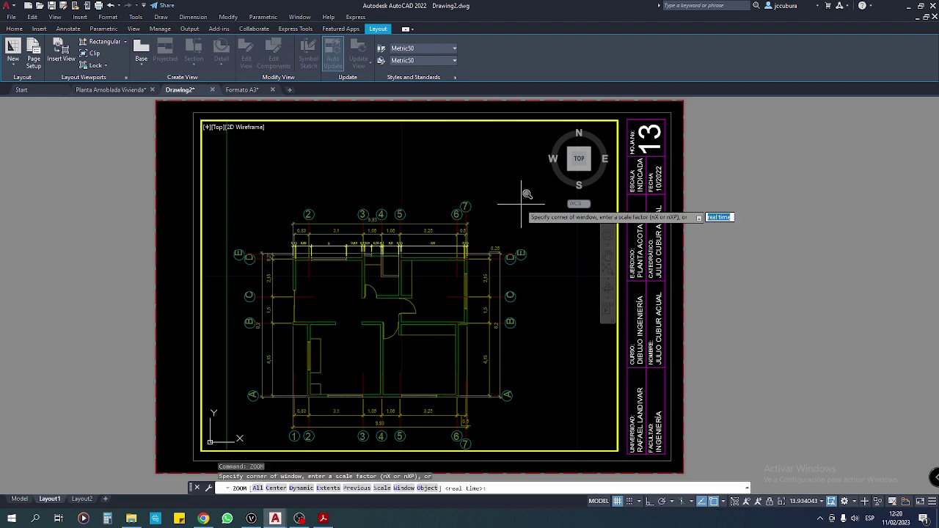
pyautogui.click(382, 488)
pyautogui.write('1000/65XP')
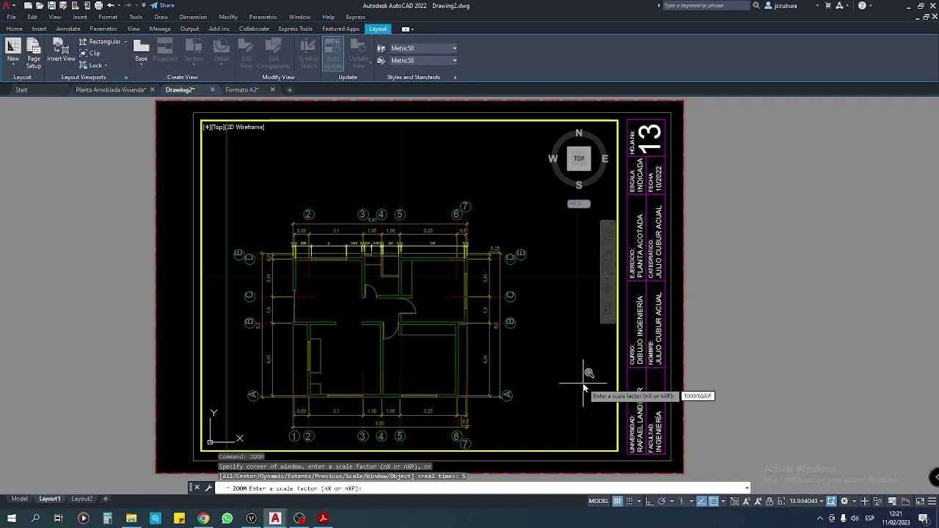
pyautogui.press('Return')
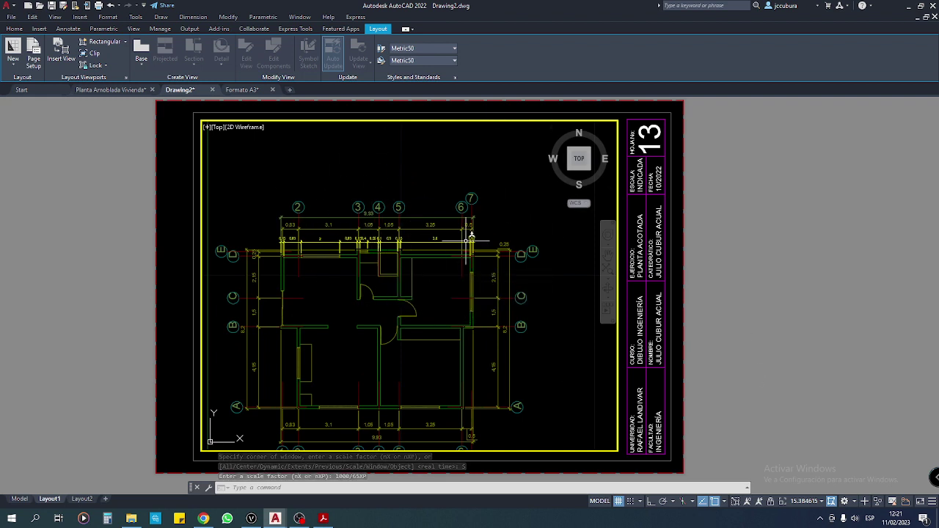
pyautogui.doubleClick(775, 237)
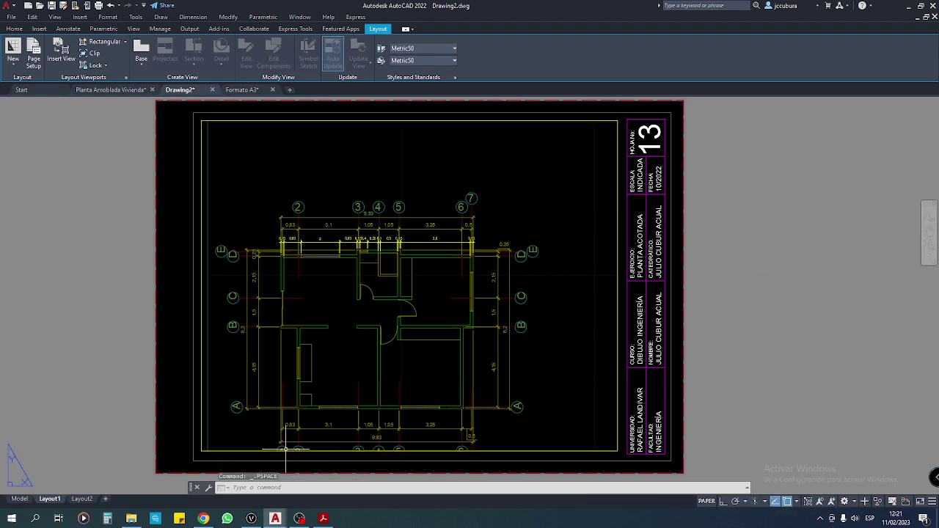
# Resize the viewport by dragging its top-right and bottom-right corner grips to fit the plan
pyautogui.click(618, 143)
pyautogui.click(618, 121)
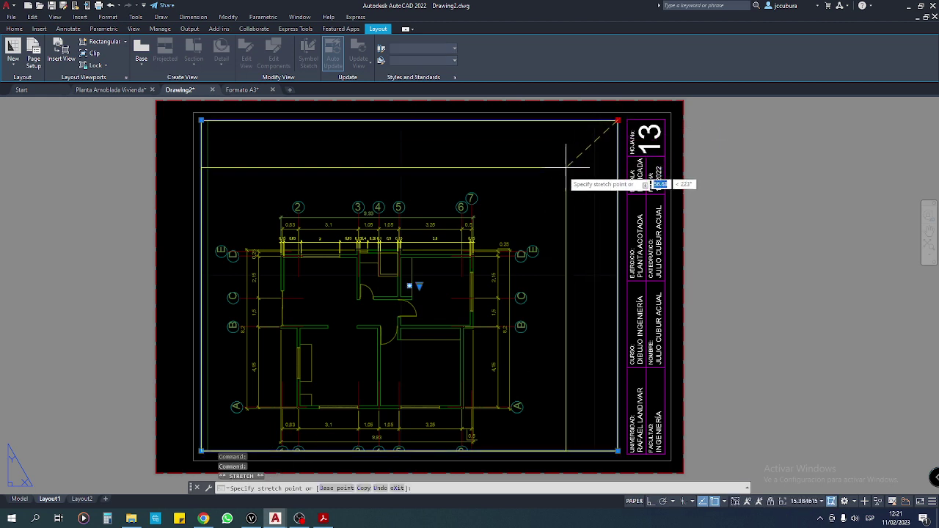
pyautogui.click(554, 185)
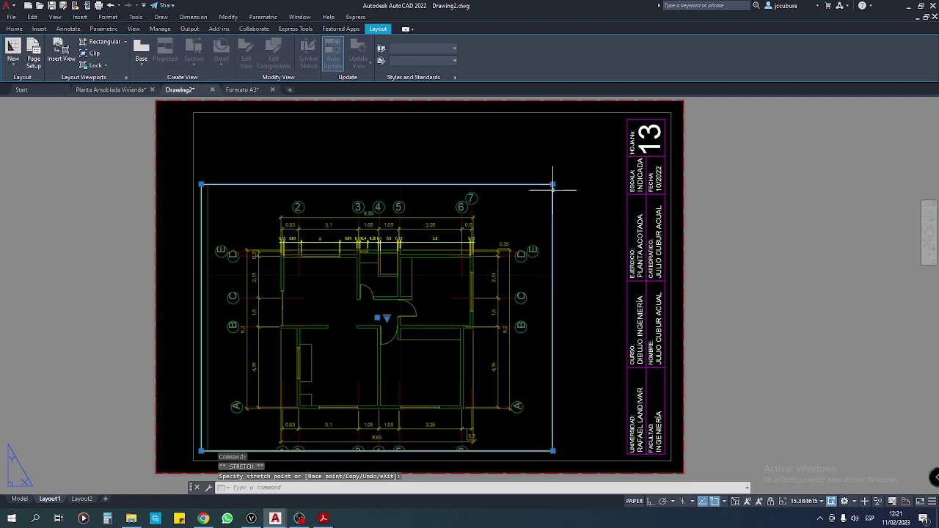
pyautogui.moveTo(315, 385); pyautogui.dragTo(337, 321, button='middle')
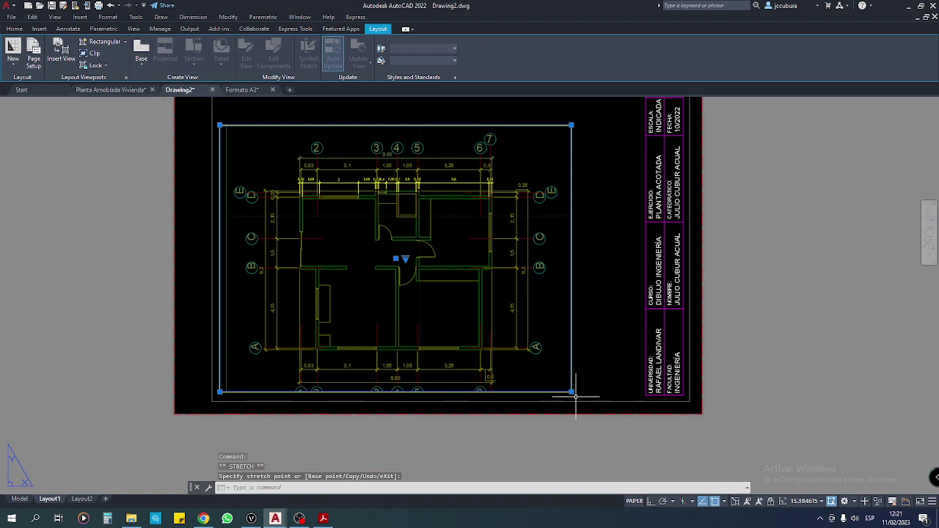
pyautogui.click(572, 393)
pyautogui.click(570, 420)
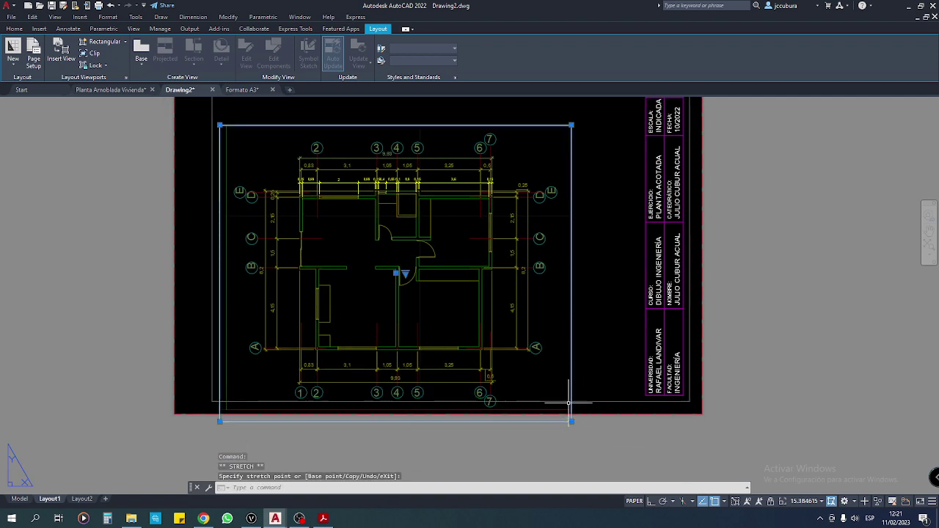
pyautogui.moveTo(551, 353)
pyautogui.mouseDown(button='middle')
pyautogui.moveTo(539, 394)
pyautogui.moveTo(520, 402)
pyautogui.moveTo(512, 359)
pyautogui.mouseUp(button='middle')
pyautogui.scroll(-3, 539, 394)
pyautogui.scroll(2, 519, 382)
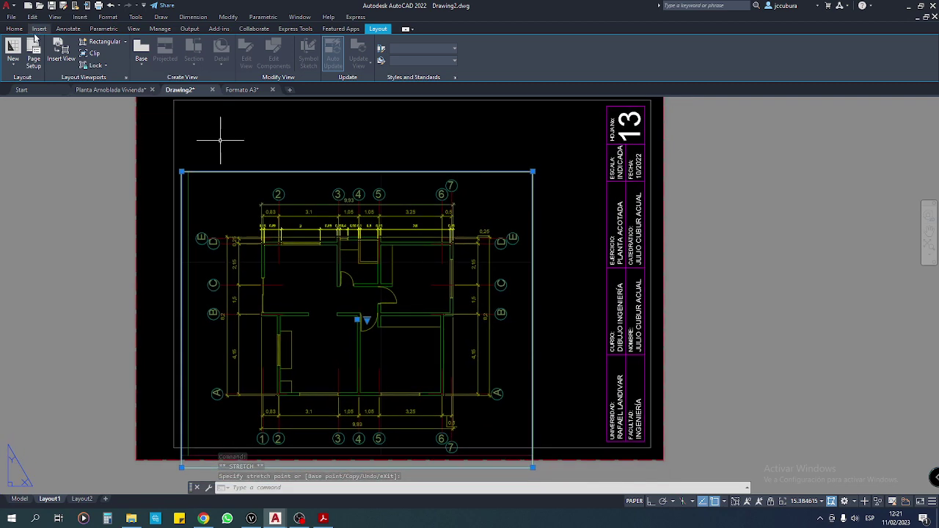
# Move the viewport up and to the right within the A3 frame
pyautogui.click(14, 29)
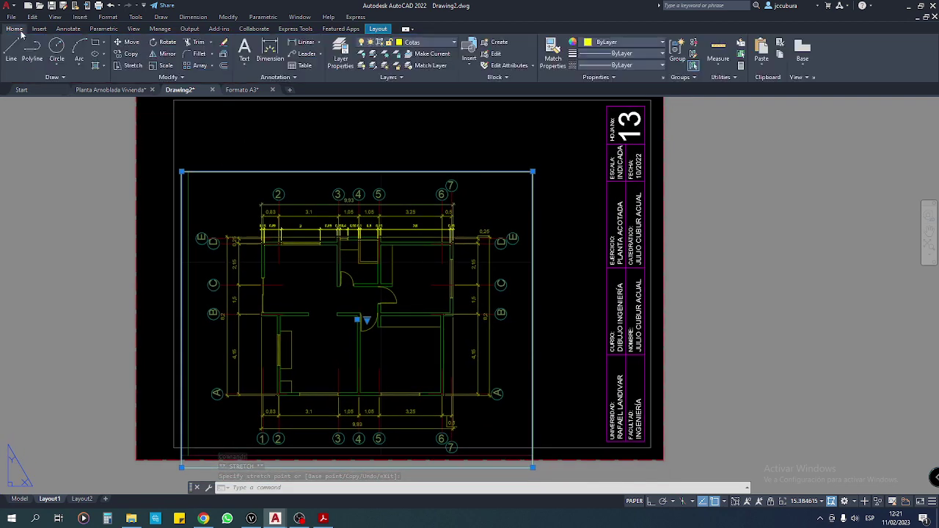
pyautogui.click(127, 42)
pyautogui.click(533, 230)
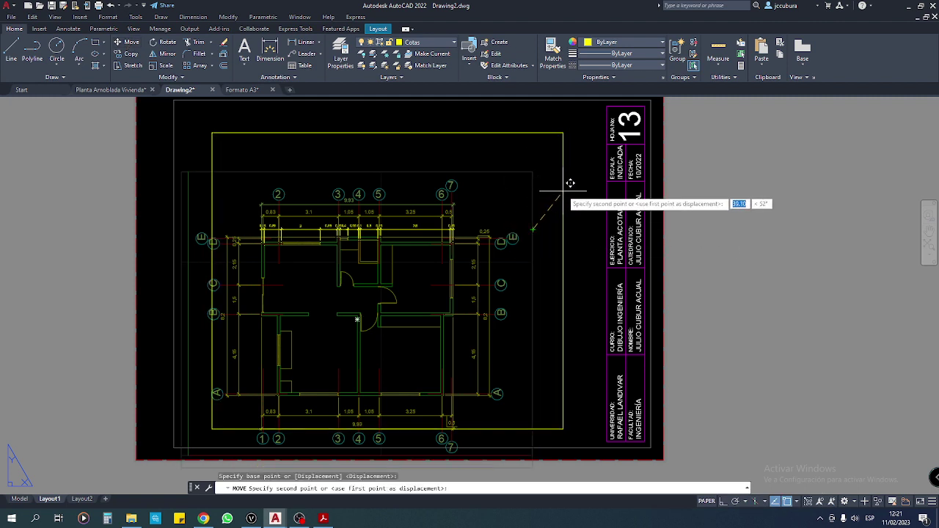
pyautogui.click(563, 187)
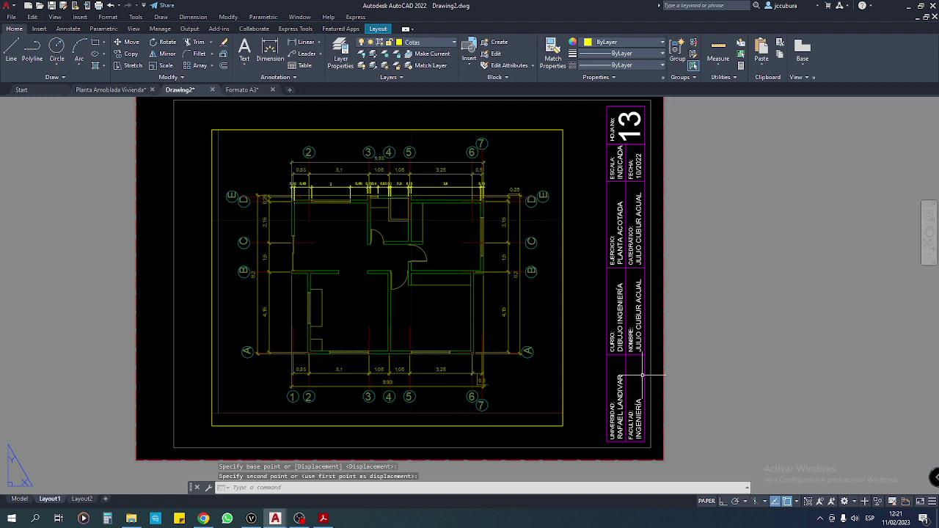
pyautogui.click(716, 309)
pyautogui.click(738, 326)
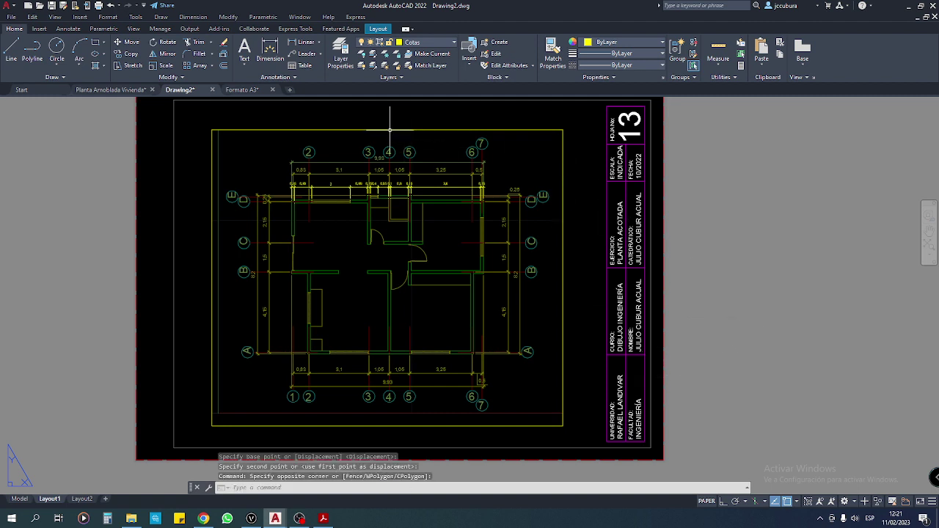
# Put the viewport border on layer 0 and open the Layout1 plot settings
pyautogui.click(275, 130)
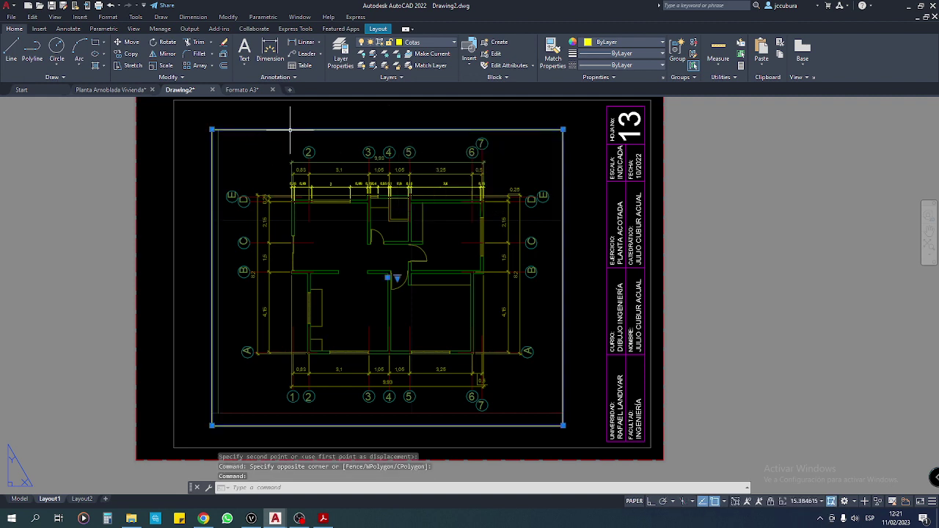
pyautogui.click(430, 42)
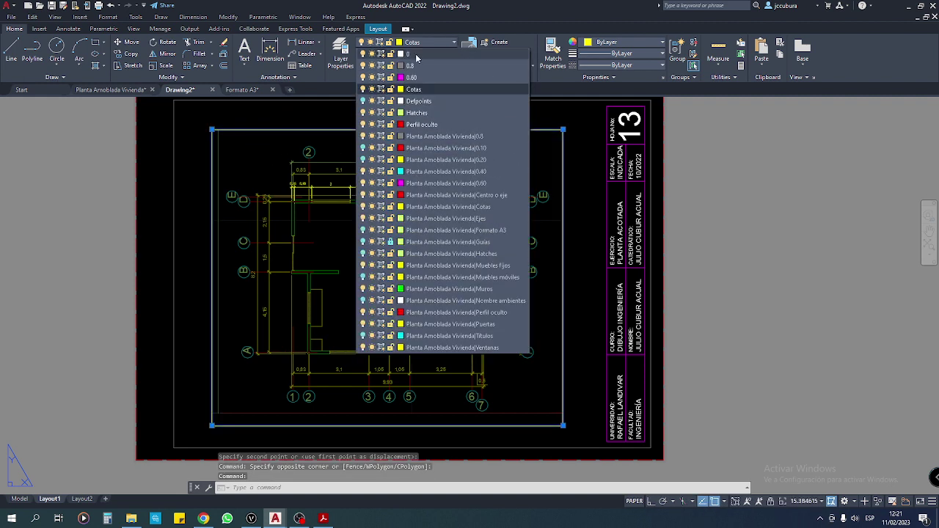
pyautogui.click(415, 53)
pyautogui.press('Escape')
pyautogui.press('Escape')
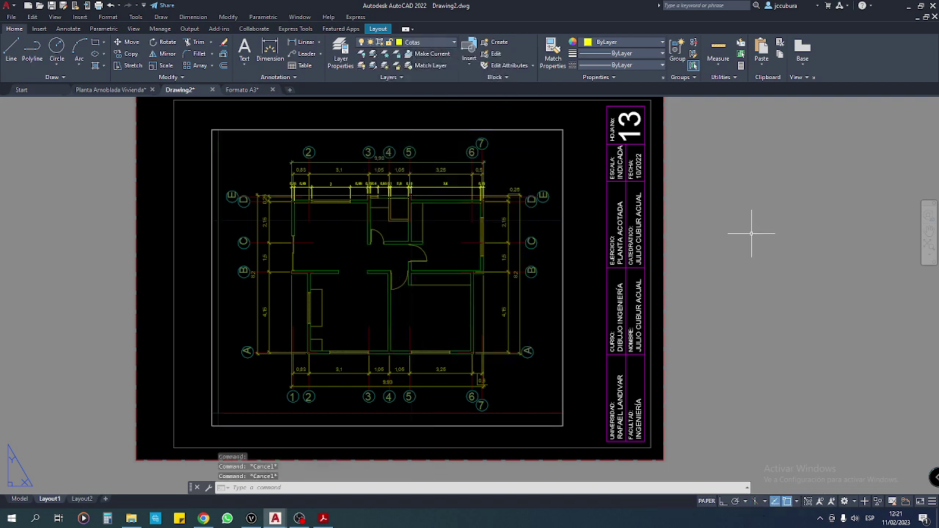
pyautogui.hotkey('ctrl', 'p')
# Preview the Layout1 plot, then close the preview and cancel without plotting
pyautogui.click(314, 379)
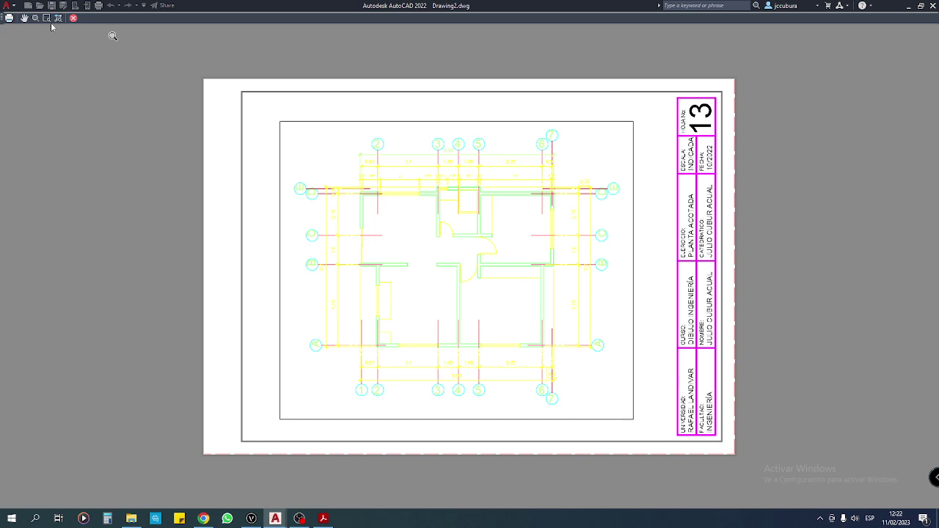
pyautogui.click(74, 18)
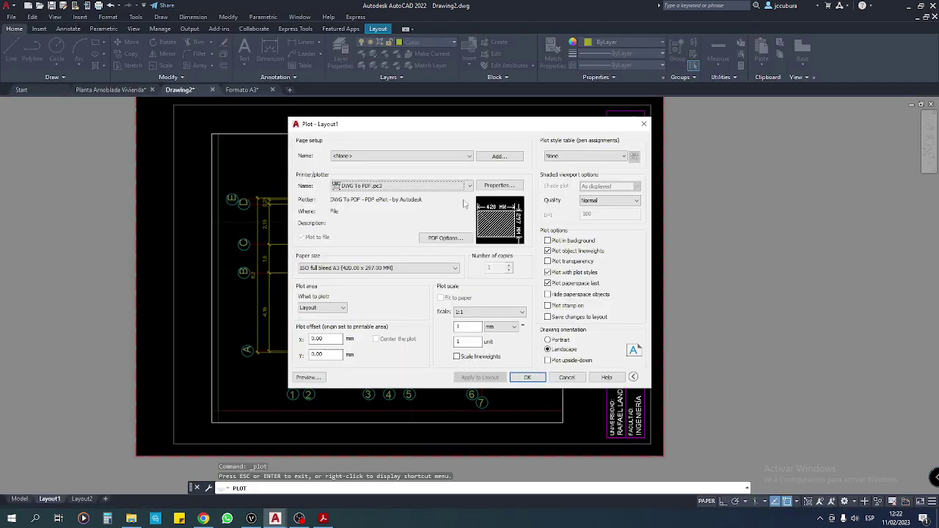
pyautogui.click(568, 377)
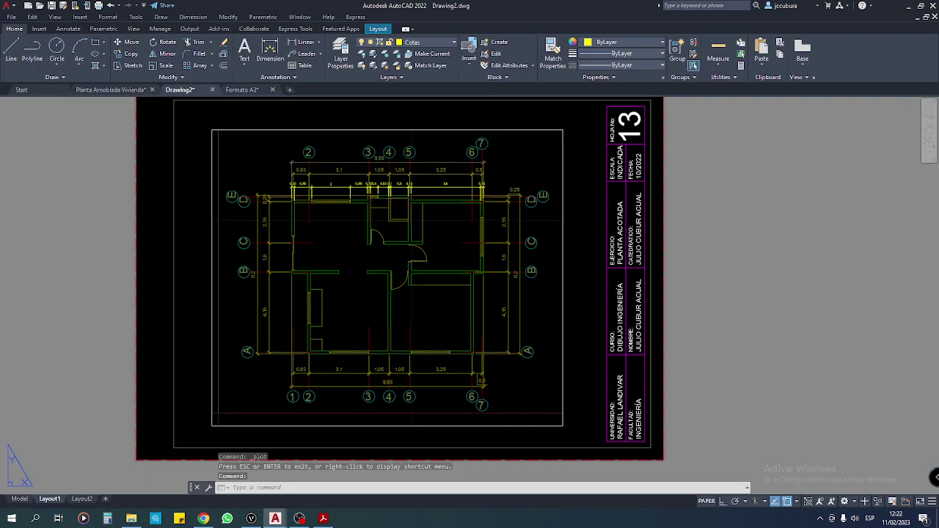
pyautogui.click(563, 358)
pyautogui.press('Escape')
pyautogui.press('Escape')
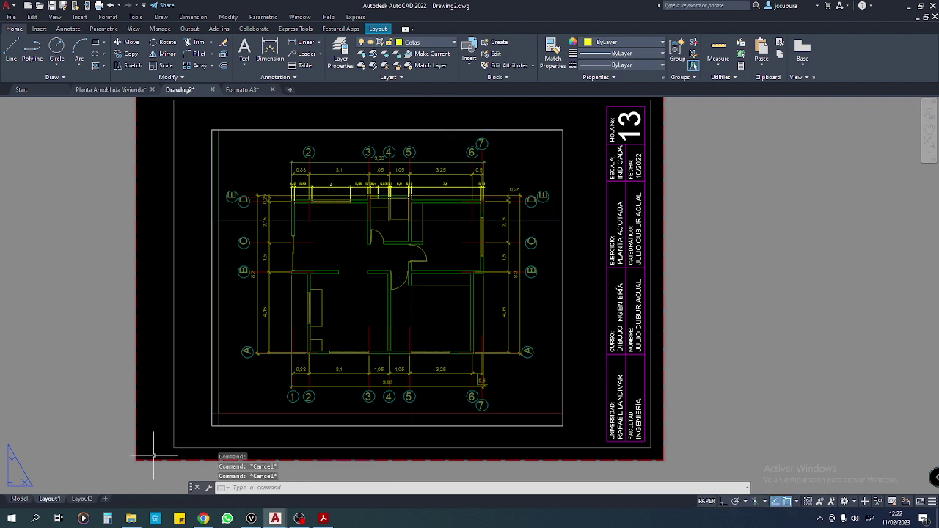
# Check the layer properties and refresh Layout1 by switching to Model and back
pyautogui.click(354, 55)
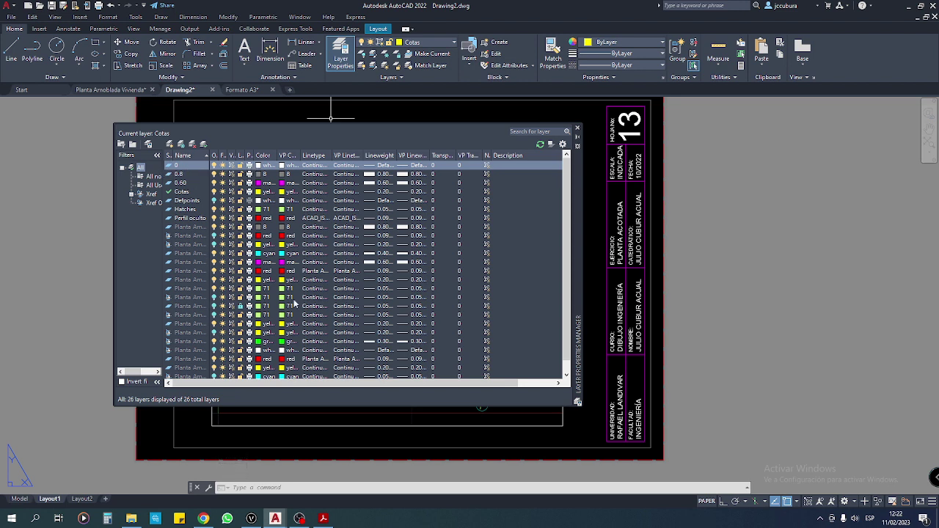
pyautogui.click(577, 129)
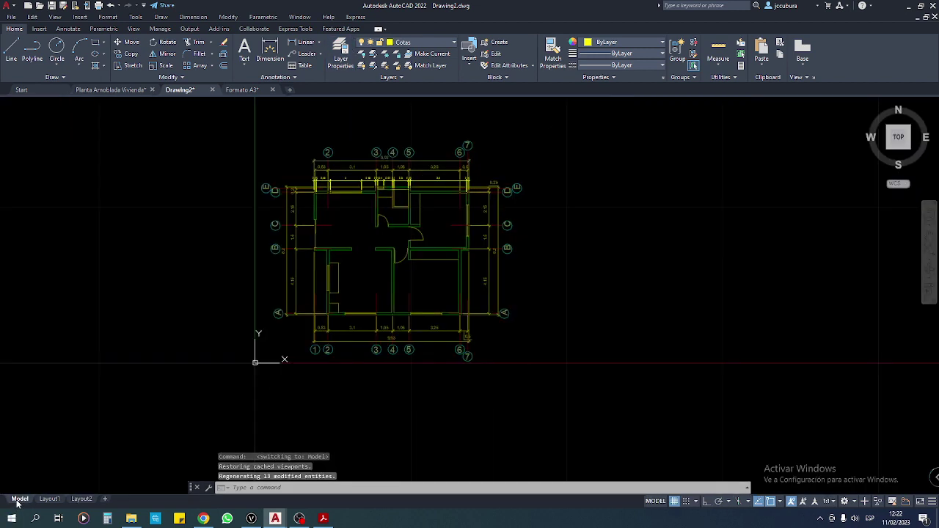
pyautogui.click(20, 499)
pyautogui.click(49, 499)
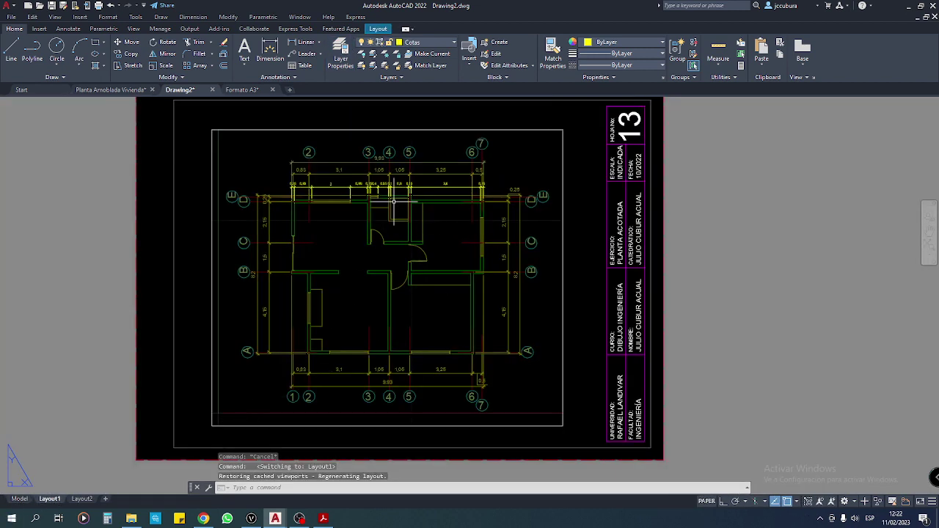
# Select layer 0 in the Layer Properties Manager and open the Layout1 plot settings
pyautogui.click(345, 49)
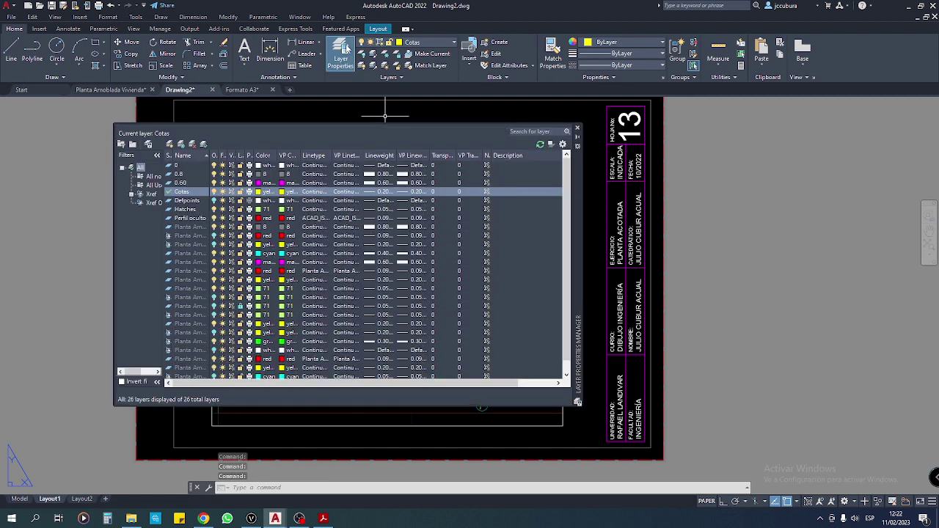
pyautogui.click(177, 166)
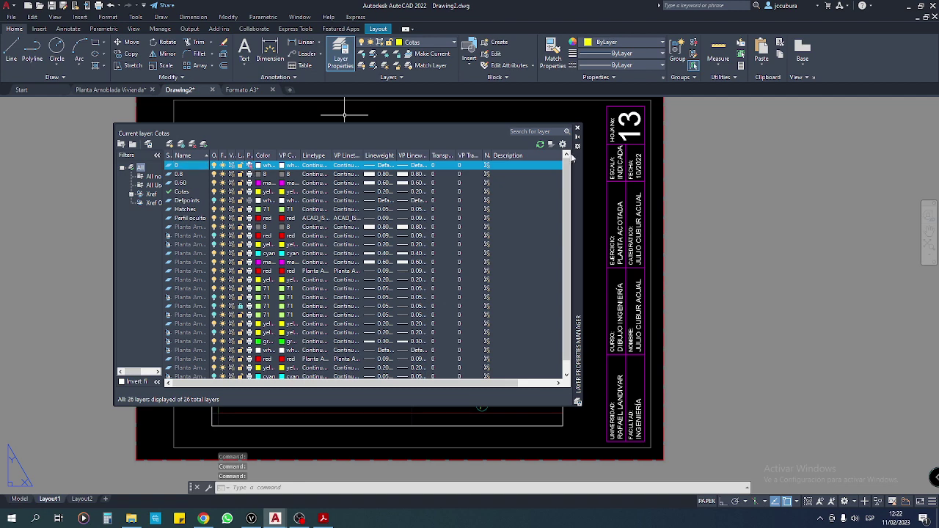
pyautogui.click(577, 129)
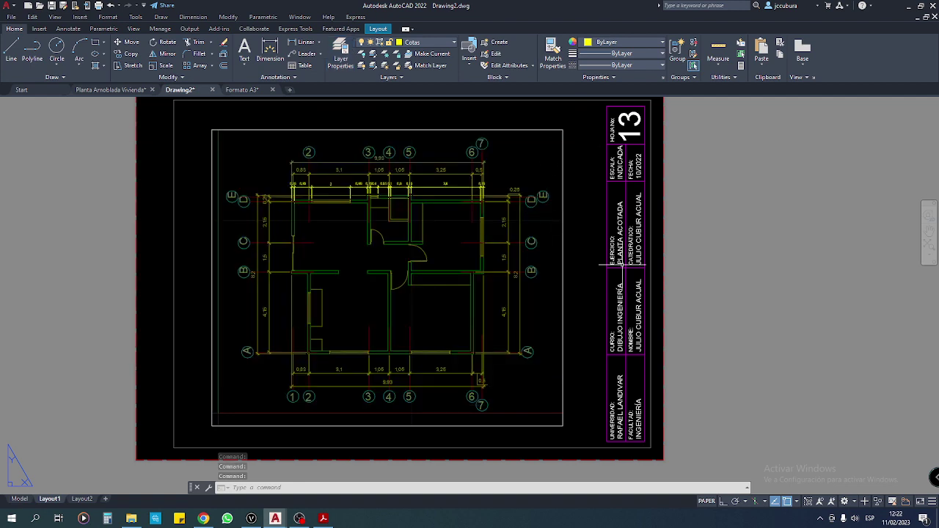
pyautogui.hotkey('ctrl', 'p')
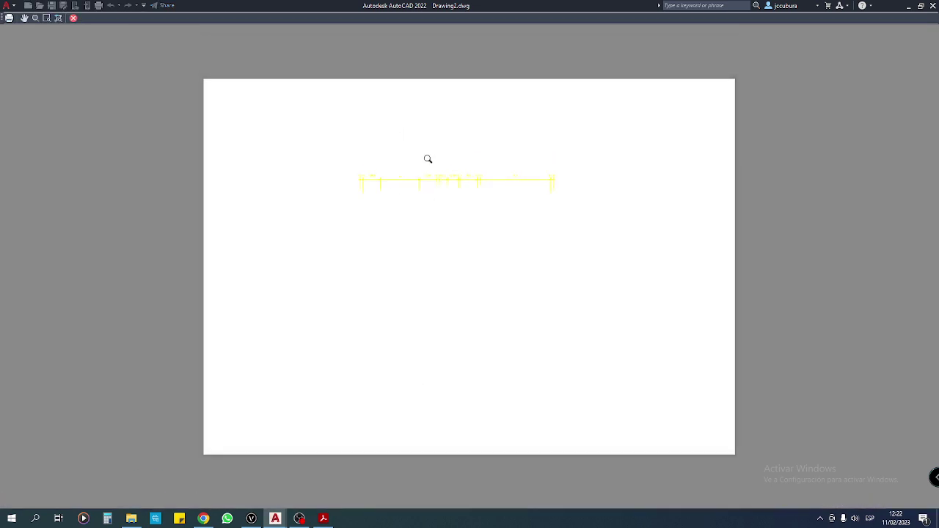
# Close the nearly empty plot preview, cancel the Plot dialog, and switch to Model space
pyautogui.click(71, 18)
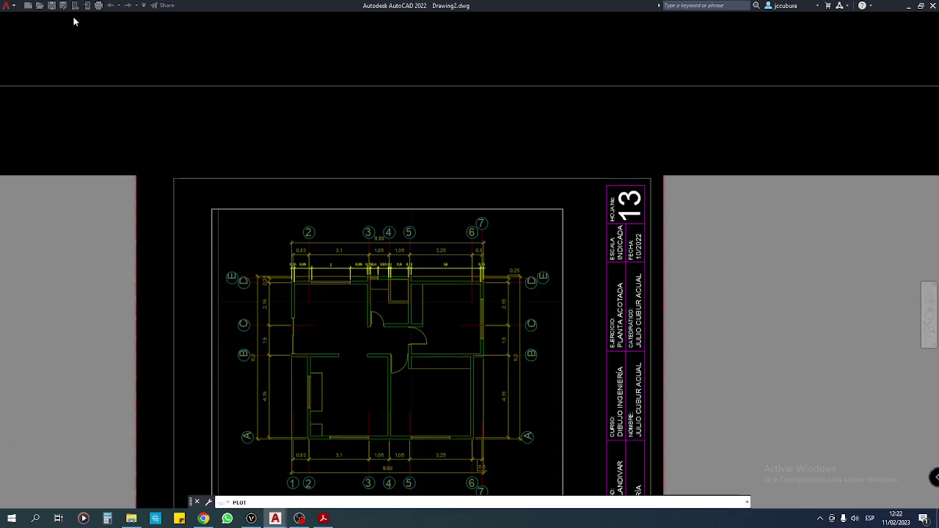
pyautogui.click(566, 378)
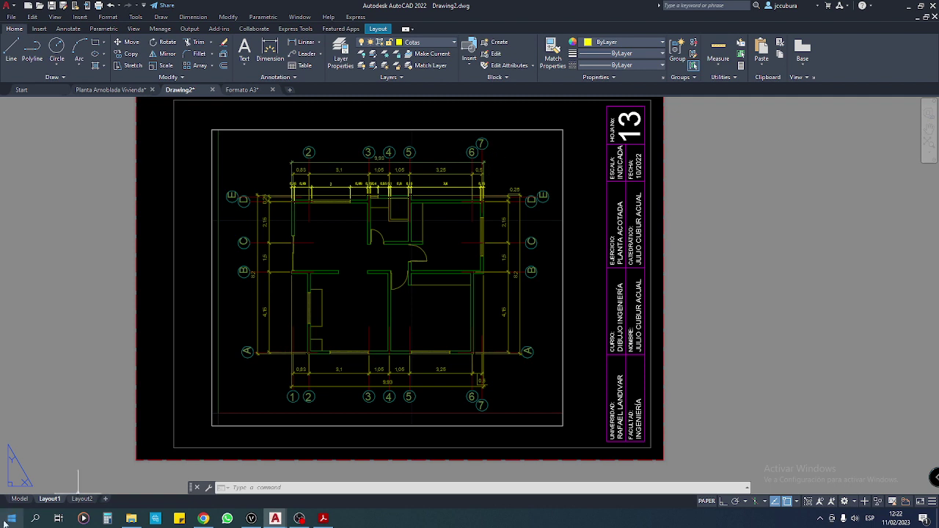
pyautogui.click(20, 499)
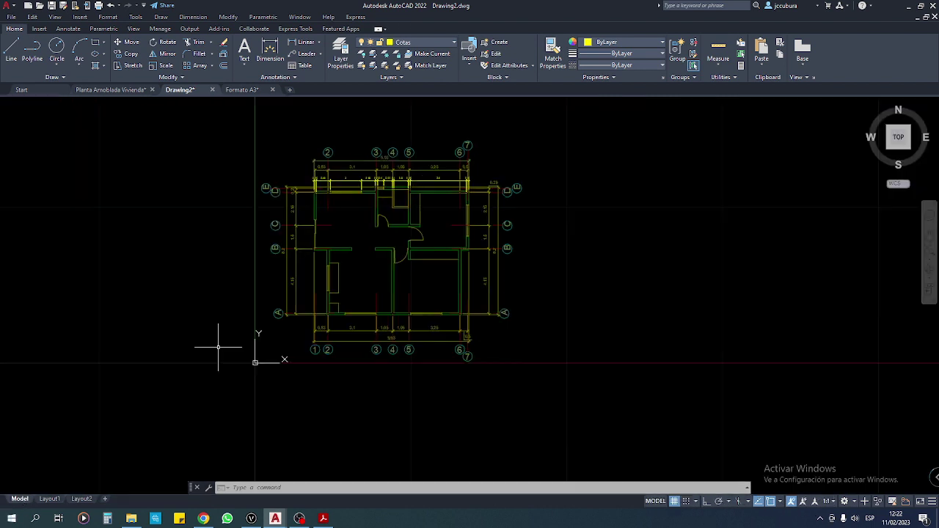
# Window-select part of the floor plan, then clear the selection
pyautogui.click(354, 161)
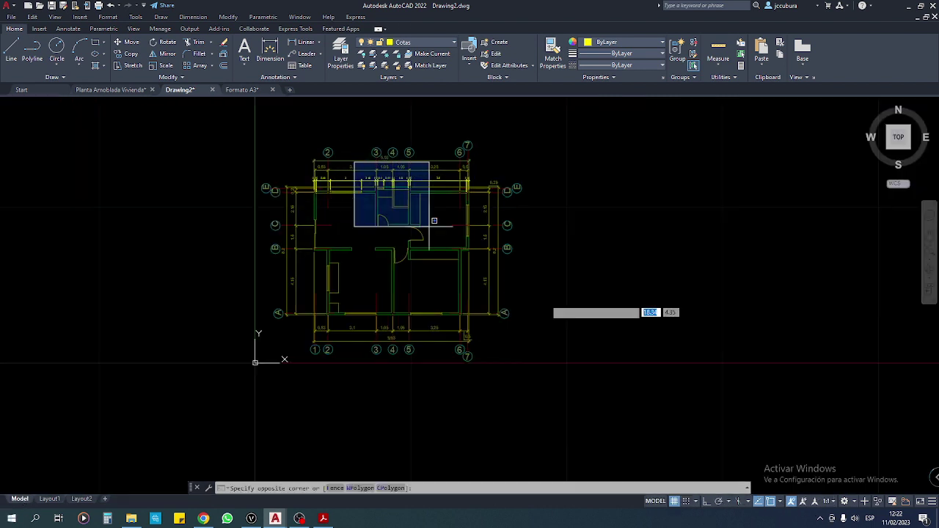
pyautogui.click(545, 300)
pyautogui.hotkey('ctrl', 'a')
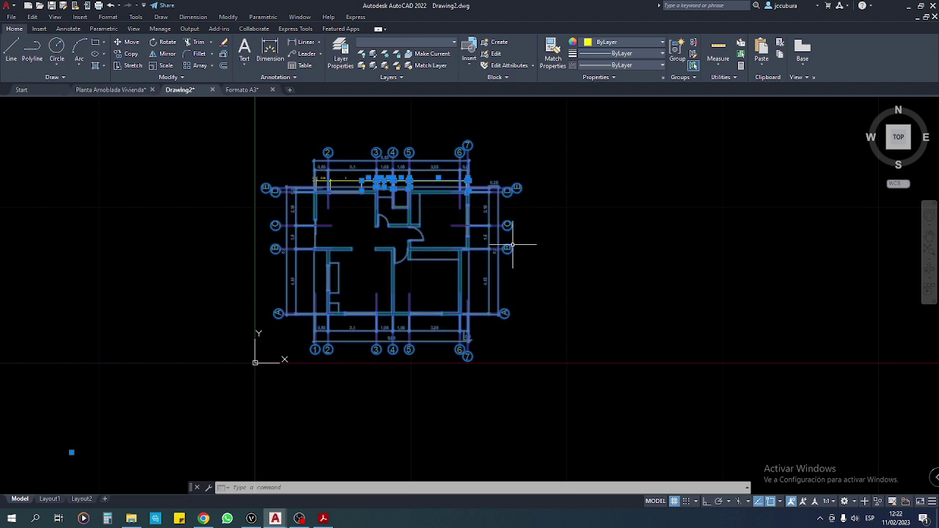
pyautogui.press('Escape')
# Create a new layer named Planta referenciada in the Layer Properties Manager
pyautogui.click(343, 50)
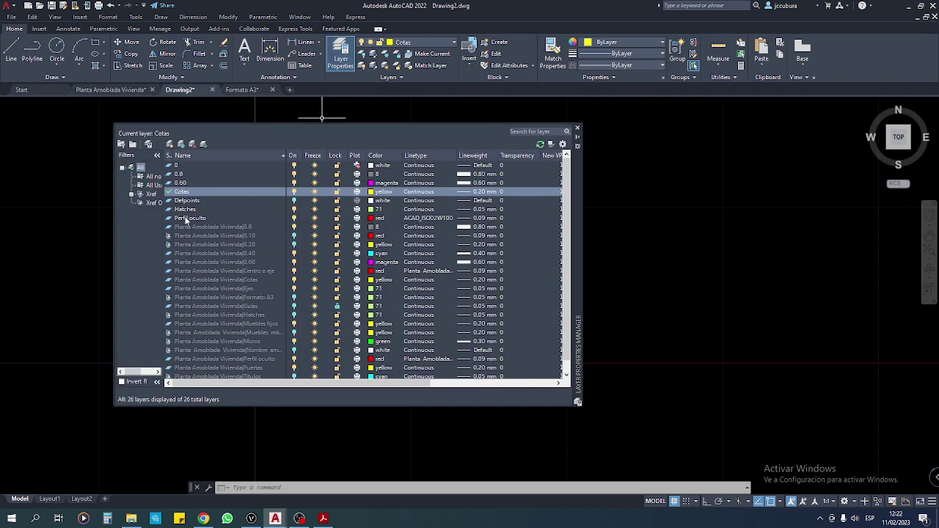
pyautogui.click(170, 144)
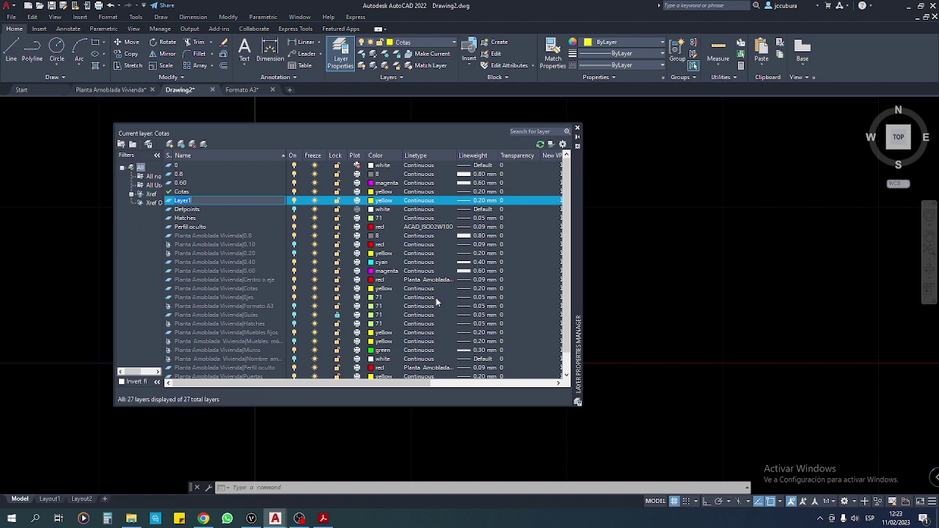
pyautogui.write('Planta referenciada')
pyautogui.click(578, 130)
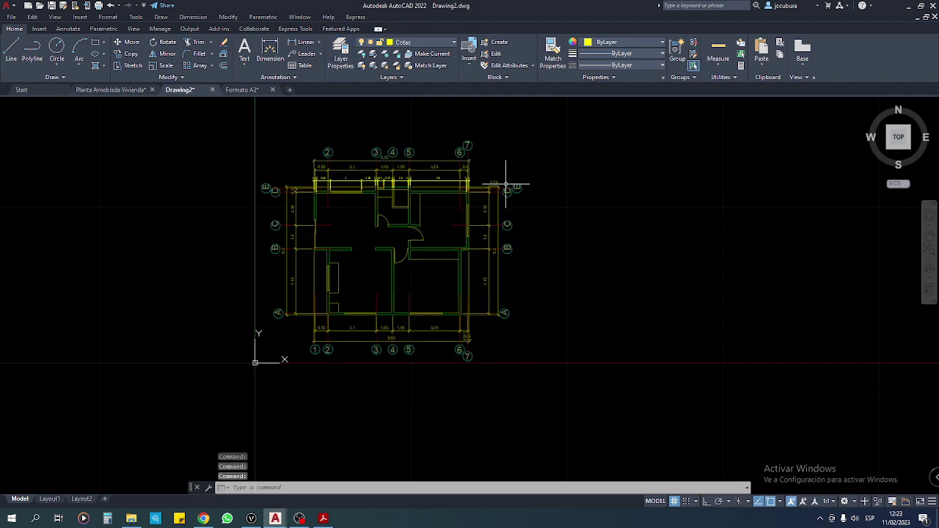
# Select the referenced plan and browse the layer list, then deselect and check Layer Properties
pyautogui.click(470, 146)
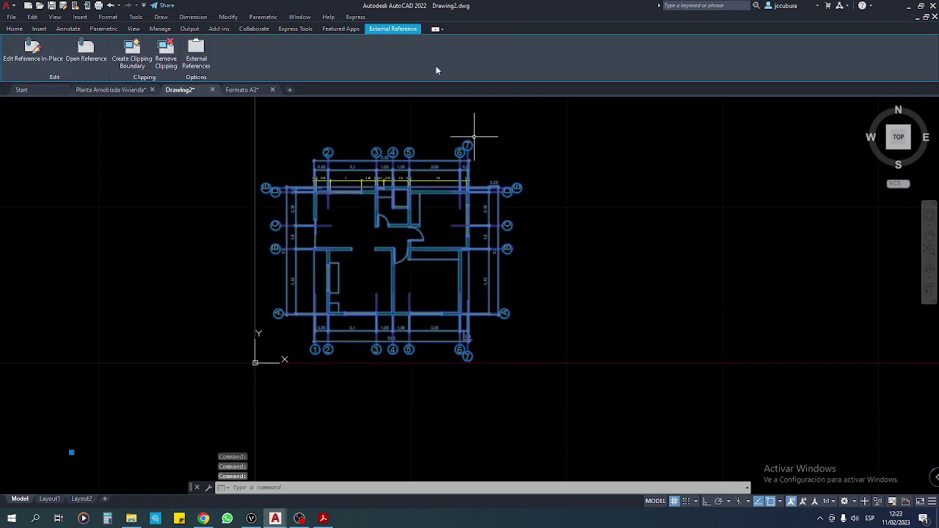
pyautogui.click(14, 29)
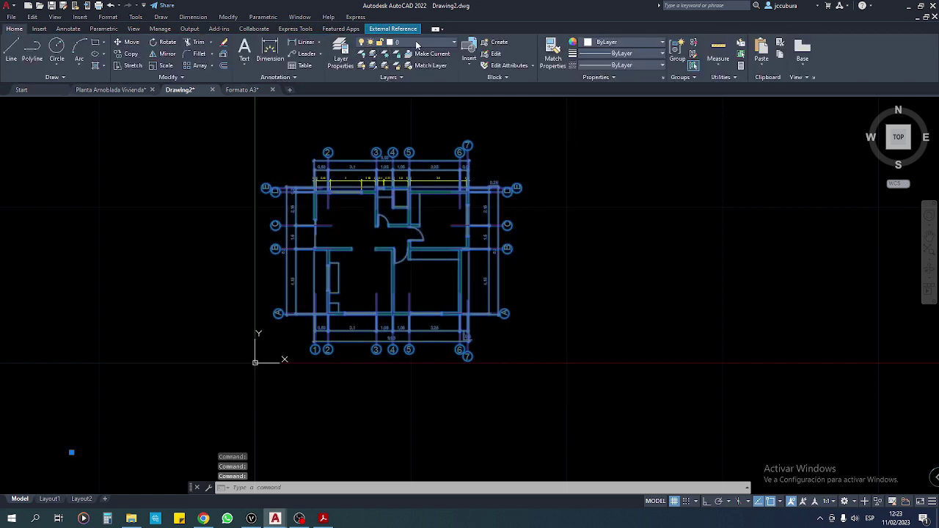
pyautogui.click(415, 42)
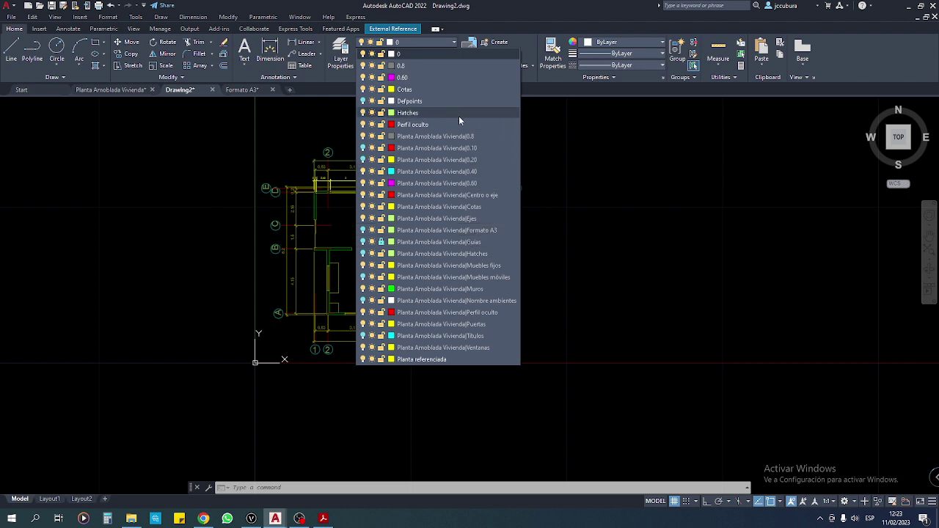
pyautogui.click(565, 181)
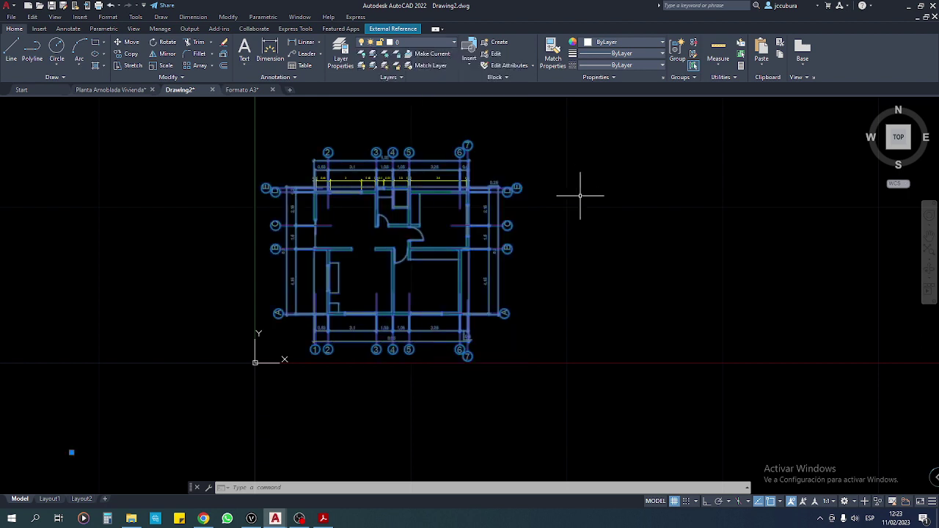
pyautogui.press('Escape')
pyautogui.press('Escape')
pyautogui.click(340, 55)
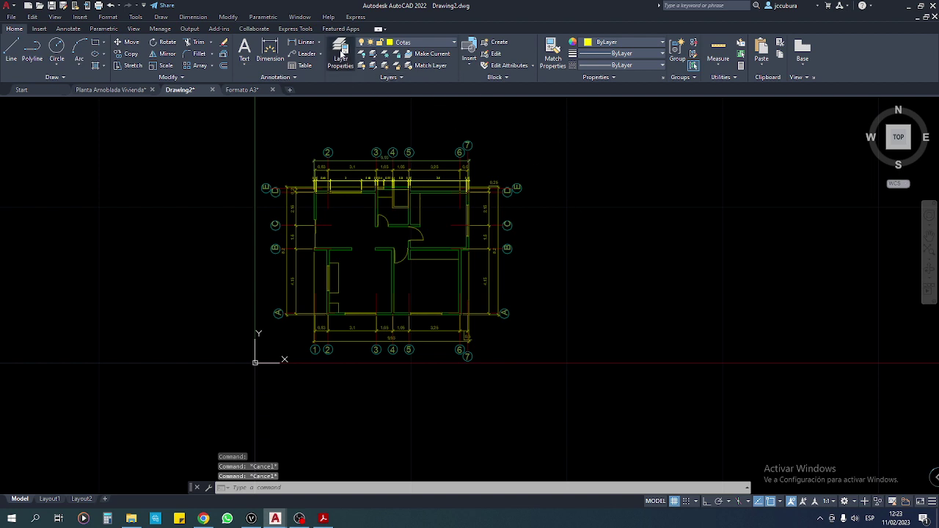
pyautogui.click(577, 130)
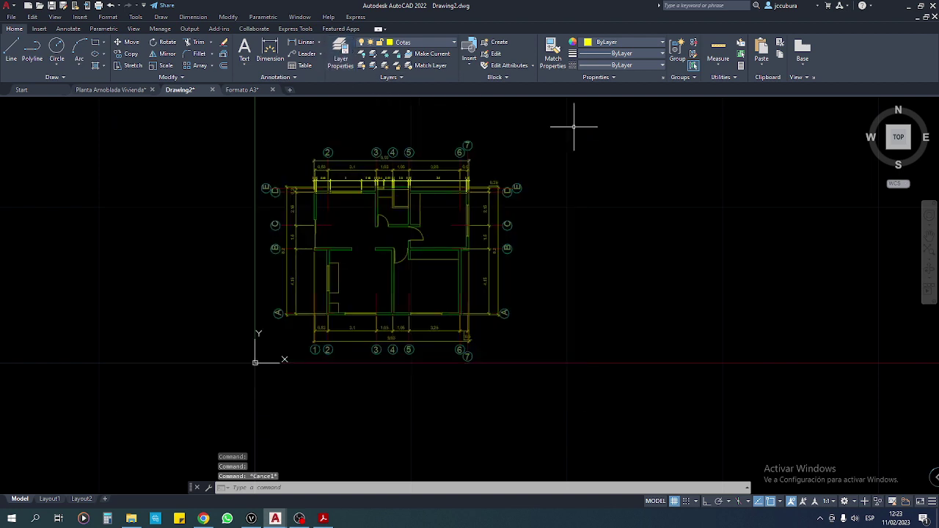
# Assign the referenced floor plan to the Planta referenciada layer
pyautogui.click(468, 145)
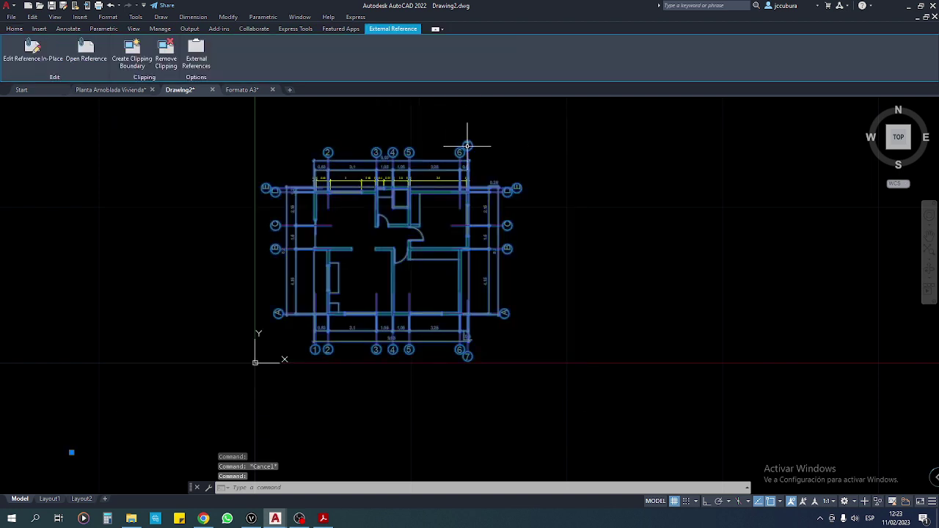
pyautogui.click(20, 32)
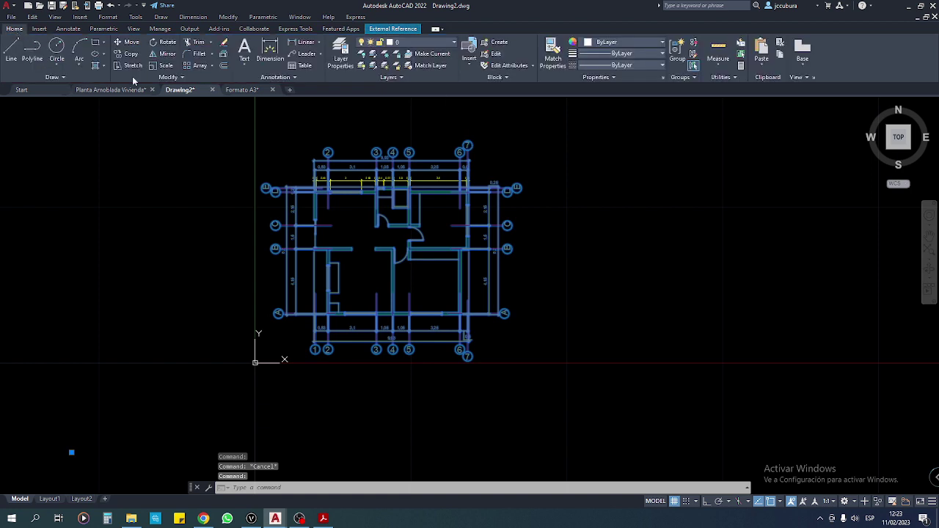
pyautogui.click(454, 45)
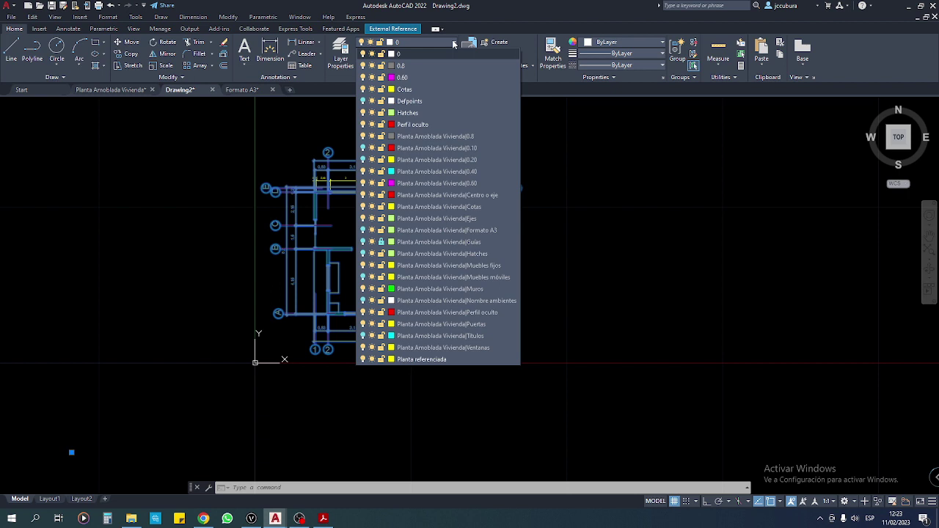
pyautogui.click(419, 360)
pyautogui.press('Escape')
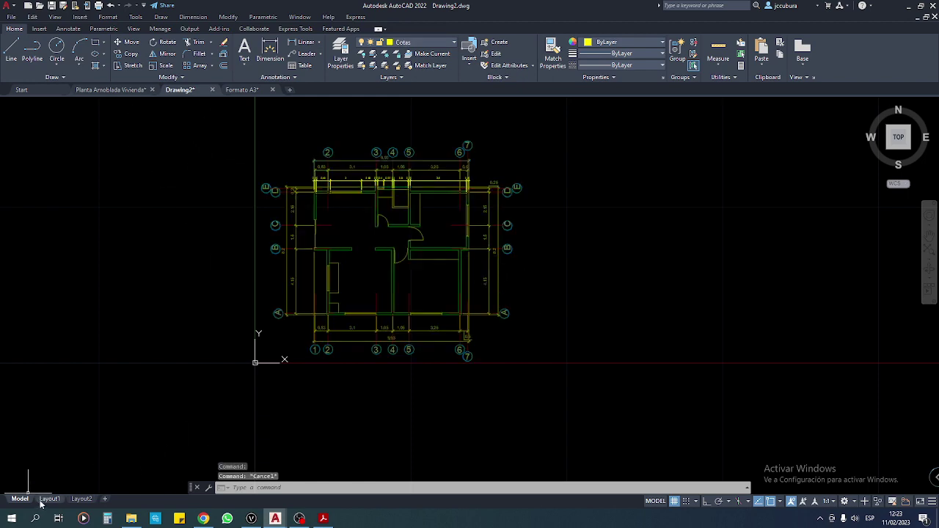
# Preview the Layout1 plot to confirm the whole floor plan fits the sheet, then cancel plotting
pyautogui.click(48, 499)
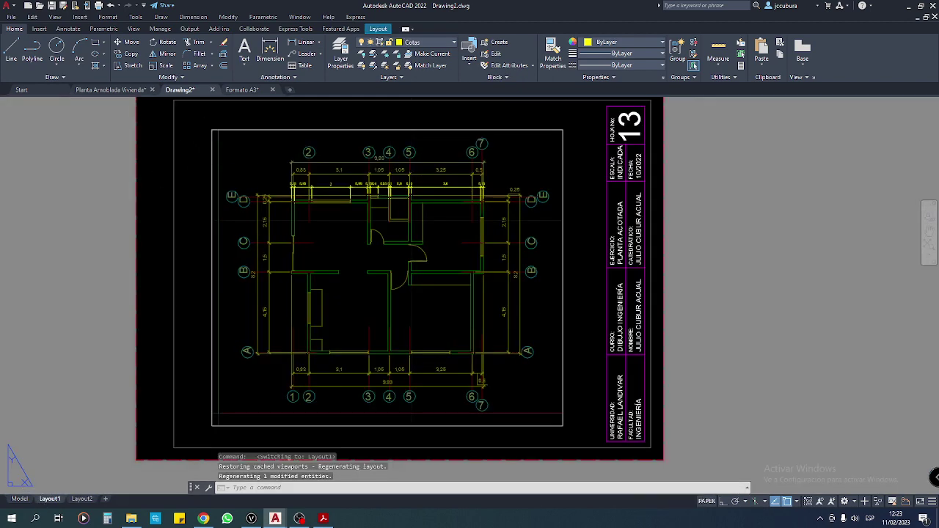
pyautogui.hotkey('ctrl', 'p')
pyautogui.click(299, 379)
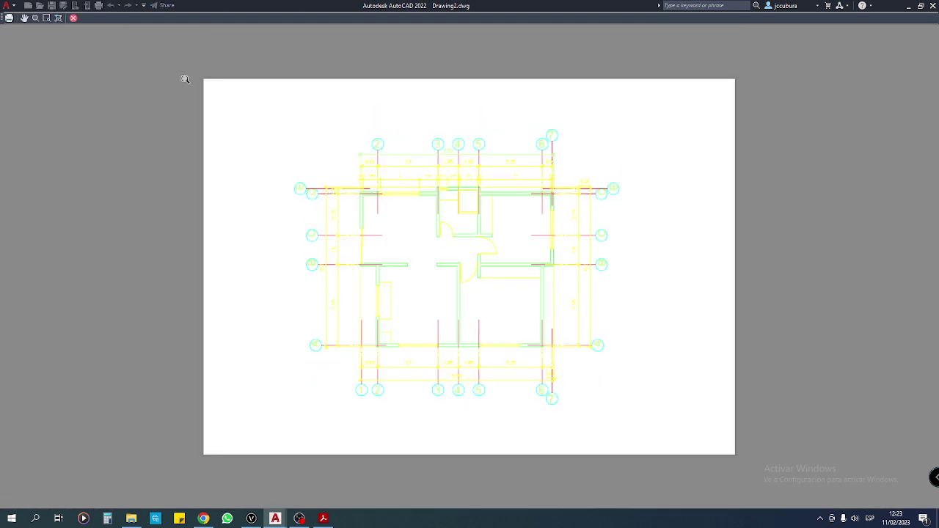
pyautogui.click(73, 18)
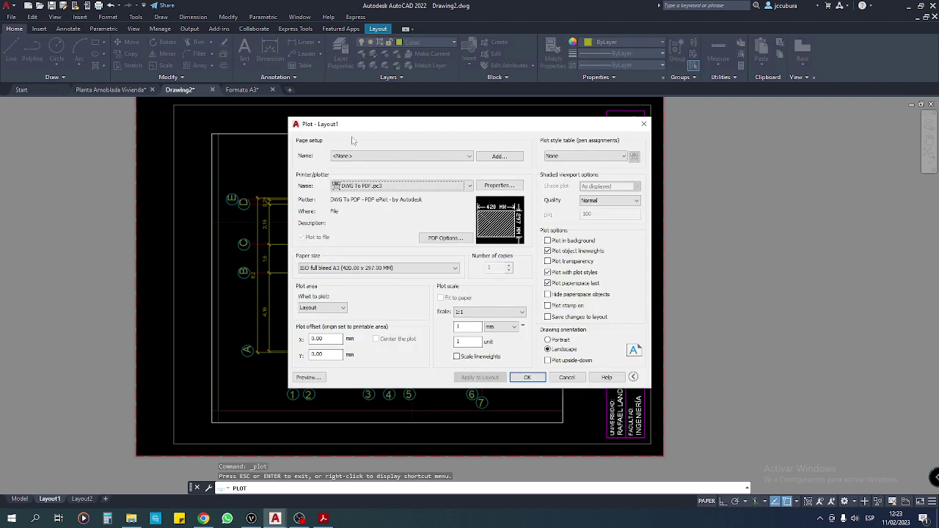
pyautogui.click(575, 378)
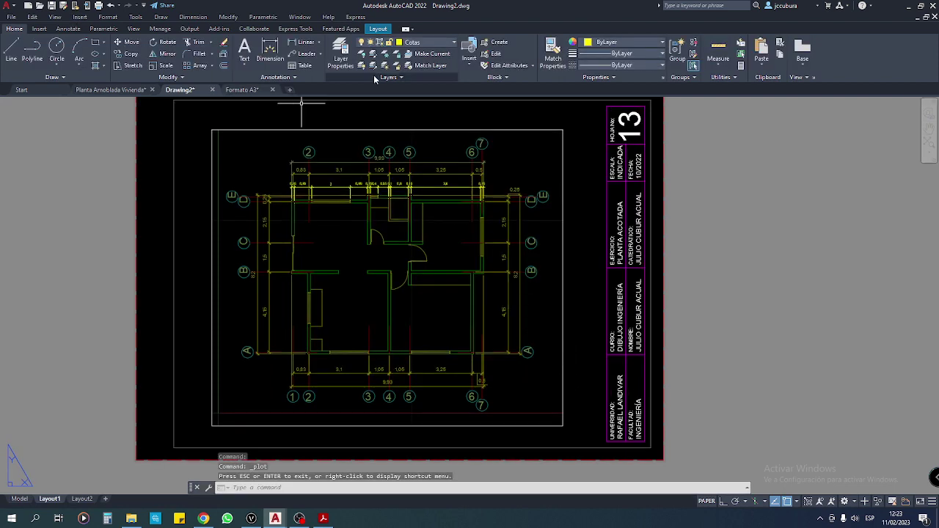
# Create a new layer named Formato A-3 and move the layout's viewport frame onto it
pyautogui.click(341, 53)
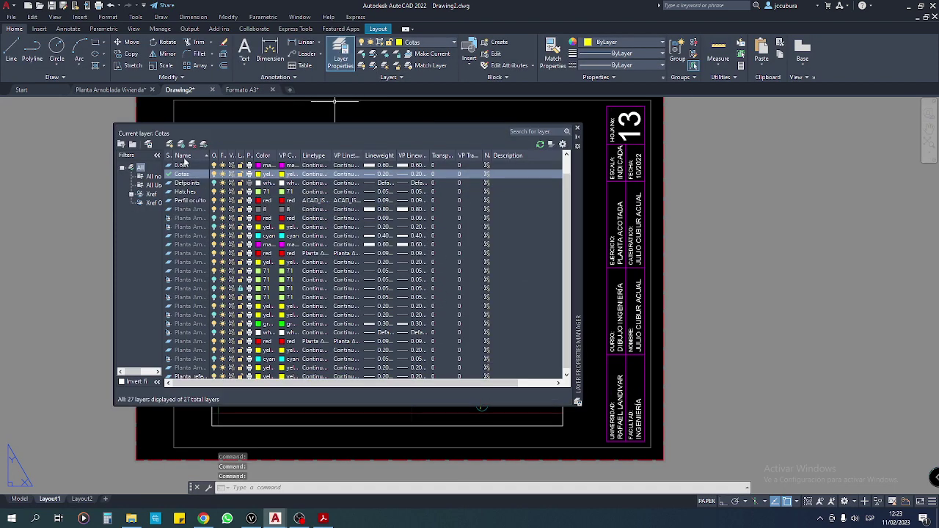
pyautogui.click(169, 144)
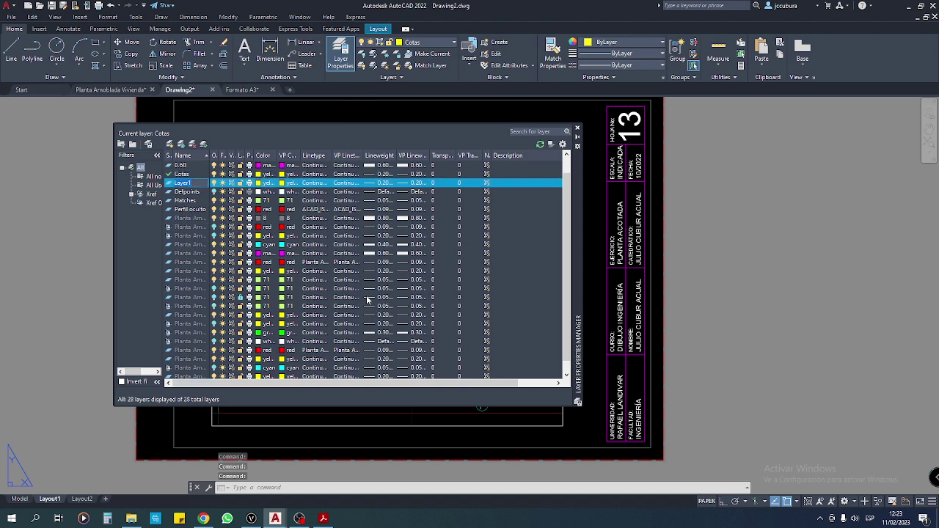
pyautogui.write('Formato A-3')
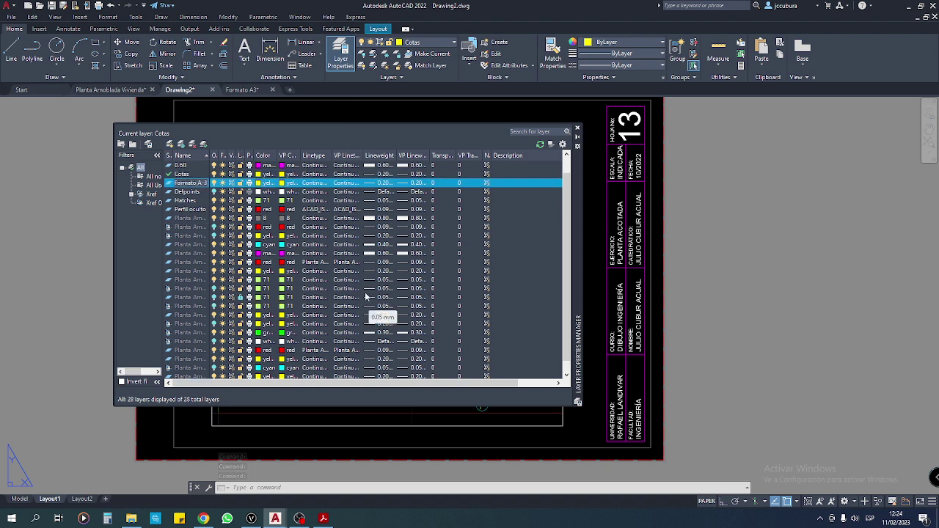
pyautogui.click(577, 131)
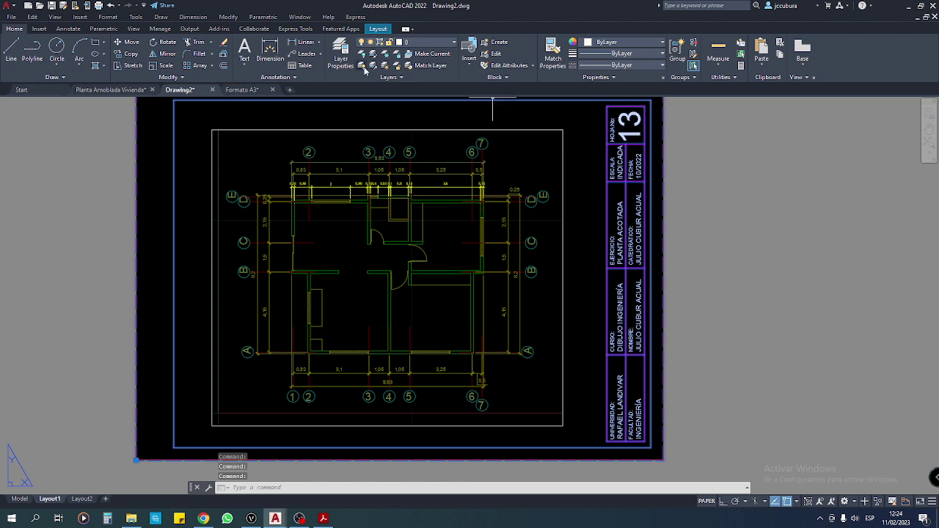
pyautogui.click(433, 44)
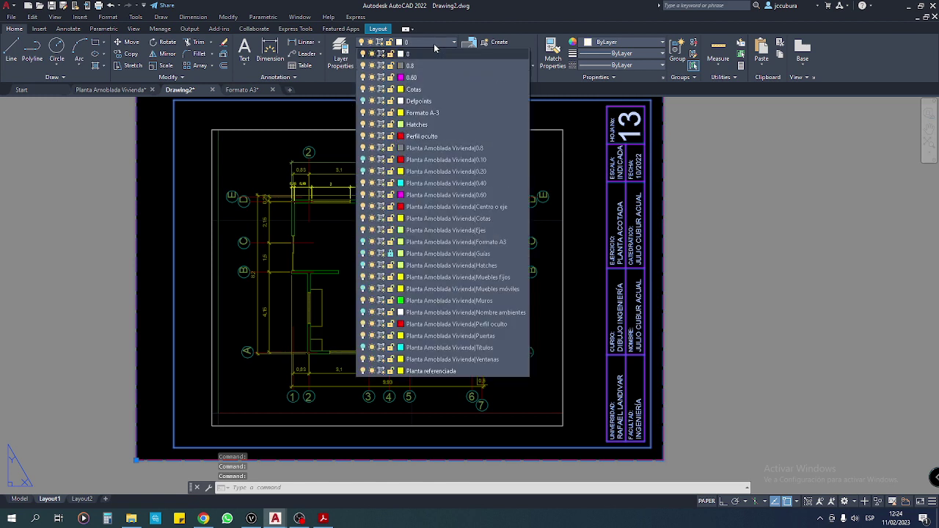
pyautogui.click(431, 113)
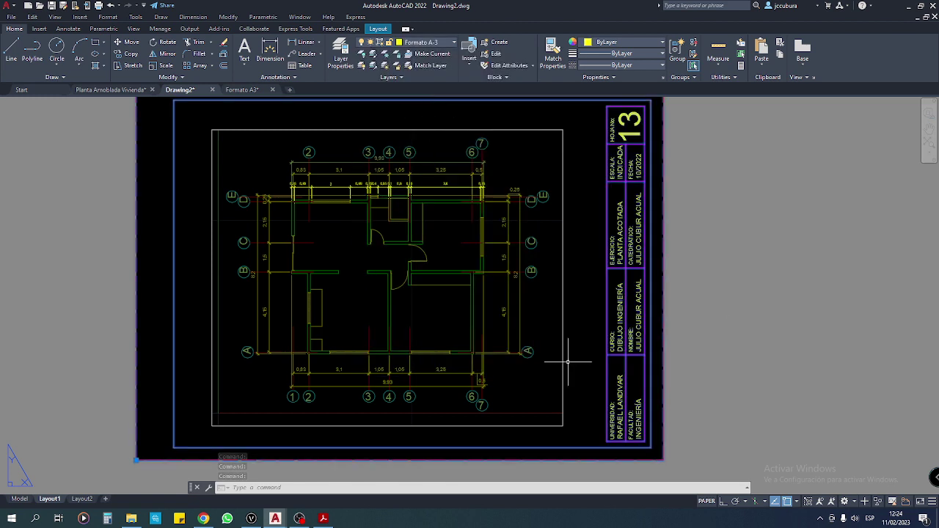
pyautogui.press('Escape')
pyautogui.press('Escape')
pyautogui.hotkey('ctrl', 'p')
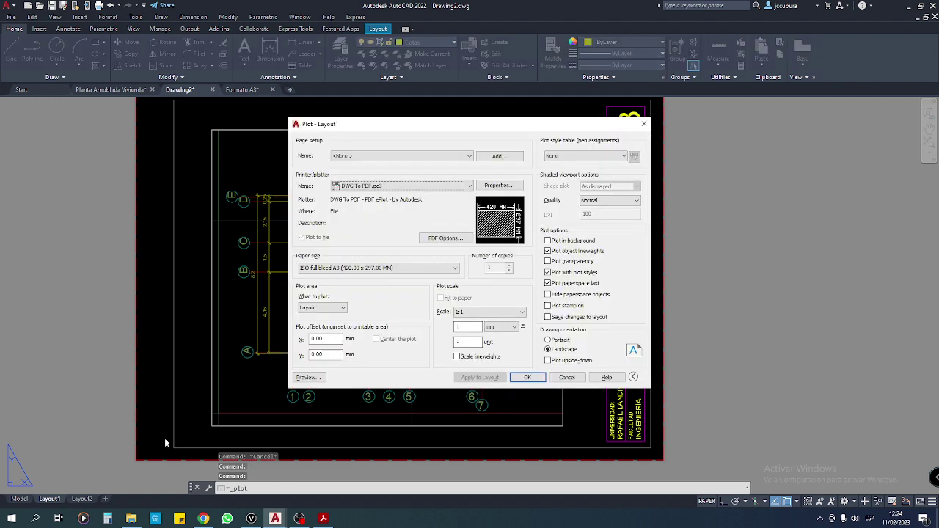
pyautogui.click(303, 377)
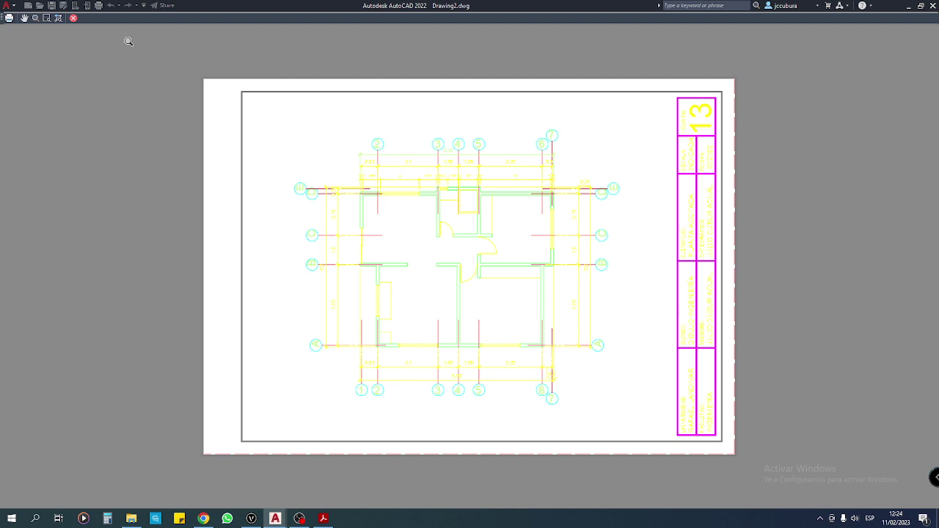
pyautogui.click(73, 18)
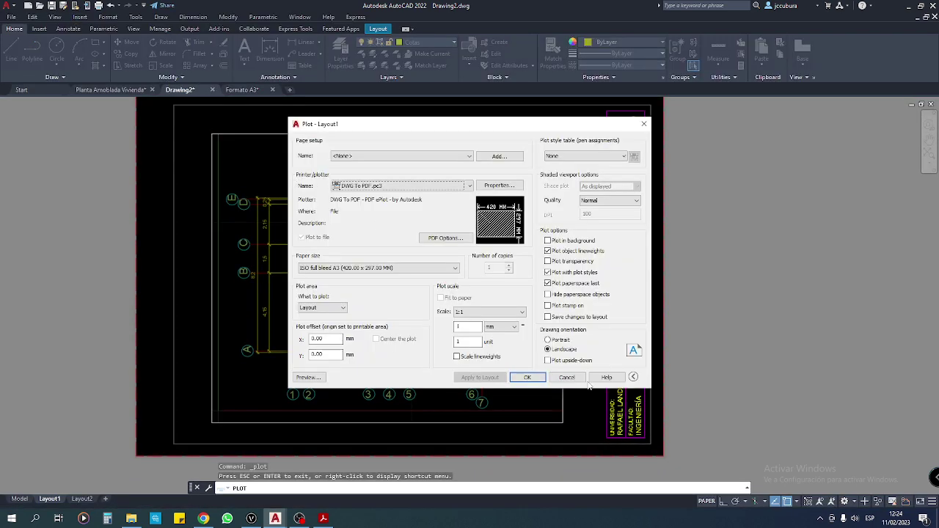
pyautogui.click(573, 377)
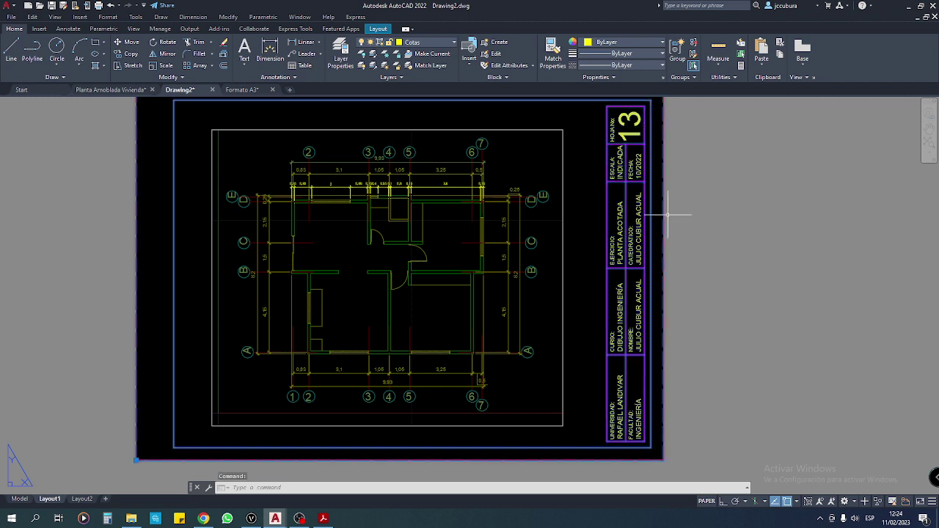
pyautogui.click(651, 162)
pyautogui.press('Escape')
pyautogui.press('Escape')
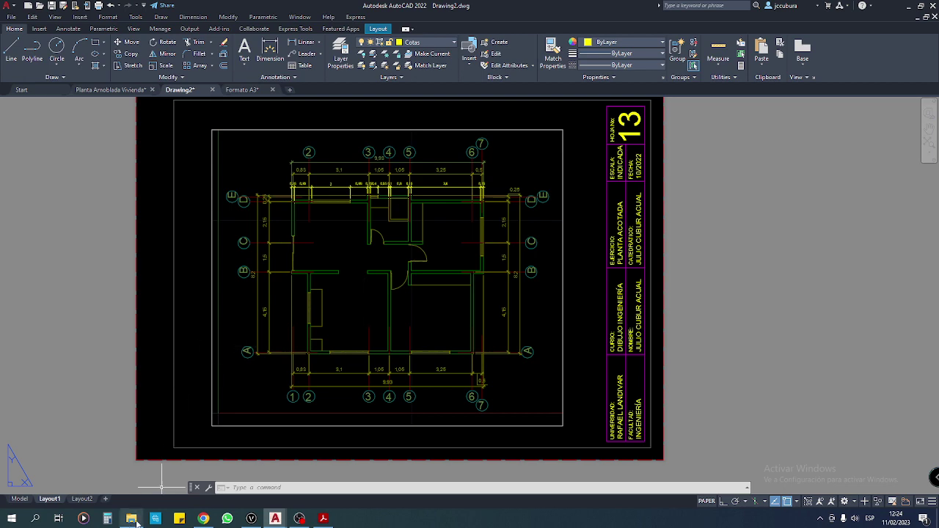
pyautogui.click(135, 521)
pyautogui.click(909, 80)
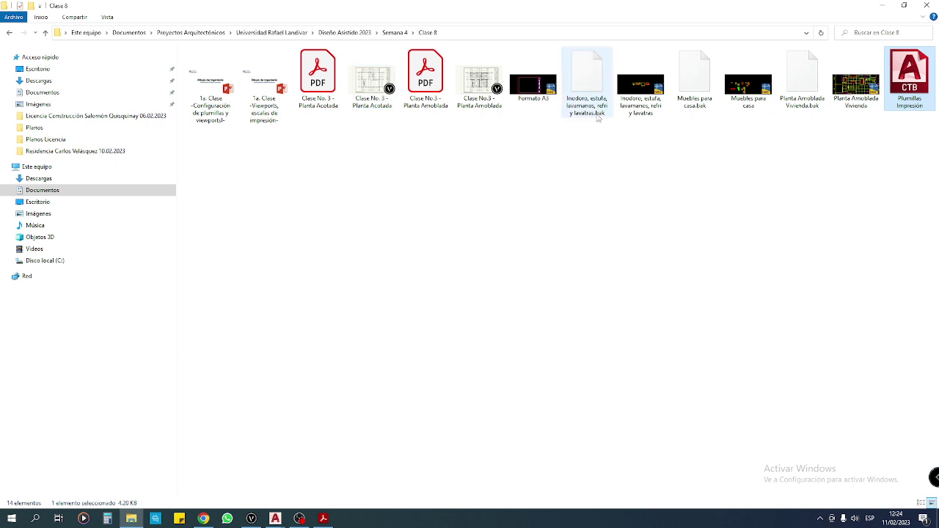
pyautogui.click(846, 93)
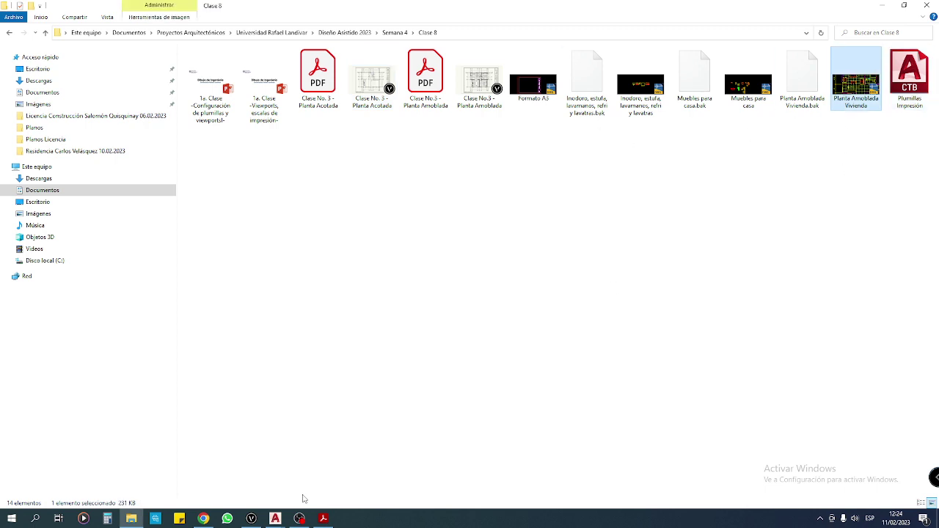
pyautogui.click(275, 519)
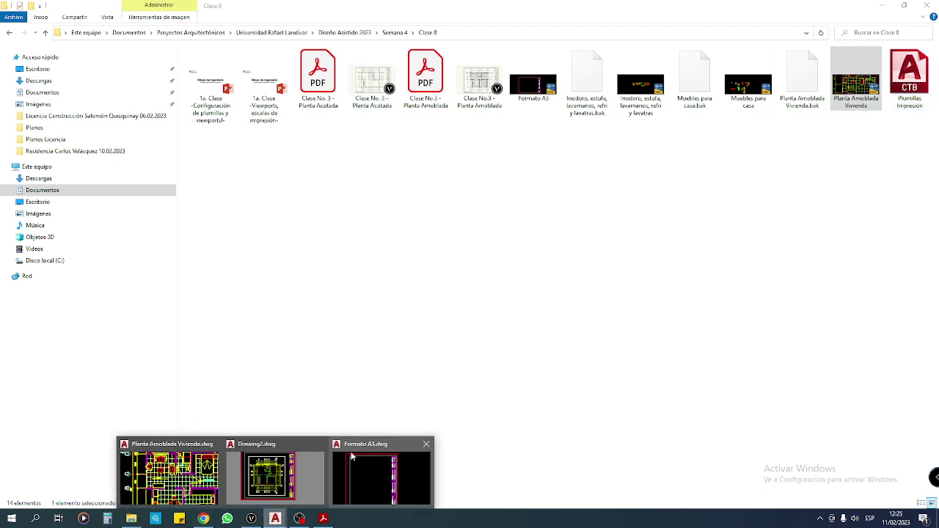
pyautogui.click(271, 474)
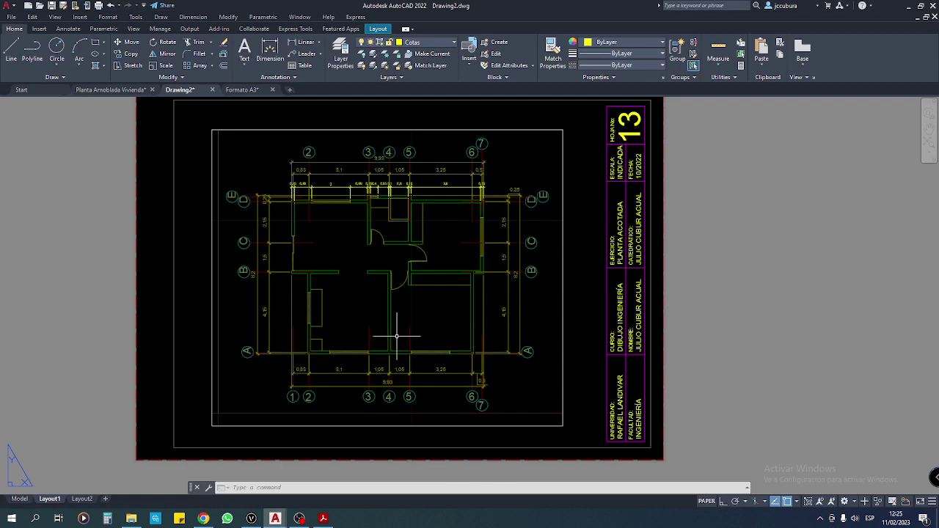
pyautogui.hotkey('ctrl', 'p')
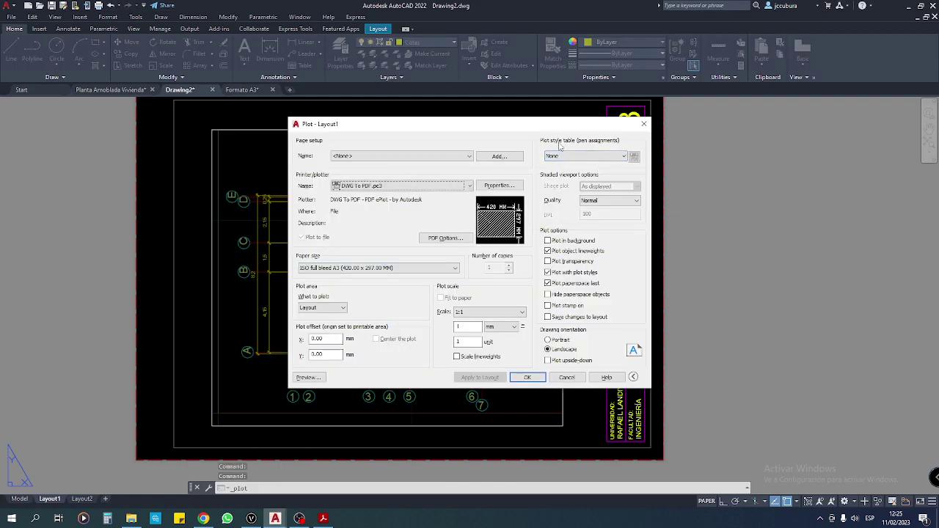
pyautogui.click(571, 155)
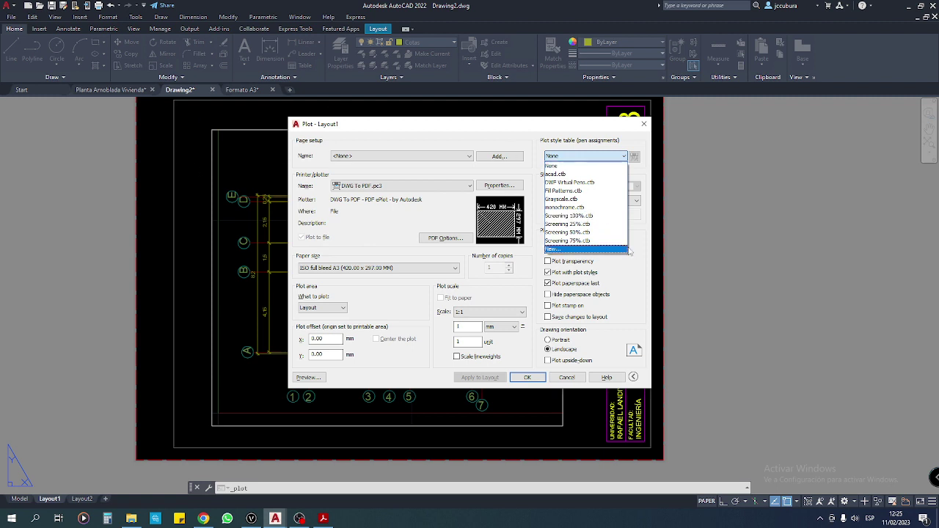
pyautogui.click(592, 157)
pyautogui.click(592, 157)
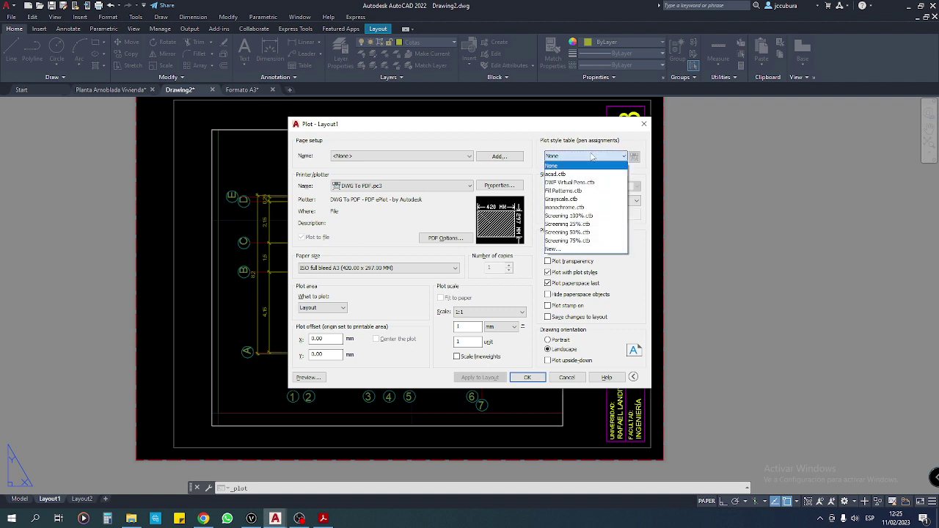
pyautogui.click(592, 156)
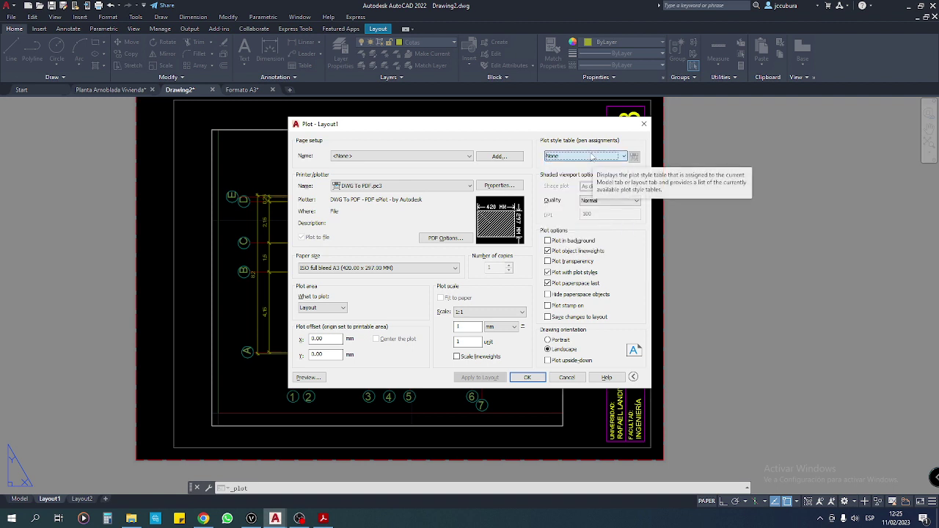
pyautogui.click(566, 377)
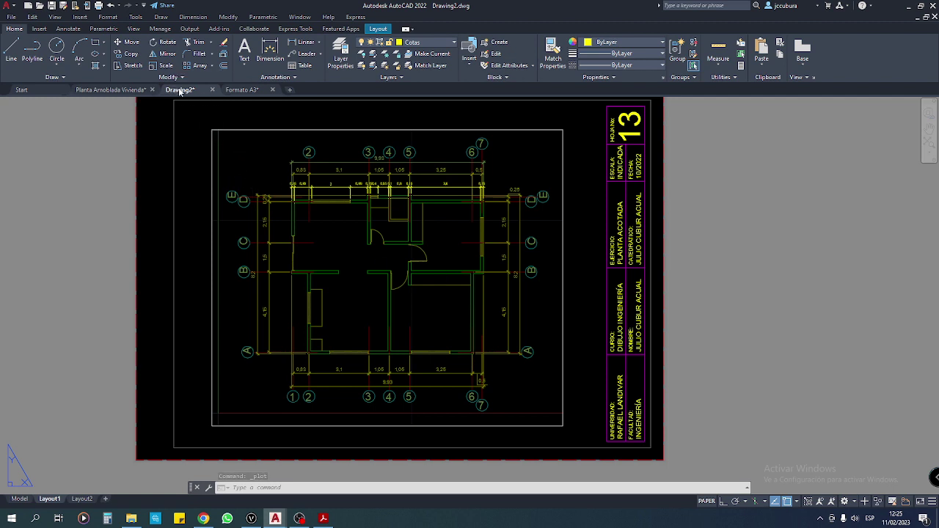
pyautogui.click(131, 519)
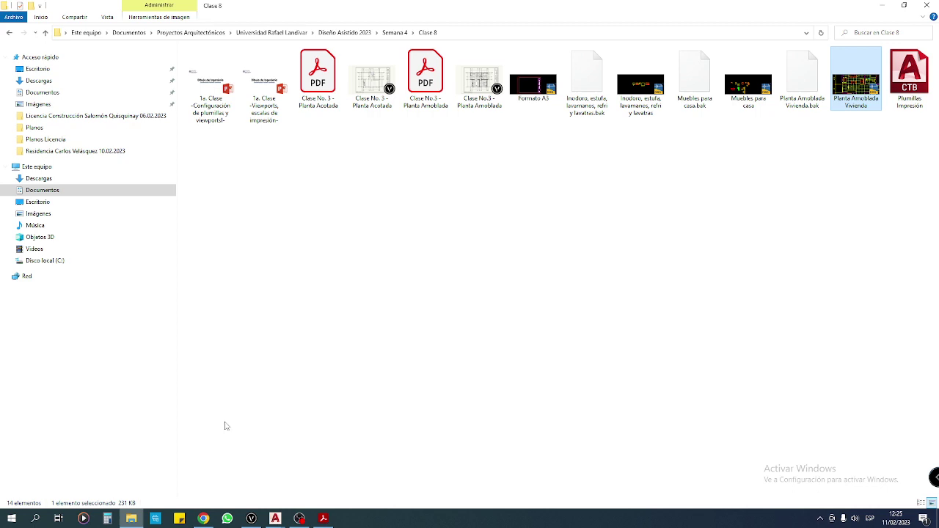
pyautogui.click(638, 249)
pyautogui.moveTo(376, 171); pyautogui.dragTo(792, 330)
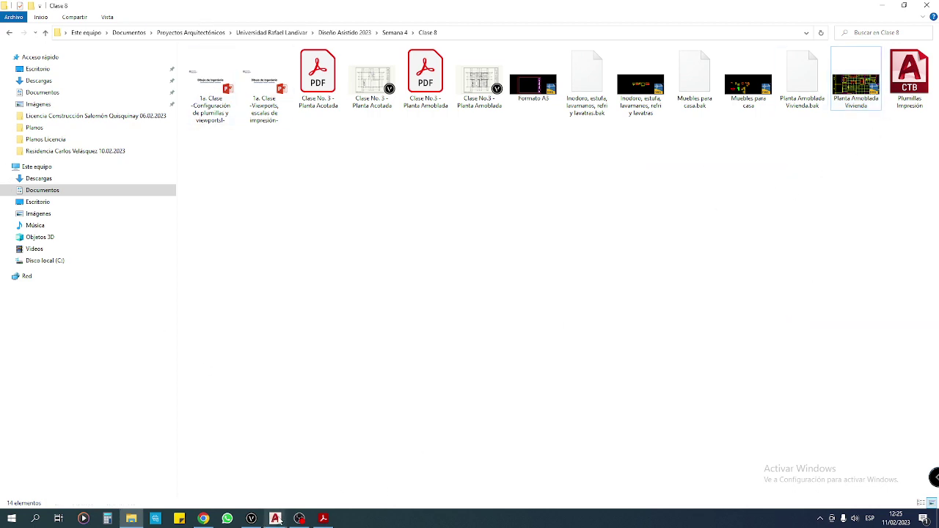
pyautogui.moveTo(276, 519)
pyautogui.click(281, 462)
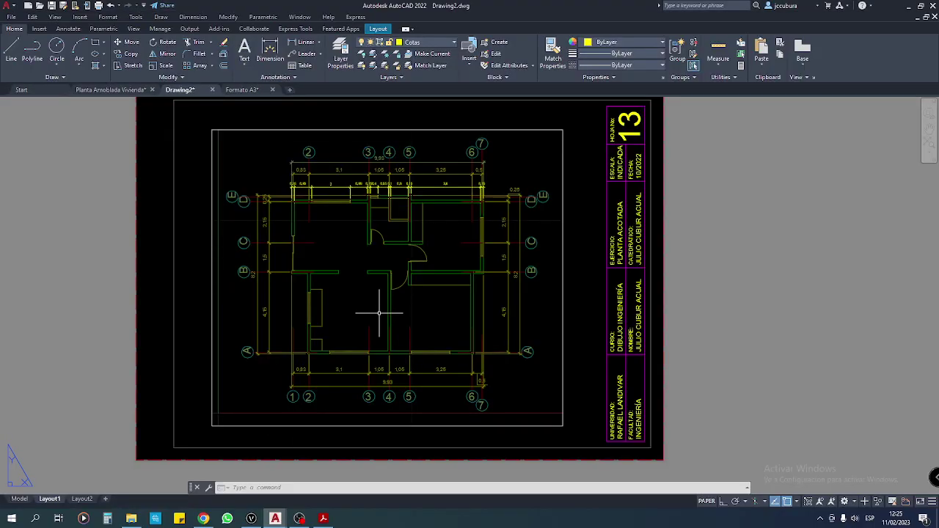
# Save the drawing under the new name Planta Acotada
pyautogui.hotkey('ctrl', 's')
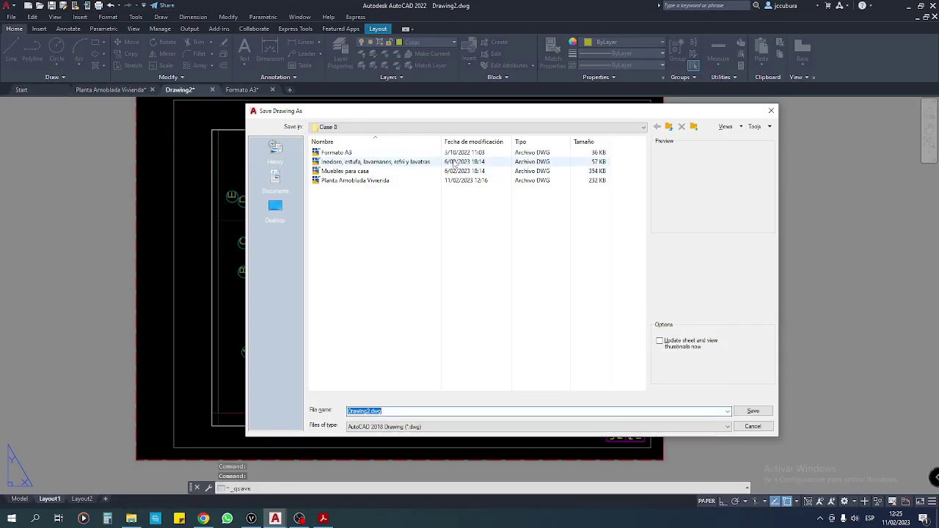
pyautogui.write('P')
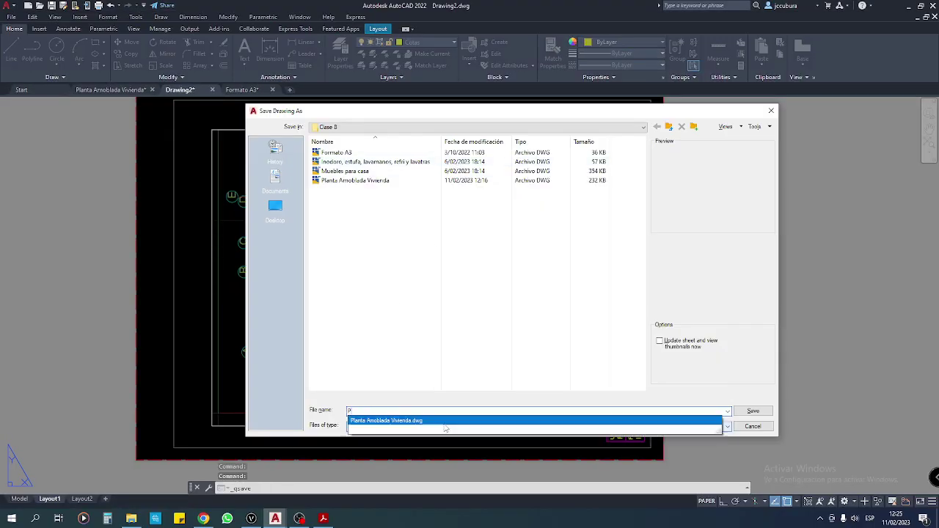
pyautogui.write('in')
pyautogui.press('BackSpace')
pyautogui.press('BackSpace')
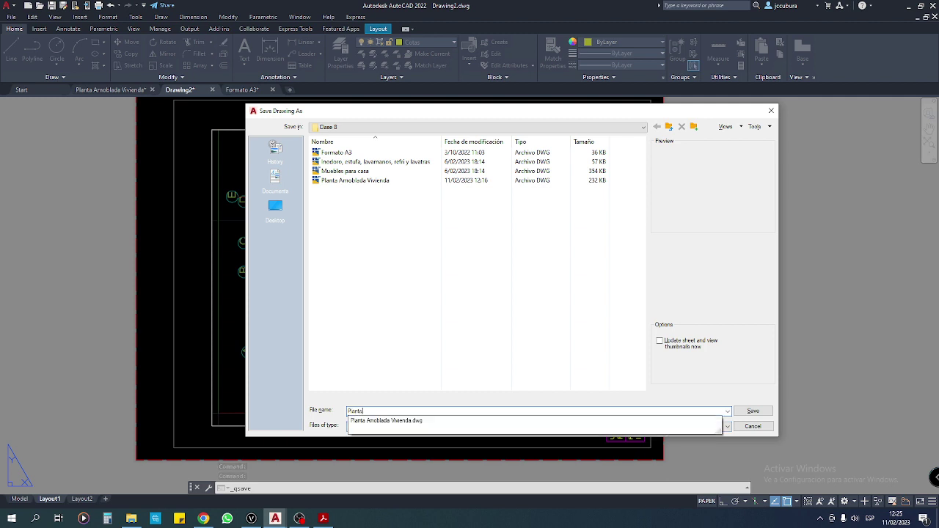
pyautogui.write('Acotada')
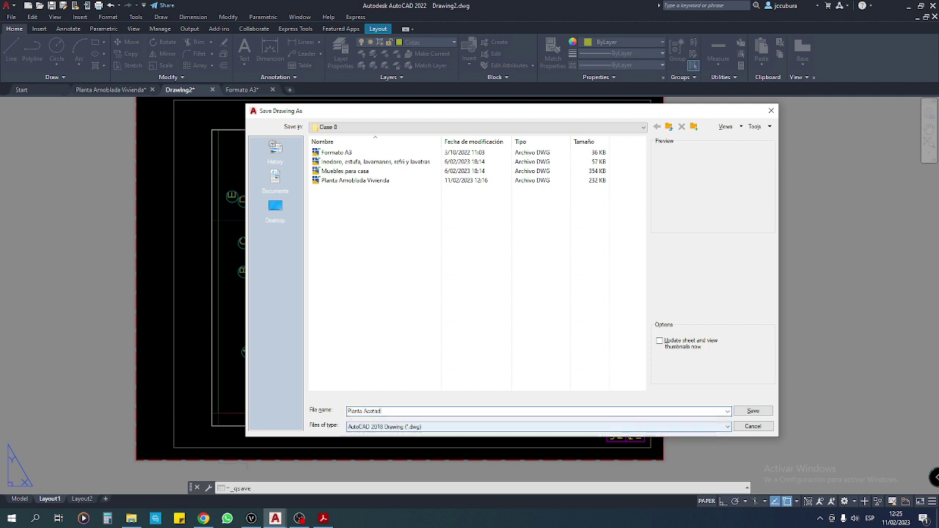
pyautogui.click(753, 411)
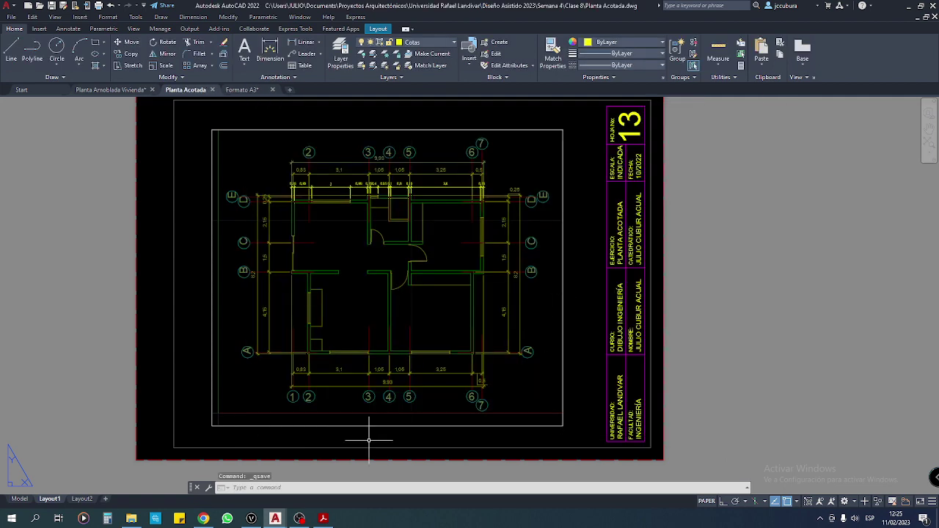
# Confirm Planta Acotada.dwg appears in the Clase 8 folder, then return to the drawing
pyautogui.click(130, 519)
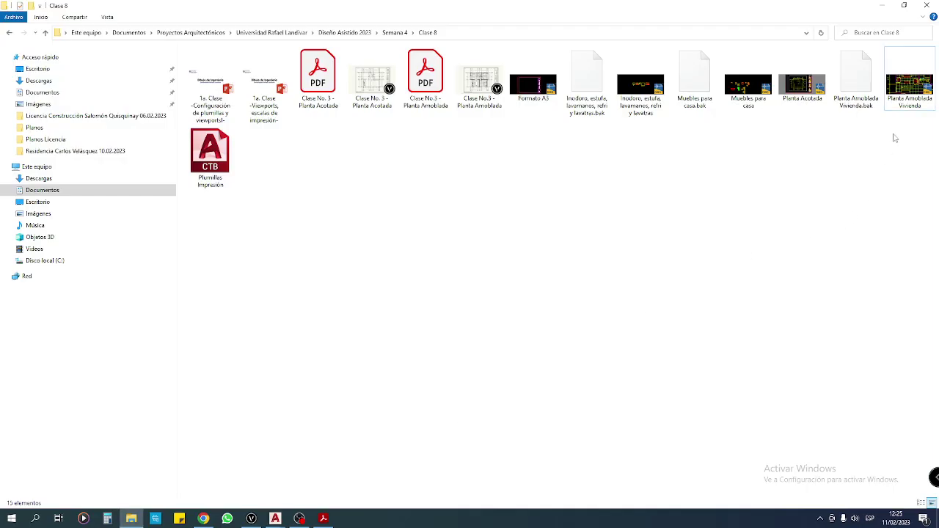
pyautogui.click(803, 85)
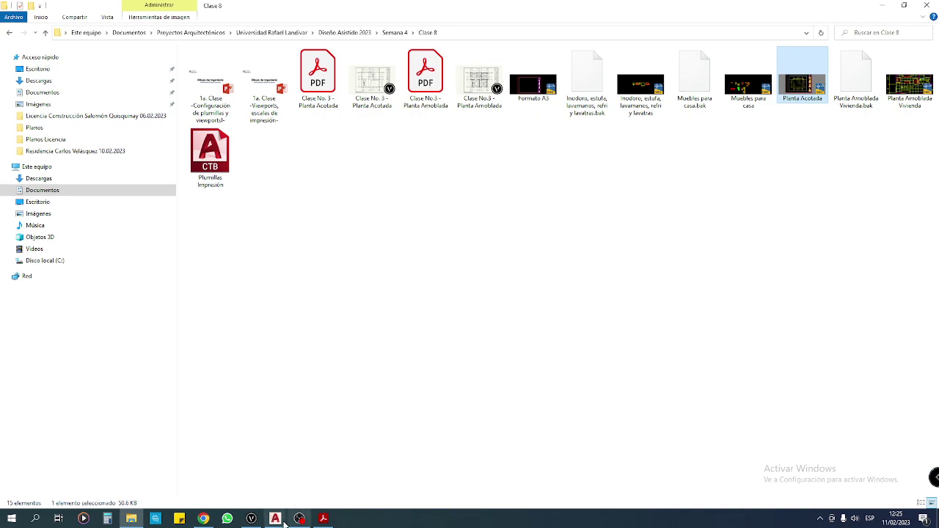
pyautogui.click(267, 468)
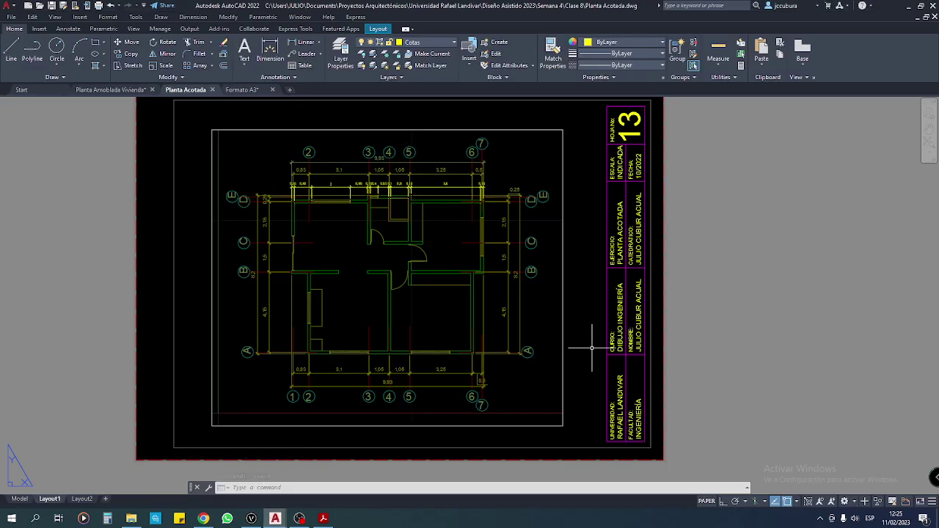
# Check the plot style table list without plotting, then close Planta Acotada, saving changes
pyautogui.hotkey('ctrl', 'p')
pyautogui.click(589, 157)
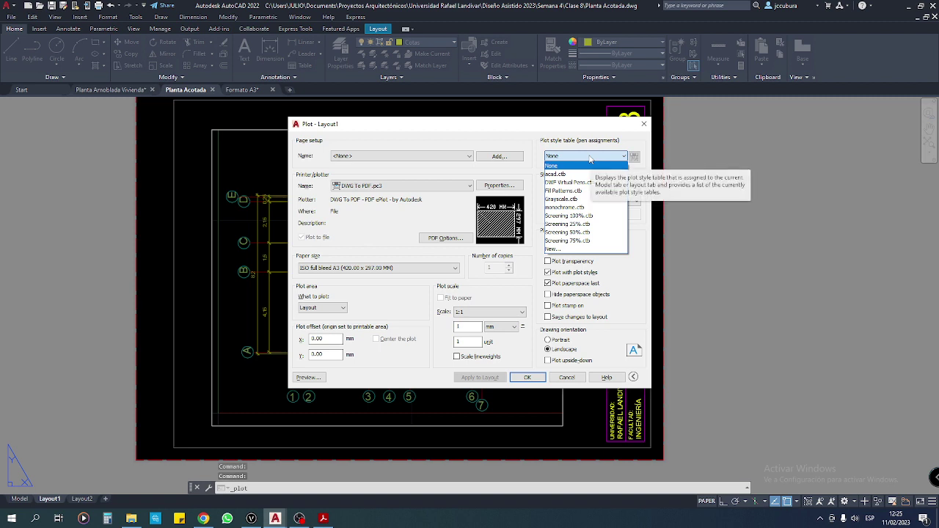
pyautogui.click(590, 160)
pyautogui.click(567, 377)
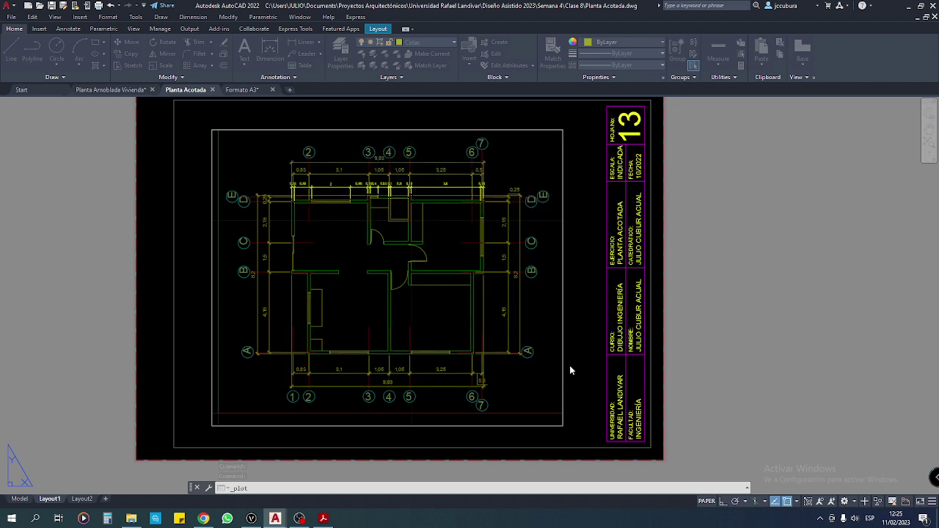
pyautogui.click(215, 89)
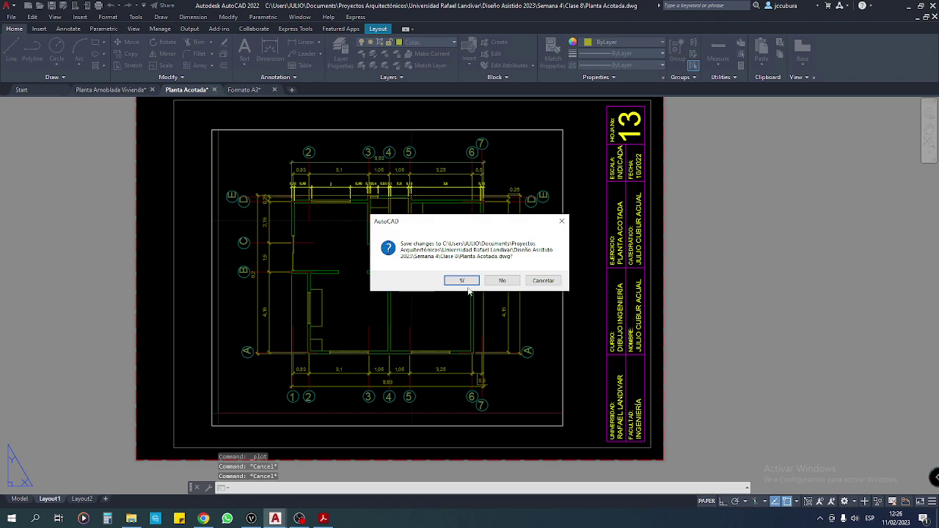
pyautogui.click(470, 283)
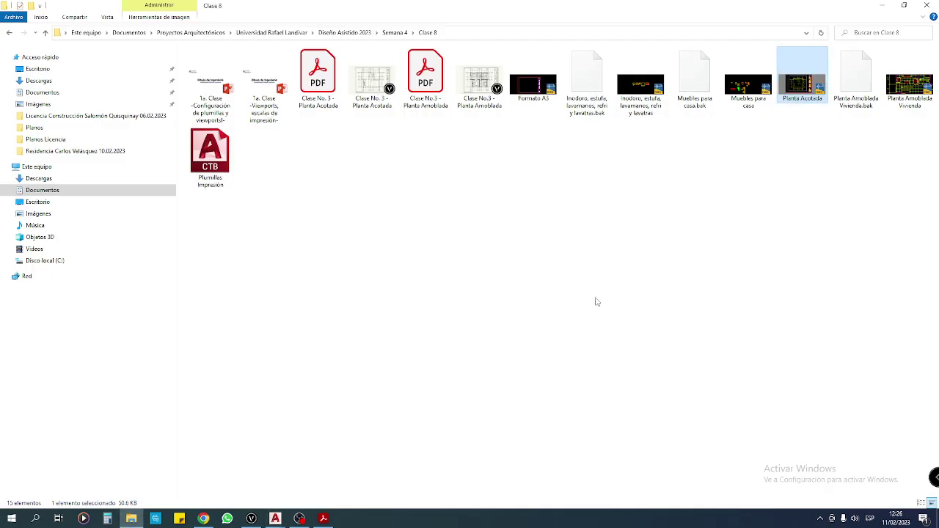
# Reopen Planta Acotada.dwg and preview its plot with the Plumillas Impresión.ctb style table
pyautogui.click(131, 519)
pyautogui.doubleClick(802, 84)
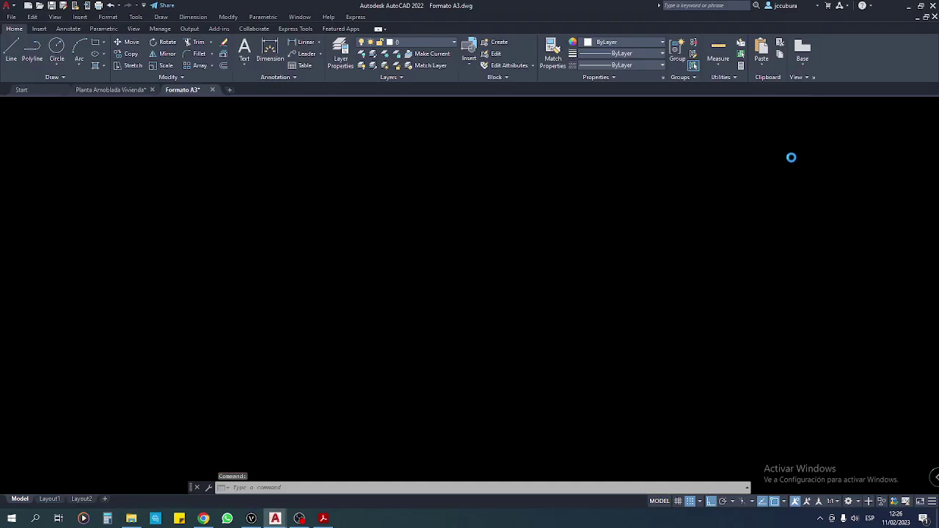
pyautogui.hotkey('ctrl', 'p')
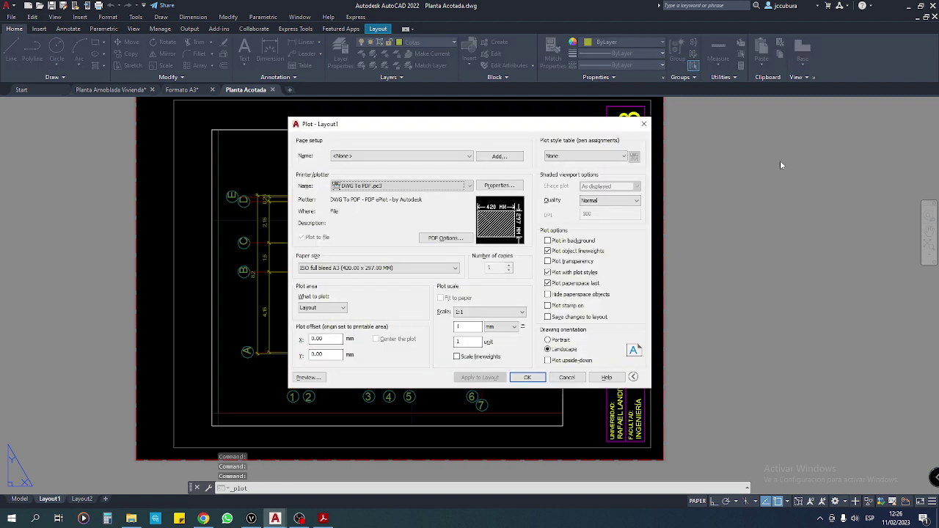
pyautogui.click(597, 157)
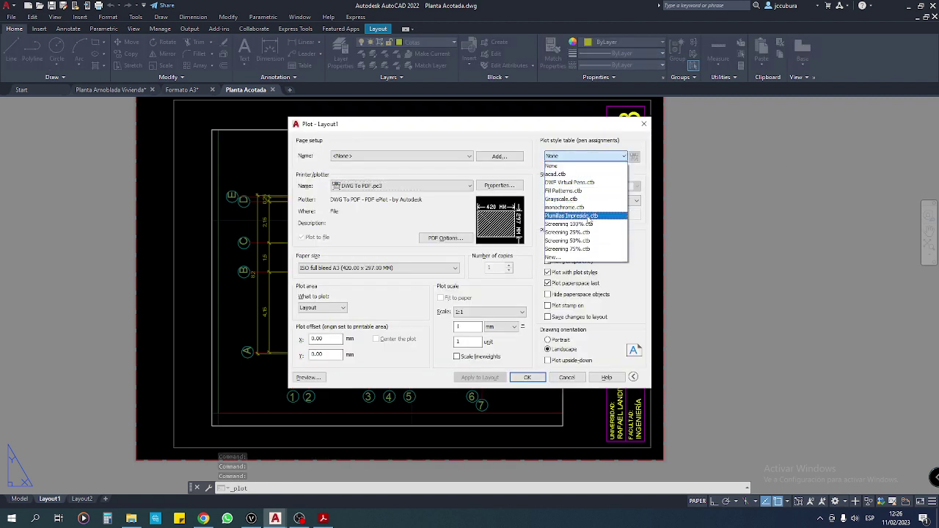
pyautogui.click(588, 218)
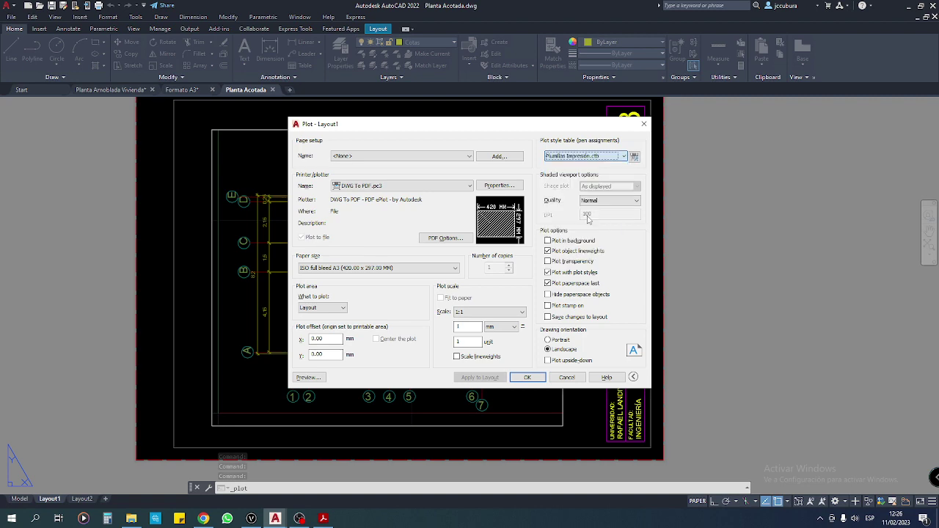
pyautogui.click(309, 377)
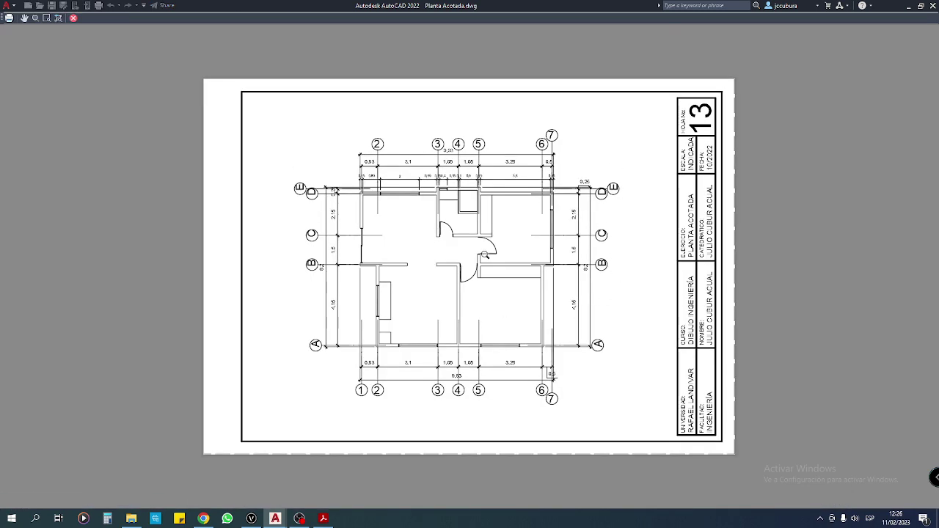
pyautogui.scroll(5, 493, 156)
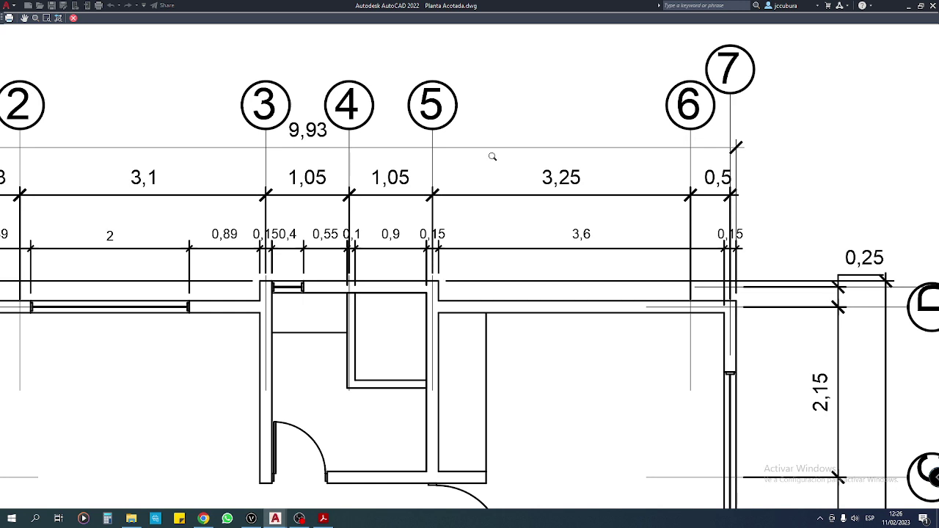
pyautogui.scroll(-2, 493, 156)
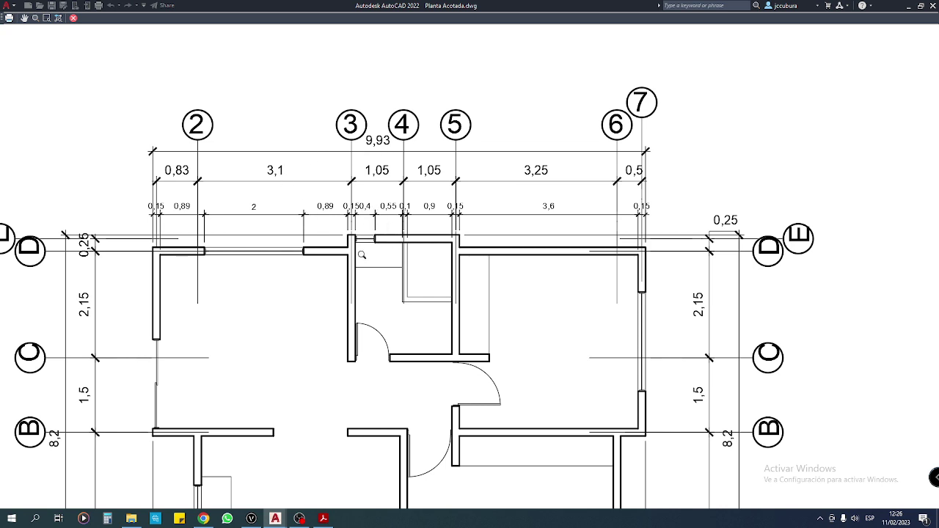
pyautogui.scroll(-2, 373, 257)
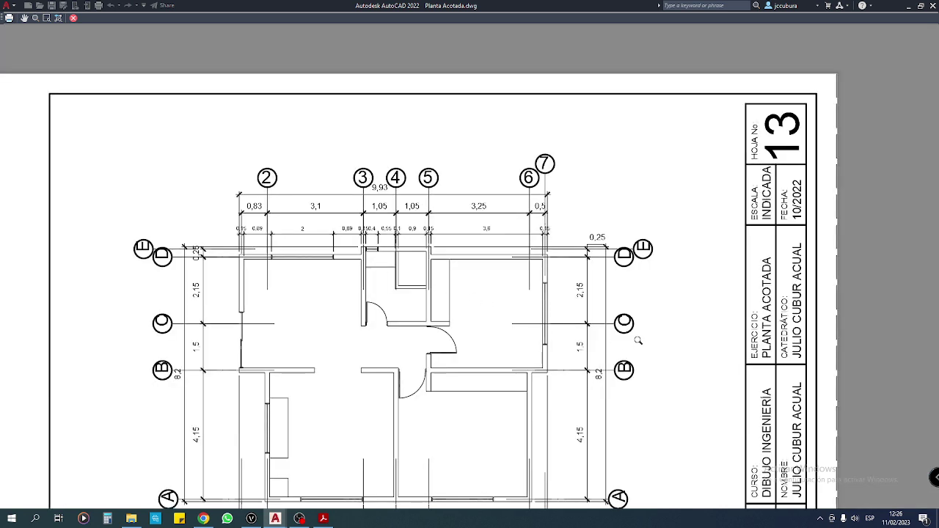
pyautogui.moveTo(680, 356); pyautogui.dragTo(670, 159, button='middle')
pyautogui.moveTo(663, 351); pyautogui.dragTo(660, 307, button='middle')
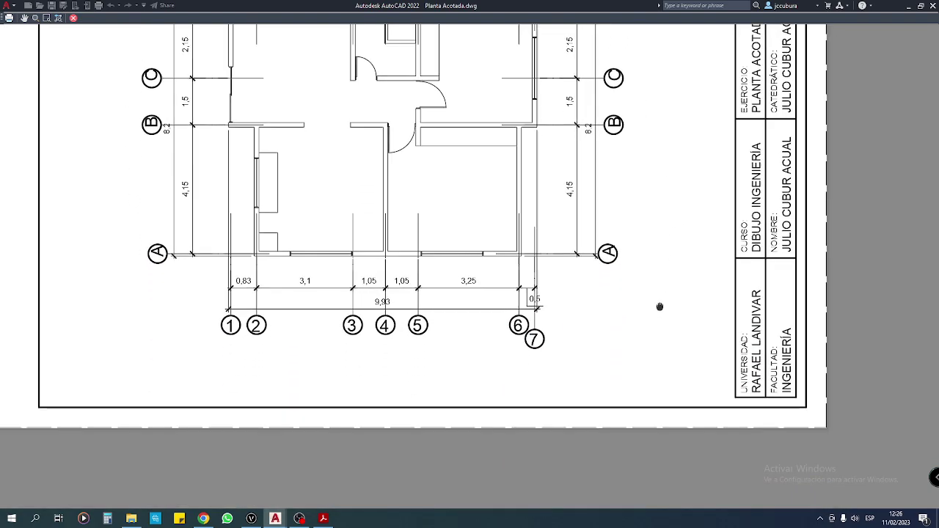
pyautogui.moveTo(609, 205); pyautogui.dragTo(624, 315, button='middle')
pyautogui.moveTo(551, 212); pyautogui.dragTo(554, 352, button='middle')
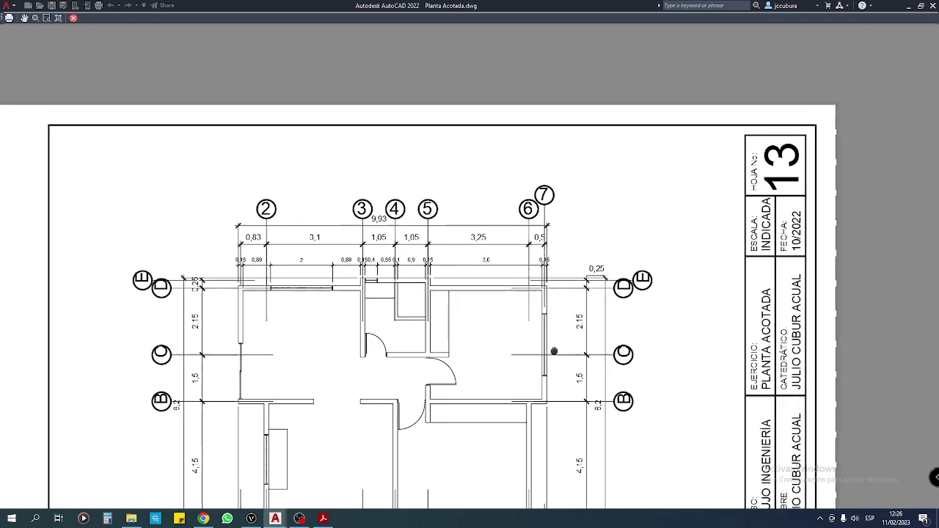
pyautogui.scroll(-2, 541, 260)
pyautogui.moveTo(538, 289); pyautogui.dragTo(512, 204, button='middle')
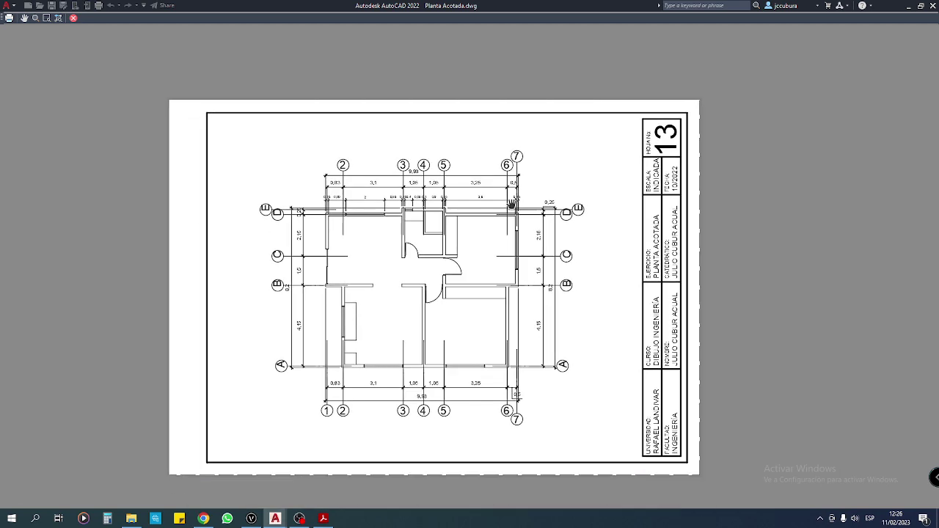
pyautogui.scroll(2, 510, 207)
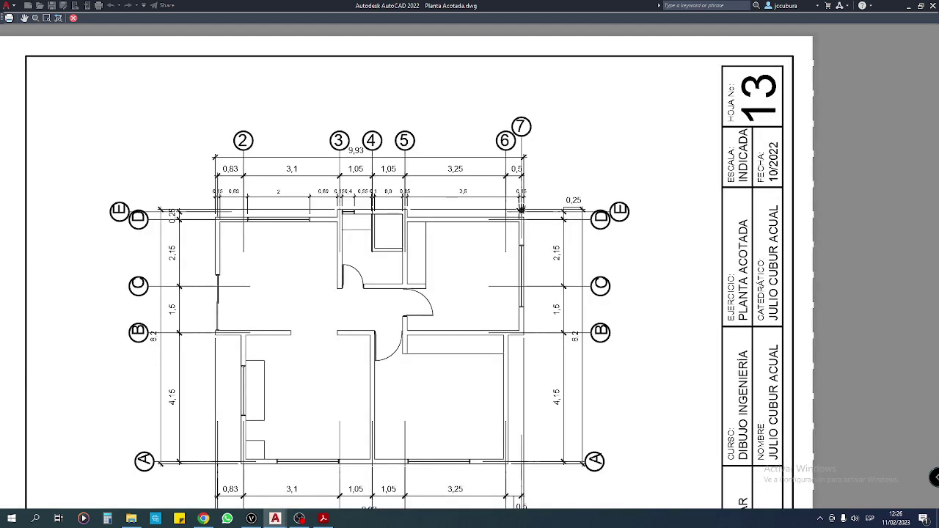
pyautogui.moveTo(502, 242)
pyautogui.mouseDown(button='middle')
pyautogui.moveTo(509, 201)
pyautogui.moveTo(470, 197)
pyautogui.mouseUp(button='middle')
pyautogui.scroll(-2, 509, 201)
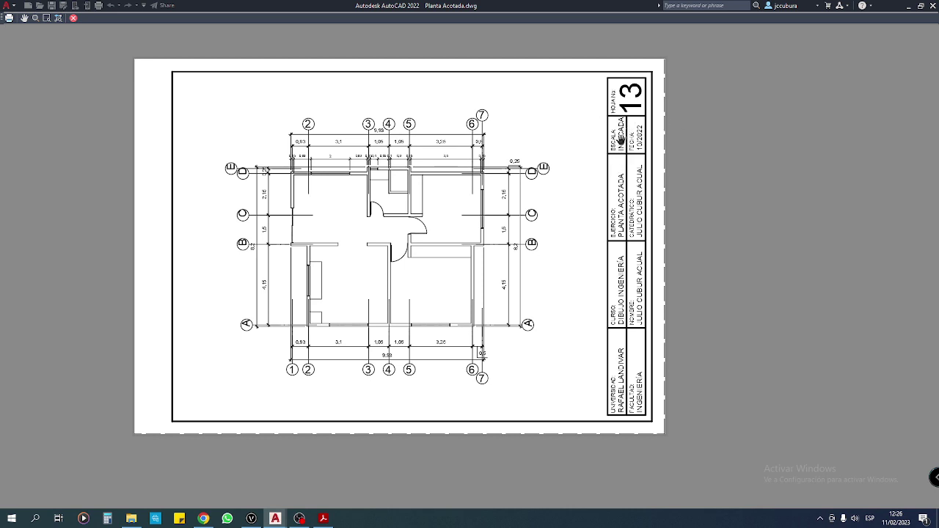
pyautogui.click(72, 19)
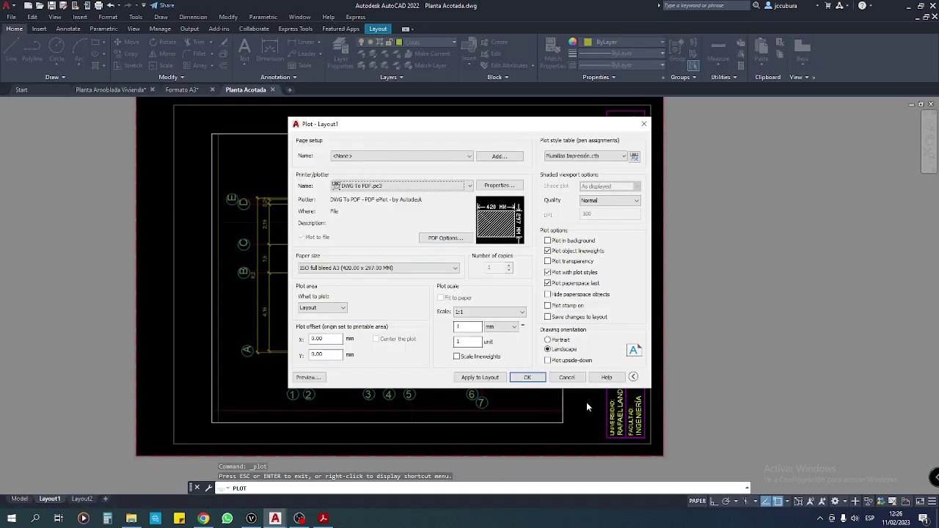
# Close the plot settings and bring up the Planta Amoblada Vivienda drawing in model space
pyautogui.click(527, 377)
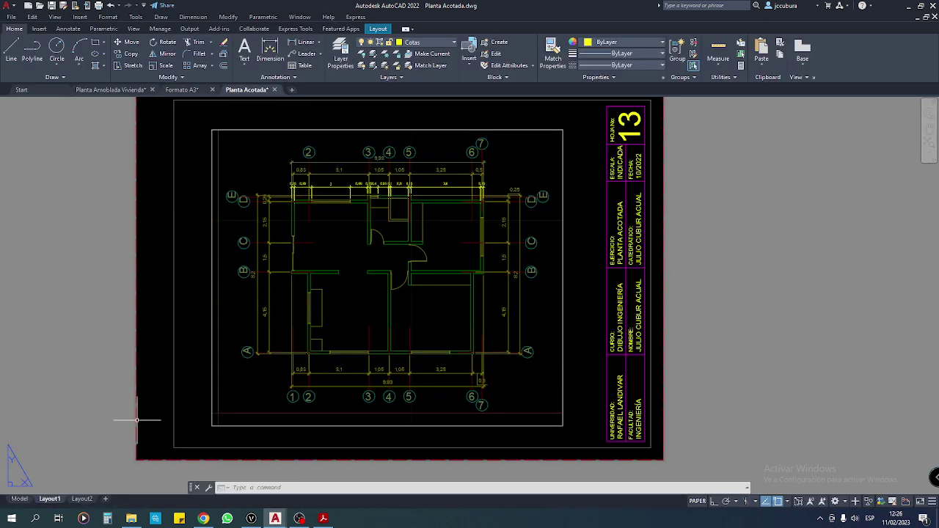
pyautogui.click(19, 499)
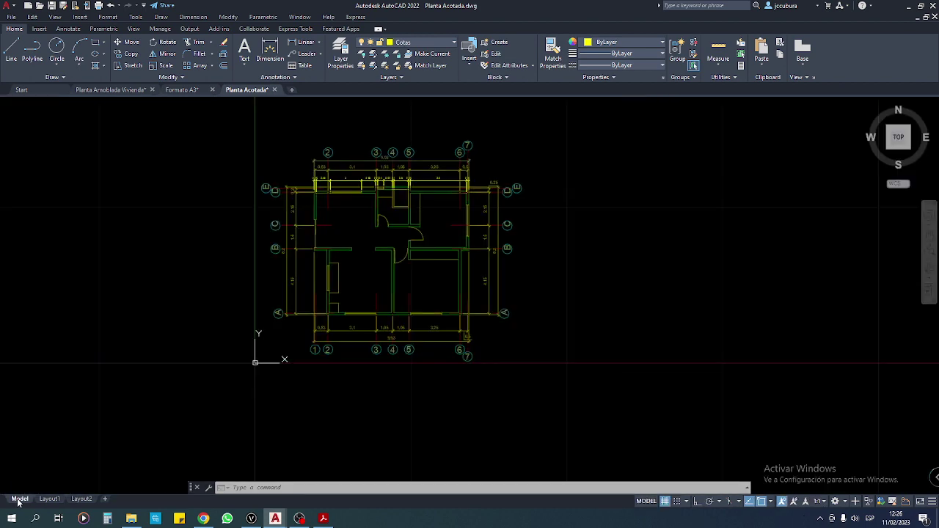
pyautogui.click(123, 89)
pyautogui.scroll(-5, 469, 294)
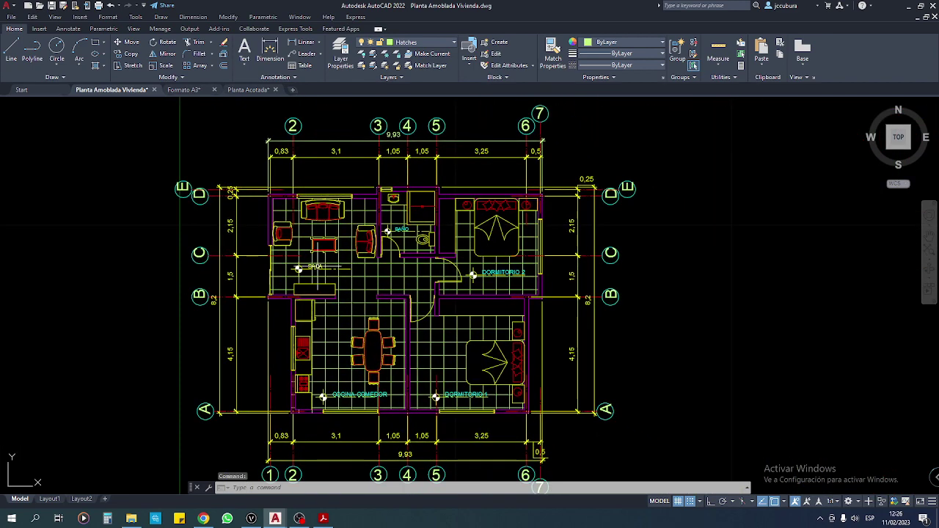
# Inspect the DORMITORIO 2 room label and the floor tile hatch, then go to Layout1
pyautogui.click(253, 137)
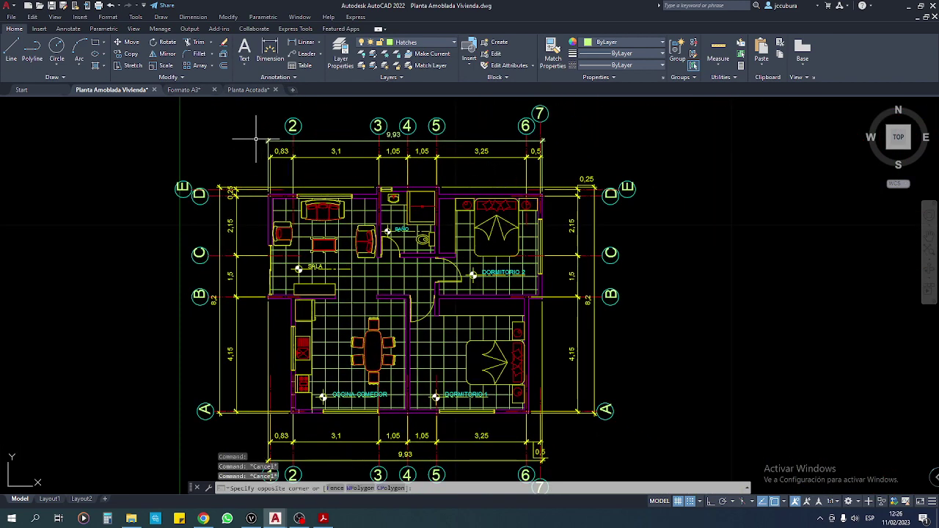
pyautogui.click(345, 162)
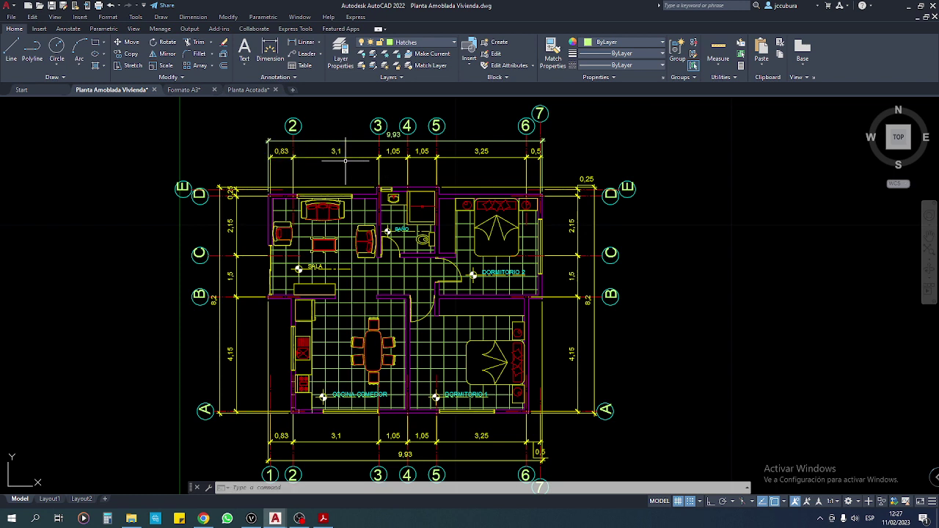
pyautogui.click(253, 136)
pyautogui.click(343, 166)
pyautogui.moveTo(663, 325); pyautogui.dragTo(656, 309, button='middle')
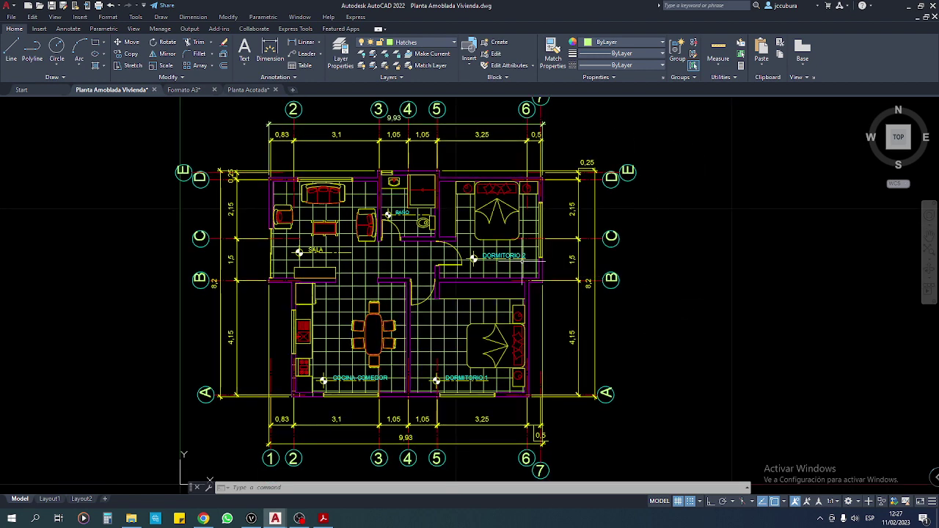
pyautogui.click(498, 257)
pyautogui.press('Escape')
pyautogui.click(429, 255)
pyautogui.press('Escape')
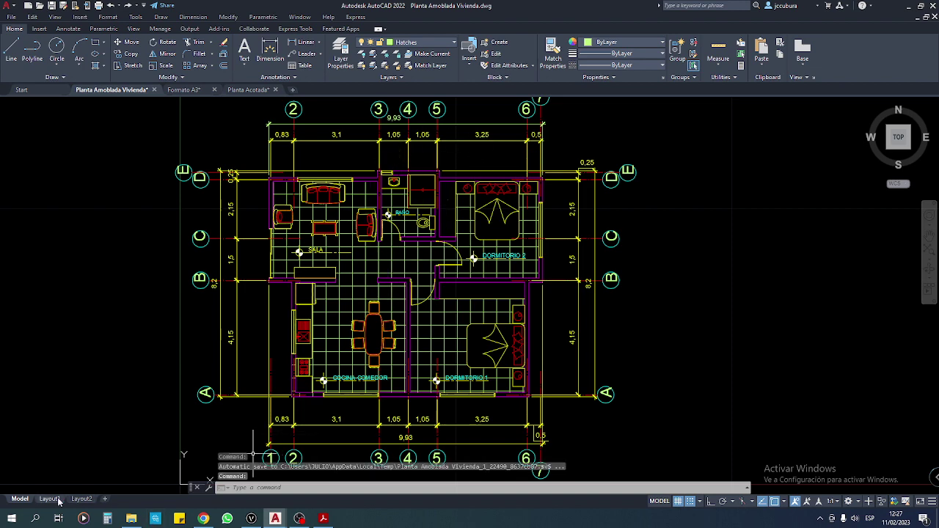
pyautogui.click(49, 499)
# Zoom in on the title block reading PLANTA AMOBLADA, scale 1:65, 02/2023, sheet 5
pyautogui.scroll(-5, 252, 365)
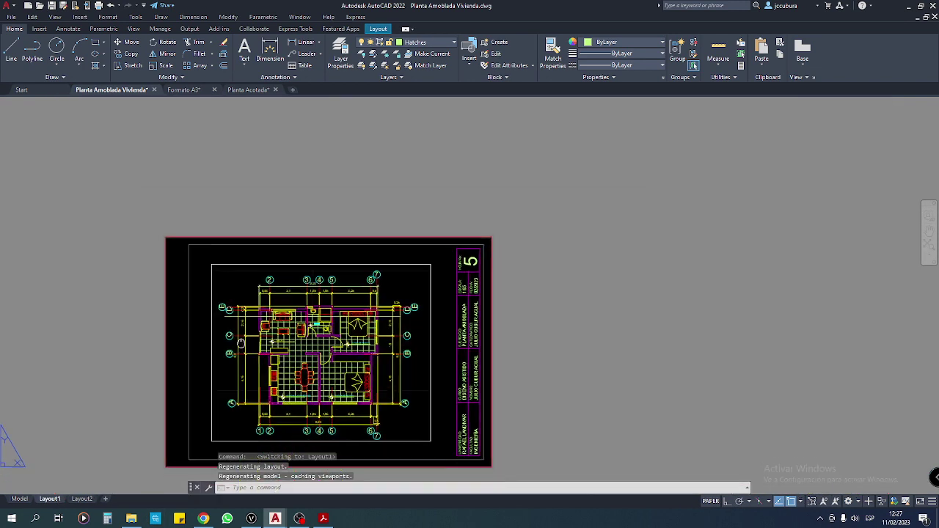
pyautogui.moveTo(251, 364); pyautogui.dragTo(256, 270, button='middle')
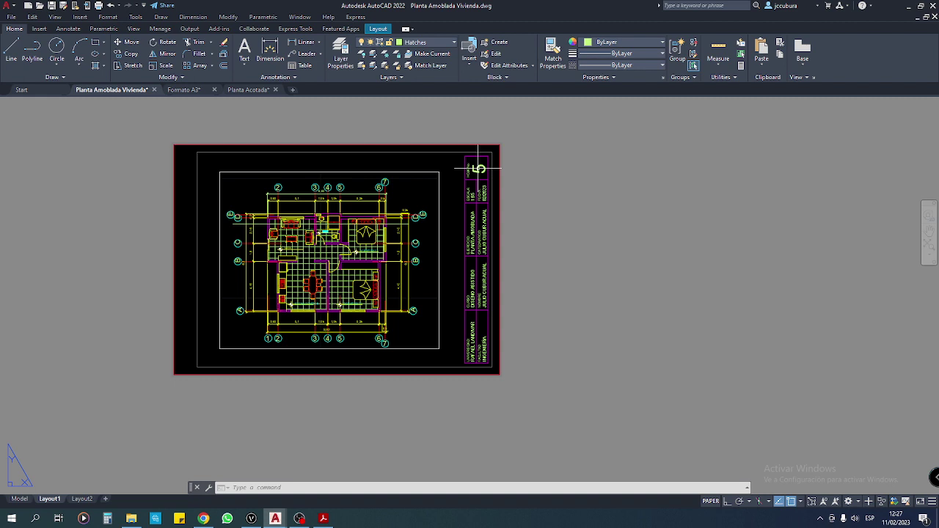
pyautogui.scroll(2, 479, 169)
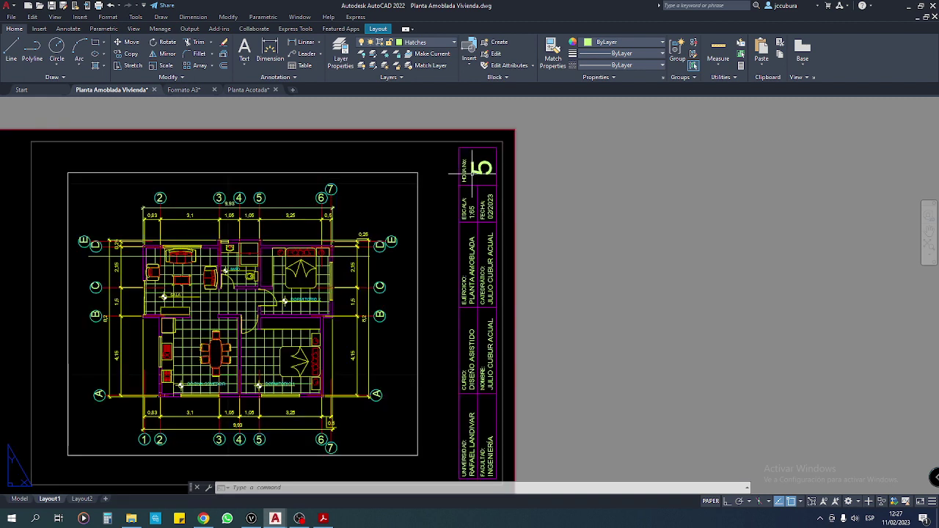